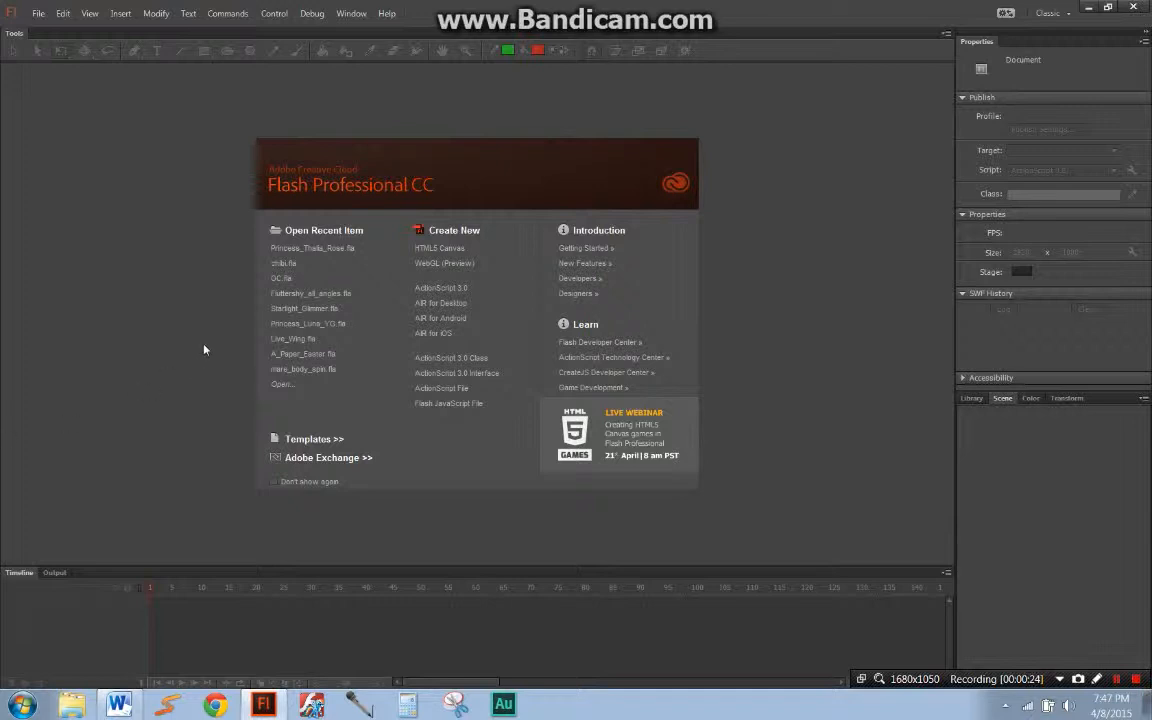
# Step: Create a new ActionScript 3.0 document and fit its stage in the window
pyautogui.click(453, 290)
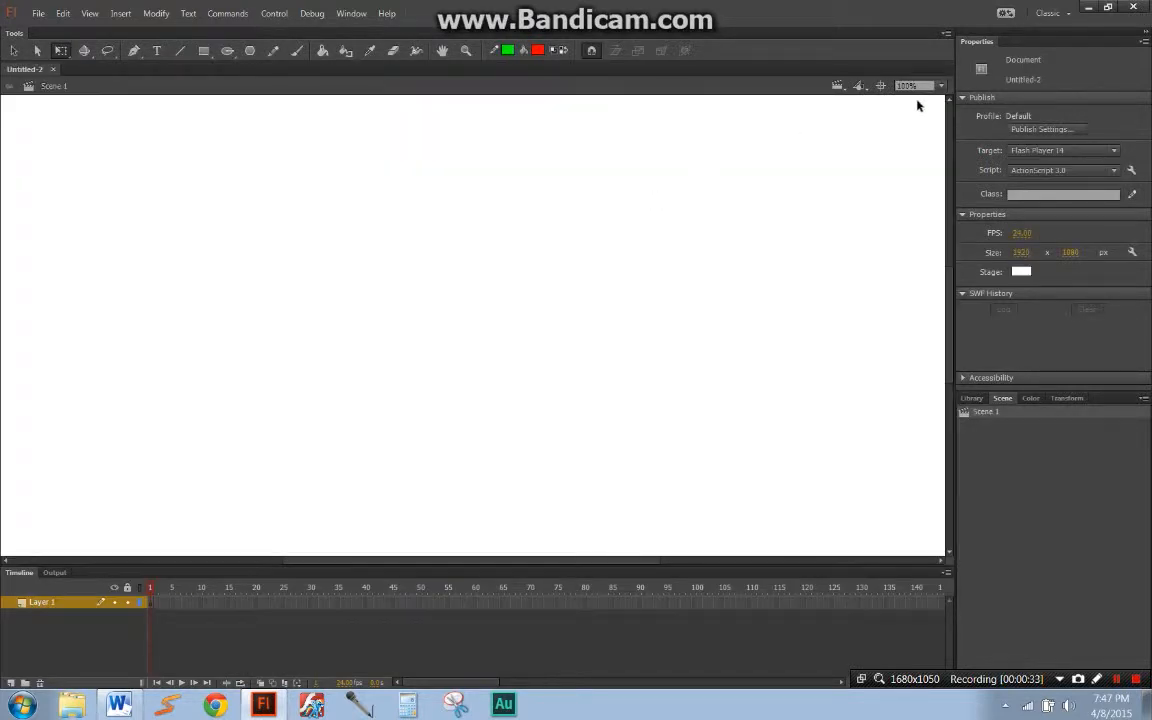
pyautogui.click(940, 85)
pyautogui.click(935, 101)
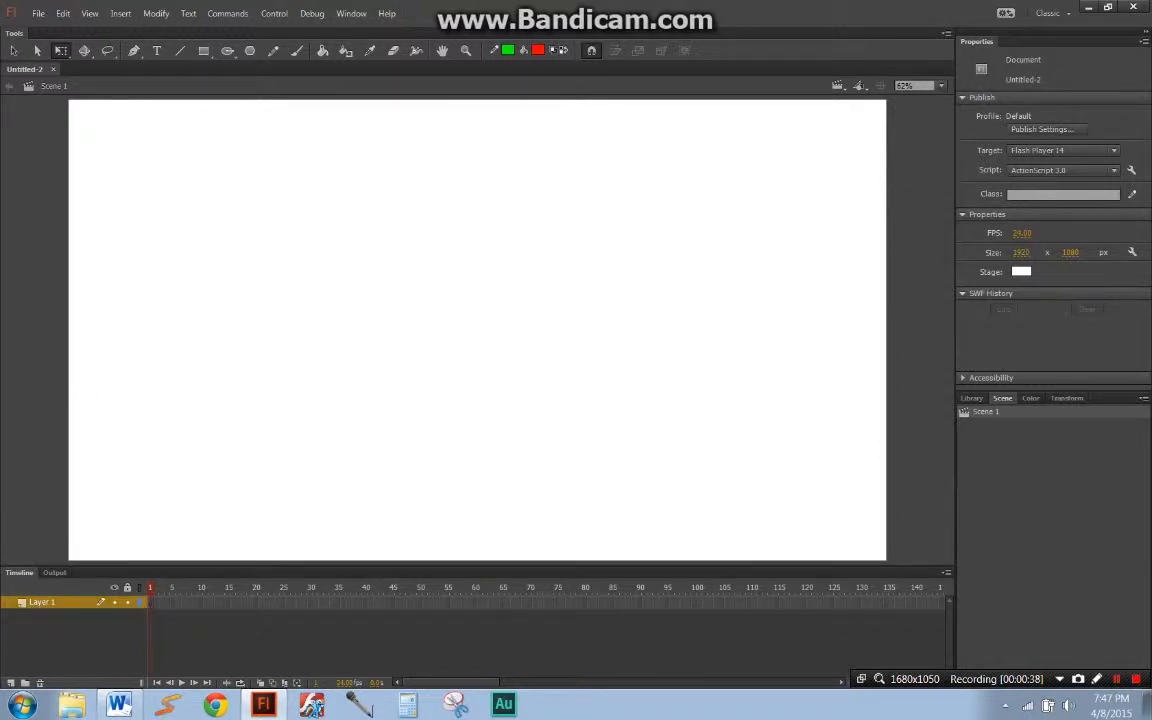
pyautogui.hotkey('alt', 'Tab')
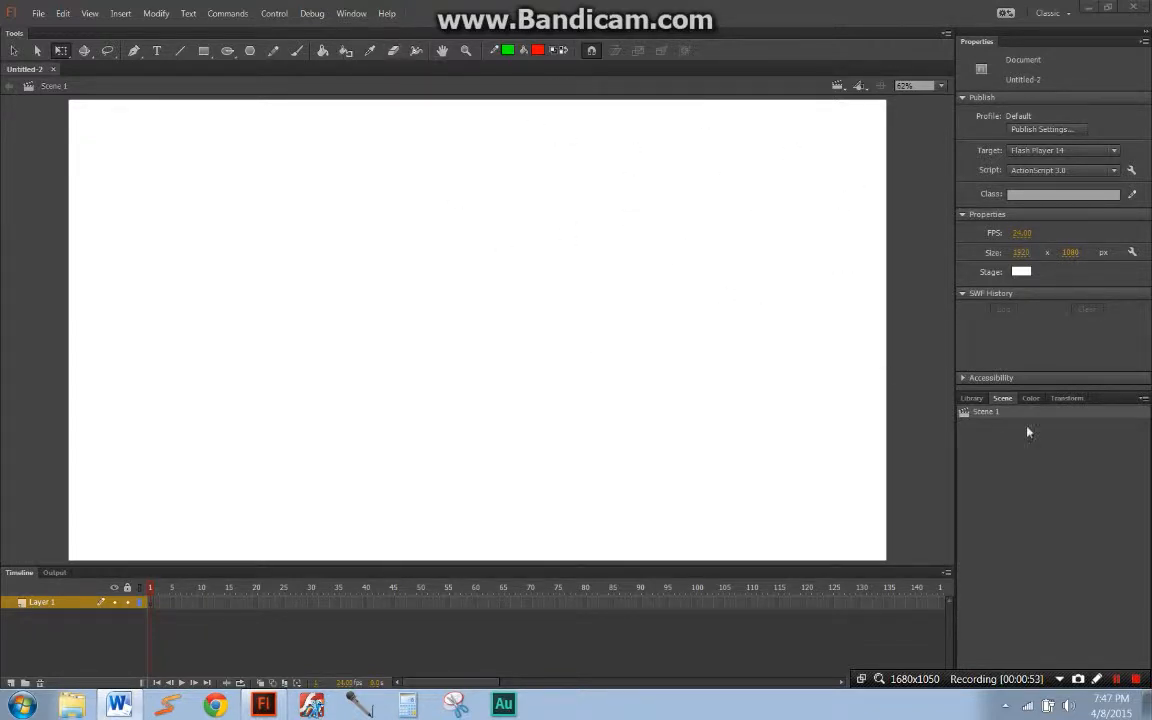
# Step: Reorder the Scene panel within its group, float it over the stage and dock it back after Transform
pyautogui.moveTo(1005, 401); pyautogui.dragTo(1022, 398)
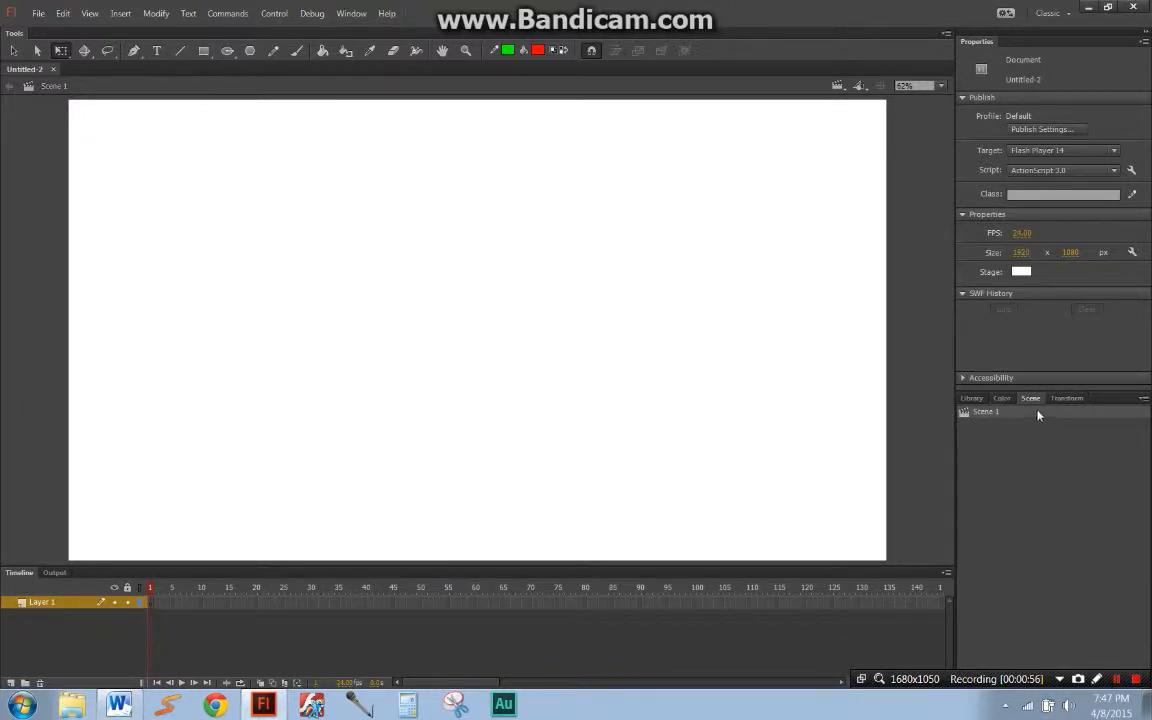
pyautogui.moveTo(1030, 399); pyautogui.dragTo(1000, 400)
pyautogui.moveTo(1006, 402); pyautogui.dragTo(586, 278)
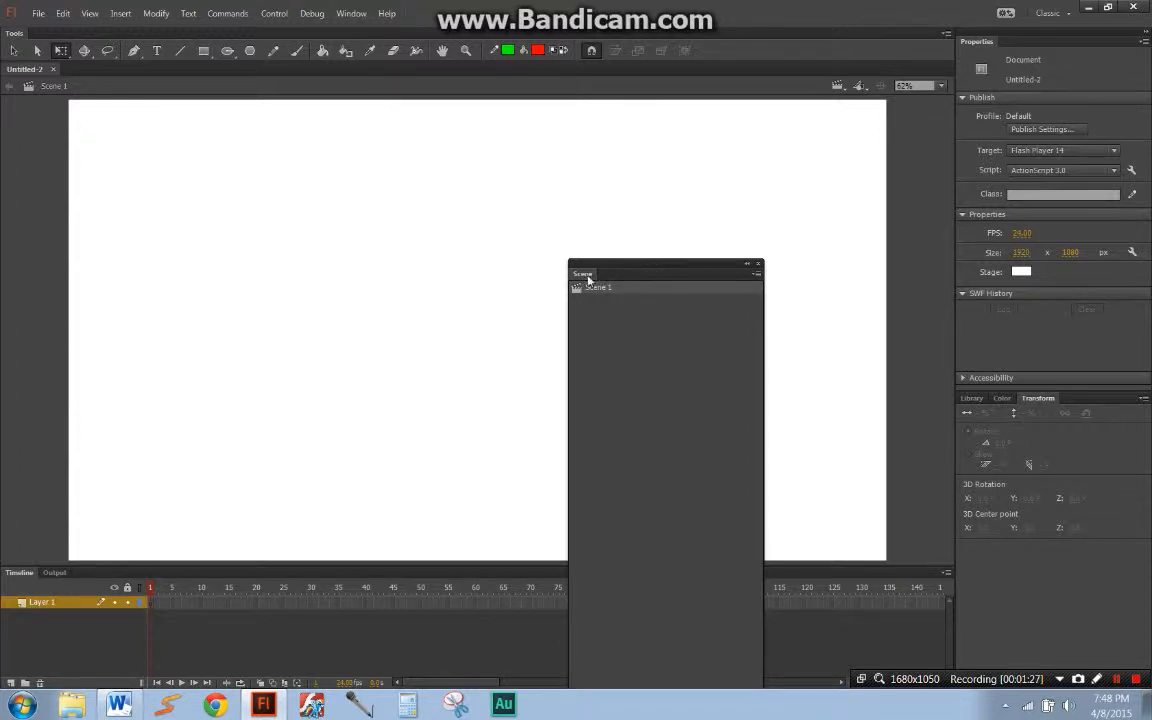
pyautogui.moveTo(587, 279); pyautogui.dragTo(1082, 404)
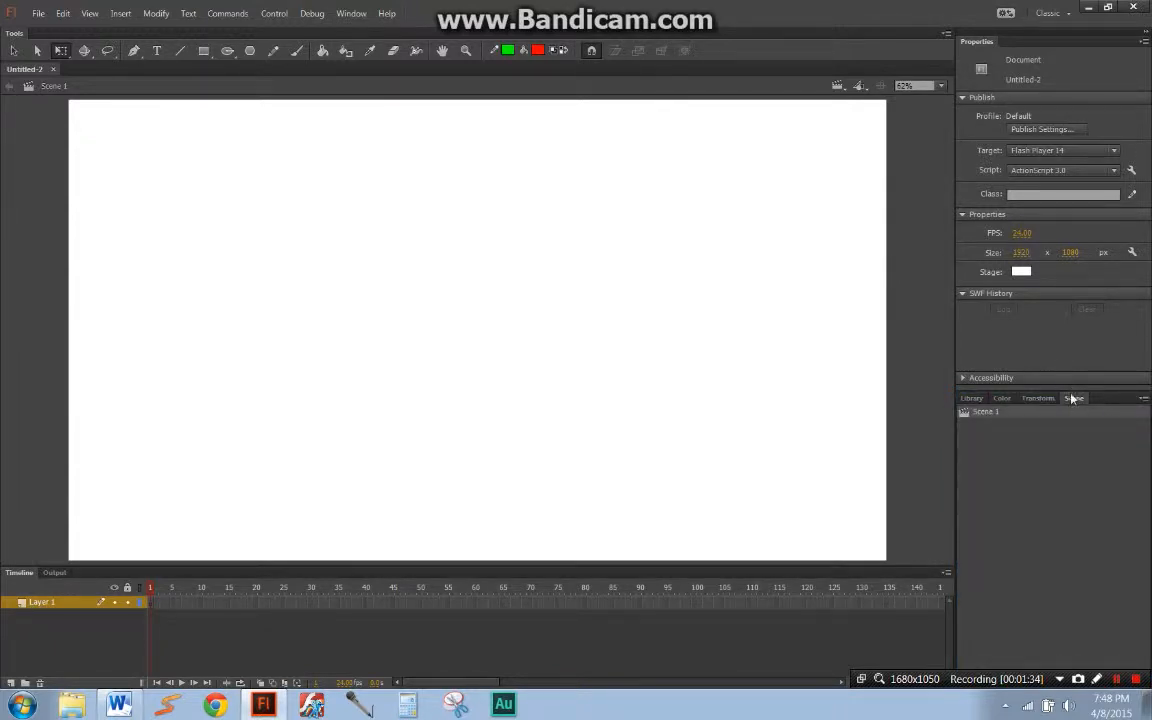
# Step: Undock the Scene panel from its group and close it
pyautogui.moveTo(1072, 398); pyautogui.dragTo(654, 273)
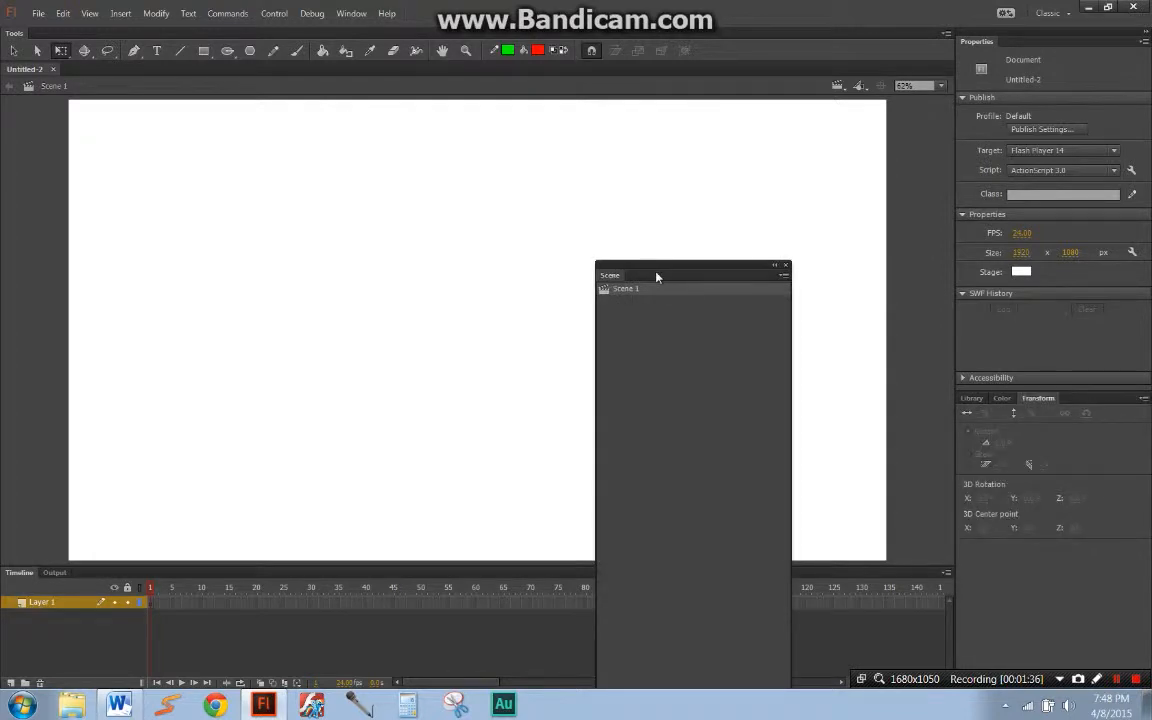
pyautogui.click(786, 266)
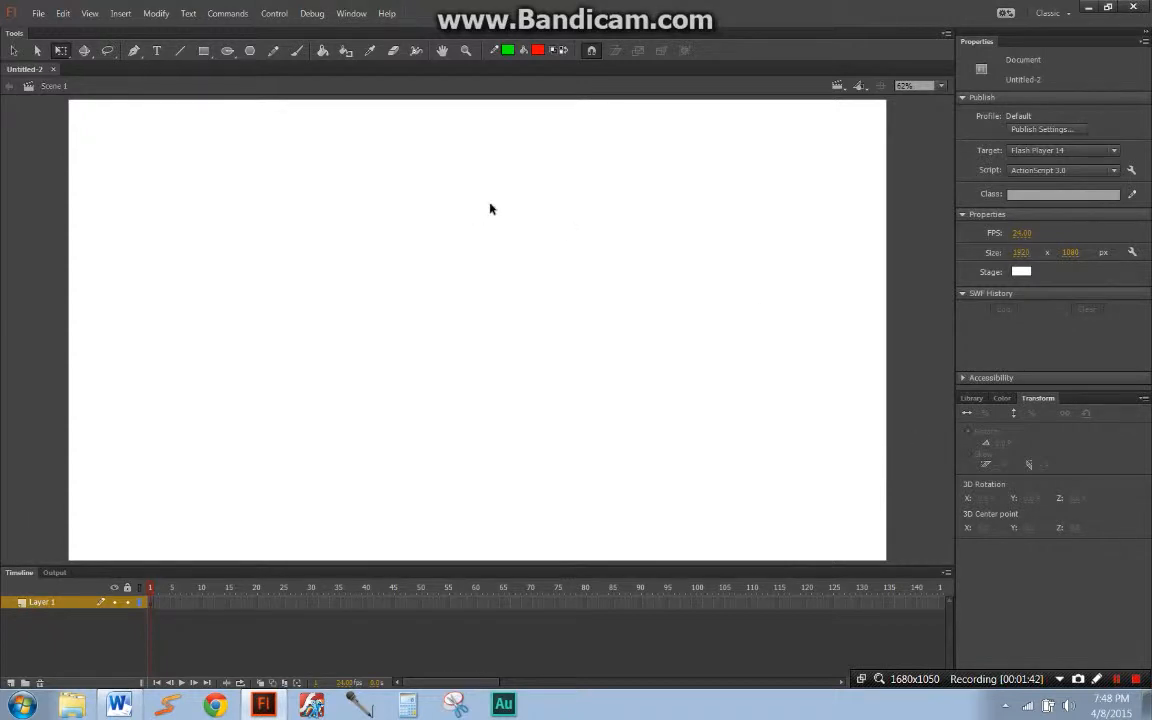
# Step: Reopen the Scene panel and dock it between the Library and Color panels
pyautogui.click(355, 15)
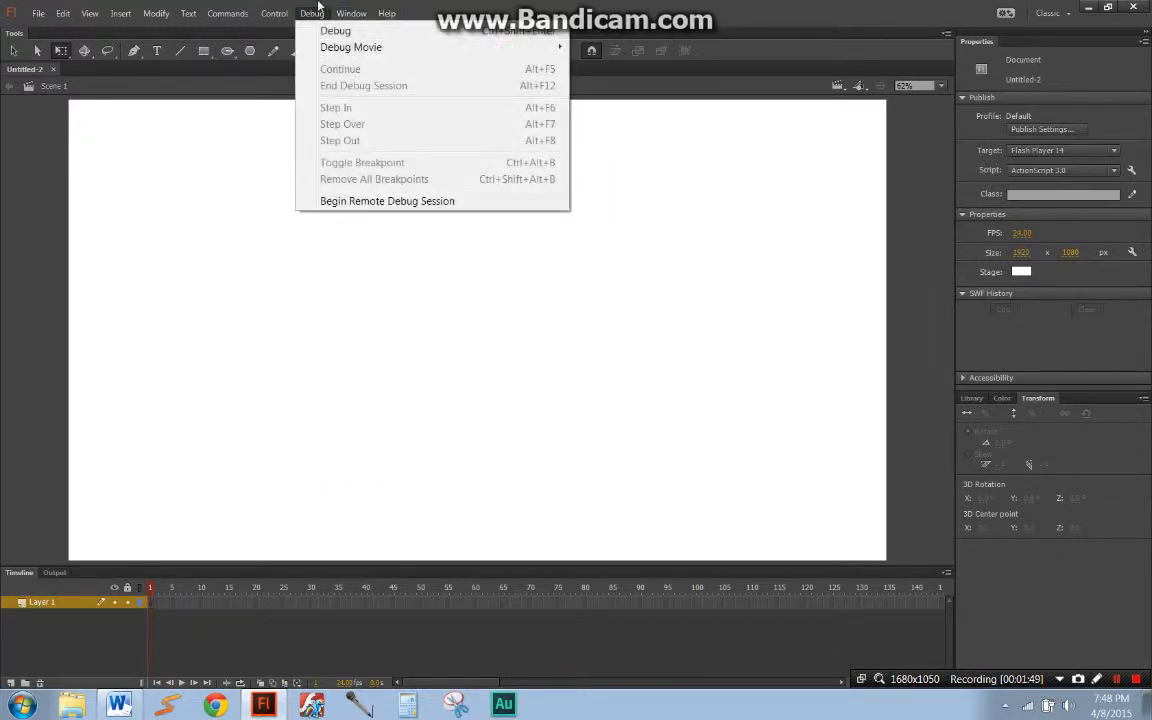
pyautogui.moveTo(312, 14)
pyautogui.moveTo(351, 12)
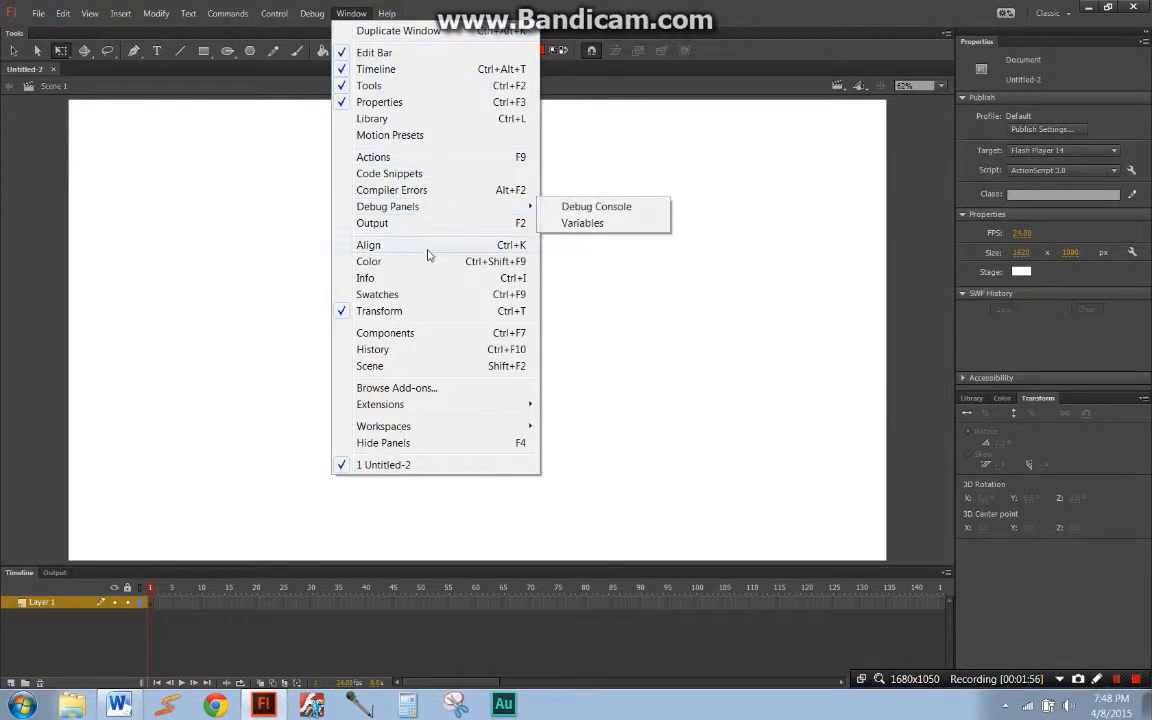
pyautogui.click(429, 366)
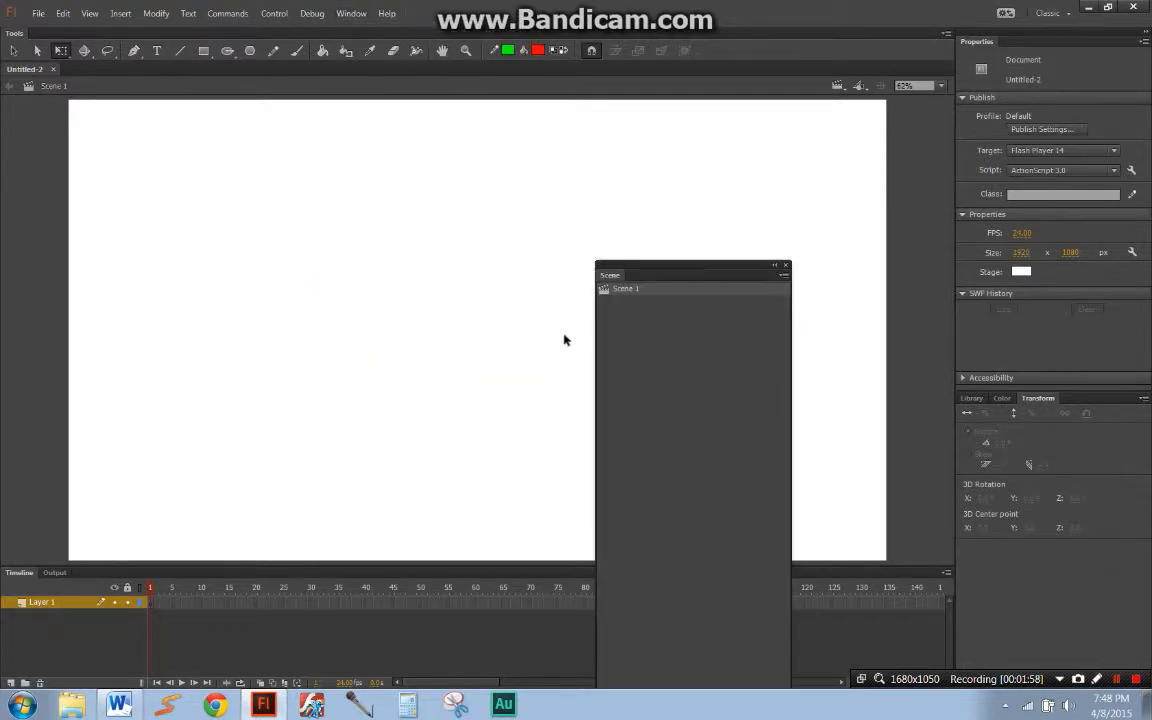
pyautogui.moveTo(611, 279); pyautogui.dragTo(1085, 404)
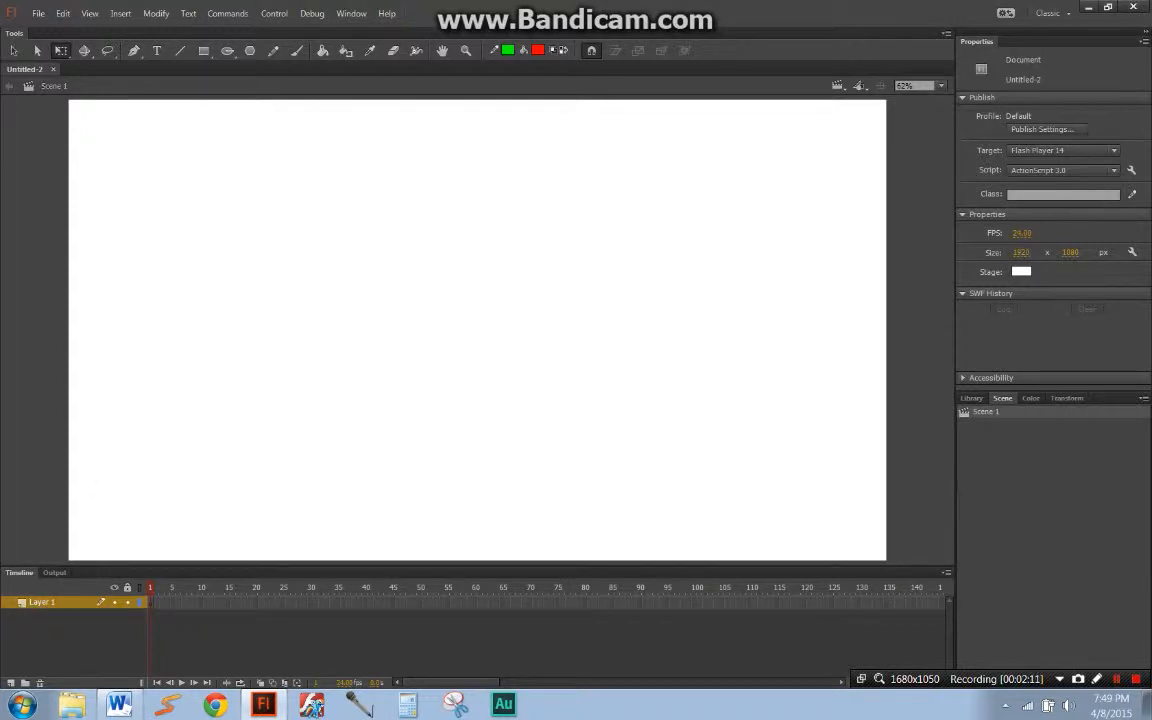
pyautogui.hotkey('alt', 'Tab')
pyautogui.moveTo(1, 367); pyautogui.dragTo(1, 405)
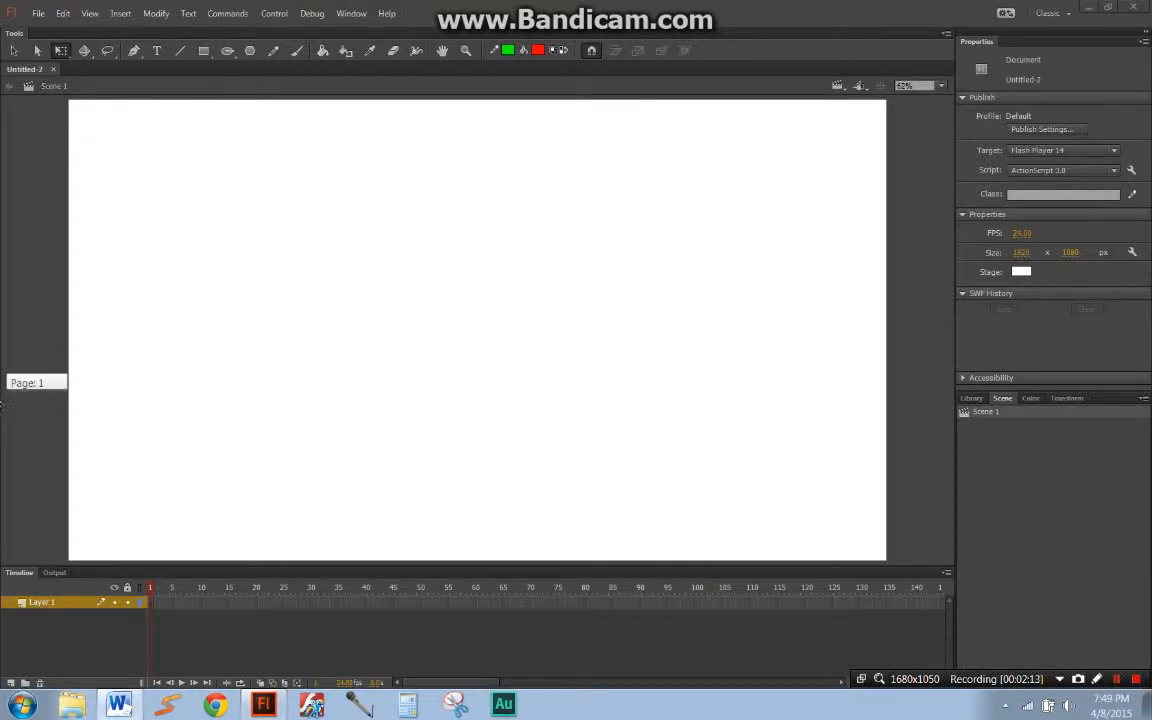
pyautogui.click(190, 298)
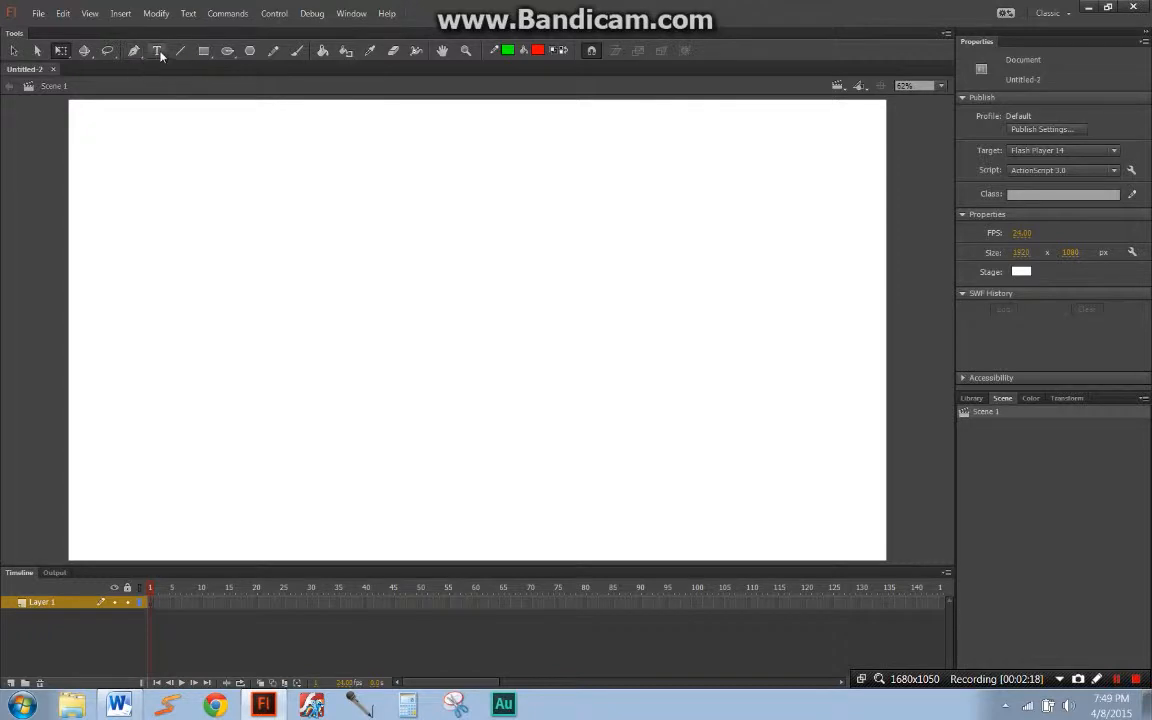
# Step: Dock the Tools panel as a narrow single column beside the stage, and return it to a single row above the document
pyautogui.moveTo(22, 33); pyautogui.dragTo(7, 249)
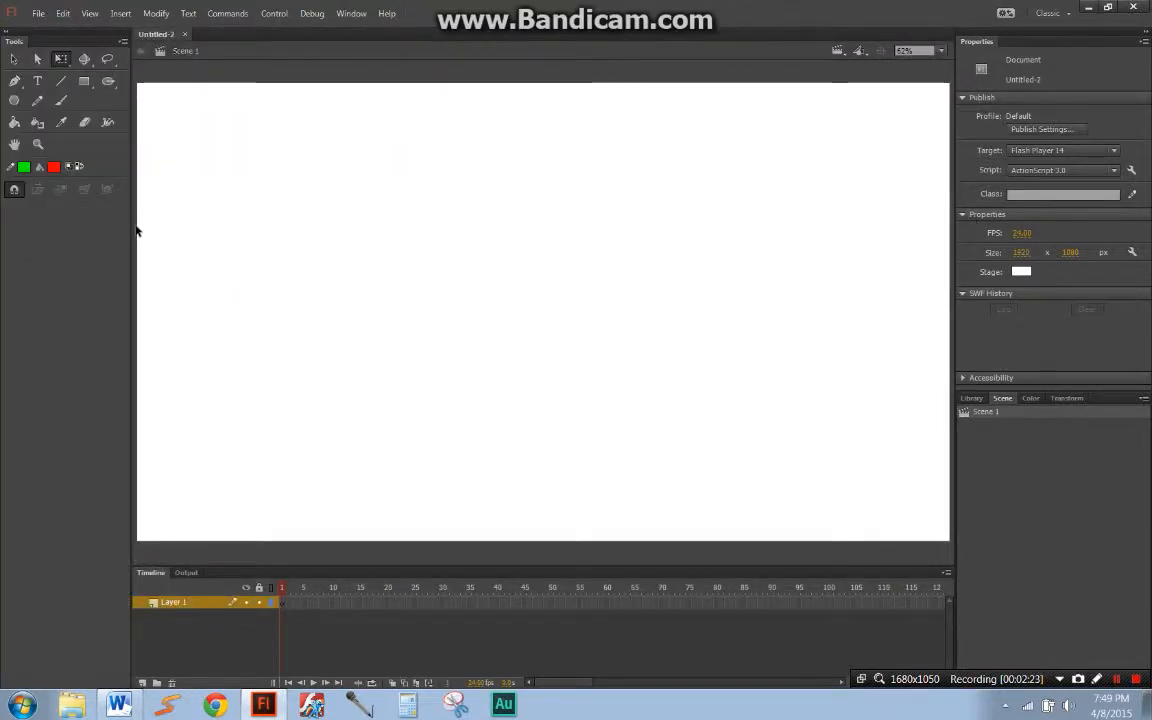
pyautogui.moveTo(128, 228); pyautogui.dragTo(26, 230)
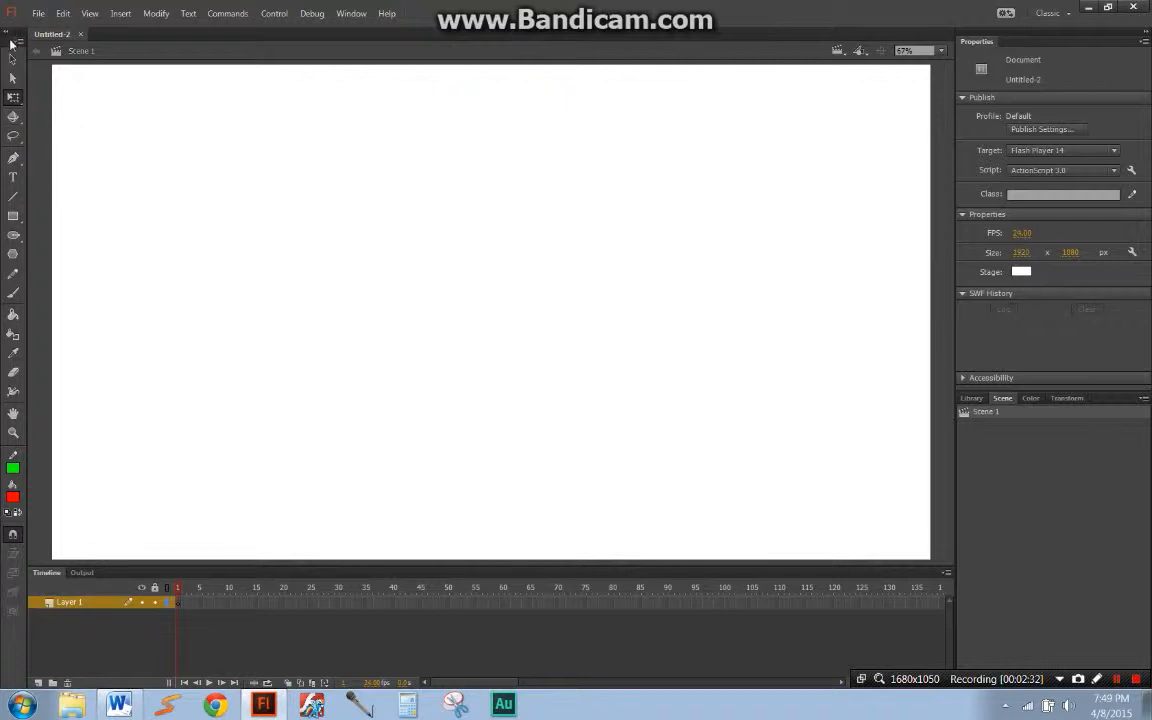
pyautogui.moveTo(19, 38); pyautogui.dragTo(322, 40)
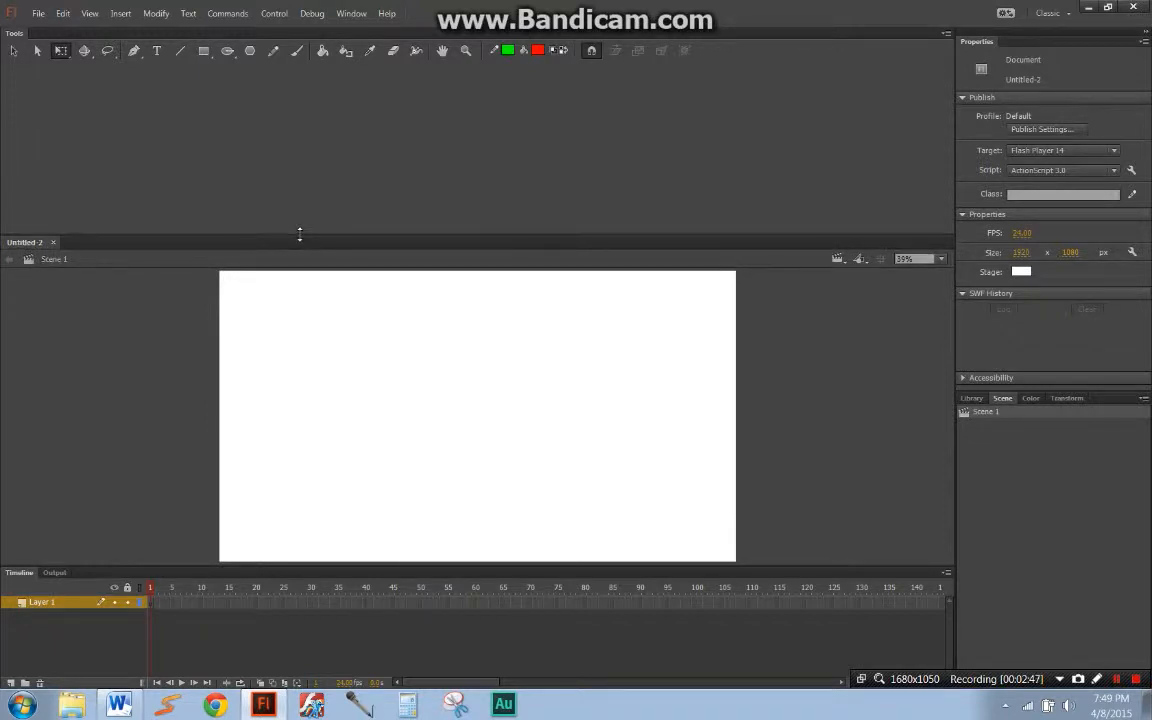
pyautogui.moveTo(298, 235); pyautogui.dragTo(309, 62)
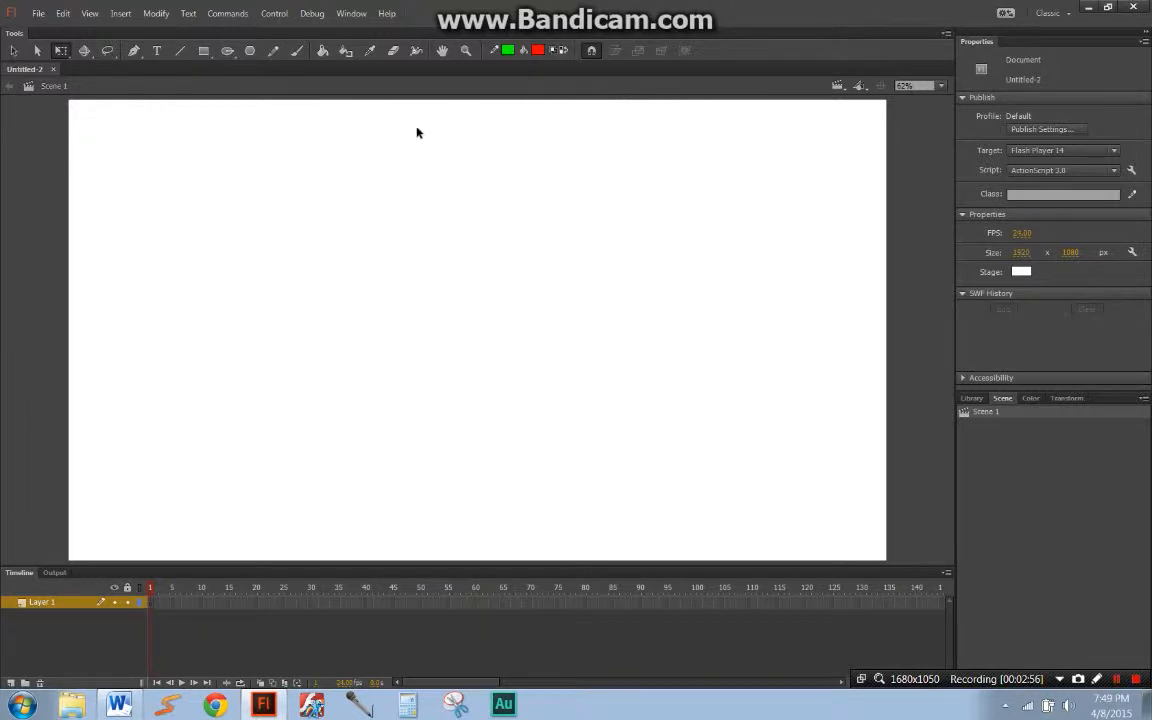
pyautogui.click(227, 52)
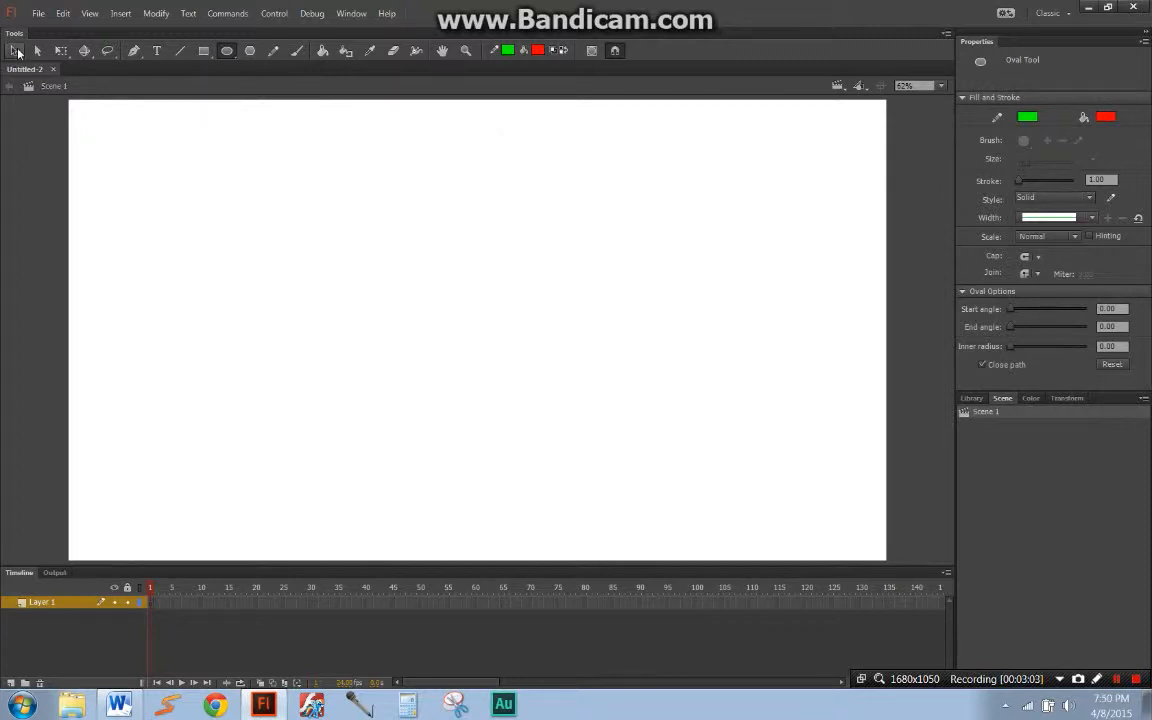
pyautogui.press('v')
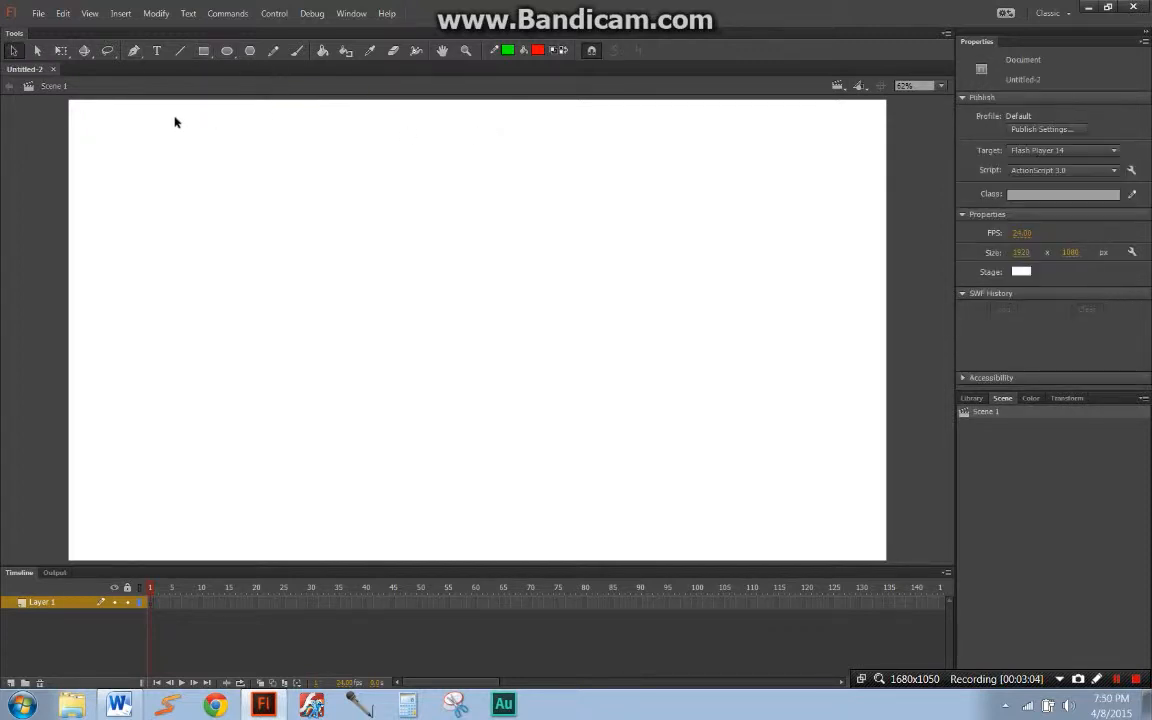
pyautogui.click(37, 54)
pyautogui.click(38, 54)
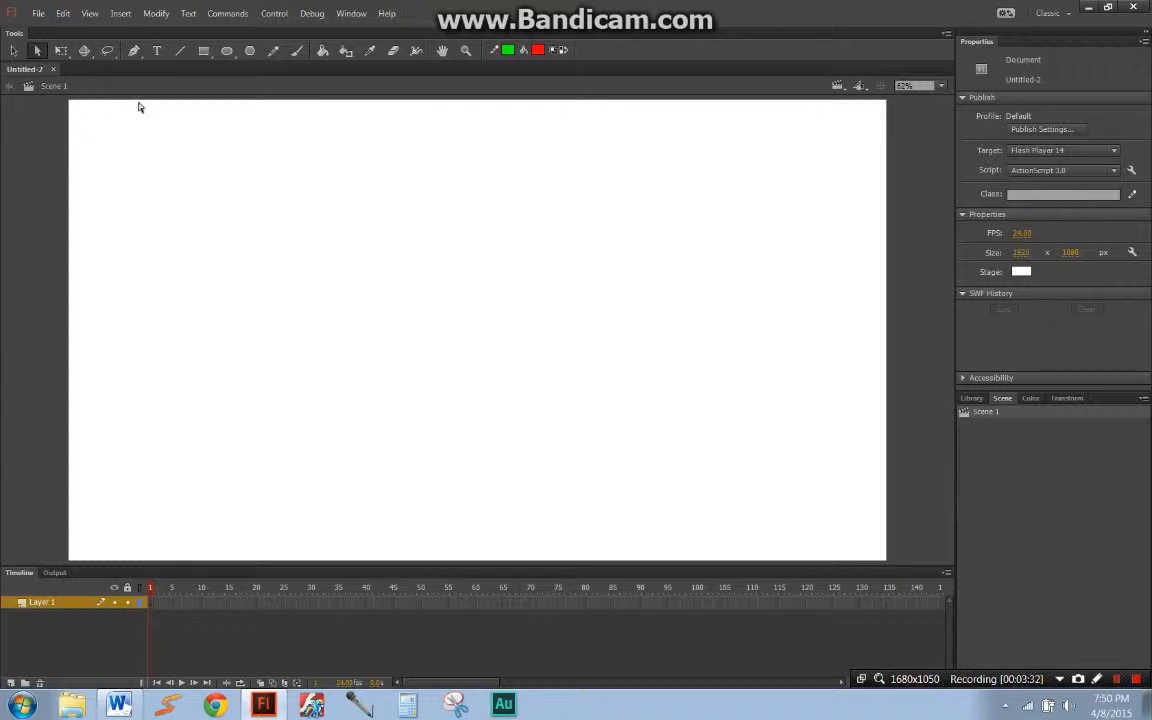
# Step: Draw a red circle with a green outline about 430 px in diameter on the stage with the Oval tool
pyautogui.click(227, 50)
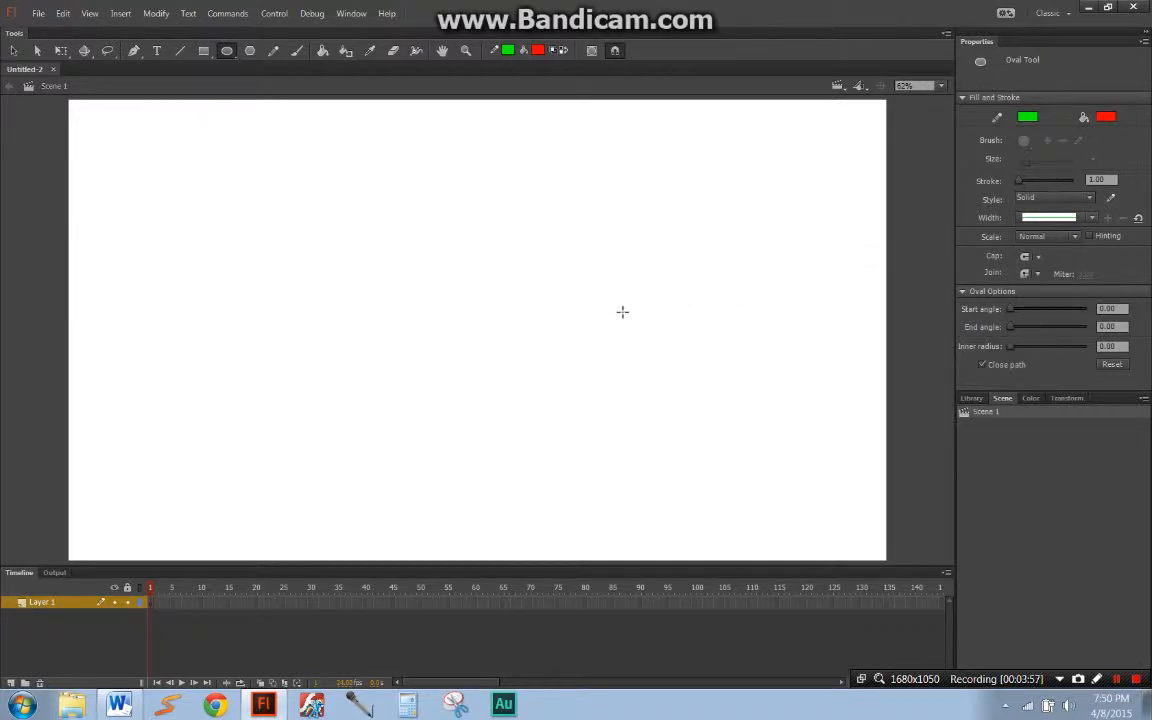
pyautogui.moveTo(495, 340)
pyautogui.mouseDown()
pyautogui.moveTo(507, 291)
pyautogui.moveTo(631, 145)
pyautogui.moveTo(643, 156)
pyautogui.mouseUp()
# Step: Move the circle with its outline near the middle of the stage and enlarge it to about 758 px in diameter
pyautogui.press('q')
pyautogui.doubleClick(626, 228)
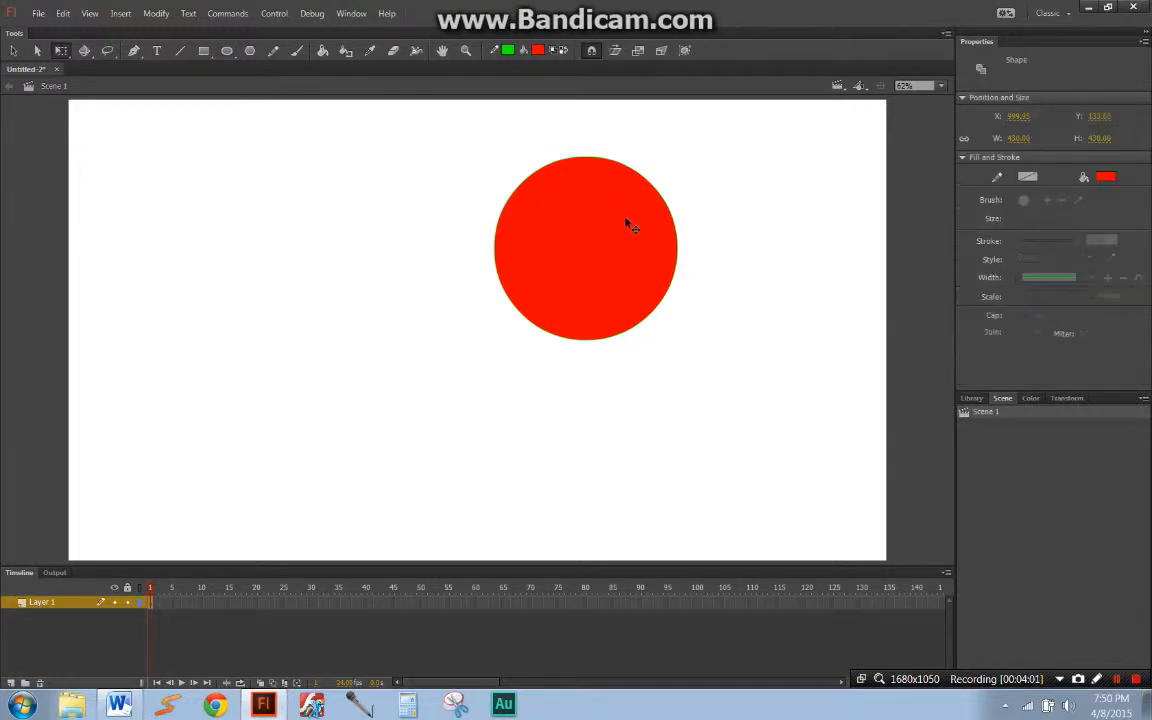
pyautogui.moveTo(632, 235); pyautogui.dragTo(552, 324)
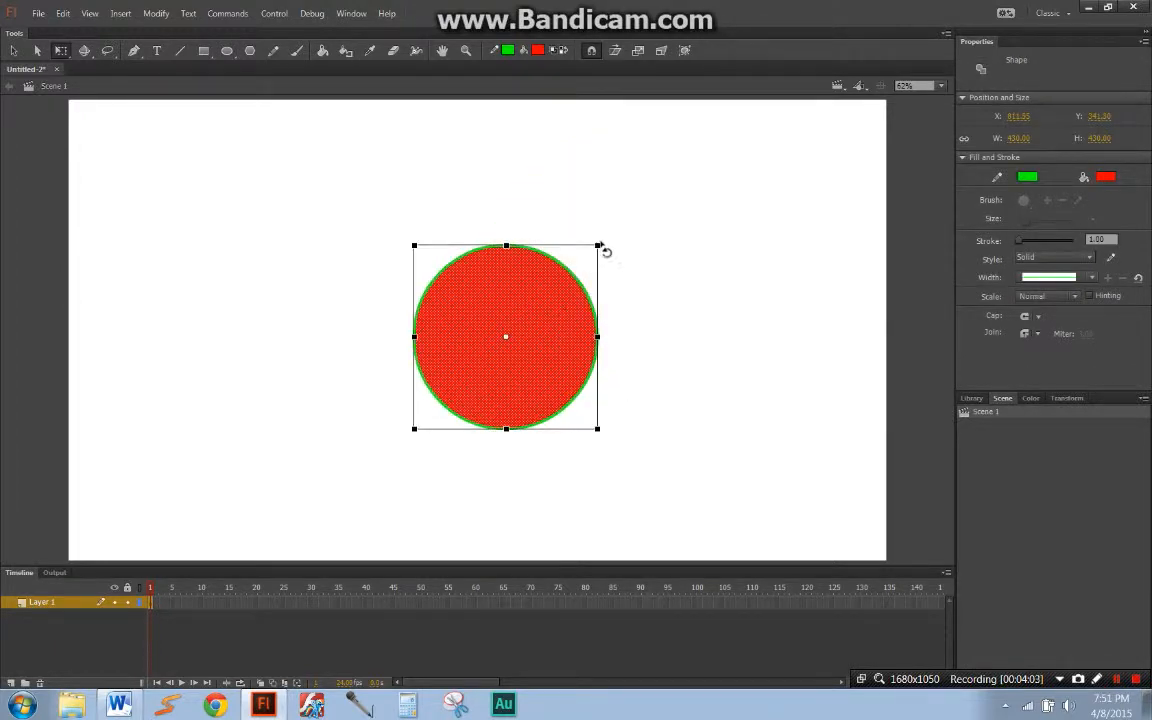
pyautogui.moveTo(628, 199); pyautogui.dragTo(627, 272)
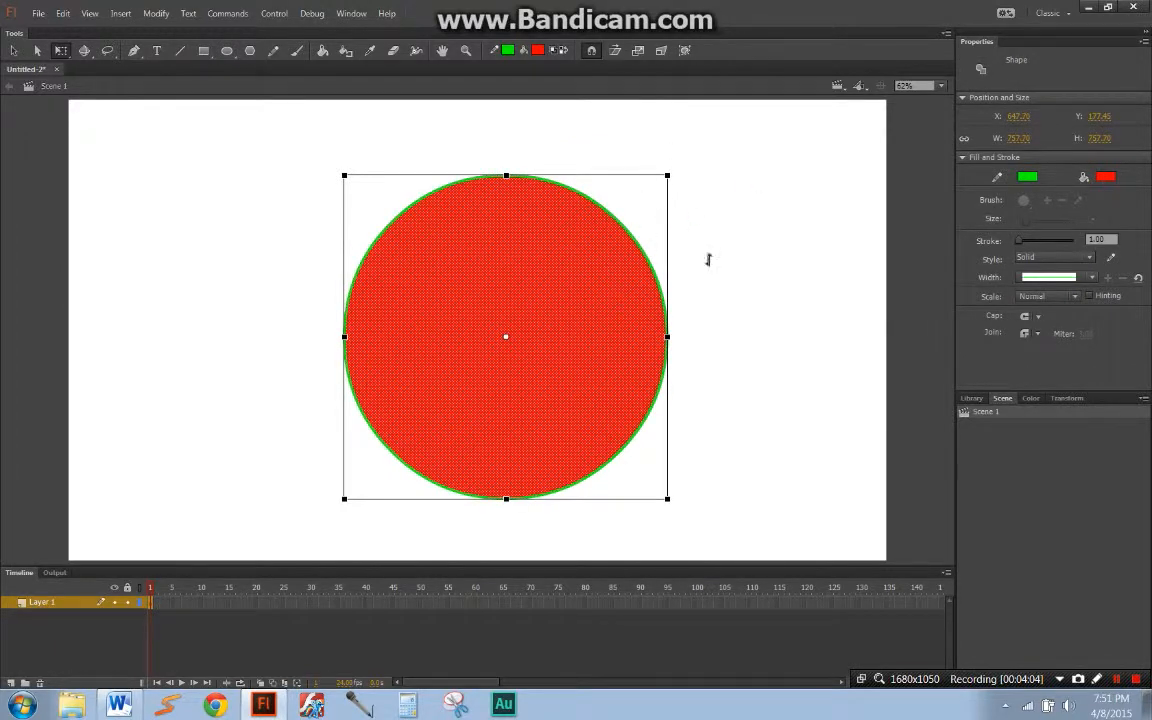
pyautogui.click(781, 258)
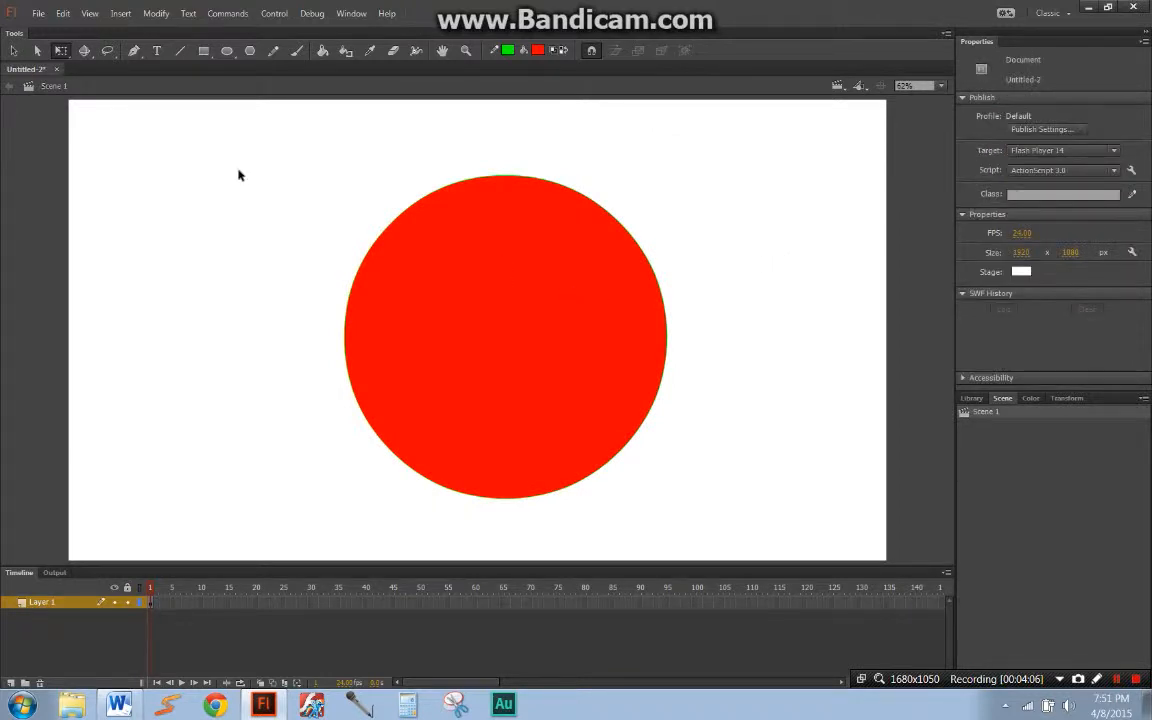
# Step: Pull the circle's upper-left anchor point outward with the Subselection tool and twist its curve handle
pyautogui.click(37, 51)
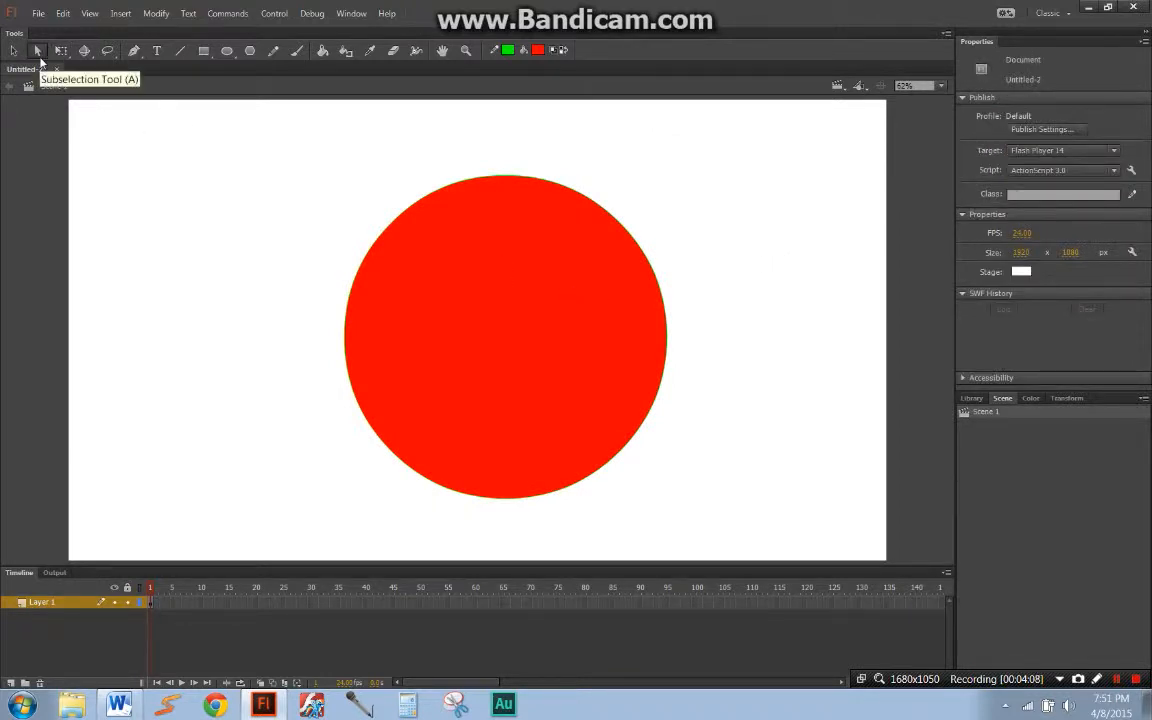
pyautogui.click(388, 233)
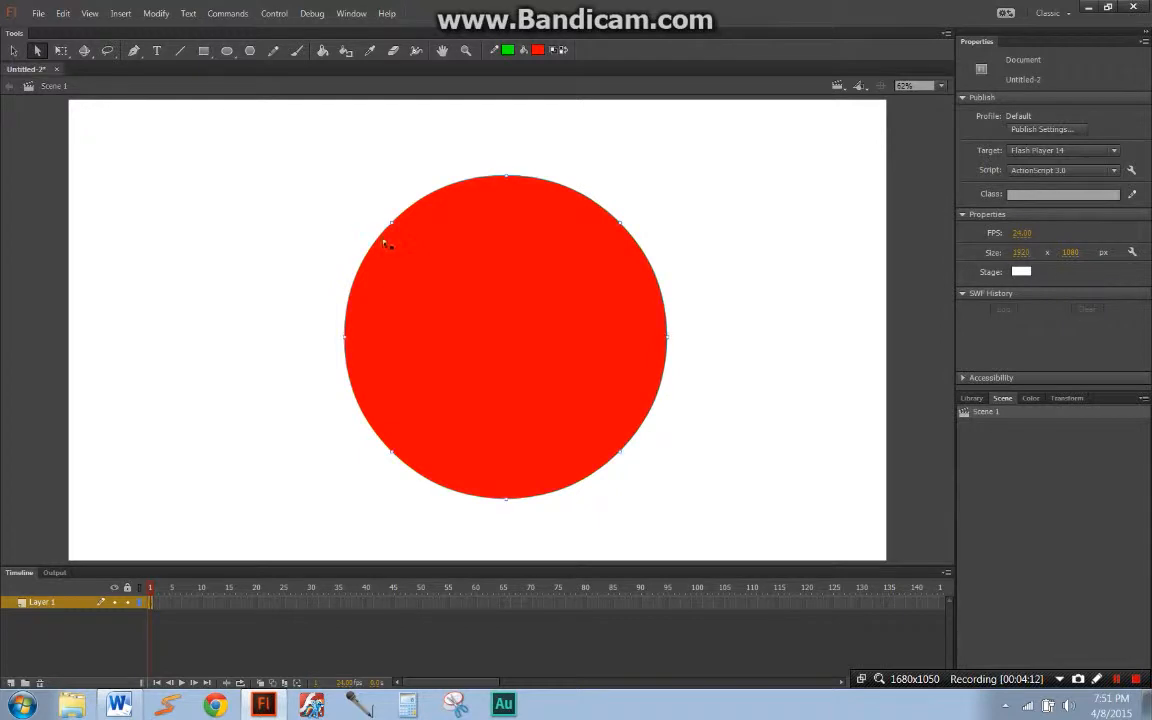
pyautogui.press('z')
pyautogui.moveTo(380, 220); pyautogui.dragTo(417, 252)
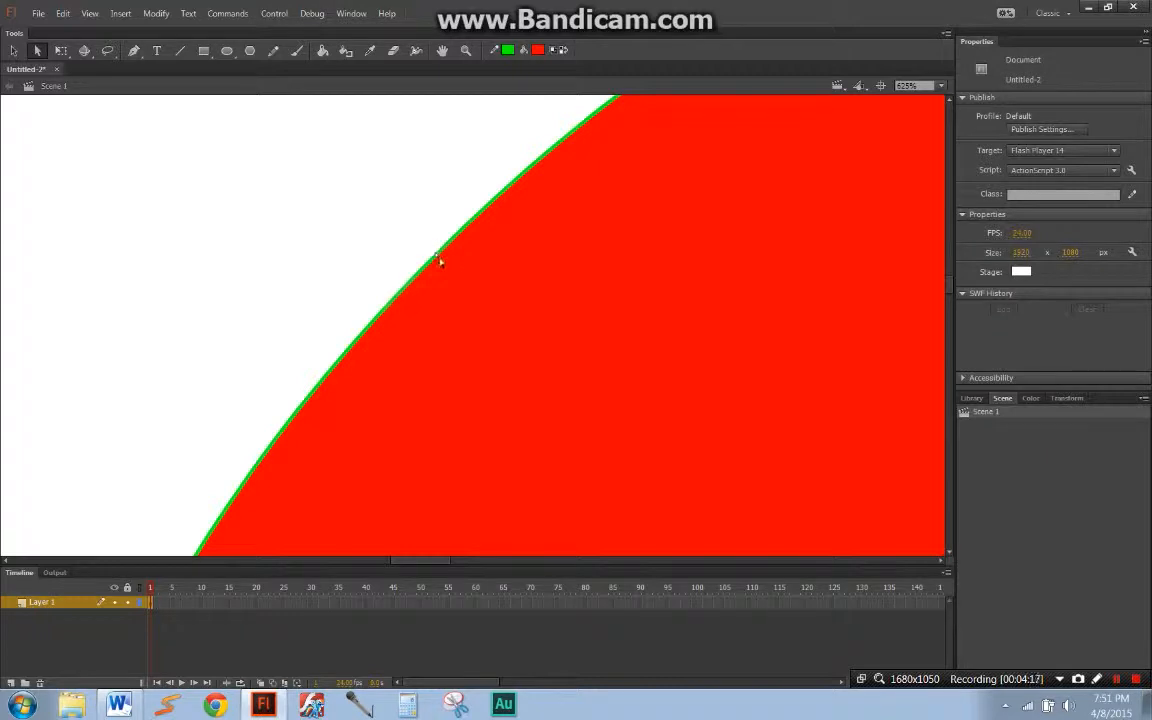
pyautogui.scroll(-10, 445, 262)
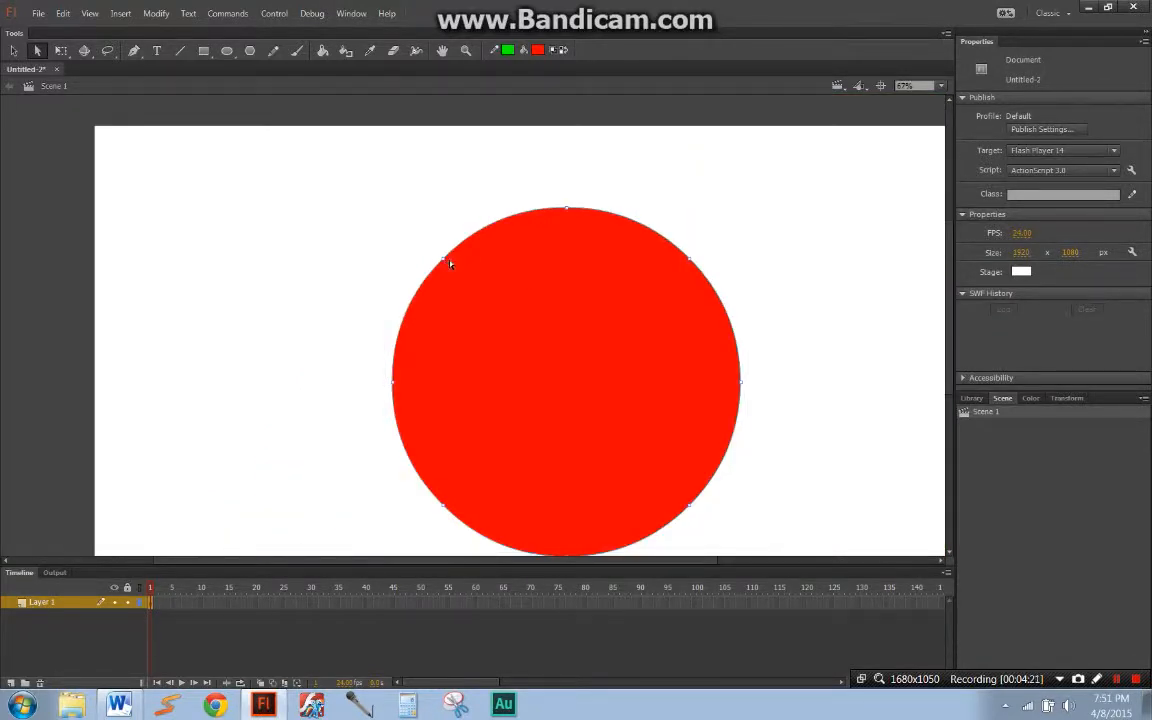
pyautogui.click(445, 262)
pyautogui.moveTo(447, 263); pyautogui.dragTo(373, 190)
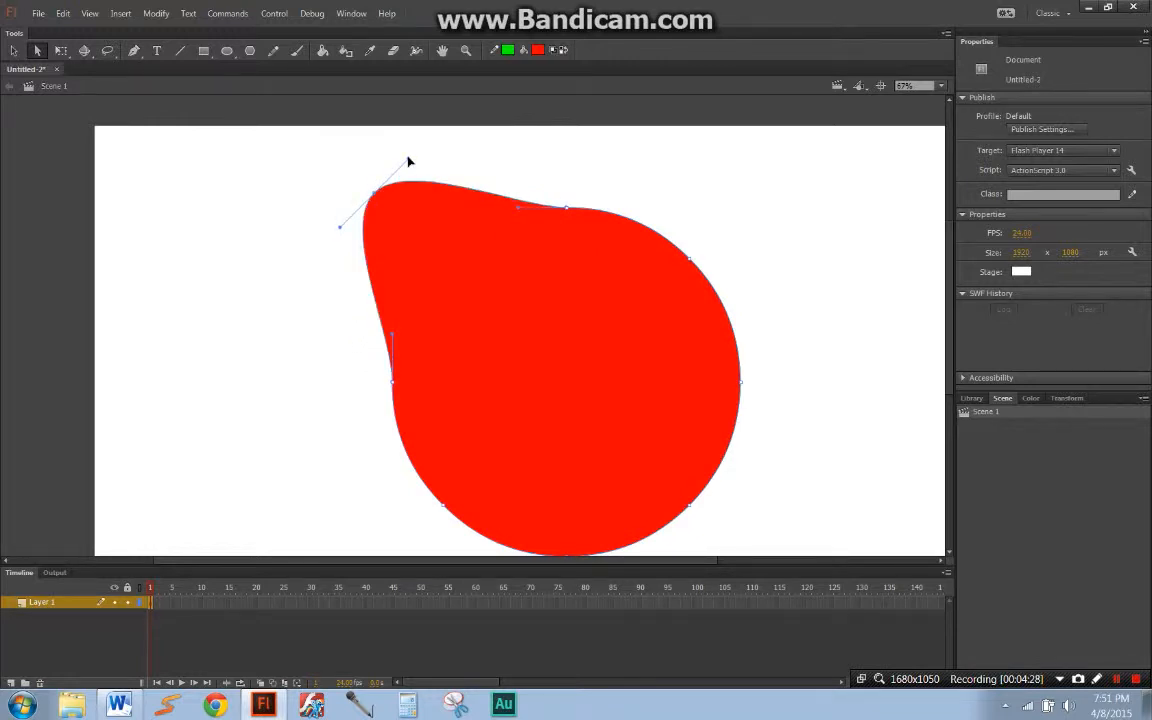
pyautogui.moveTo(408, 161); pyautogui.dragTo(329, 213)
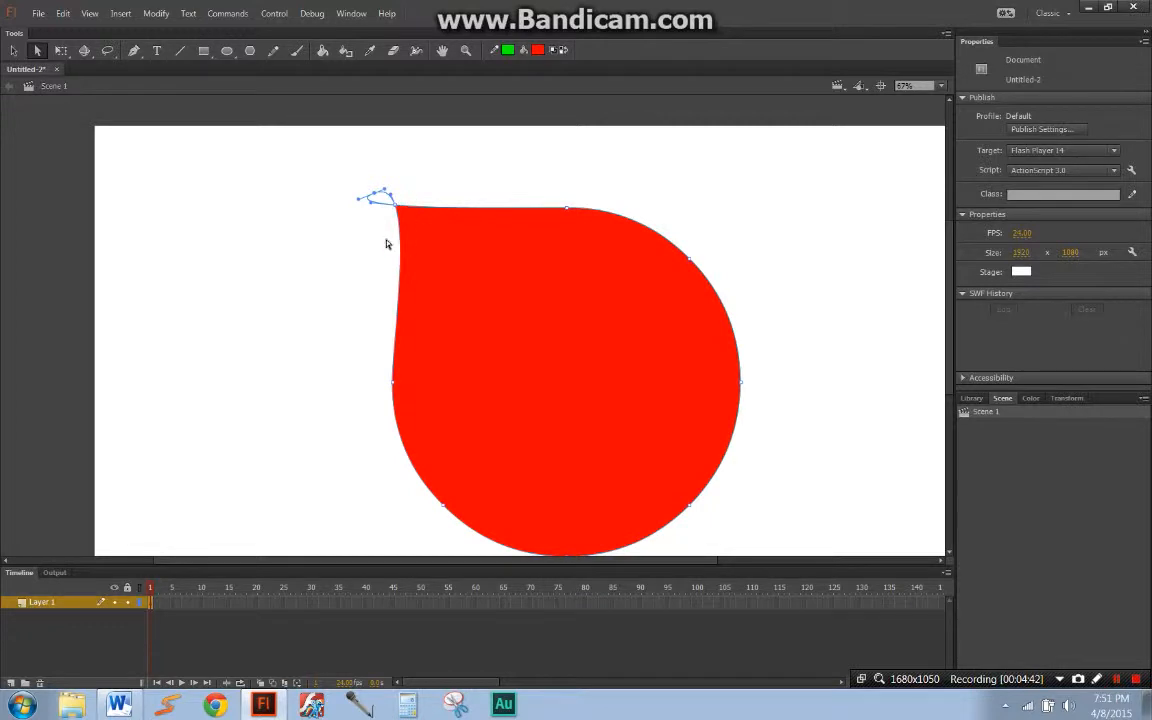
# Step: Undo the handle twist and the anchor point move on the circle
pyautogui.hotkey('ctrl', 'z')
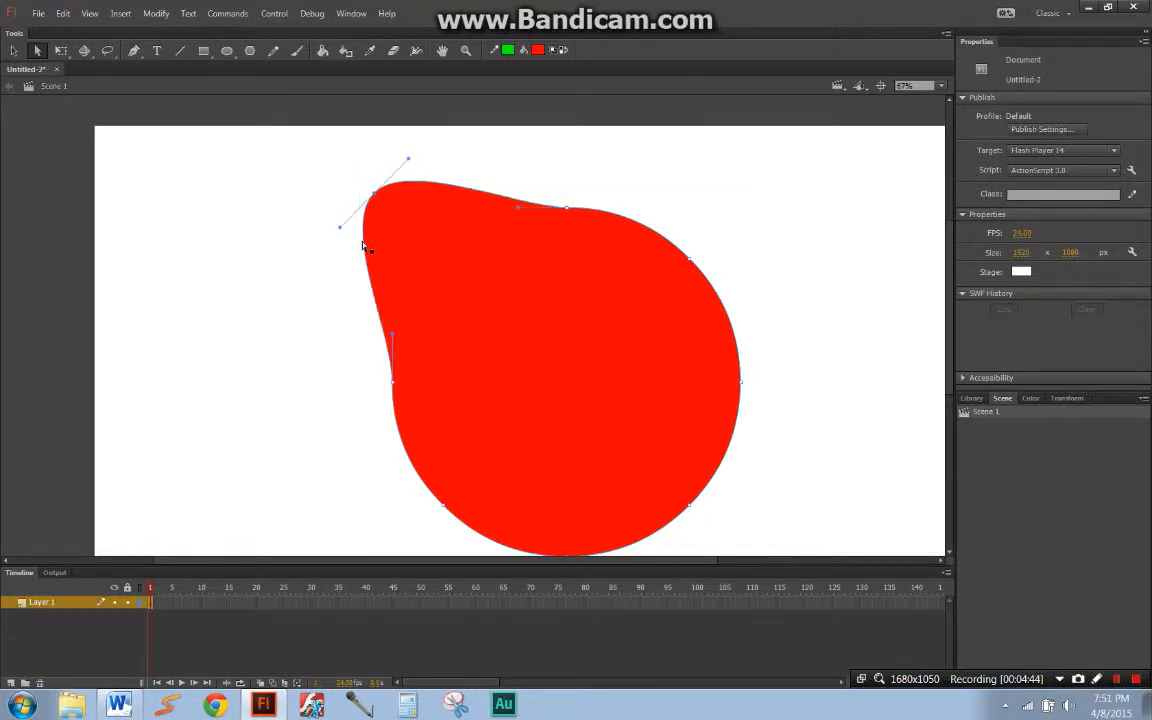
pyautogui.hotkey('ctrl', 'z')
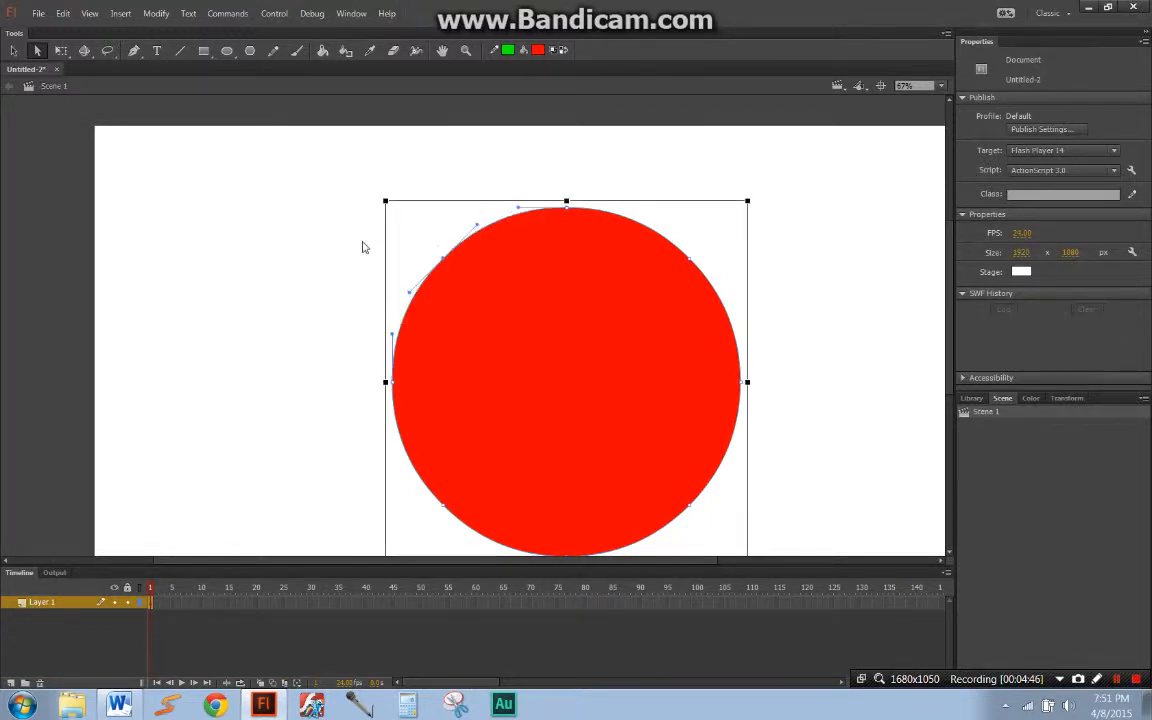
pyautogui.moveTo(658, 300); pyautogui.dragTo(589, 265)
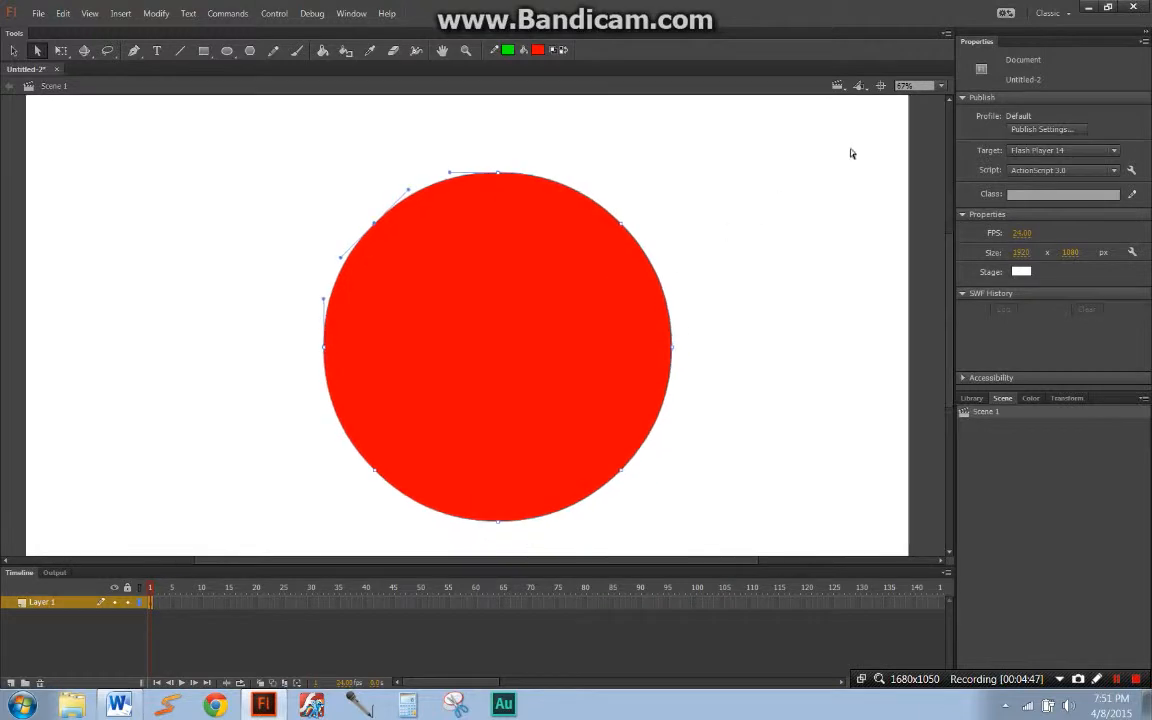
pyautogui.click(917, 85)
pyautogui.click(948, 104)
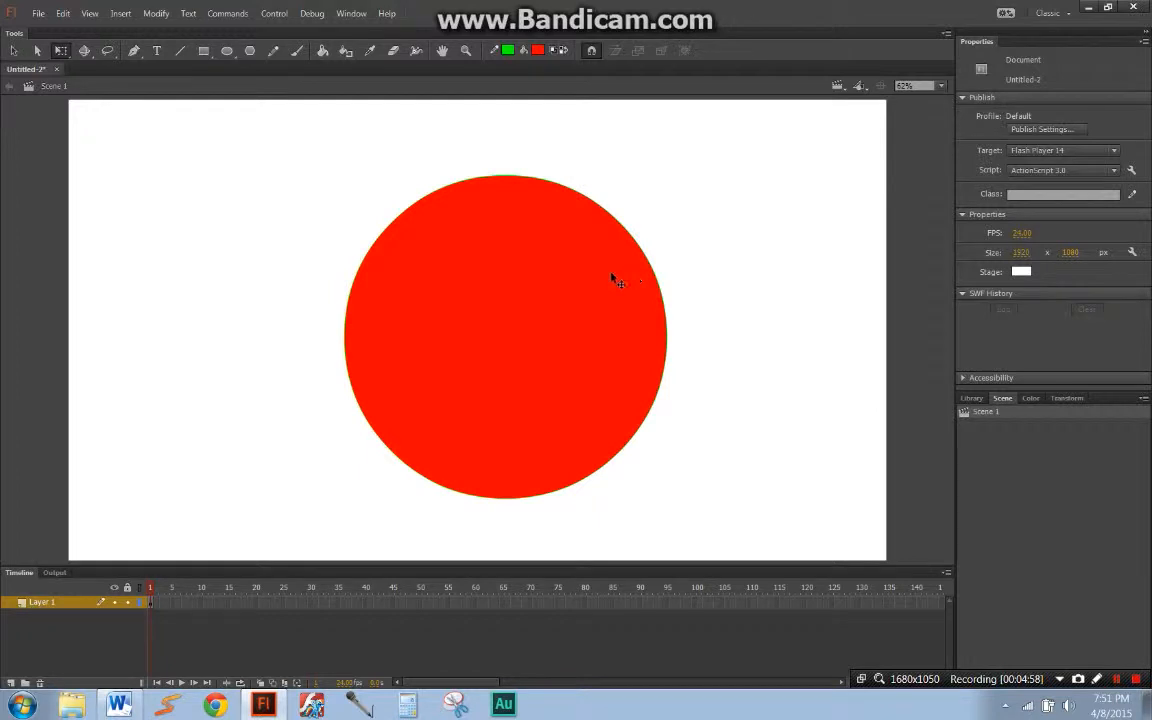
# Step: Delete the red circle together with its green outline from the stage
pyautogui.hotkey('ctrl', 's')
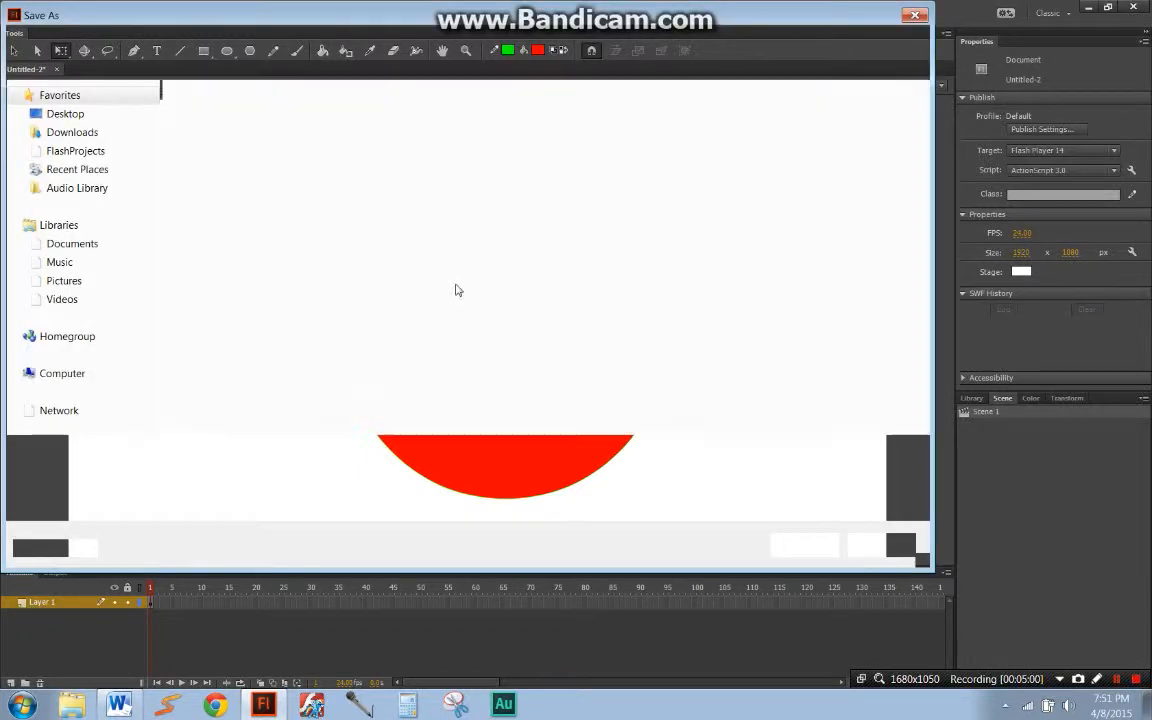
pyautogui.click(880, 545)
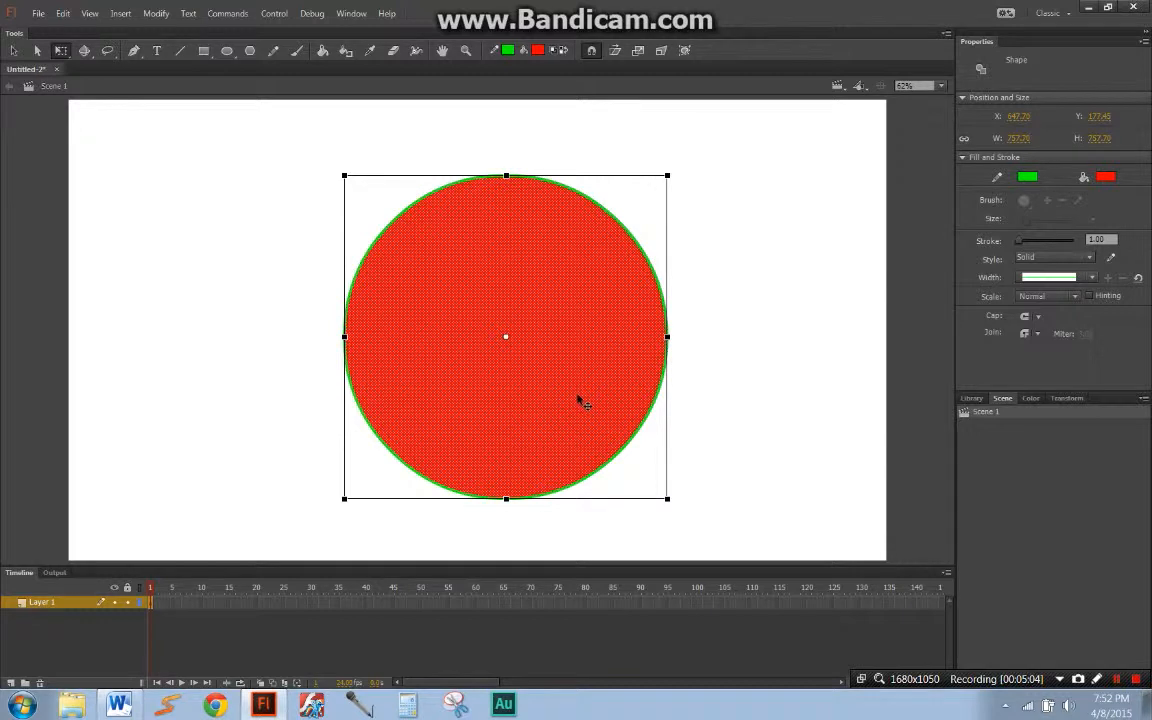
pyautogui.press('Delete')
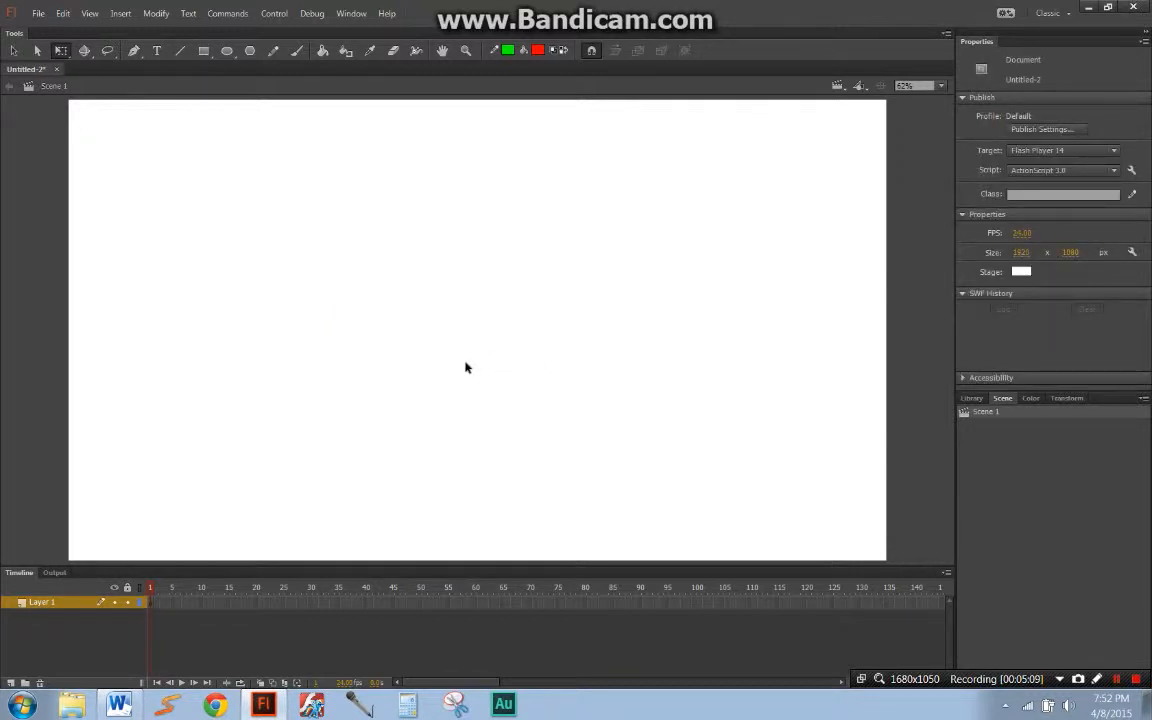
# Step: Draw a new red circle about 551 px in diameter with the Oval tool and move it with its outline near mid-stage
pyautogui.click(59, 50)
pyautogui.press('o')
pyautogui.moveTo(440, 303); pyautogui.dragTo(672, 130)
pyautogui.press('q')
pyautogui.click(622, 205)
pyautogui.moveTo(622, 211); pyautogui.dragTo(558, 396)
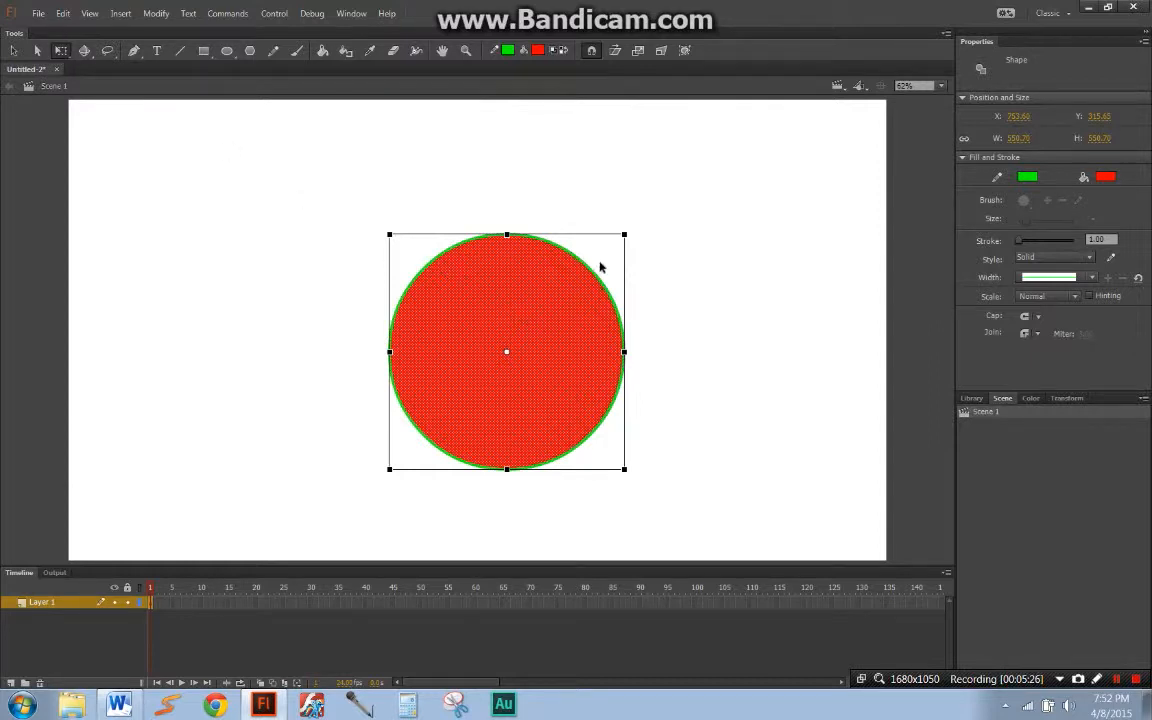
# Step: Reposition the circle slightly up and left with Free Transform and resize it to about 746 px in diameter
pyautogui.moveTo(625, 235); pyautogui.dragTo(699, 158)
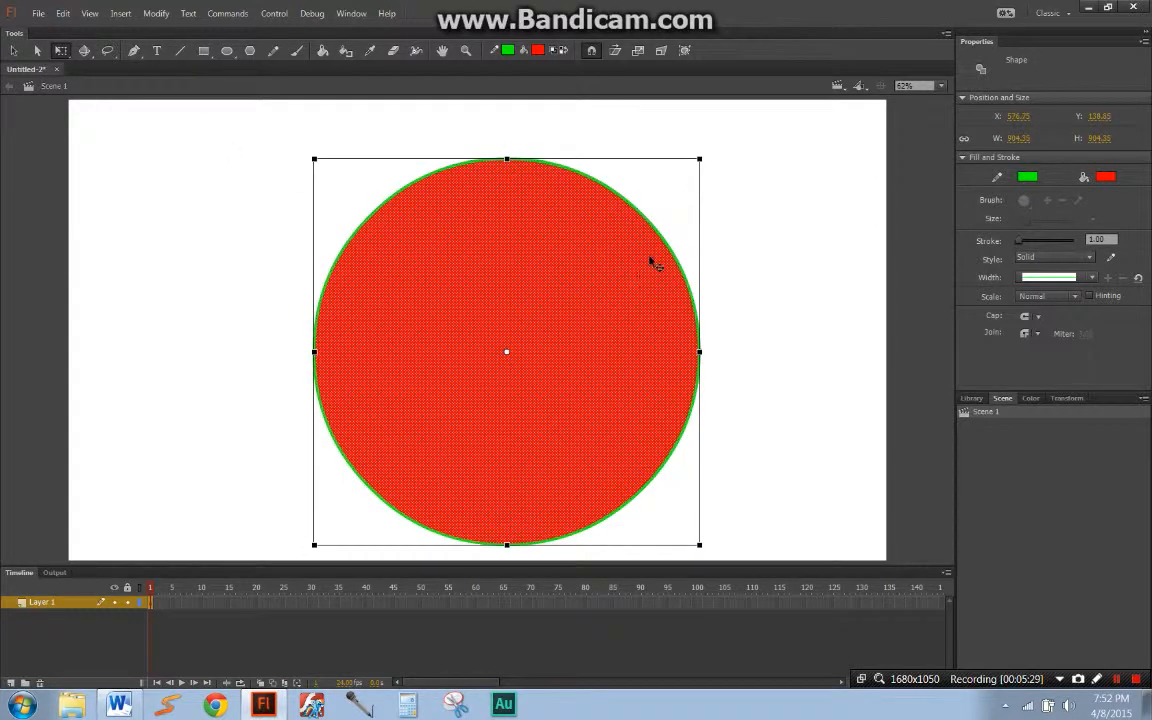
pyautogui.moveTo(612, 310); pyautogui.dragTo(604, 292)
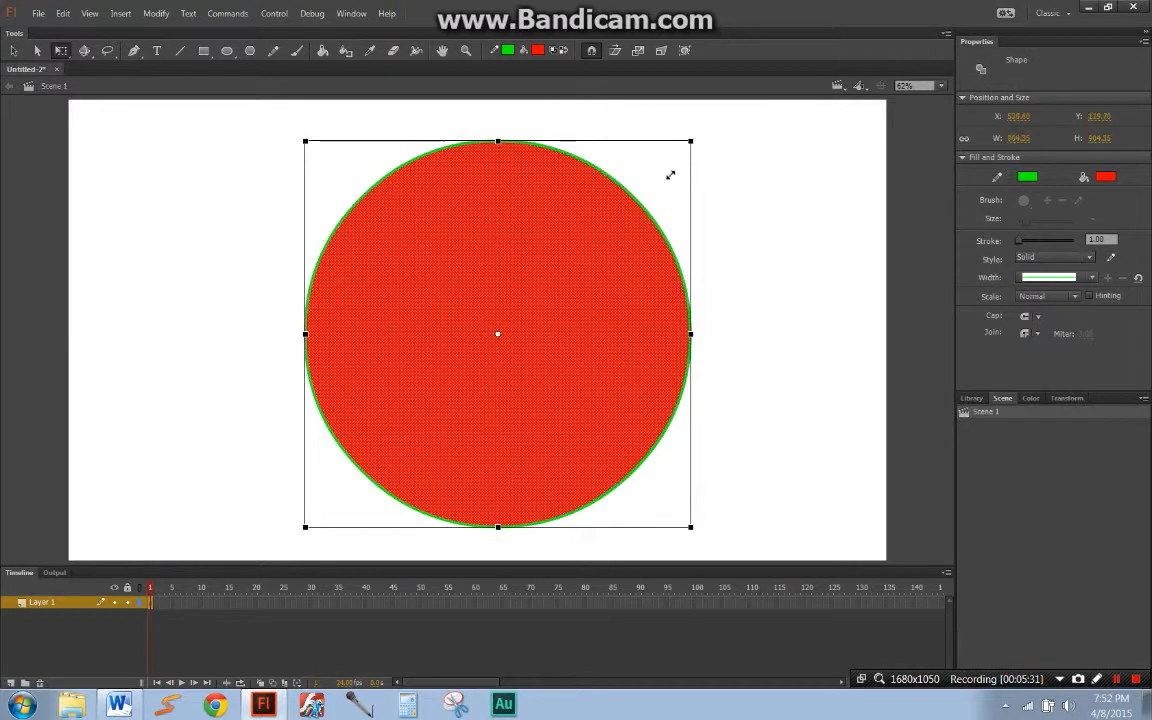
pyautogui.moveTo(671, 175); pyautogui.dragTo(652, 204)
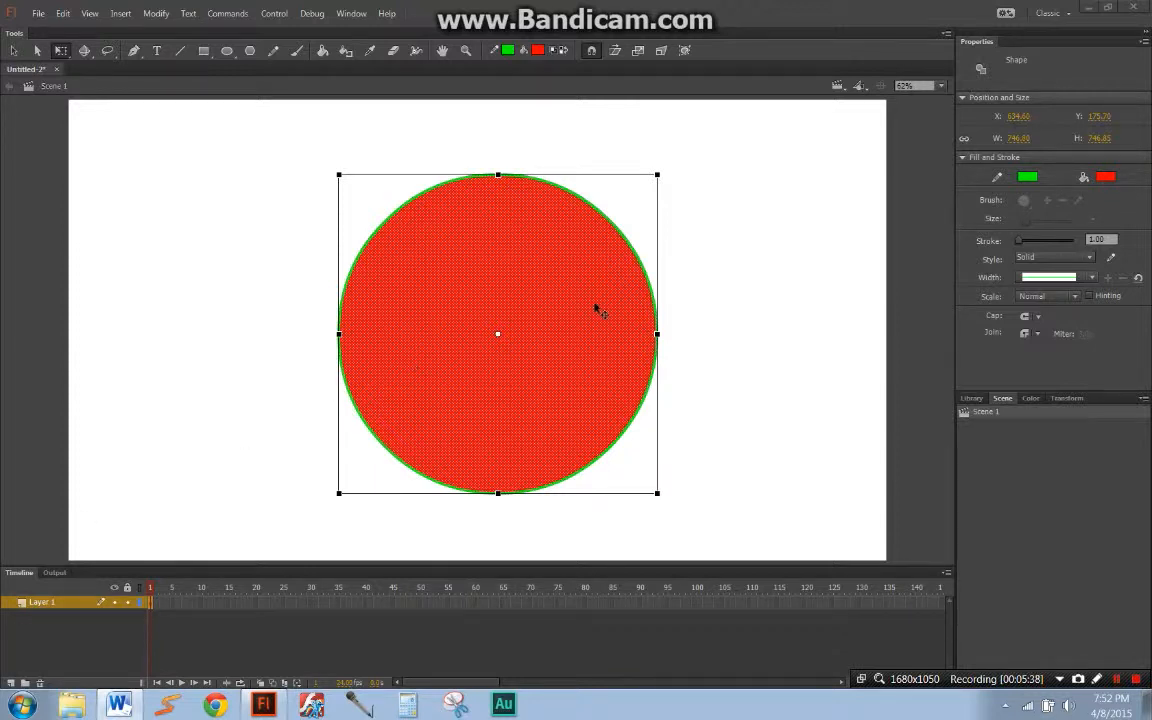
pyautogui.click(707, 290)
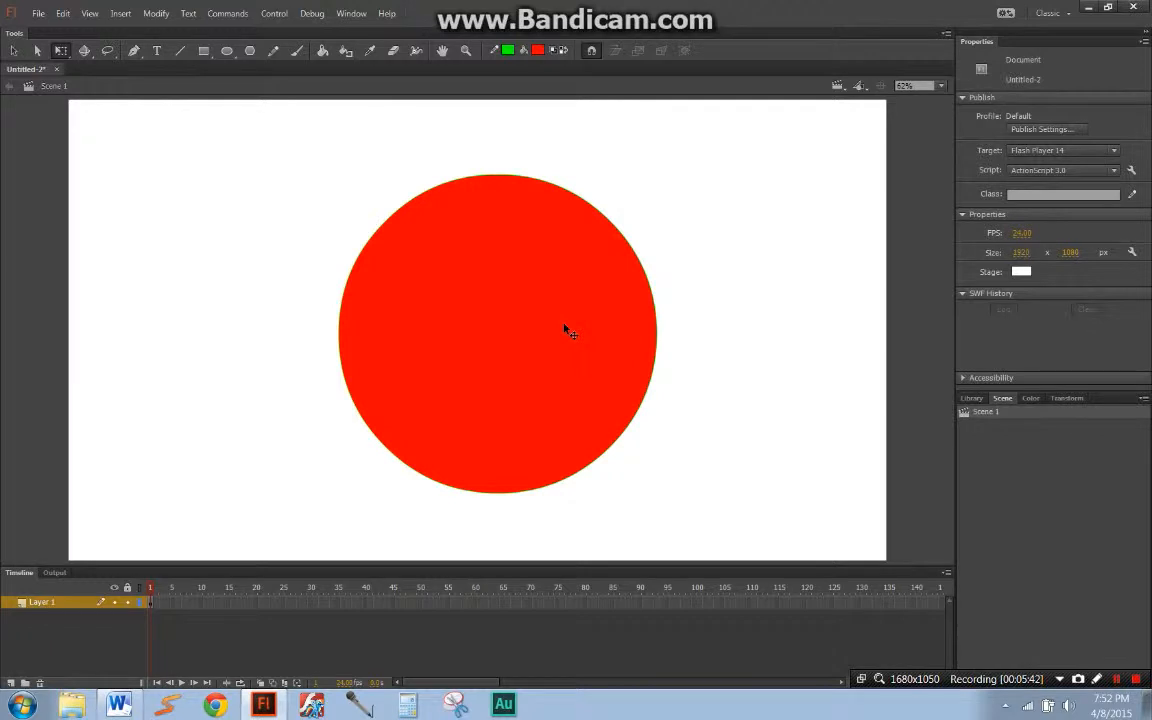
# Step: Select the whole circle, deselect it, and select only its green outline
pyautogui.click(565, 330)
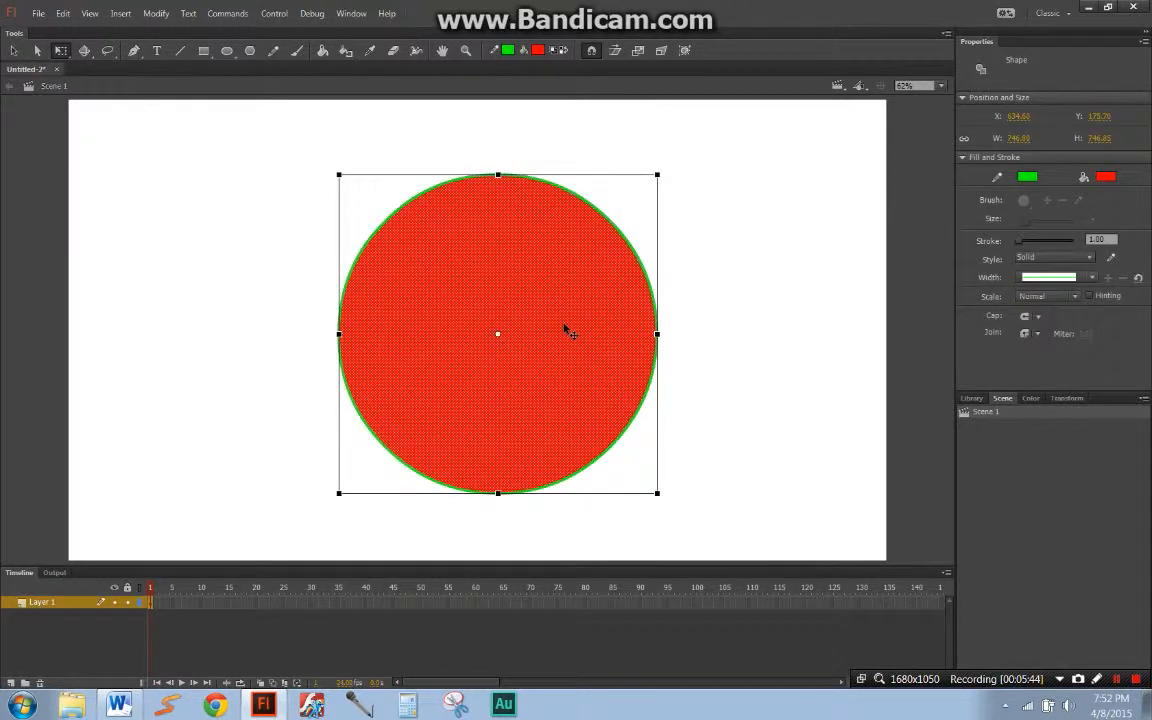
pyautogui.click(841, 237)
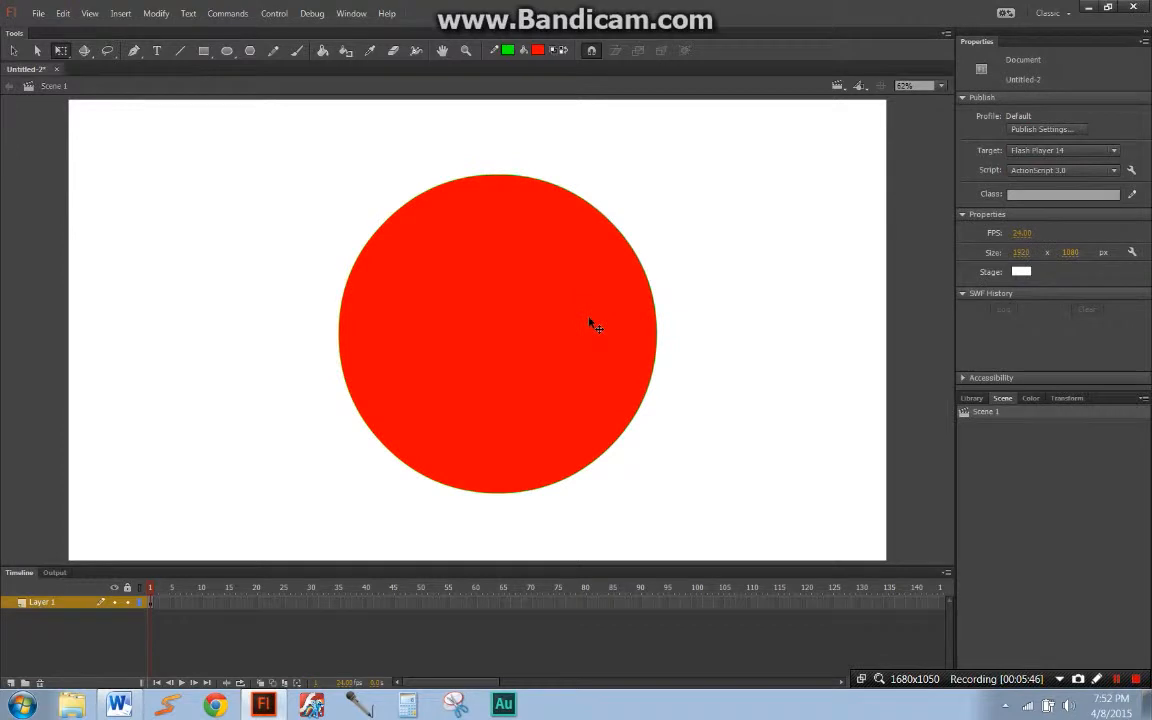
pyautogui.click(647, 281)
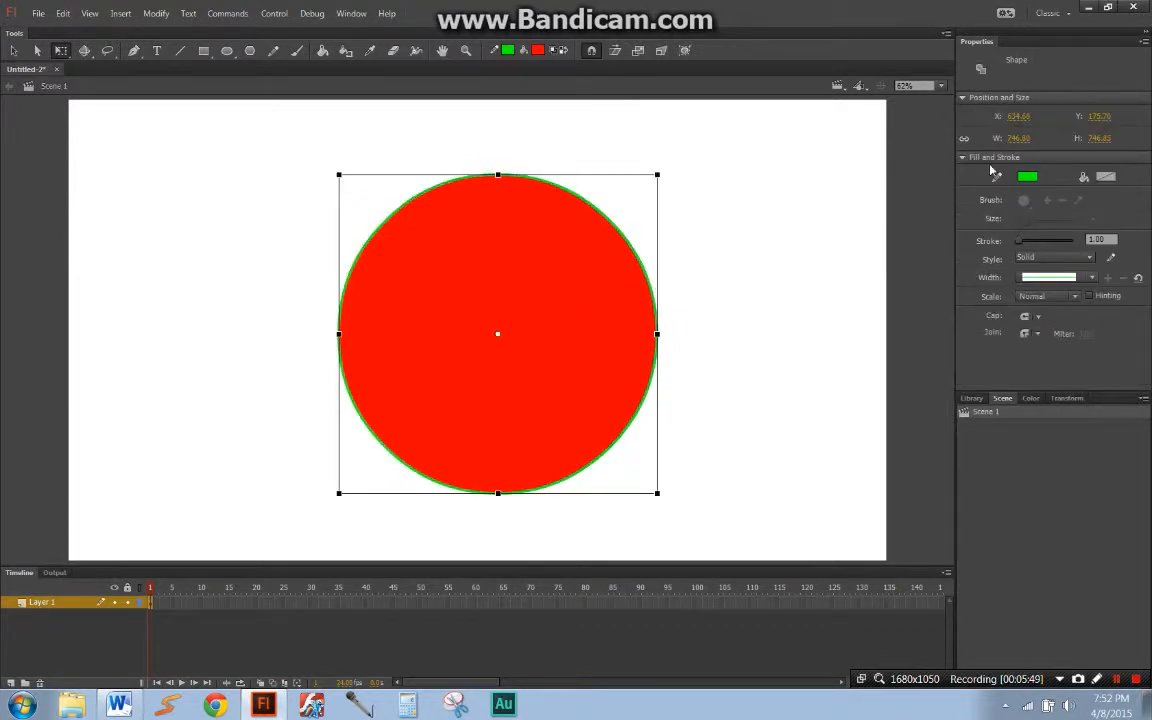
# Step: Select only the circle's red fill and move it off its outline, first to the left and then to the right of the stage
pyautogui.click(545, 311)
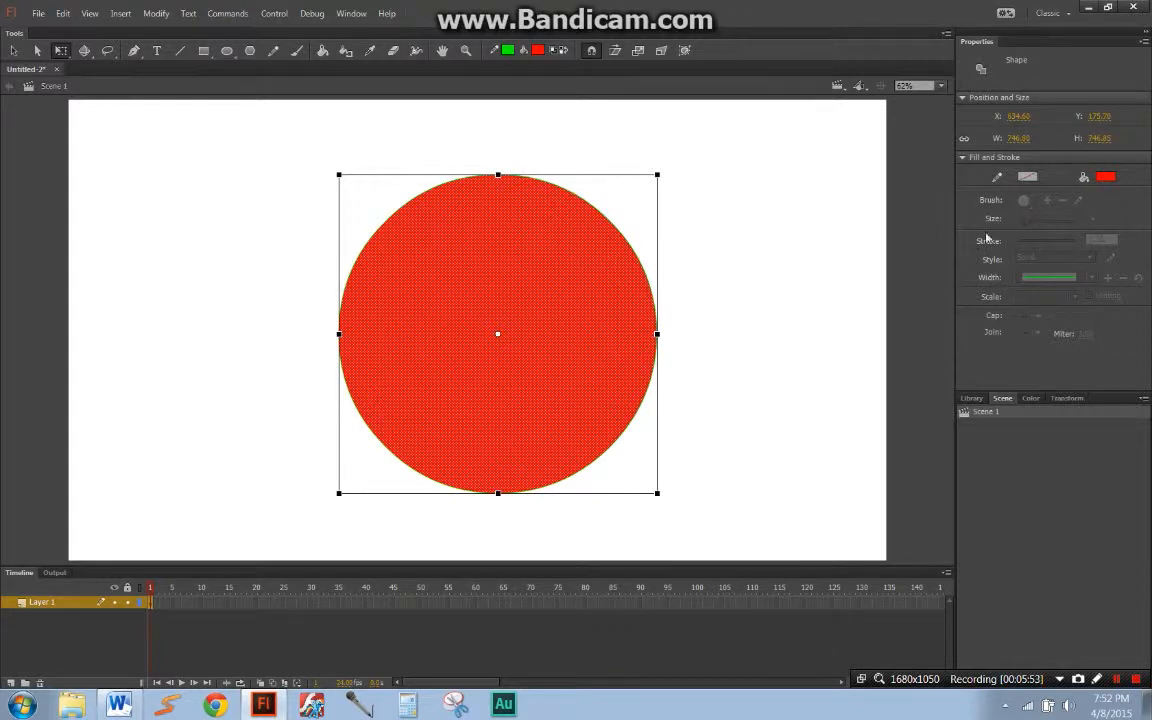
pyautogui.moveTo(632, 320); pyautogui.dragTo(314, 364)
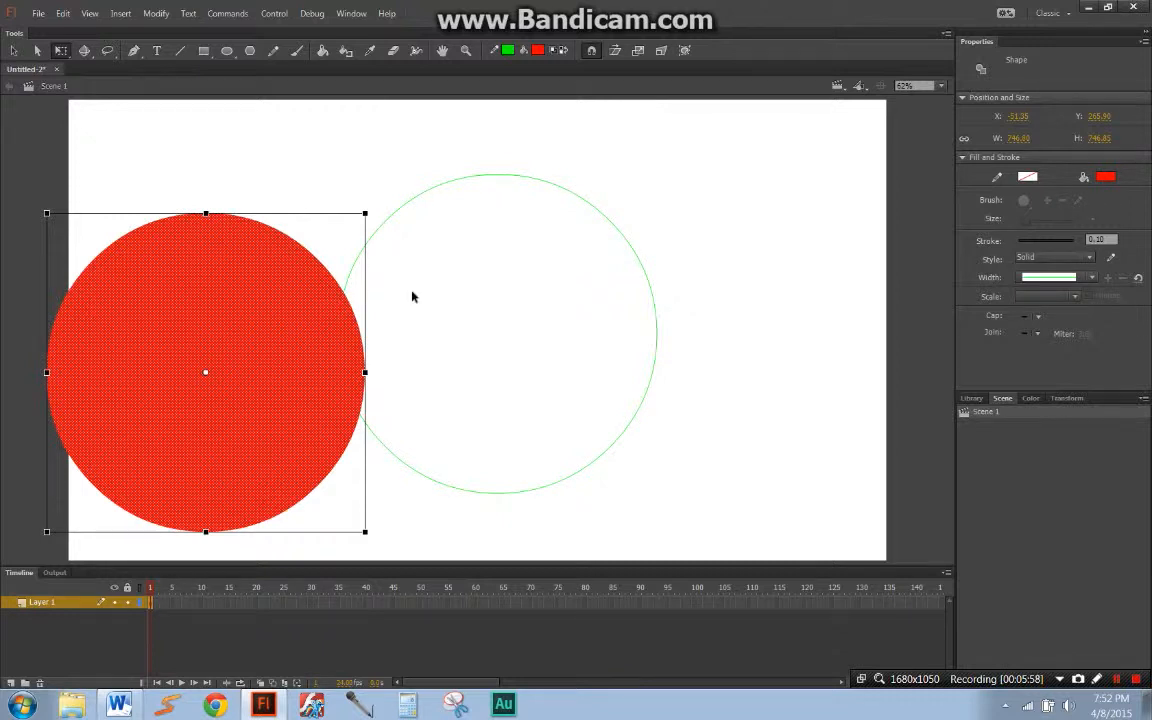
pyautogui.click(417, 324)
pyautogui.moveTo(336, 357); pyautogui.dragTo(919, 314)
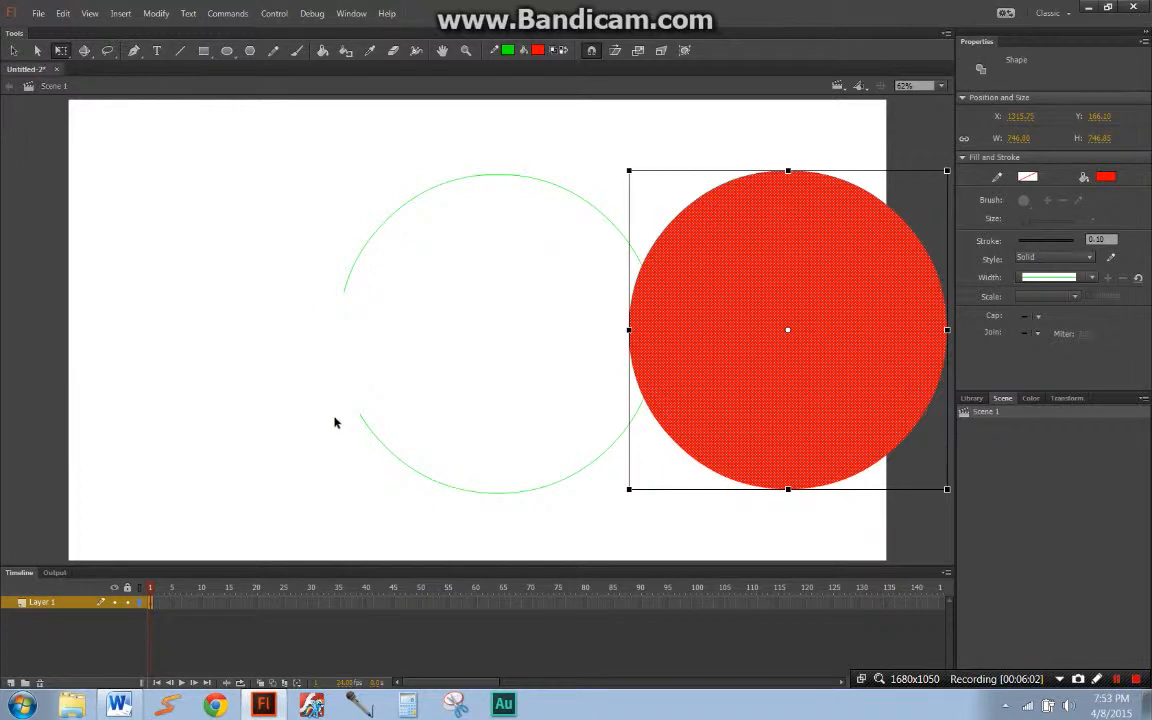
# Step: Undo the moves of the red fill away from its outline
pyautogui.hotkey('ctrl', 'z')
pyautogui.hotkey('ctrl', 'z')
pyautogui.hotkey('ctrl', 'z')
pyautogui.hotkey('ctrl', 'z')
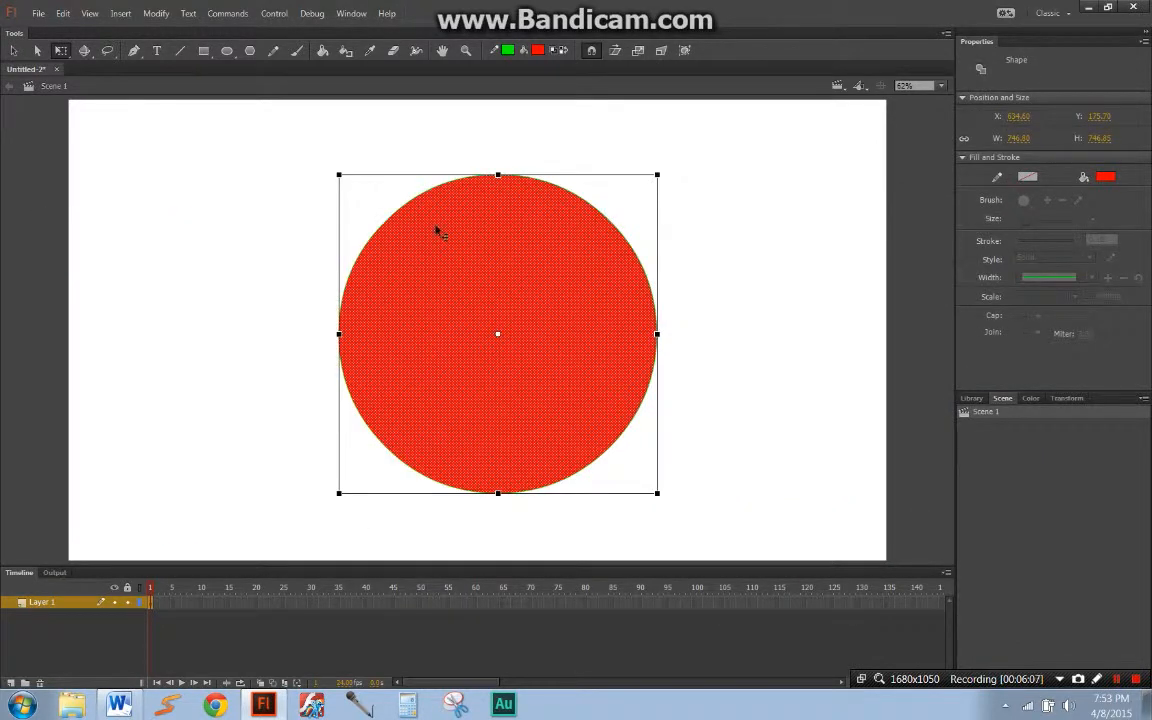
pyautogui.hotkey('ctrl', 'z')
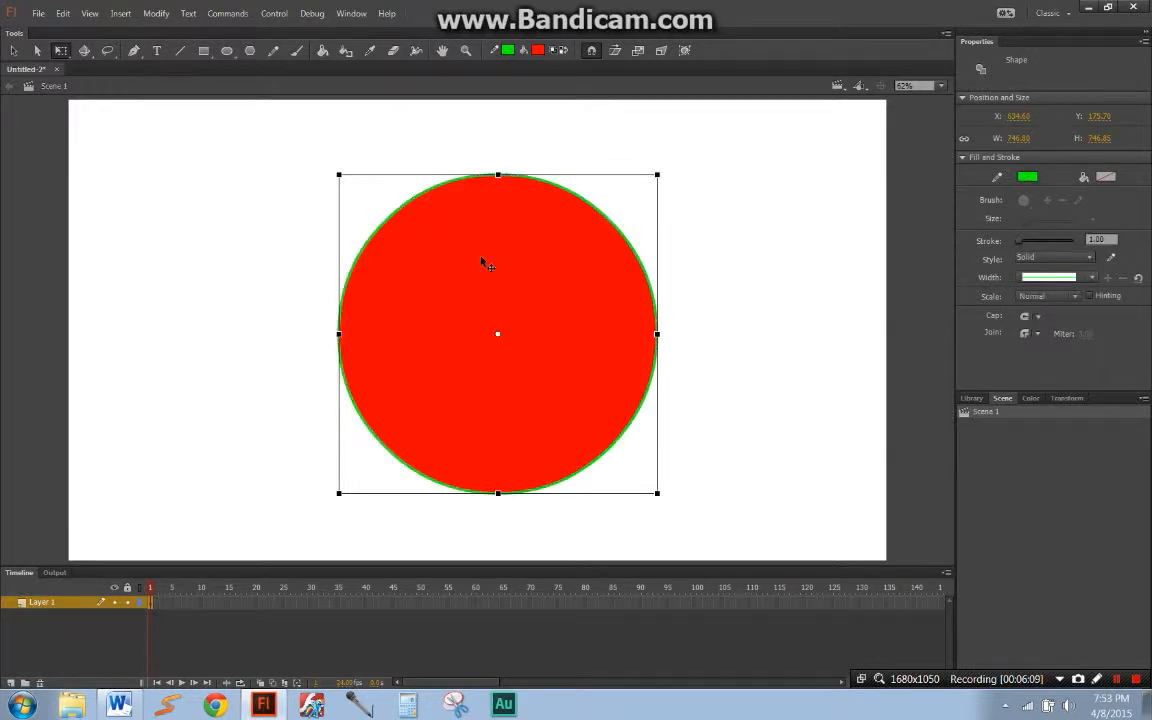
# Step: Select the circle's fill and outline together, move them left and back near mid-stage, and rotate the circle with Free Transform
pyautogui.click(560, 275)
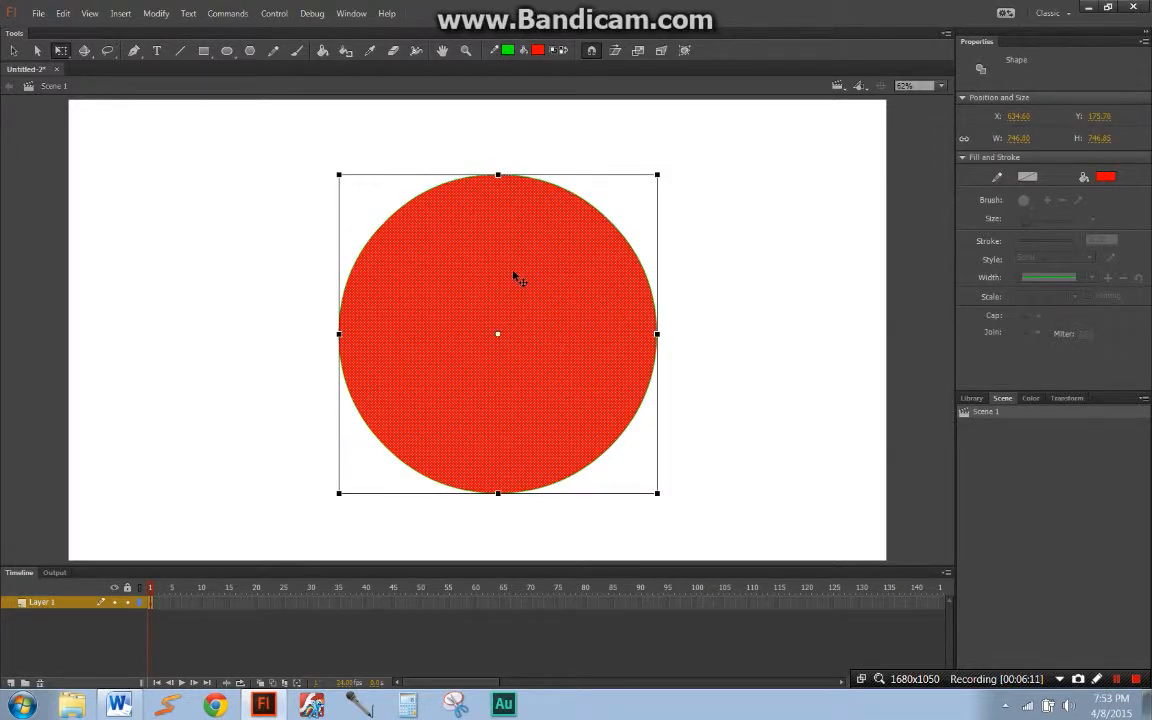
pyautogui.doubleClick(549, 276)
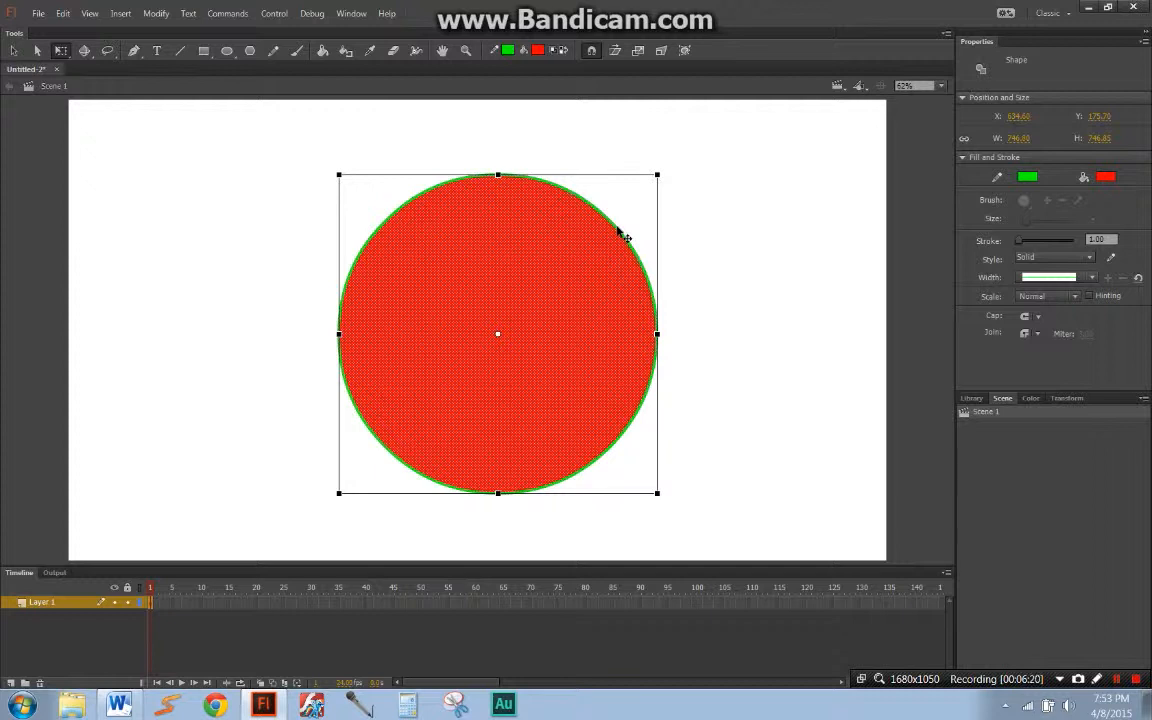
pyautogui.moveTo(593, 300); pyautogui.dragTo(338, 262)
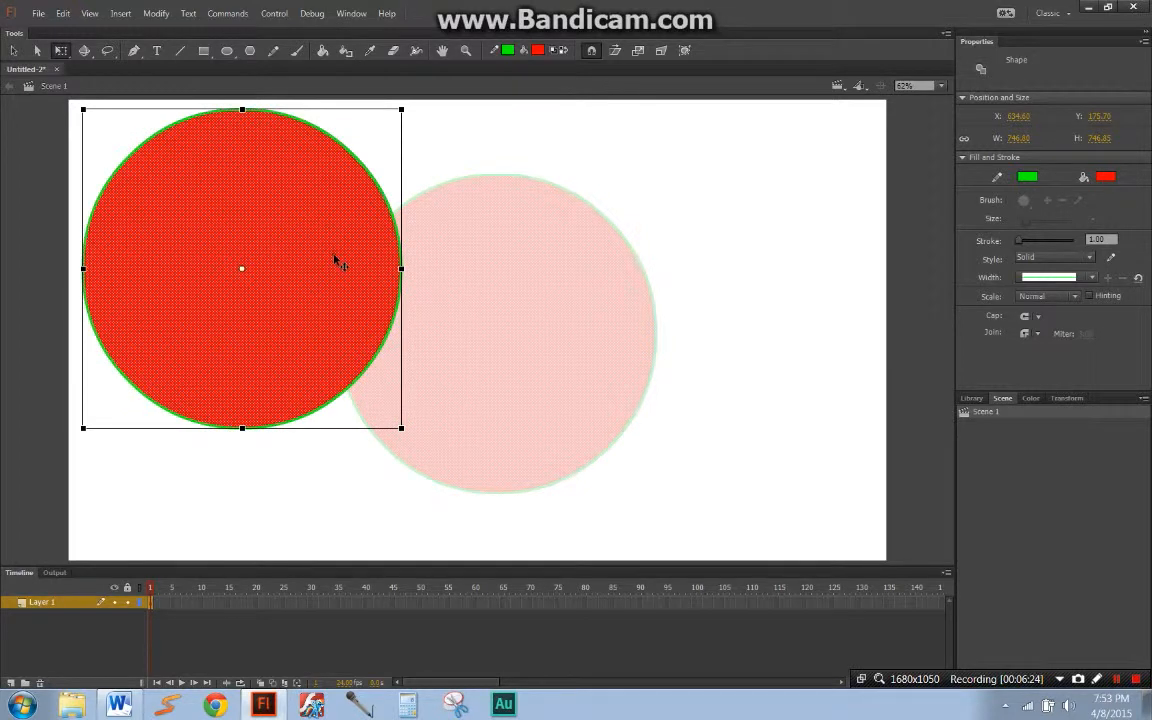
pyautogui.moveTo(338, 262); pyautogui.dragTo(567, 323)
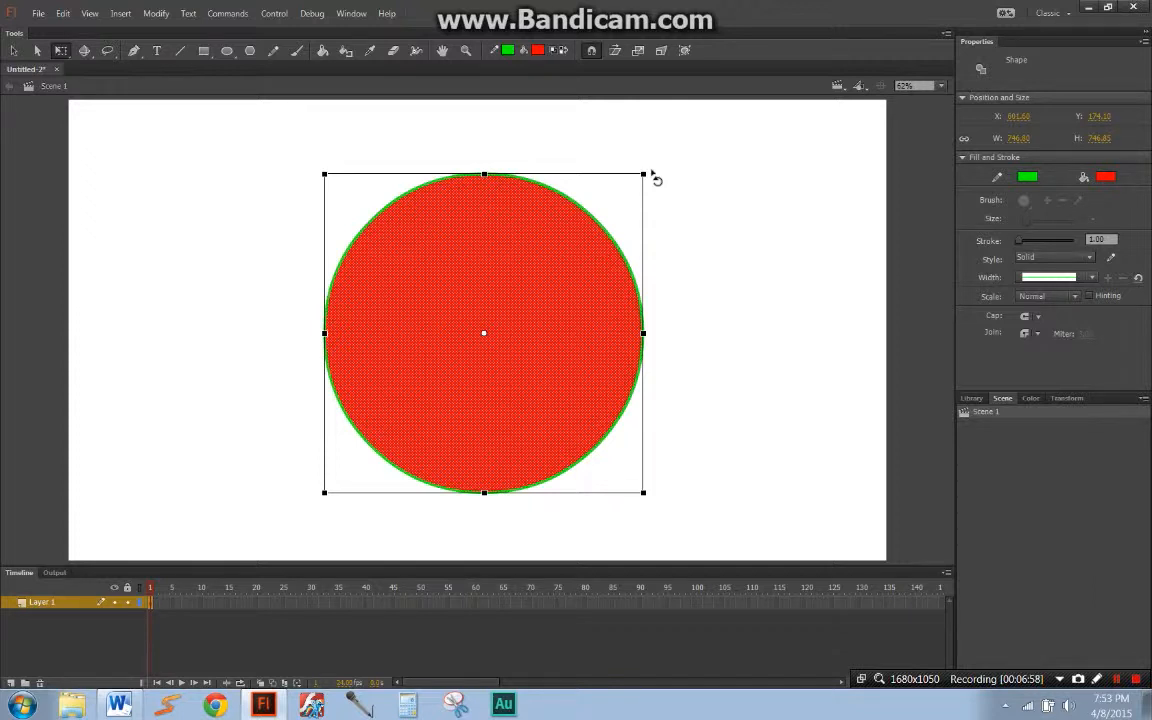
pyautogui.moveTo(651, 173); pyautogui.dragTo(316, 185)
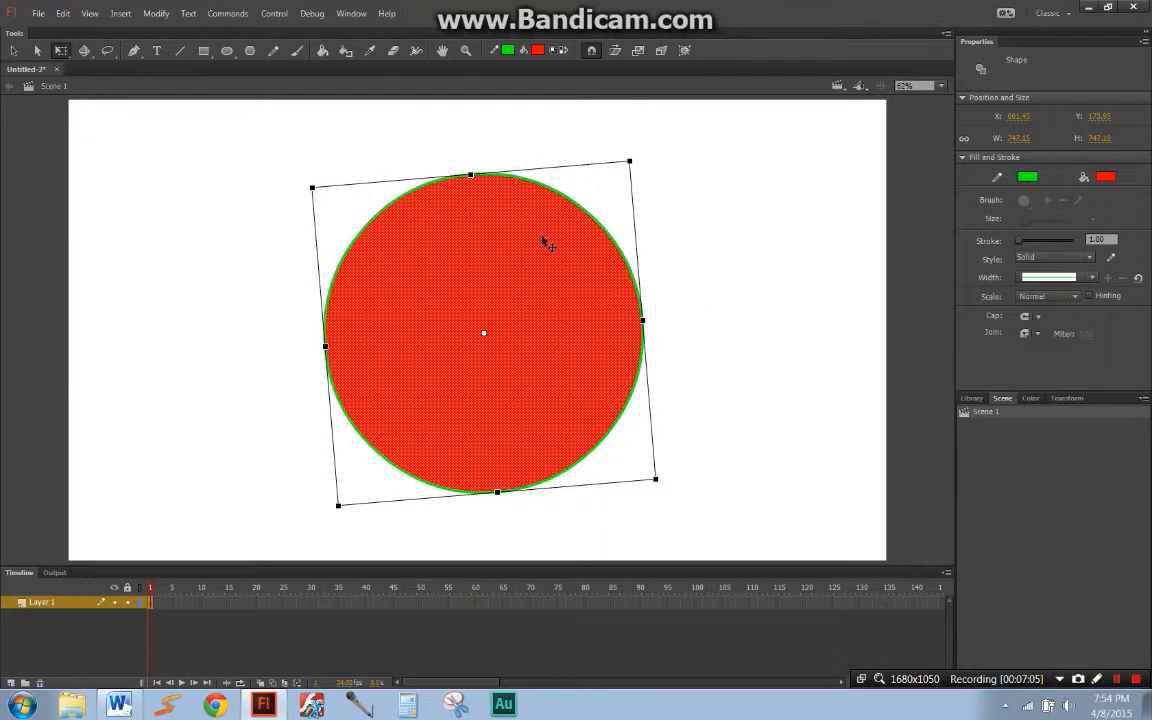
# Step: Delete the circle and draw a red square with a green outline in the middle of the stage with the Rectangle tool
pyautogui.press('Delete')
pyautogui.press('r')
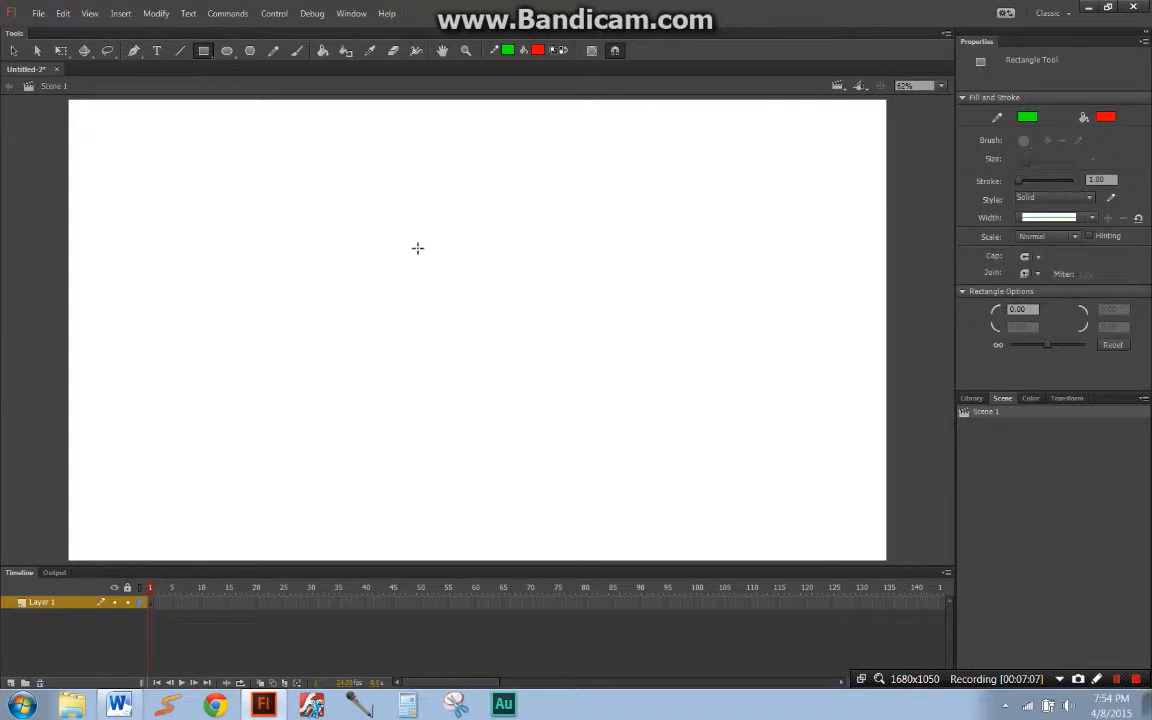
pyautogui.moveTo(358, 209); pyautogui.dragTo(655, 473)
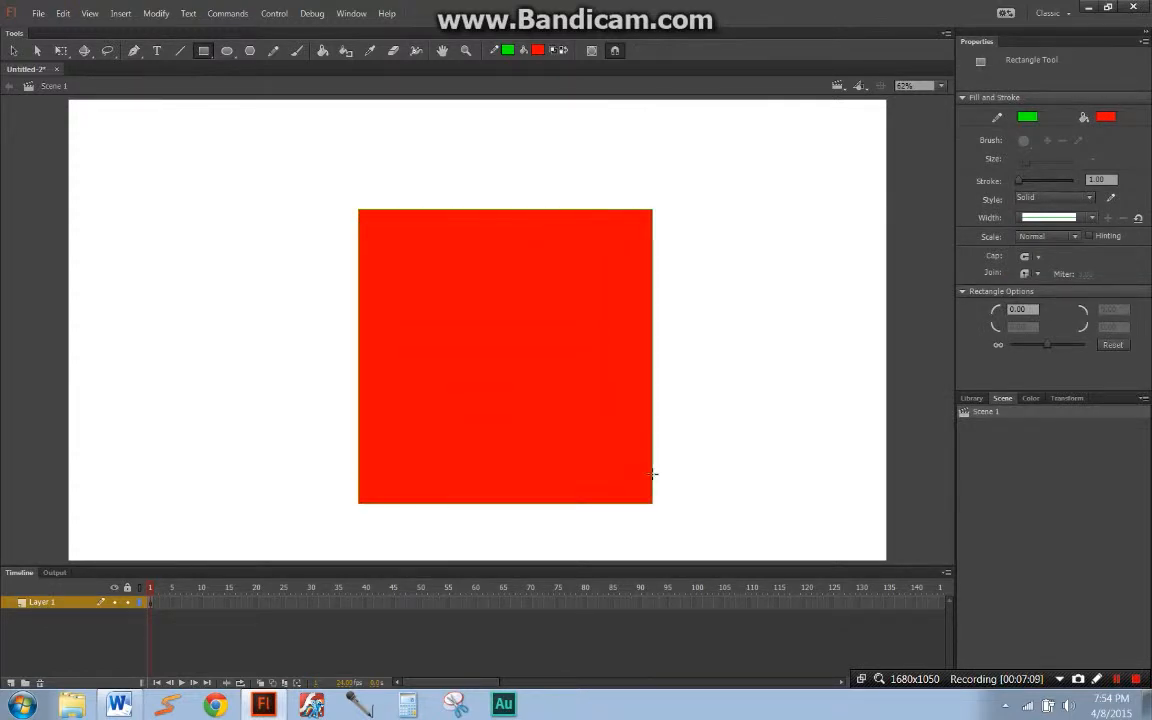
# Step: Select the square with its outline and rotate it about its centre into a diamond with Free Transform
pyautogui.press('q')
pyautogui.doubleClick(627, 357)
pyautogui.moveTo(663, 216); pyautogui.dragTo(746, 372)
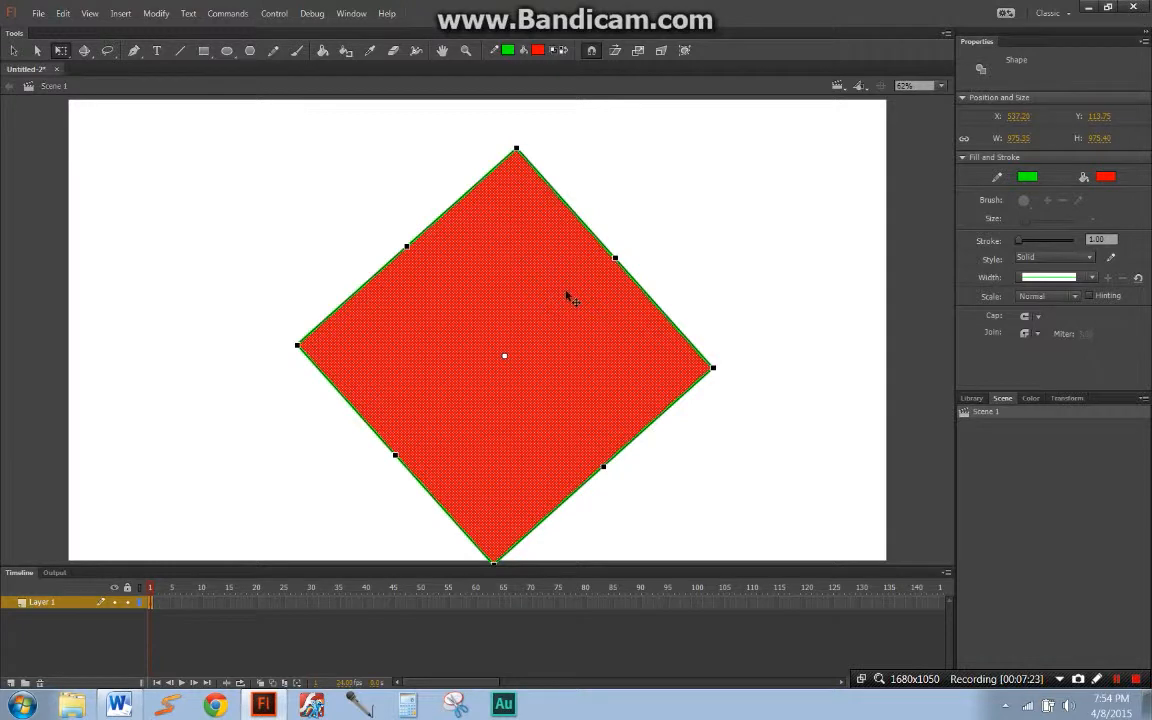
# Step: Relocate the square's transformation point to its top corner and to spots outside the shape, rotating the square about each one
pyautogui.moveTo(505, 356); pyautogui.dragTo(516, 160)
pyautogui.moveTo(731, 376); pyautogui.dragTo(588, 226)
pyautogui.moveTo(516, 158); pyautogui.dragTo(303, 391)
pyautogui.moveTo(668, 260); pyautogui.dragTo(625, 430)
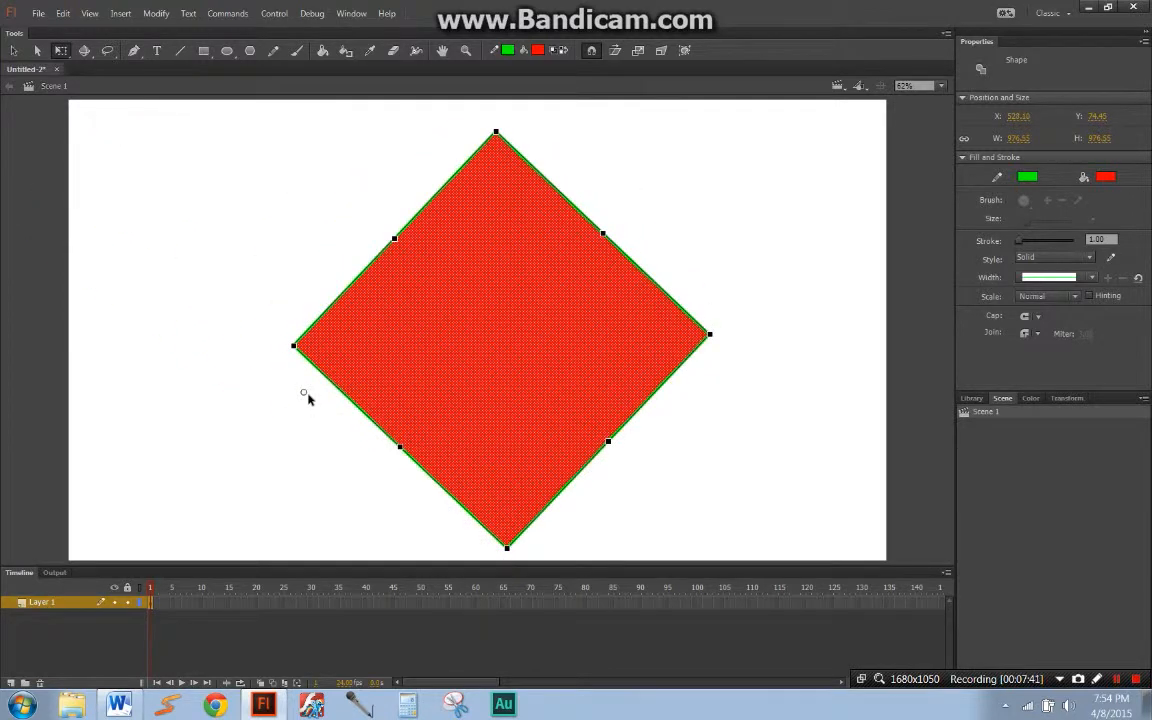
pyautogui.moveTo(308, 398); pyautogui.dragTo(146, 258)
pyautogui.moveTo(727, 349); pyautogui.dragTo(662, 352)
# Step: Undo the off-centre rotations, shift the square slightly up and left, and rotate it nearly upright about its centre
pyautogui.hotkey('ctrl', 'z')
pyautogui.hotkey('ctrl', 'z')
pyautogui.hotkey('ctrl', 'z')
pyautogui.hotkey('ctrl', 'z')
pyautogui.moveTo(596, 382); pyautogui.dragTo(582, 359)
pyautogui.moveTo(718, 353); pyautogui.dragTo(642, 478)
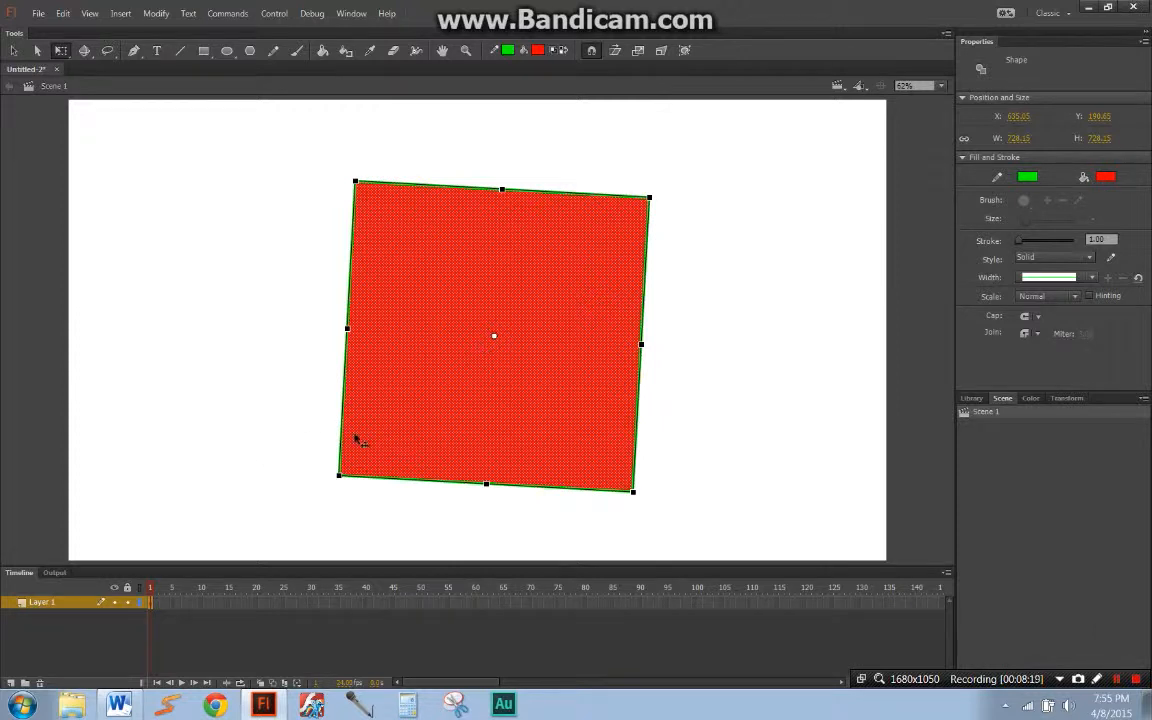
# Step: Insert a keyframe at frame 15 of Layer 1 and create a classic tween from frame 1 to it
pyautogui.click(229, 605)
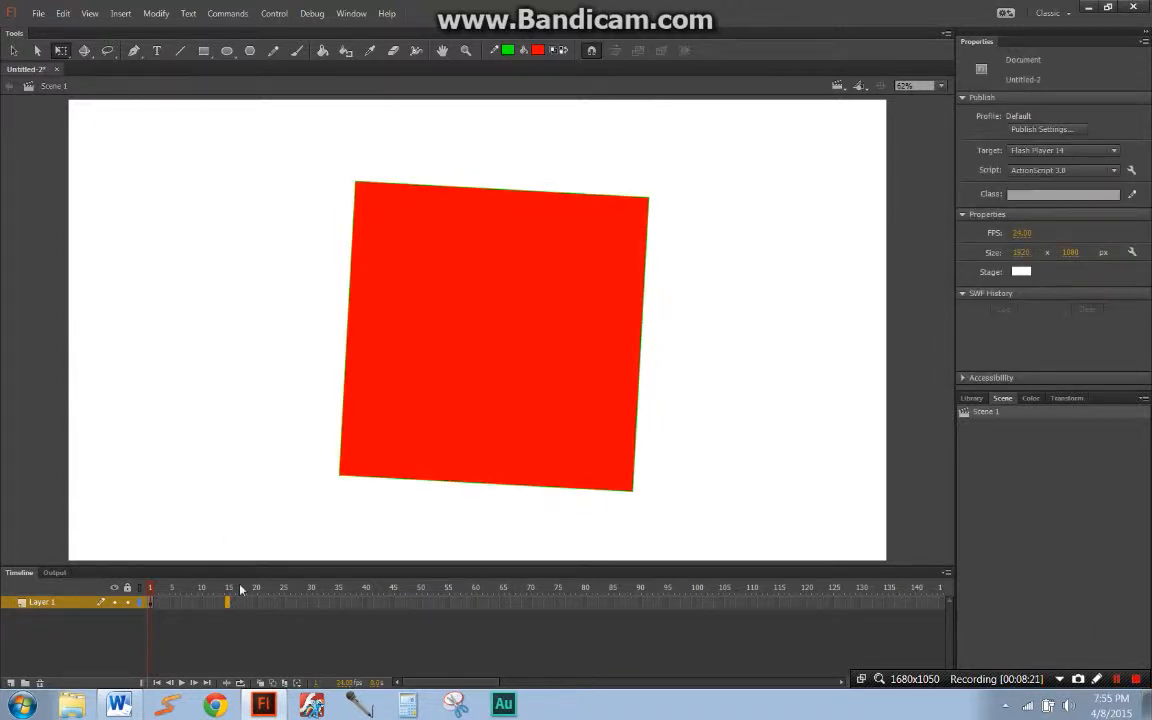
pyautogui.press('F6')
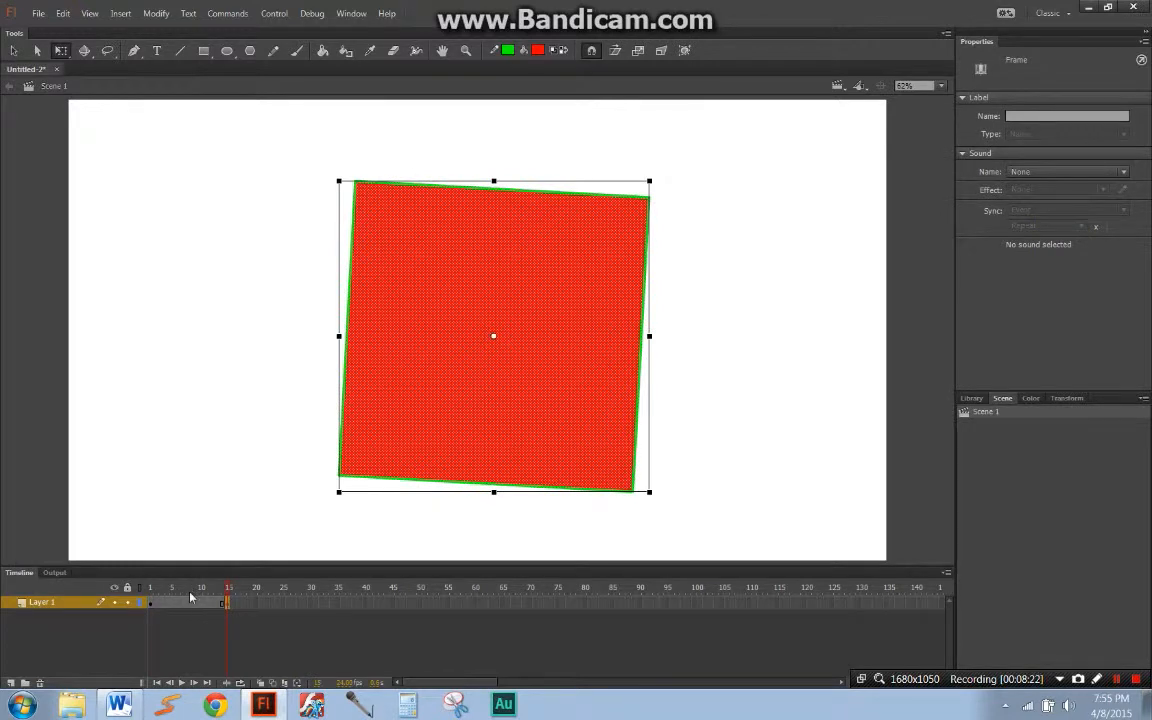
pyautogui.click(191, 597)
pyautogui.rightClick(191, 597)
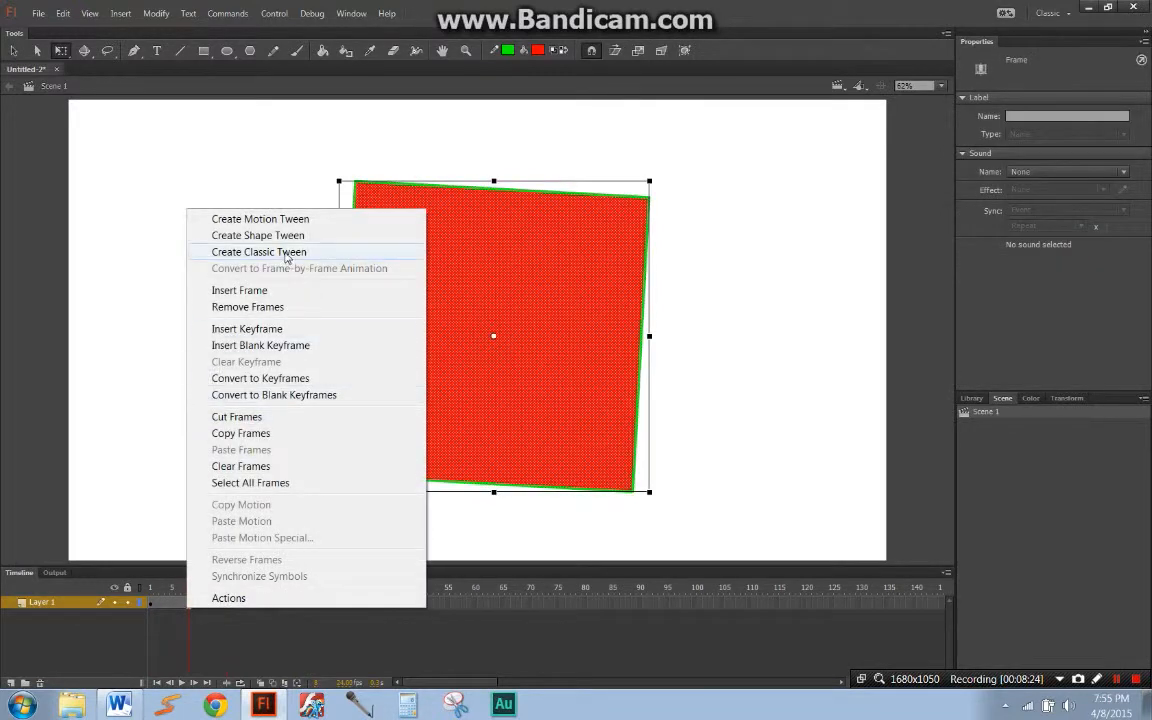
pyautogui.click(250, 252)
# Step: Return the playhead to frame 1 and play the classic tween
pyautogui.moveTo(190, 590); pyautogui.dragTo(152, 604)
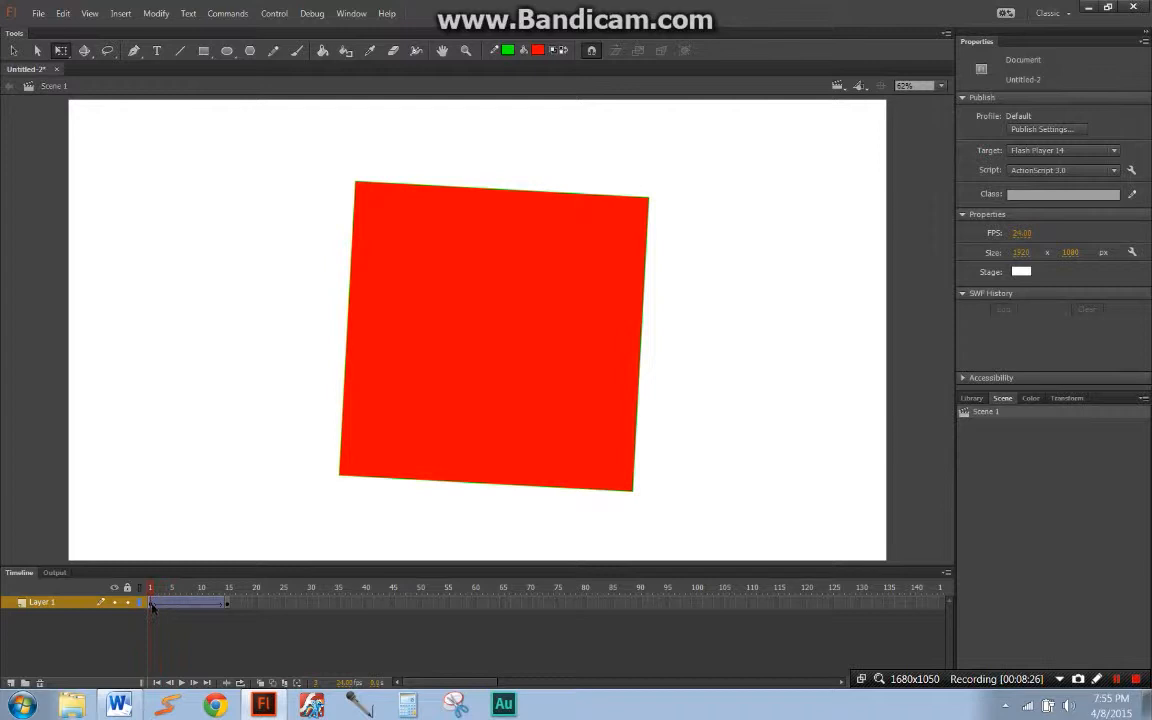
pyautogui.click(152, 604)
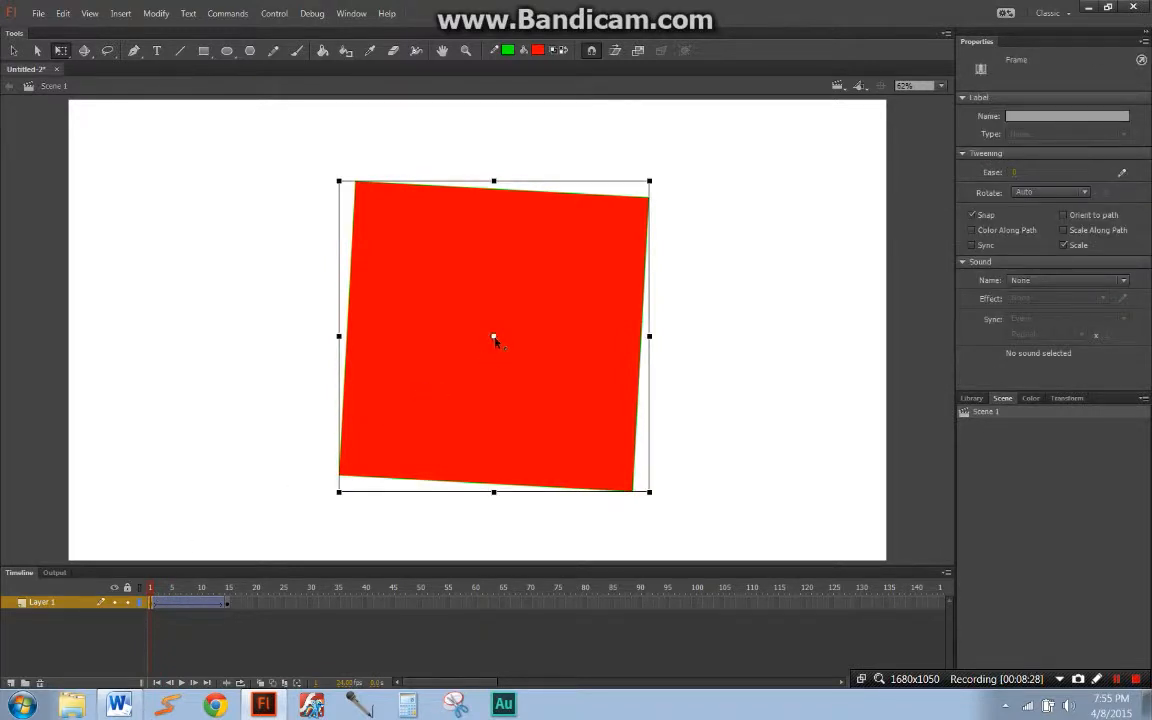
pyautogui.press('Return')
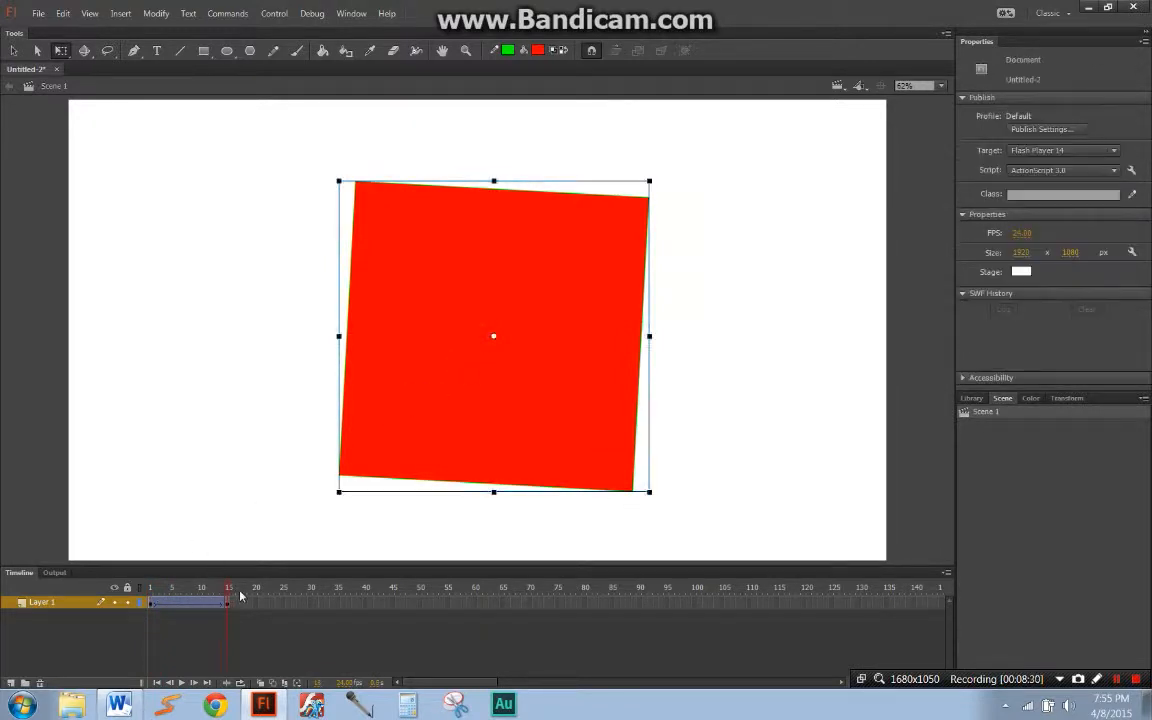
# Step: Move the frame 15 square up and right, rotate it about a transformation point outside its left edge, and scrub back to frame 1
pyautogui.click(499, 346)
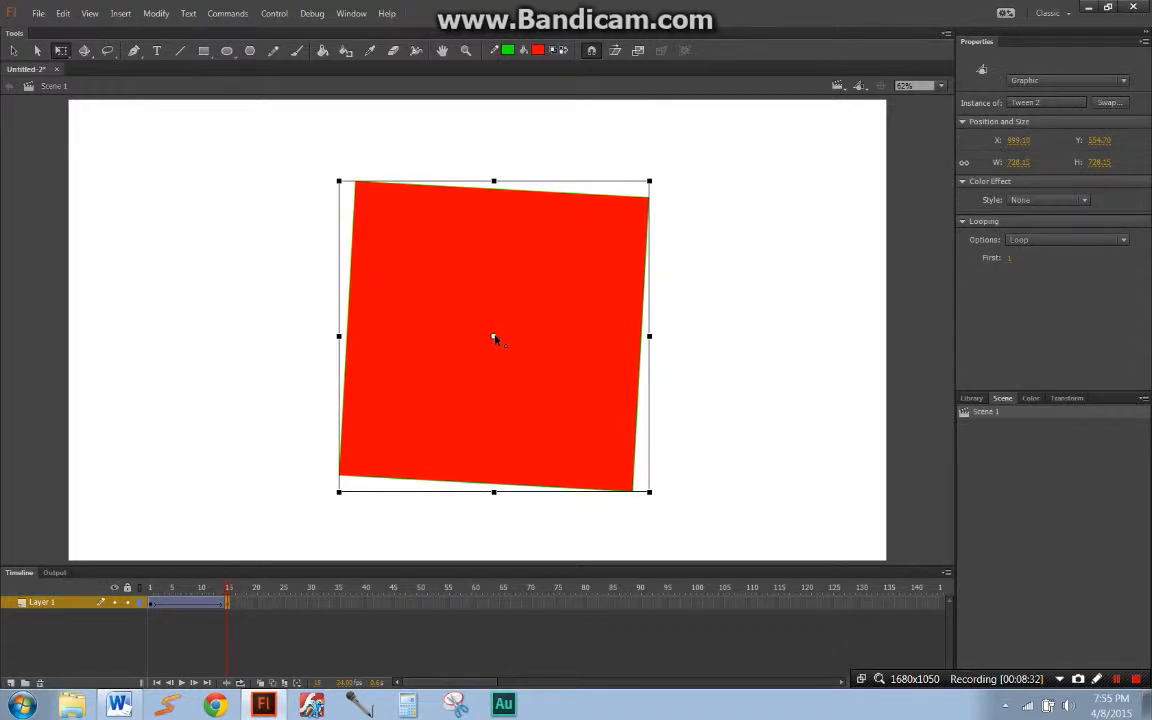
pyautogui.moveTo(494, 334); pyautogui.dragTo(609, 274)
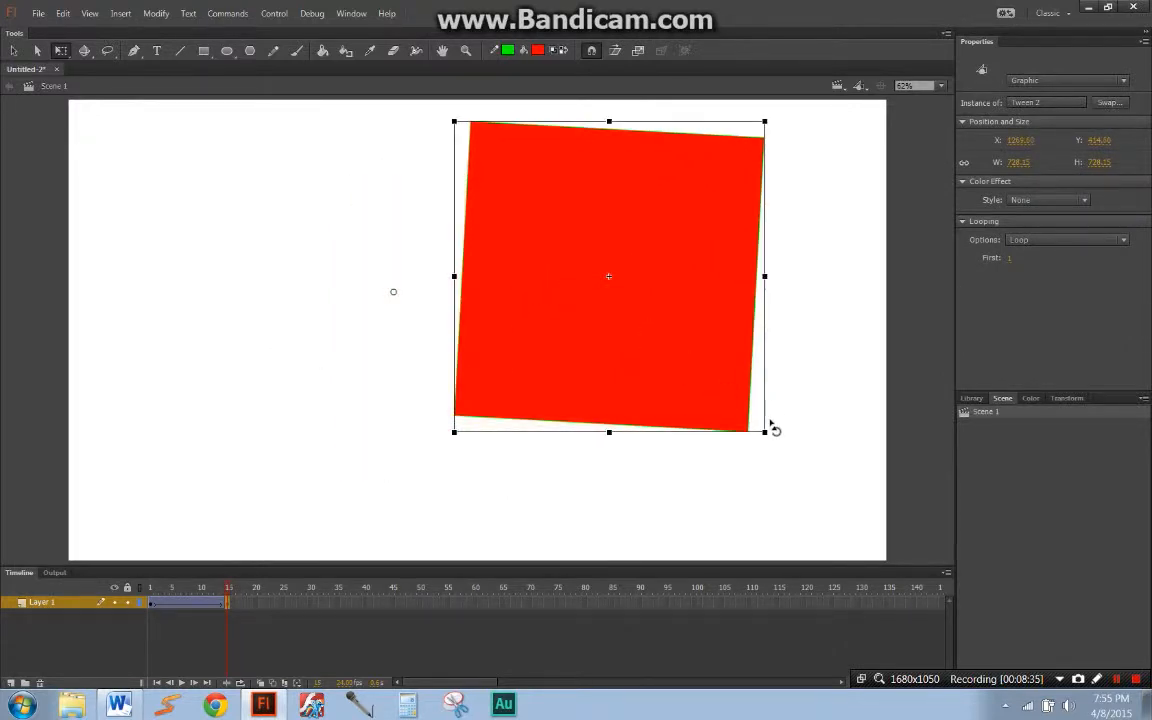
pyautogui.moveTo(779, 481); pyautogui.dragTo(759, 516)
pyautogui.moveTo(204, 590); pyautogui.dragTo(140, 596)
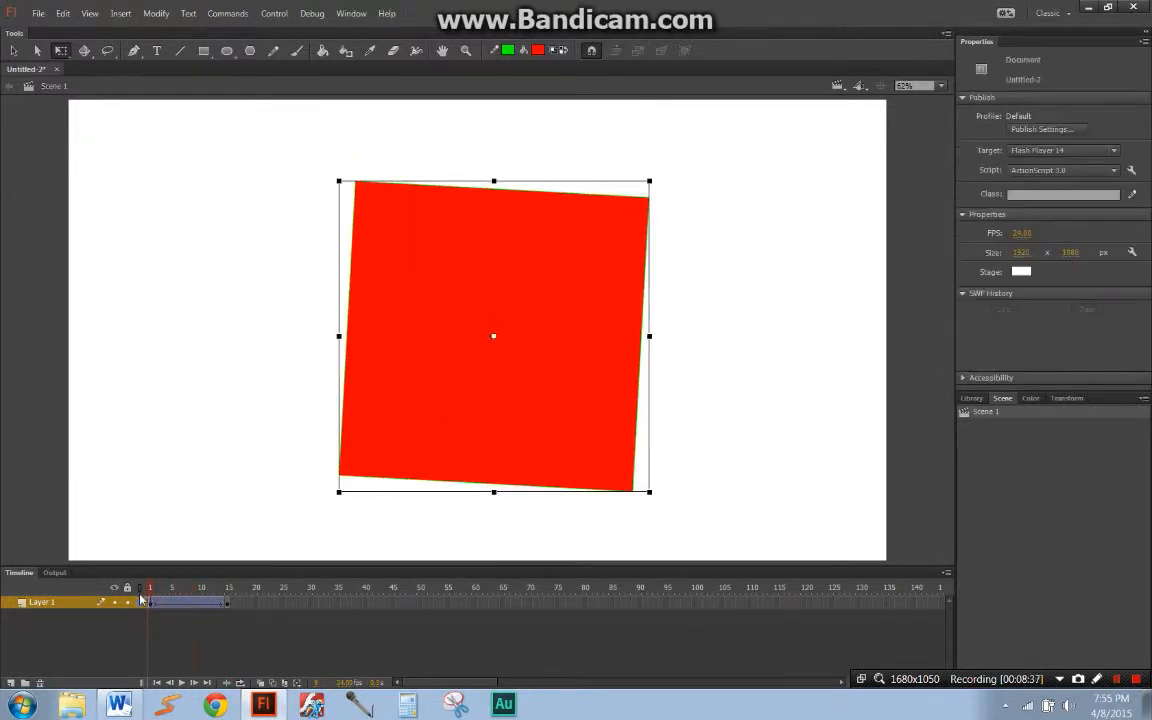
# Step: Play the revised classic tween from frame 1
pyautogui.press('Return')
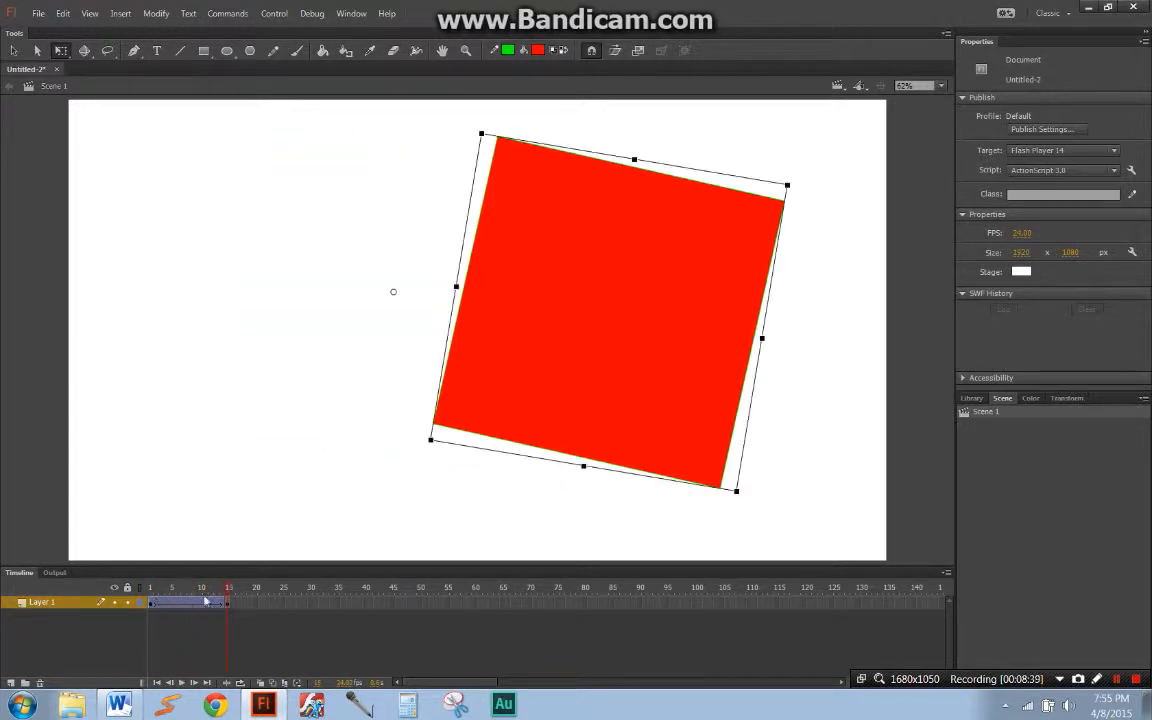
# Step: Clear the keyframe at frame 15 of Layer 1 and remove the classic tween
pyautogui.moveTo(216, 595); pyautogui.dragTo(162, 607)
pyautogui.rightClick(164, 603)
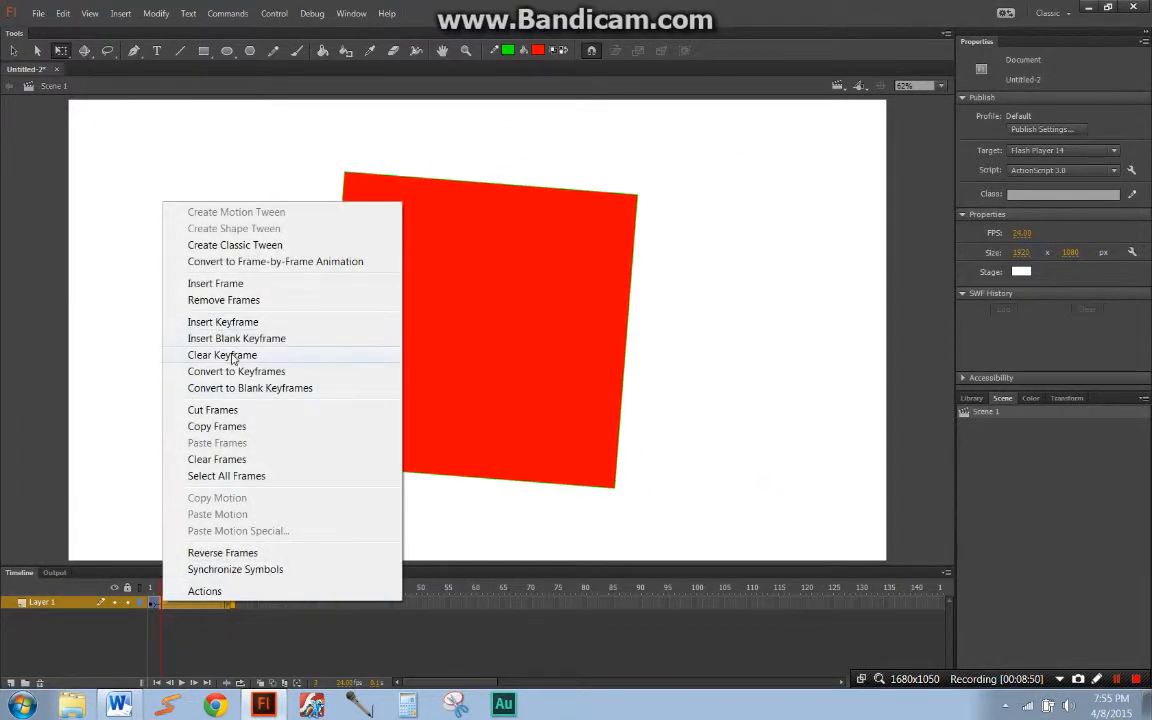
pyautogui.click(232, 357)
pyautogui.rightClick(177, 603)
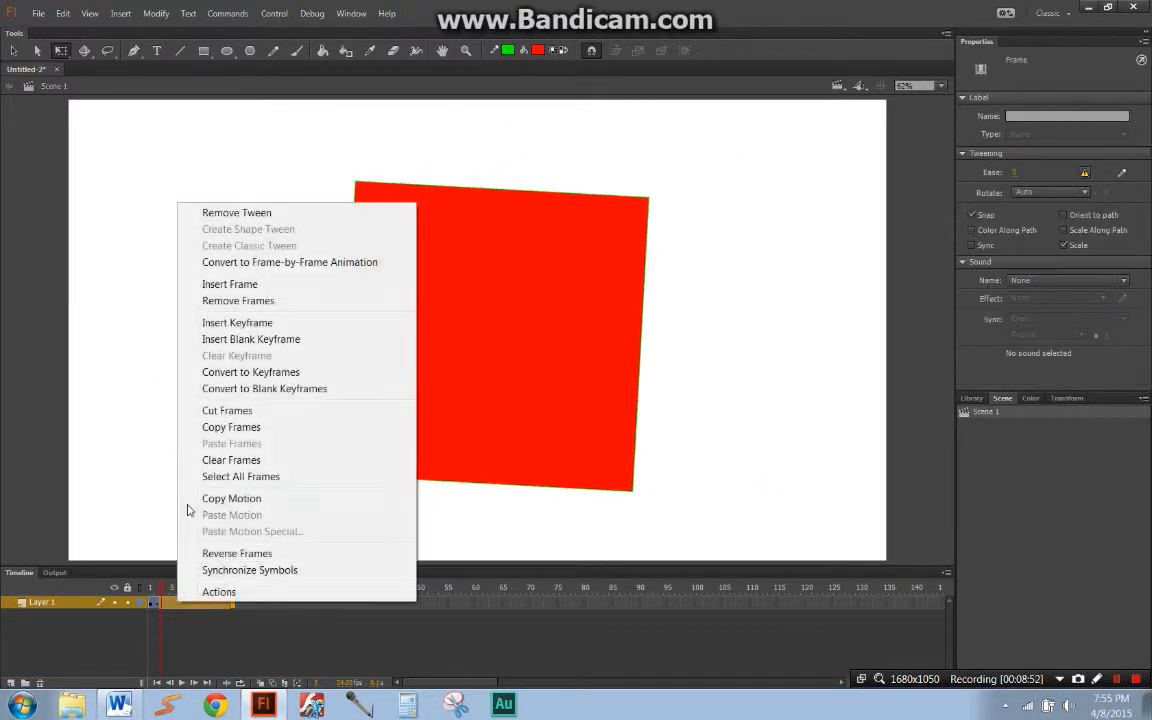
pyautogui.click(233, 213)
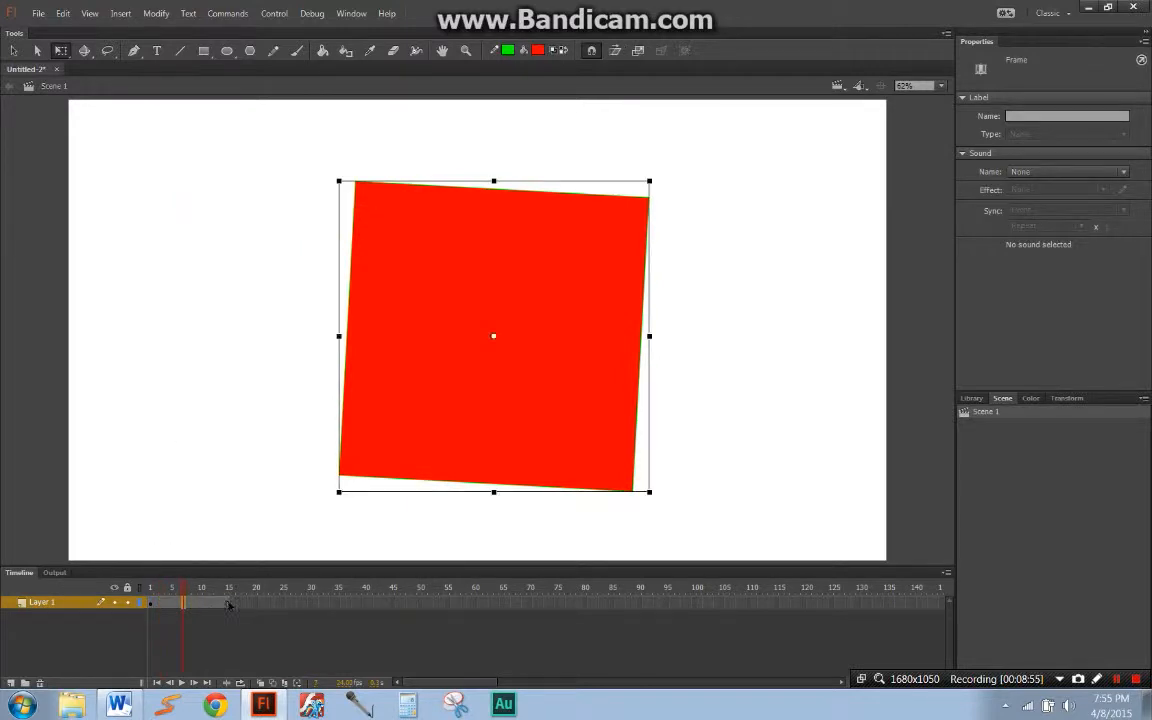
# Step: Remove all frames after frame 1 from Layer 1
pyautogui.click(167, 604)
pyautogui.moveTo(166, 603); pyautogui.dragTo(158, 606)
pyautogui.click(180, 617)
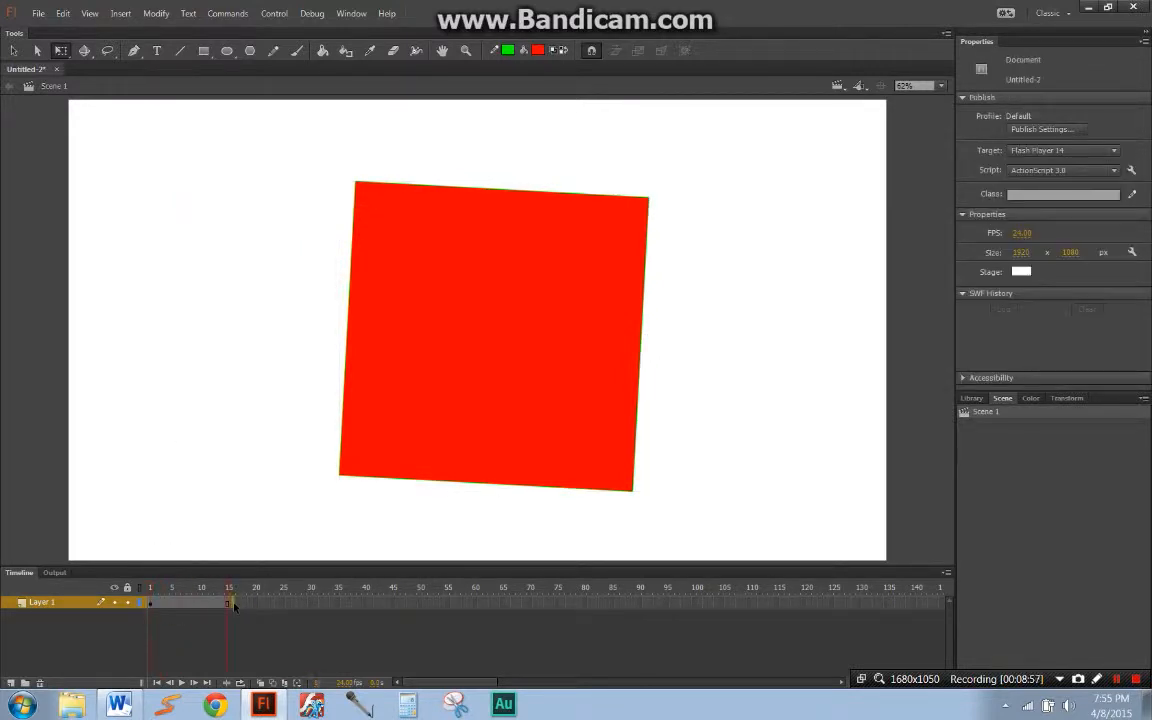
pyautogui.moveTo(234, 605); pyautogui.dragTo(159, 609)
pyautogui.rightClick(167, 605)
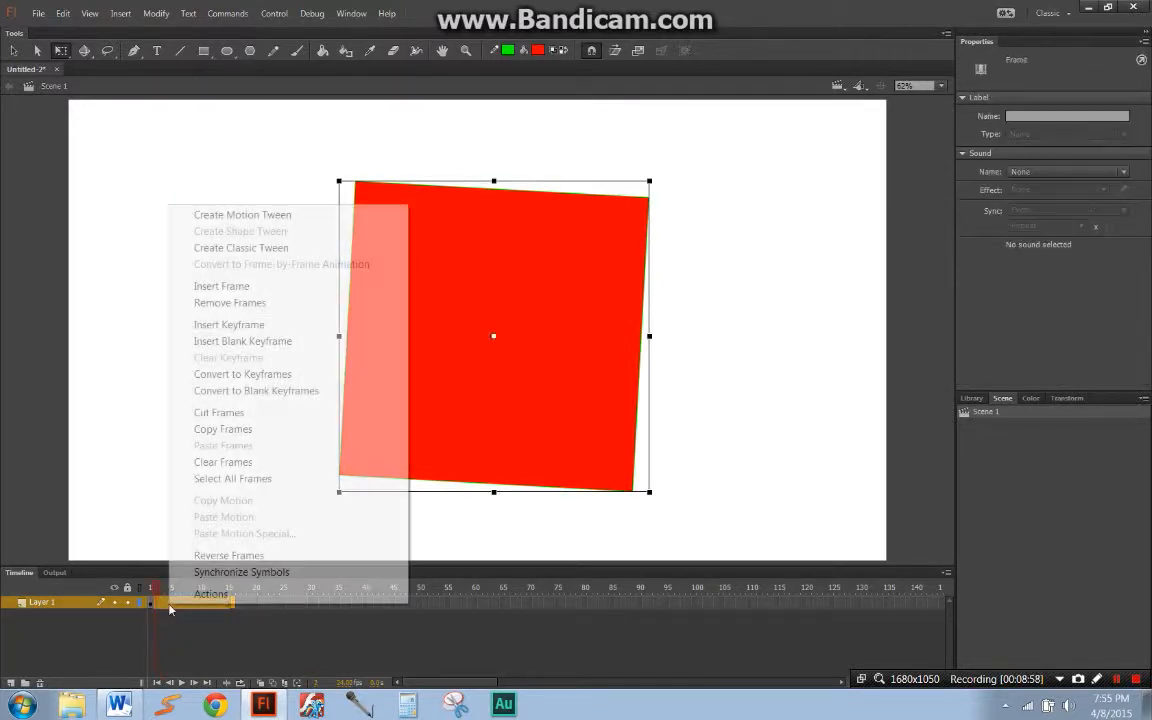
pyautogui.click(236, 303)
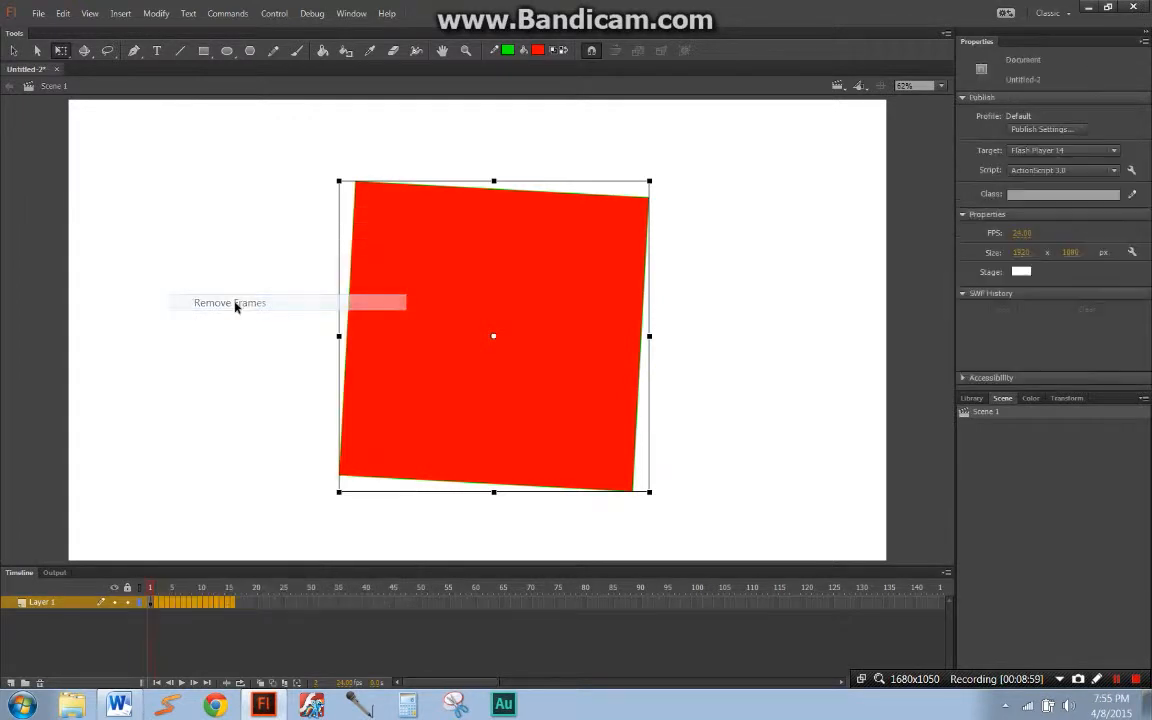
# Step: Break the square's graphic symbol apart into an editable shape and deselect it
pyautogui.click(412, 333)
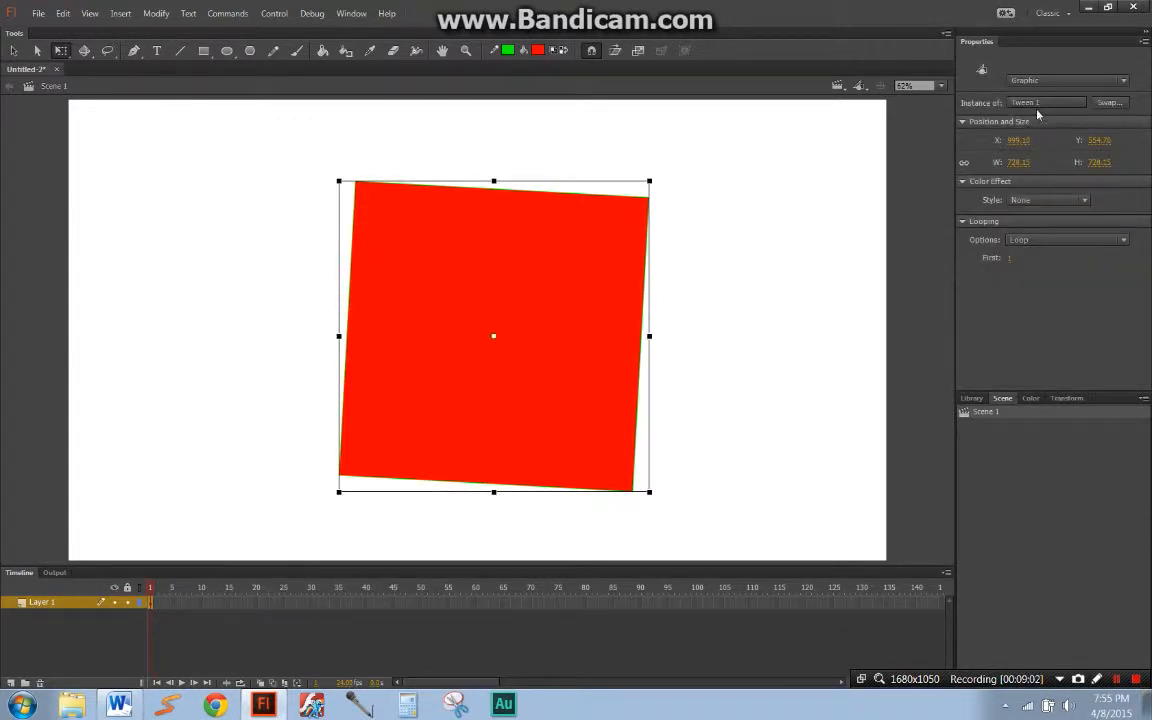
pyautogui.rightClick(594, 319)
pyautogui.click(643, 441)
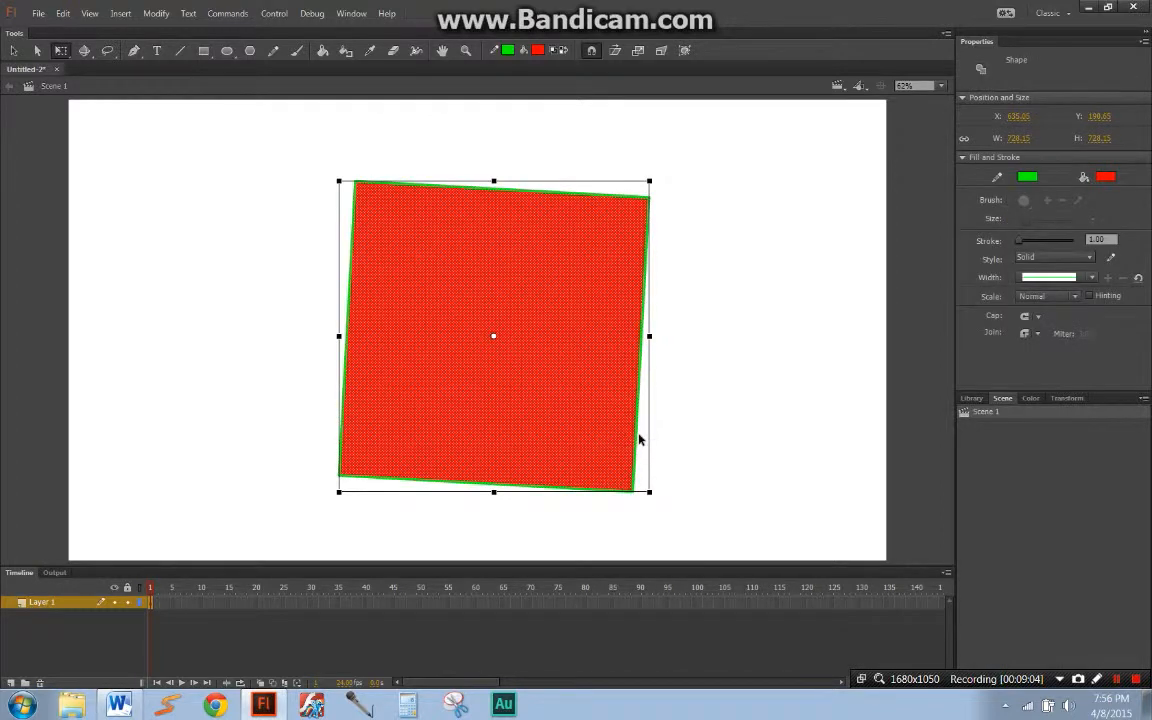
pyautogui.click(787, 215)
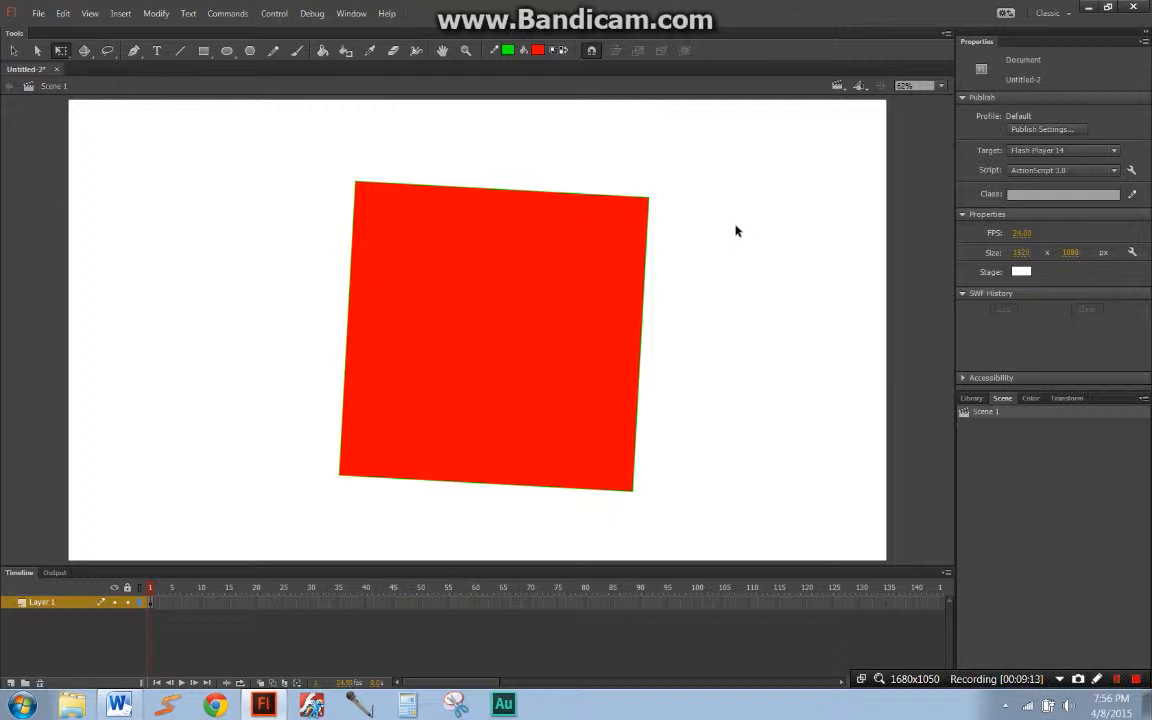
# Step: Select the square's fill without its outline and deselect it, repeating this several times
pyautogui.click(491, 239)
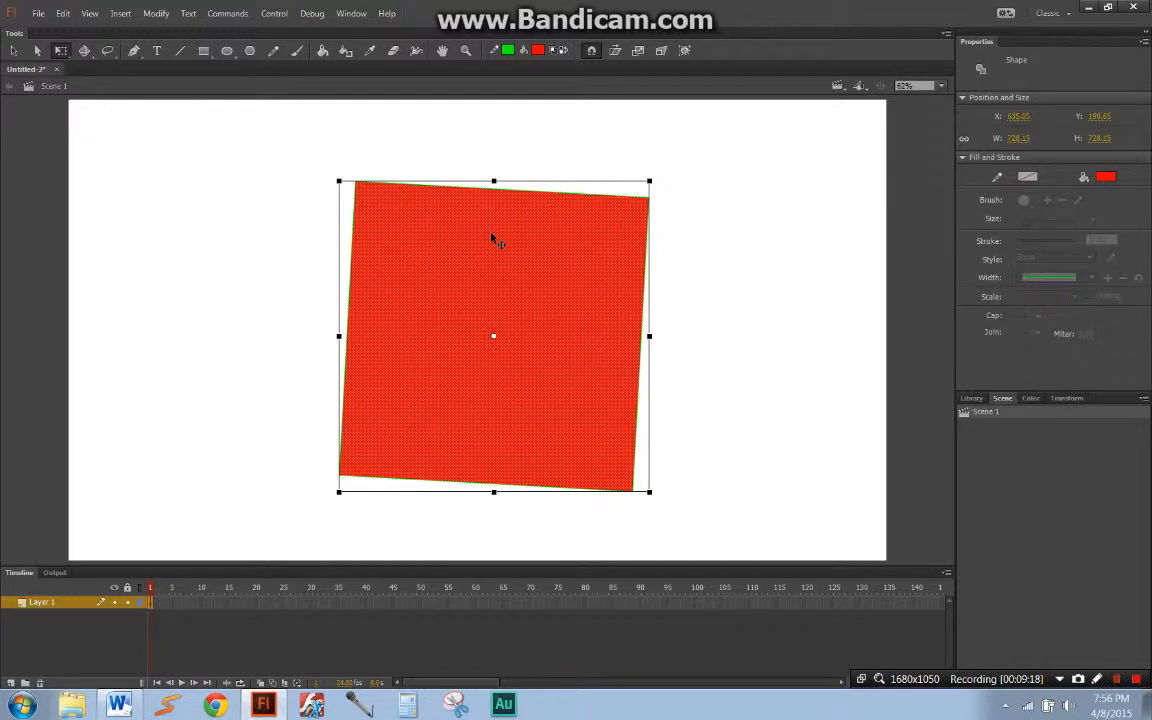
pyautogui.click(728, 249)
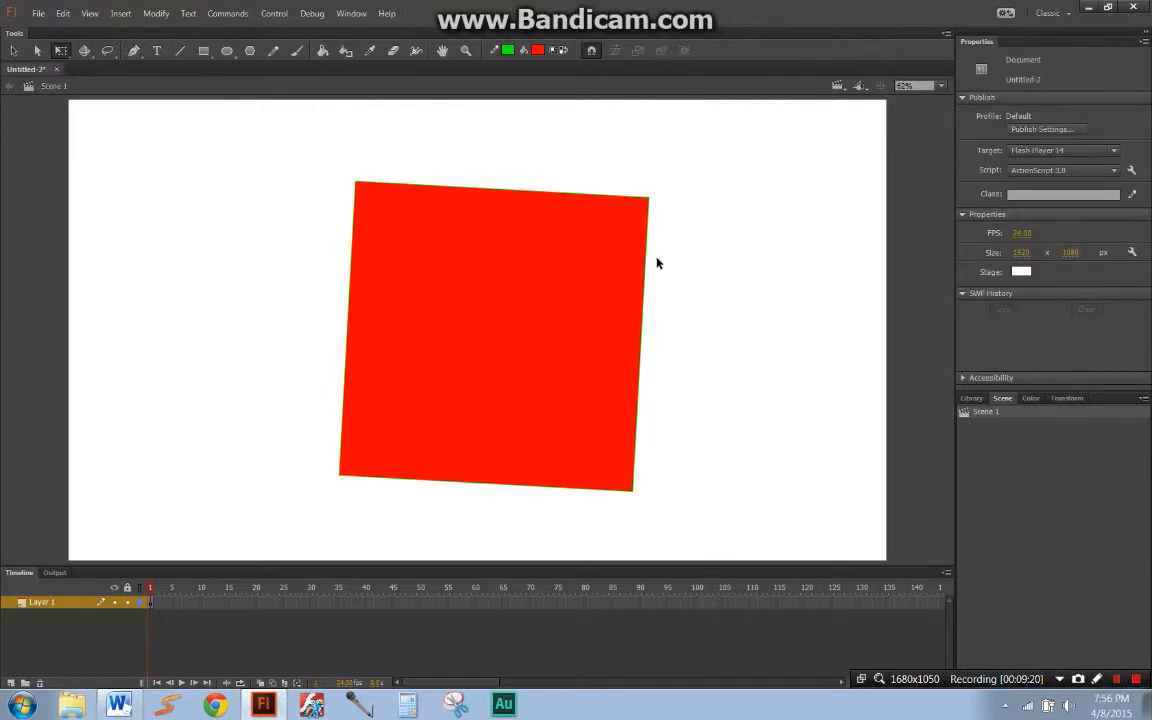
pyautogui.click(545, 298)
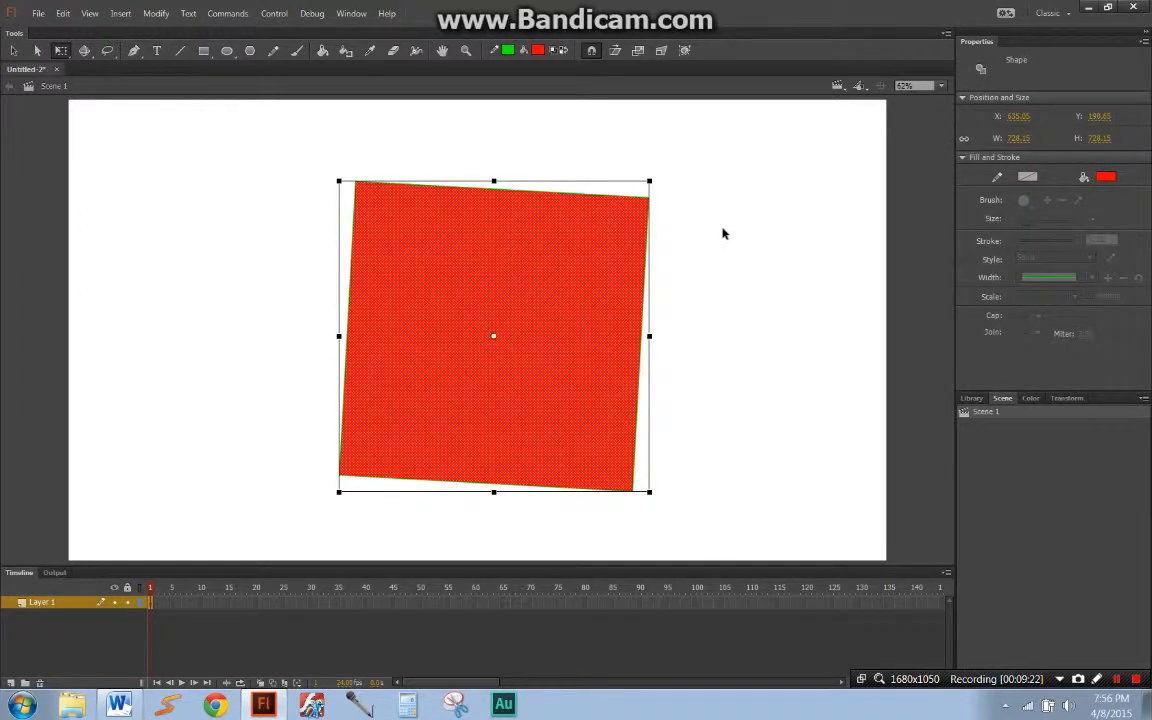
pyautogui.click(747, 340)
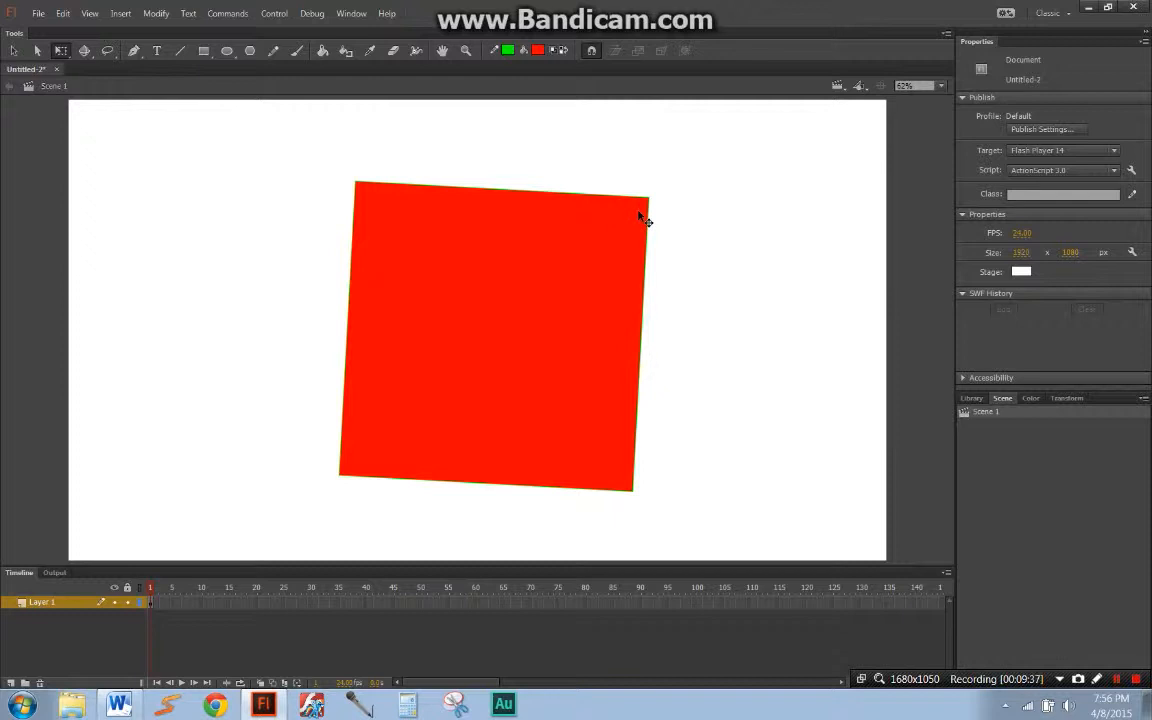
pyautogui.click(573, 312)
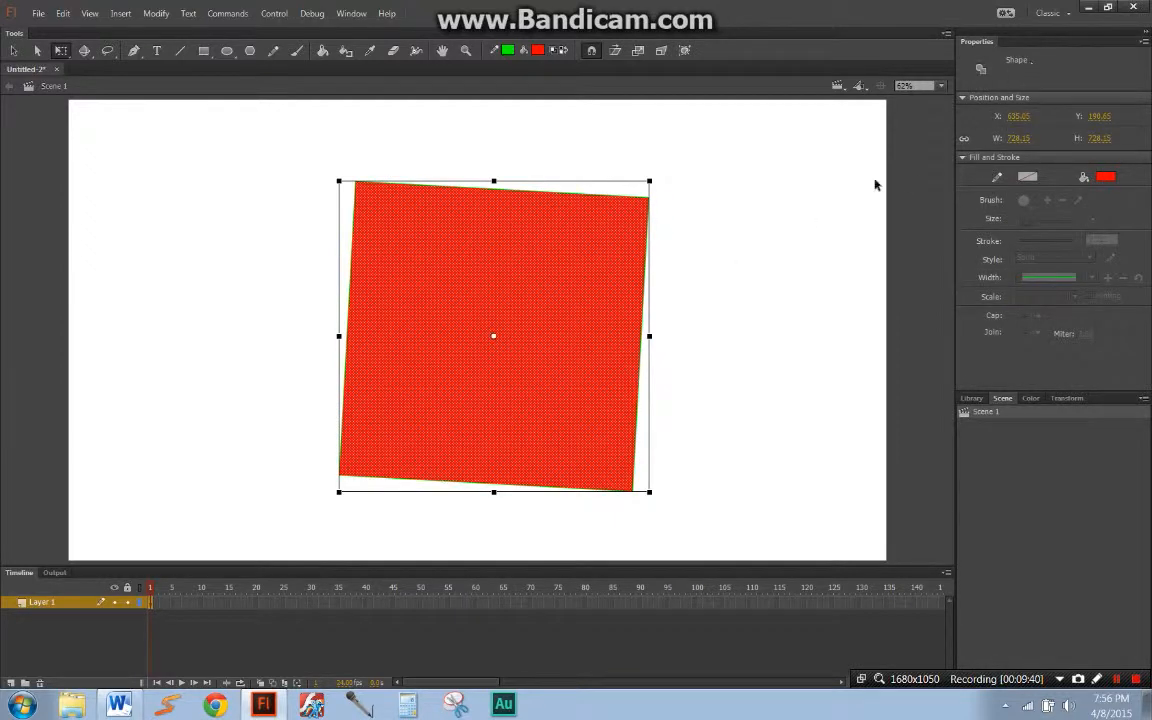
pyautogui.click(787, 285)
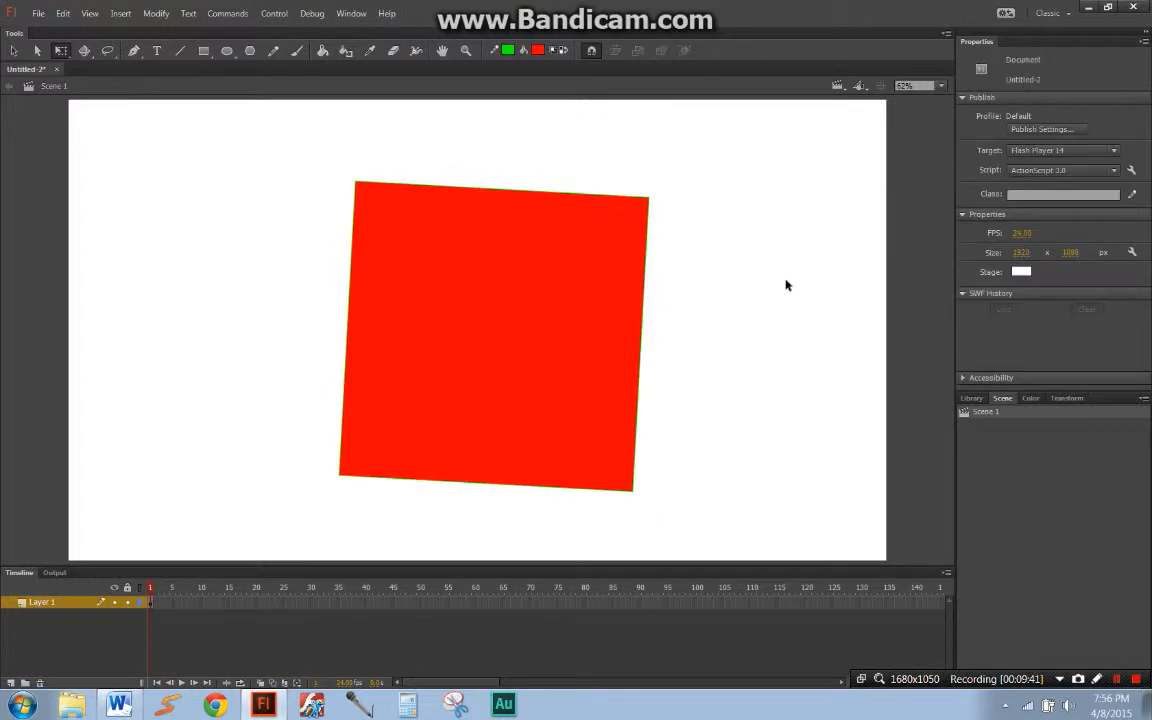
# Step: Select the square's fill and outline together and try resizing and rotating it upright with Free Transform
pyautogui.click(610, 254)
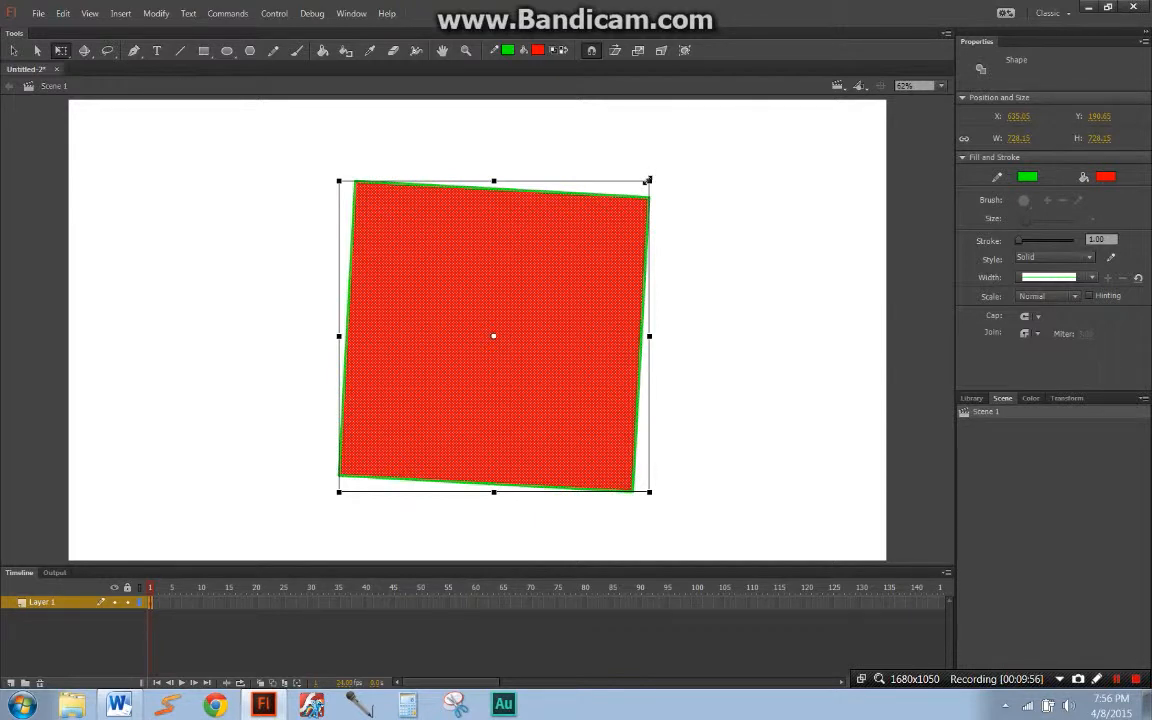
pyautogui.moveTo(648, 180); pyautogui.dragTo(594, 216)
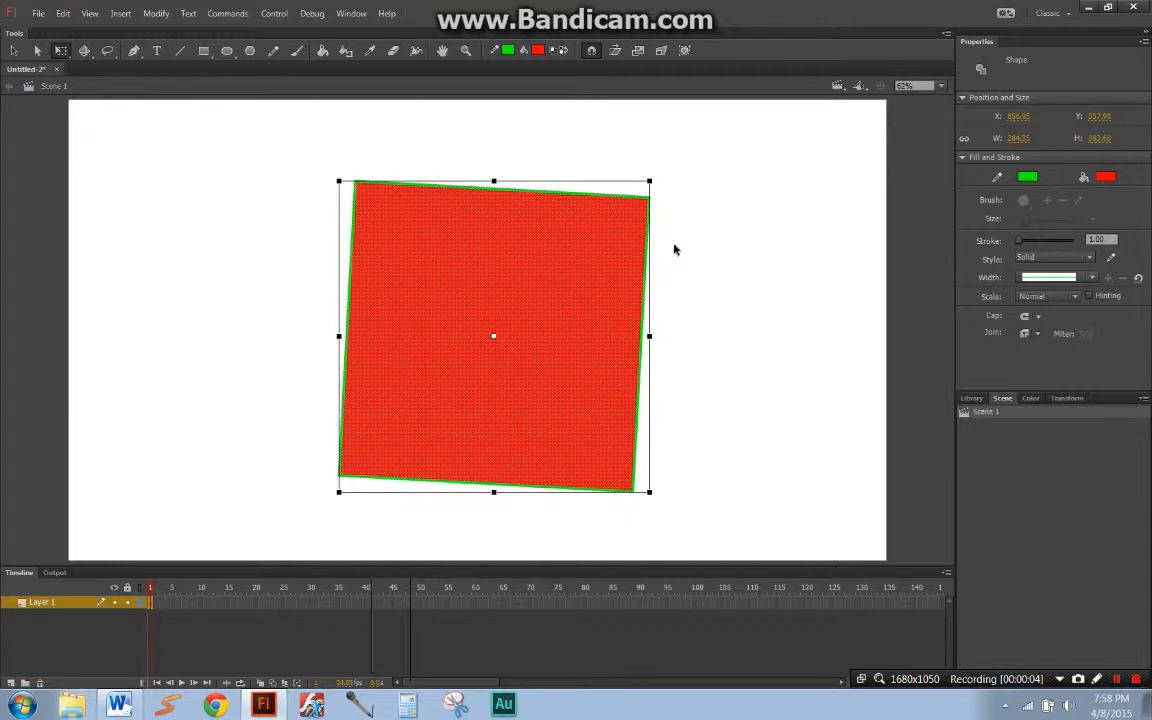
pyautogui.click(399, 632)
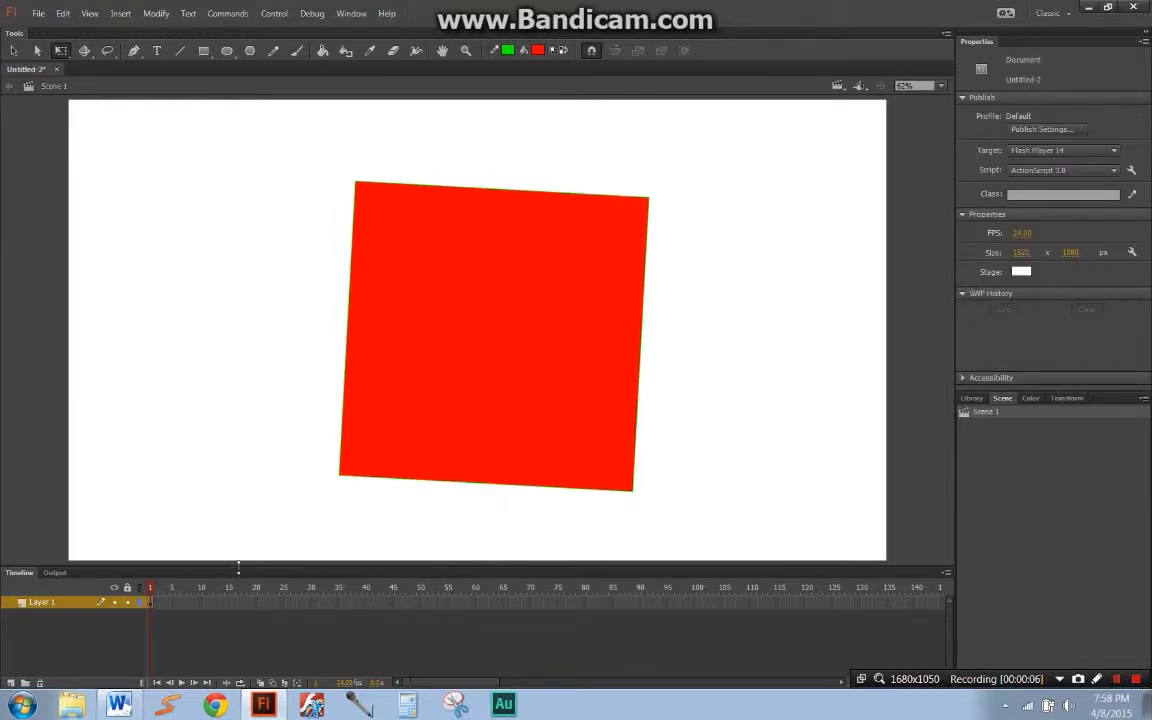
pyautogui.hotkey('ctrl', 'a')
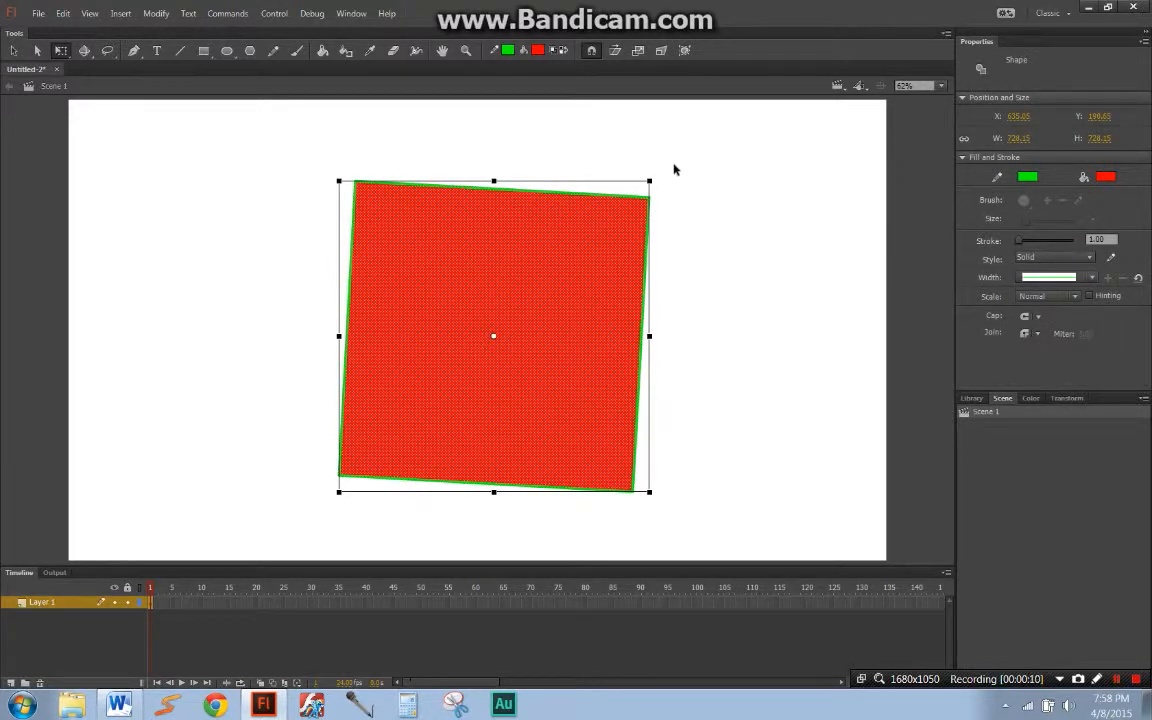
pyautogui.moveTo(661, 188)
pyautogui.mouseDown()
pyautogui.moveTo(716, 313)
pyautogui.moveTo(609, 193)
pyautogui.moveTo(481, 219)
pyautogui.moveTo(558, 213)
pyautogui.moveTo(632, 302)
pyautogui.moveTo(624, 280)
pyautogui.moveTo(568, 242)
pyautogui.moveTo(638, 226)
pyautogui.moveTo(630, 198)
pyautogui.moveTo(641, 173)
pyautogui.moveTo(663, 180)
pyautogui.moveTo(658, 198)
pyautogui.moveTo(669, 190)
pyautogui.moveTo(620, 216)
pyautogui.moveTo(504, 163)
pyautogui.moveTo(689, 226)
pyautogui.moveTo(475, 318)
pyautogui.moveTo(579, 175)
pyautogui.moveTo(676, 211)
pyautogui.moveTo(678, 299)
pyautogui.moveTo(661, 172)
pyautogui.moveTo(607, 154)
pyautogui.moveTo(432, 162)
pyautogui.moveTo(391, 260)
pyautogui.moveTo(602, 170)
pyautogui.moveTo(645, 179)
pyautogui.mouseUp()
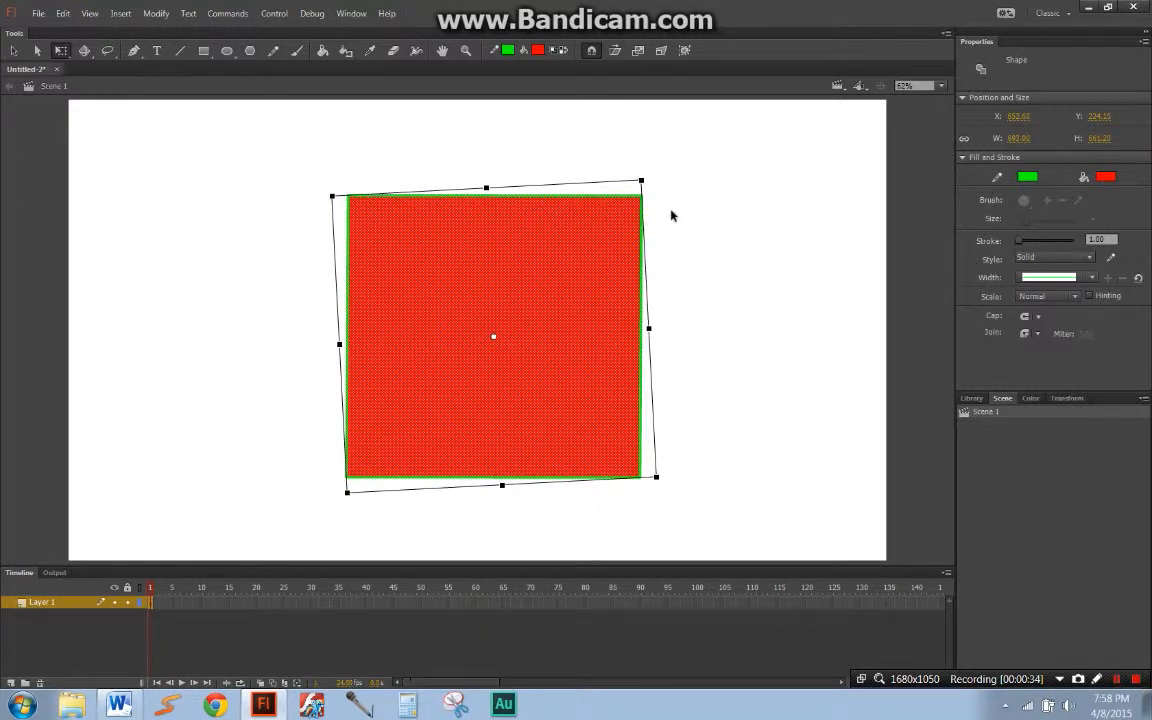
# Step: Delete the square and draw a new, slightly wider-than-tall red rectangle with the Rectangle tool near the stage's middle
pyautogui.press('Delete')
pyautogui.press('r')
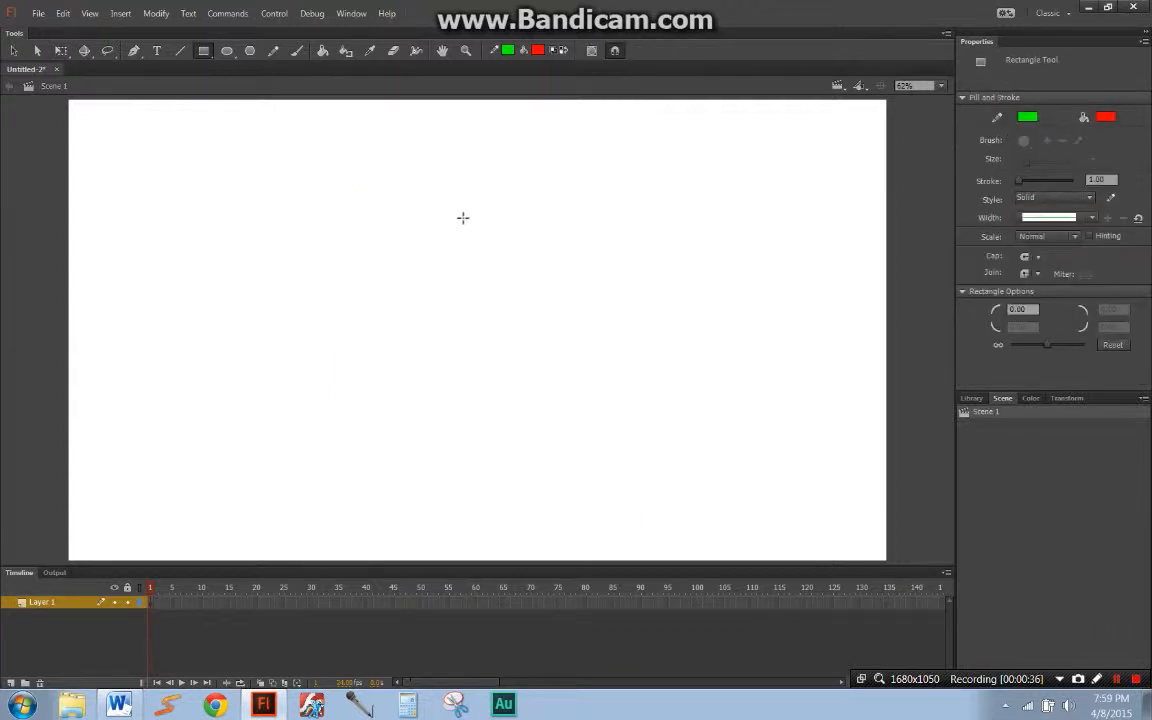
pyautogui.moveTo(371, 202); pyautogui.dragTo(633, 452)
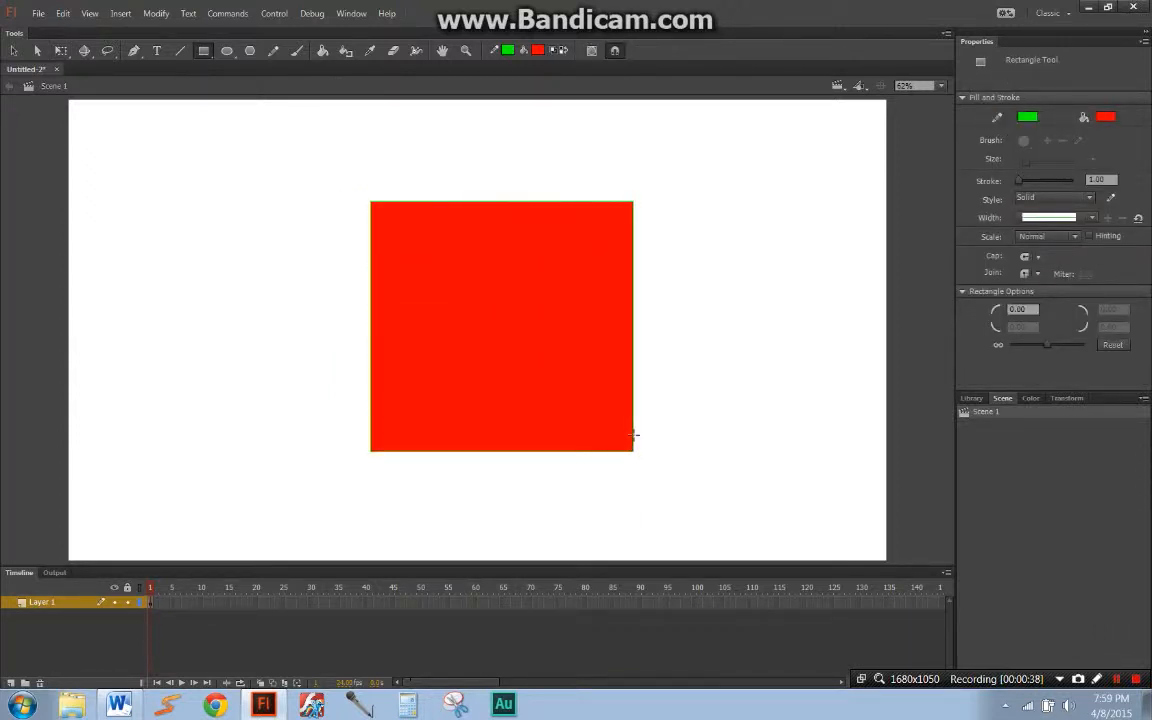
# Step: Stretch the whole rectangle to about 758 by 486 px, and scale it down proportionally to about 453 by 291 px
pyautogui.press('q')
pyautogui.click(614, 329)
pyautogui.moveTo(634, 201); pyautogui.dragTo(664, 222)
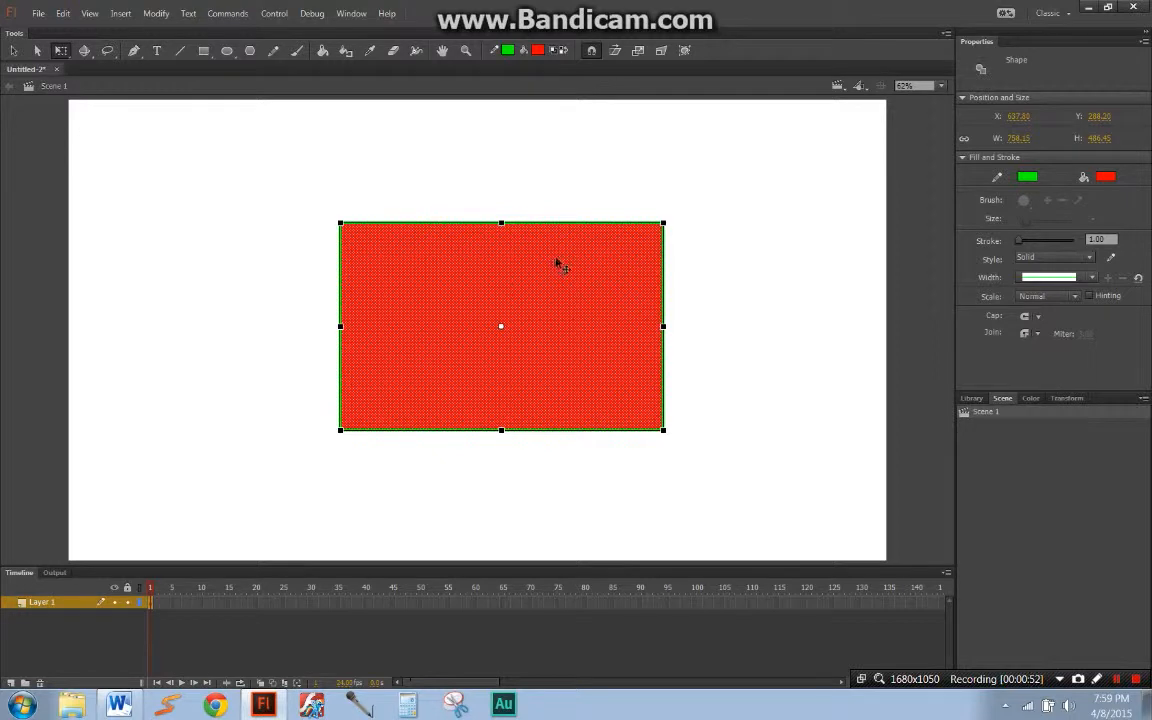
pyautogui.moveTo(663, 222); pyautogui.dragTo(597, 219)
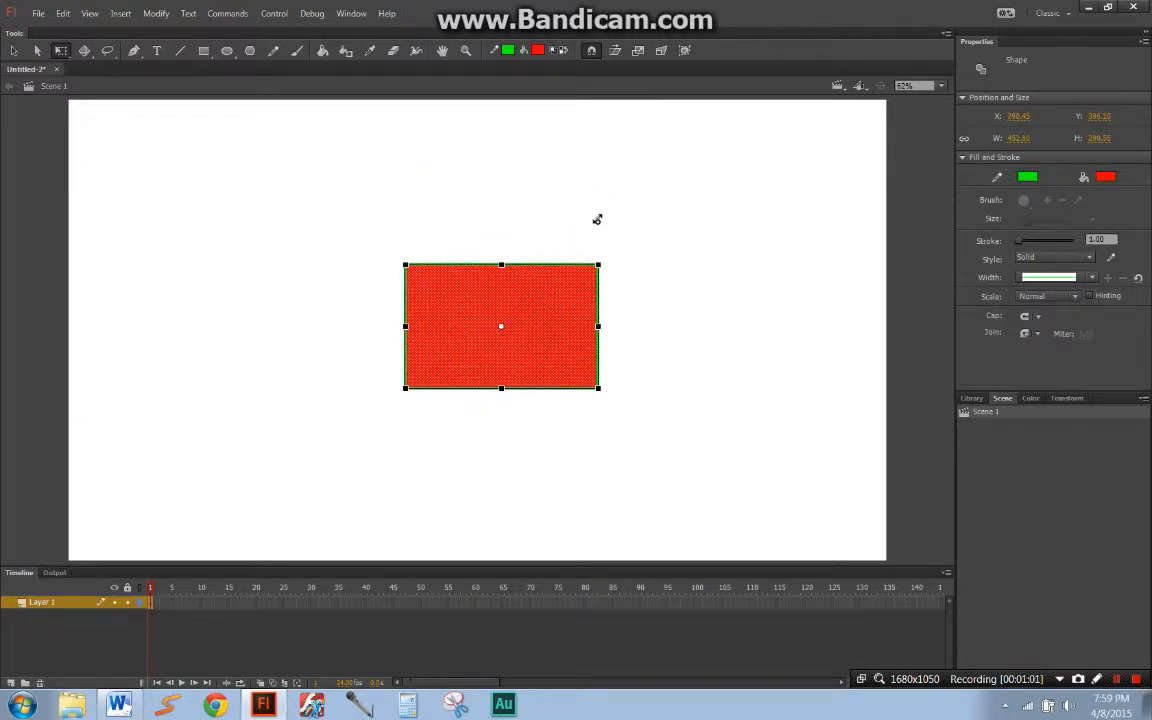
# Step: Delete the rectangle and draw a perfect square about 597 px wide in the upper middle of the stage
pyautogui.press('Delete')
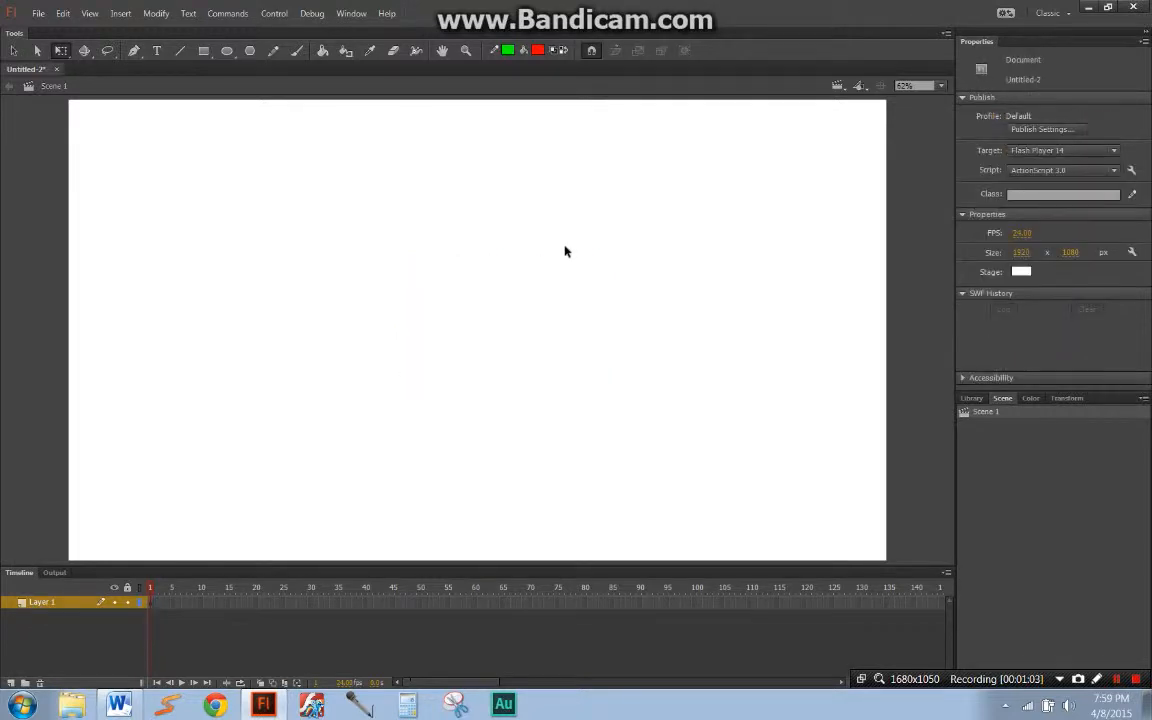
pyautogui.press('r')
pyautogui.moveTo(383, 374)
pyautogui.mouseDown()
pyautogui.moveTo(512, 255)
pyautogui.moveTo(565, 183)
pyautogui.mouseUp()
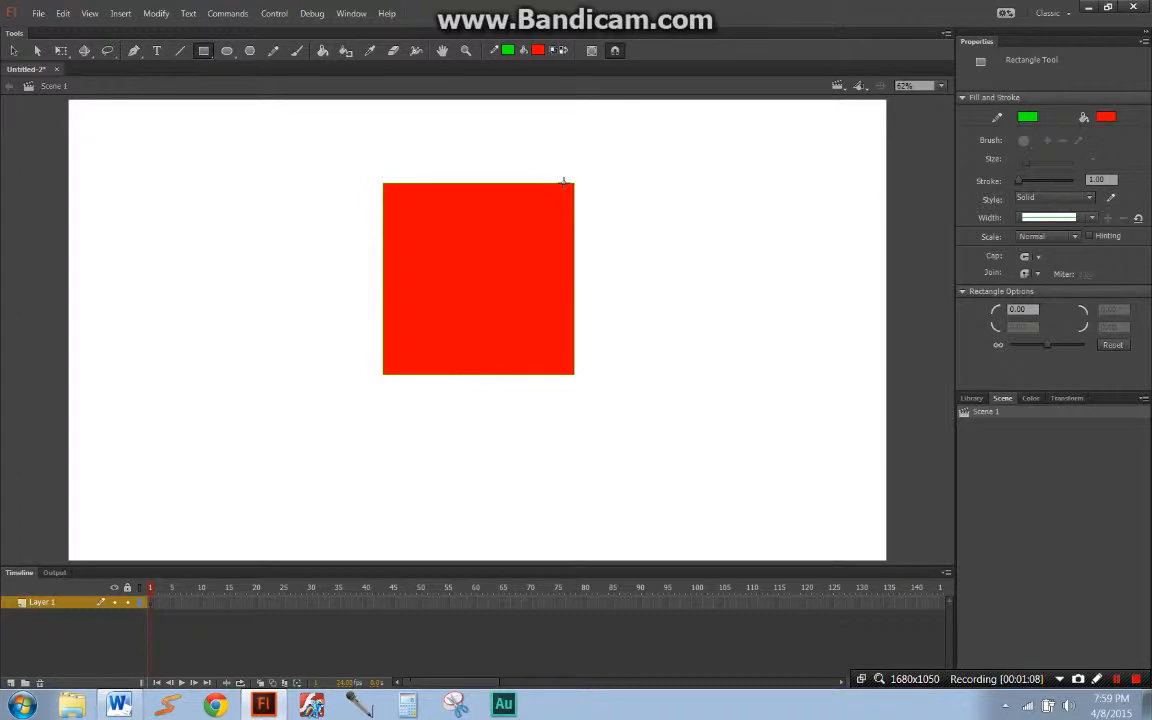
pyautogui.moveTo(564, 183)
pyautogui.mouseDown()
pyautogui.moveTo(470, 258)
pyautogui.moveTo(638, 146)
pyautogui.mouseUp()
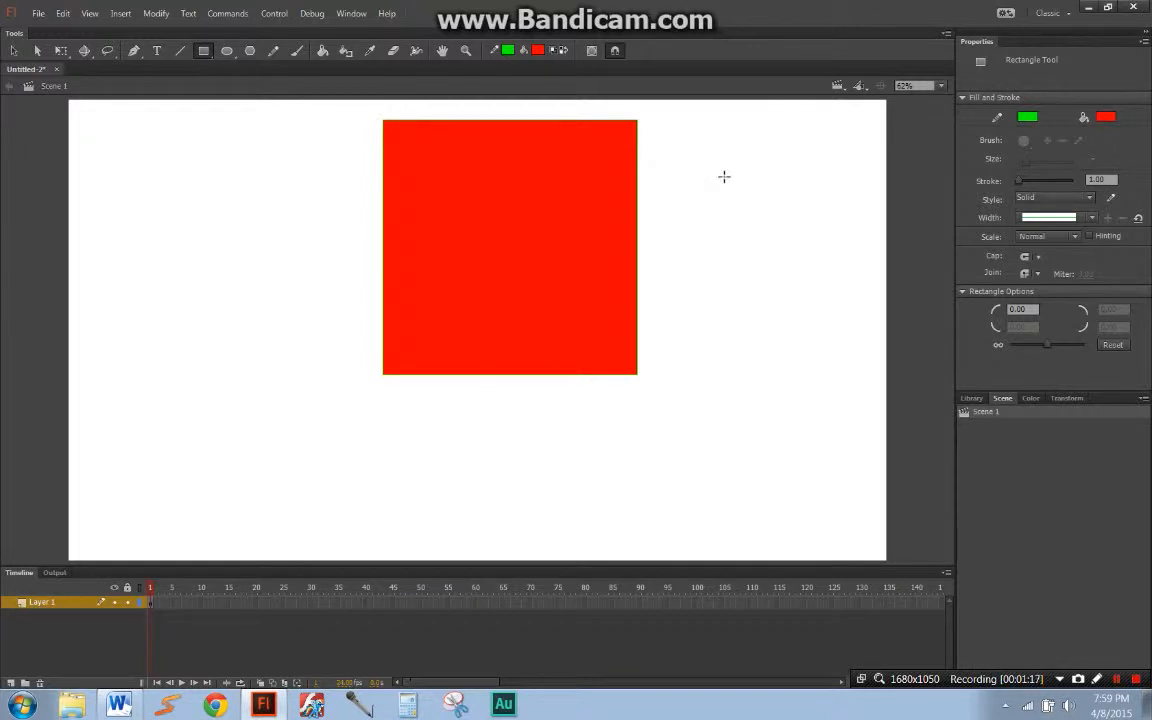
# Step: Select the square's fill and outline with Free Transform and move it down and slightly left, near the stage's centre
pyautogui.press('q')
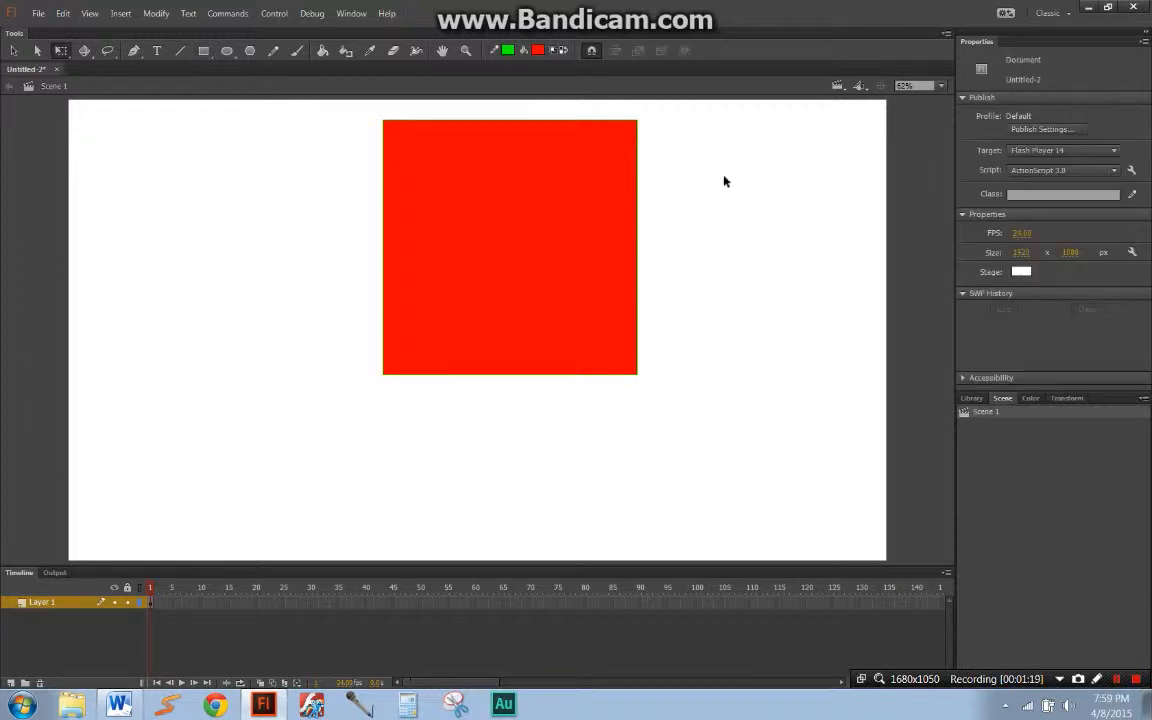
pyautogui.click(566, 237)
pyautogui.moveTo(566, 237); pyautogui.dragTo(536, 333)
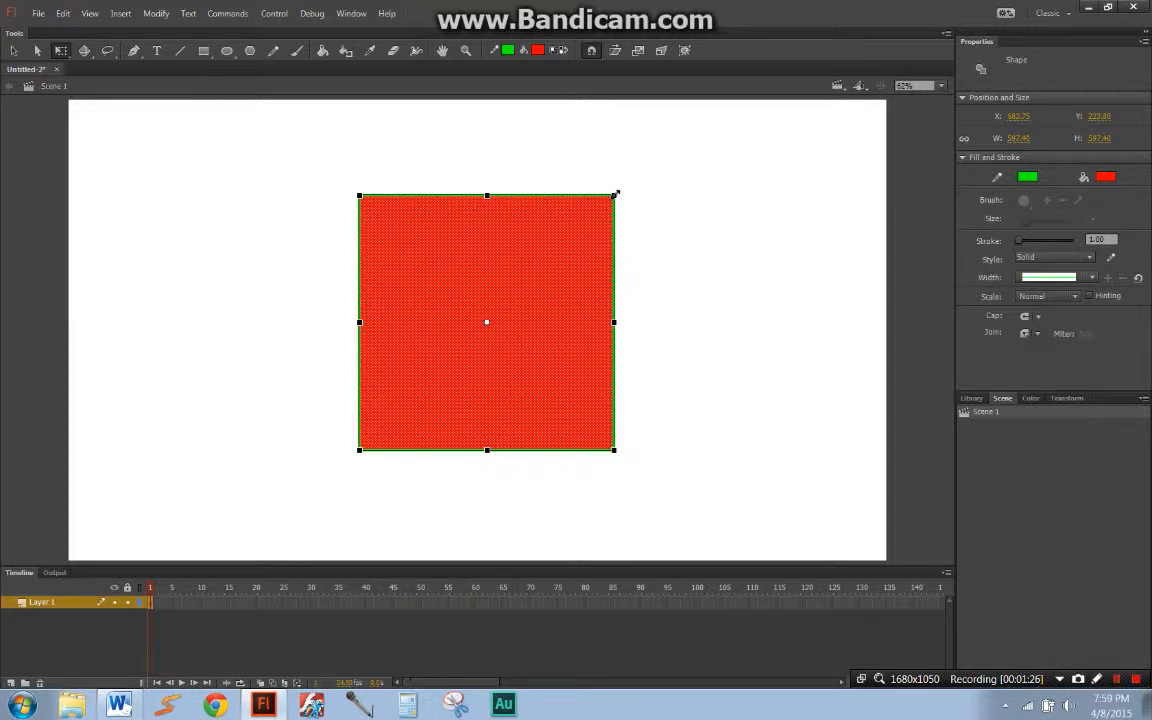
# Step: Undo a freehand resize of the square and scale it up proportionally about its centre to about 707 px
pyautogui.moveTo(615, 193); pyautogui.dragTo(782, 266)
pyautogui.hotkey('ctrl', 'z')
pyautogui.moveTo(615, 196); pyautogui.dragTo(661, 172)
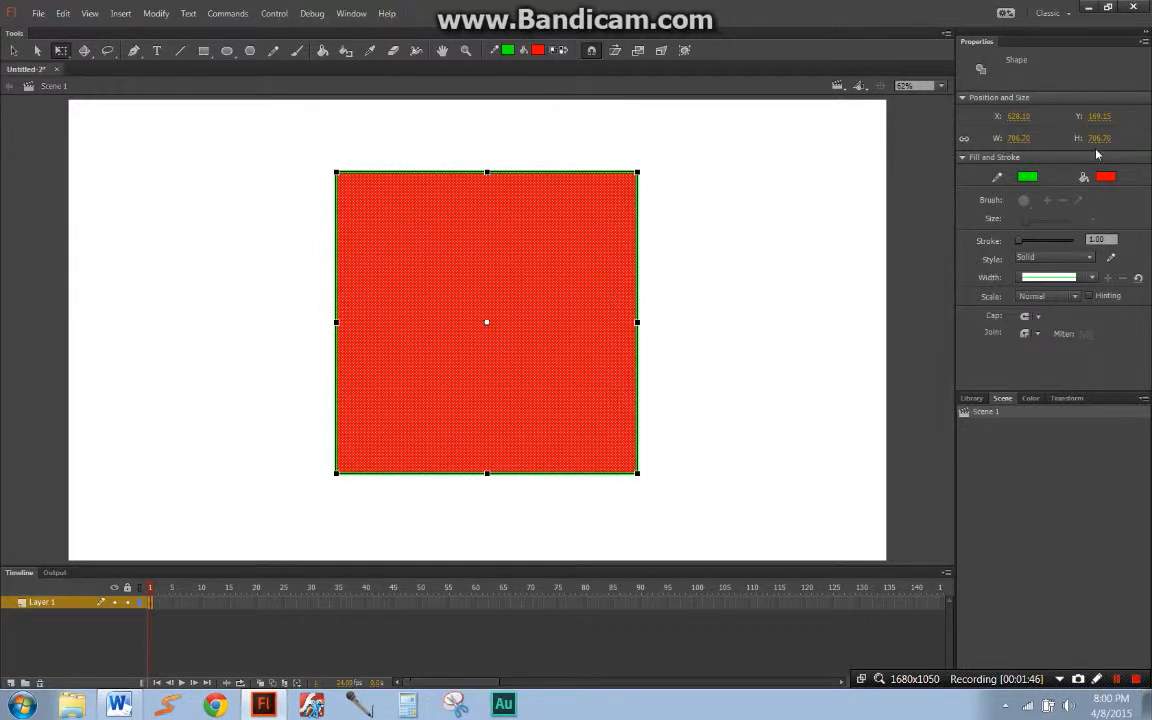
# Step: Set the square's width and height to 700 px and deselect it
pyautogui.click(1018, 138)
pyautogui.write('700')
pyautogui.press('Tab')
pyautogui.write('700')
pyautogui.press('Return')
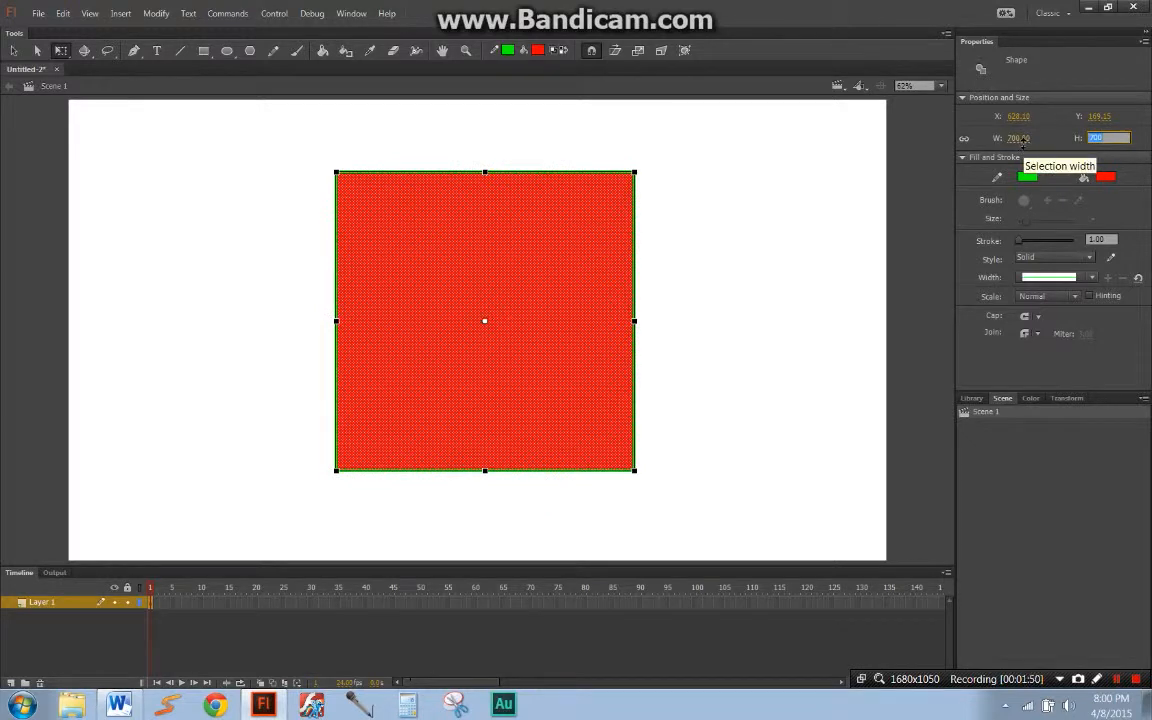
pyautogui.click(871, 222)
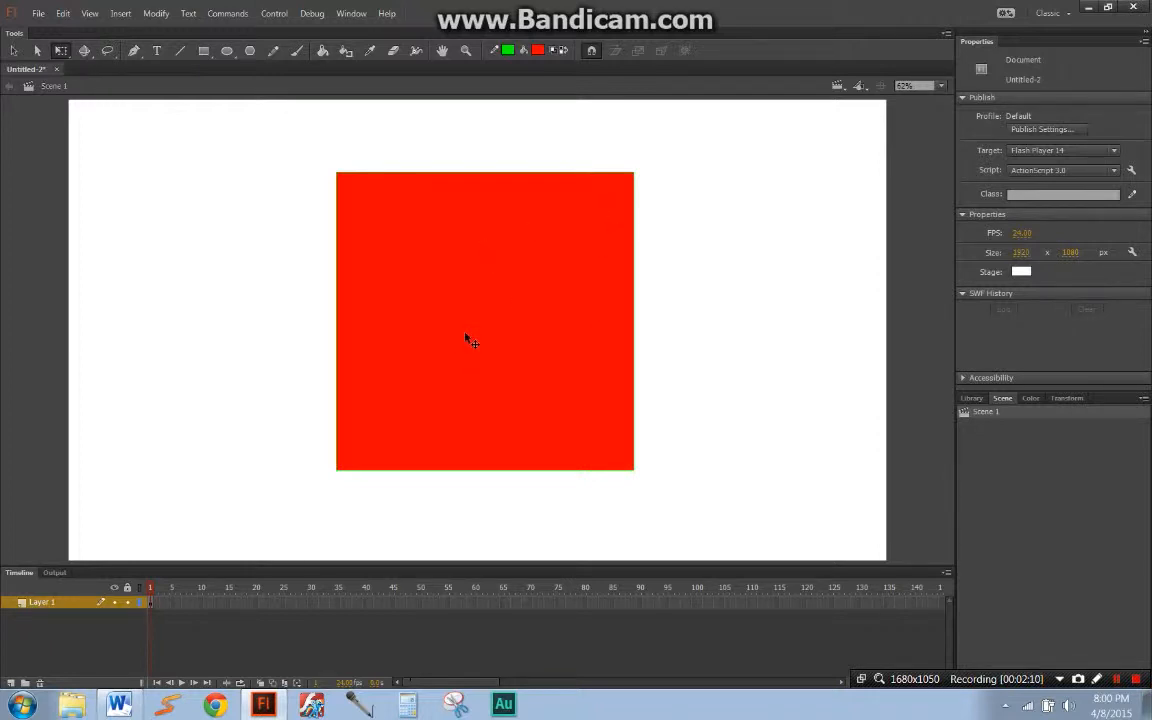
# Step: Select the whole square and skew it horizontally, shifting its top edge left, to about 1263 px overall width
pyautogui.click(610, 231)
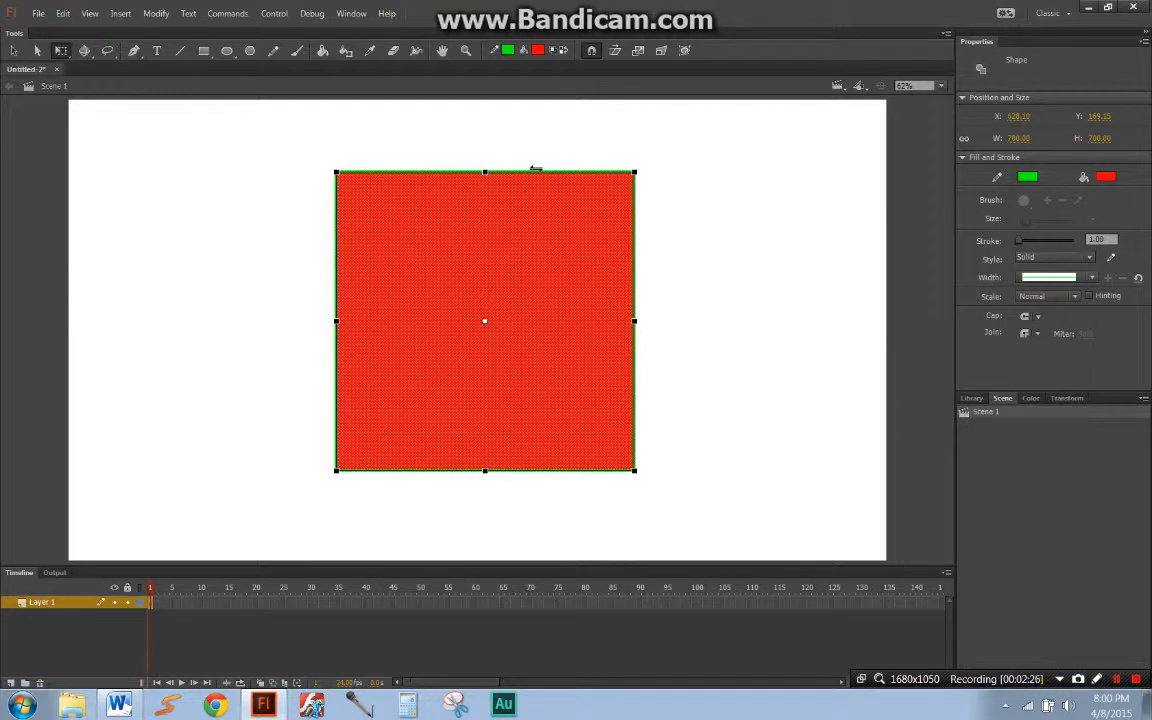
pyautogui.moveTo(541, 169); pyautogui.dragTo(415, 169)
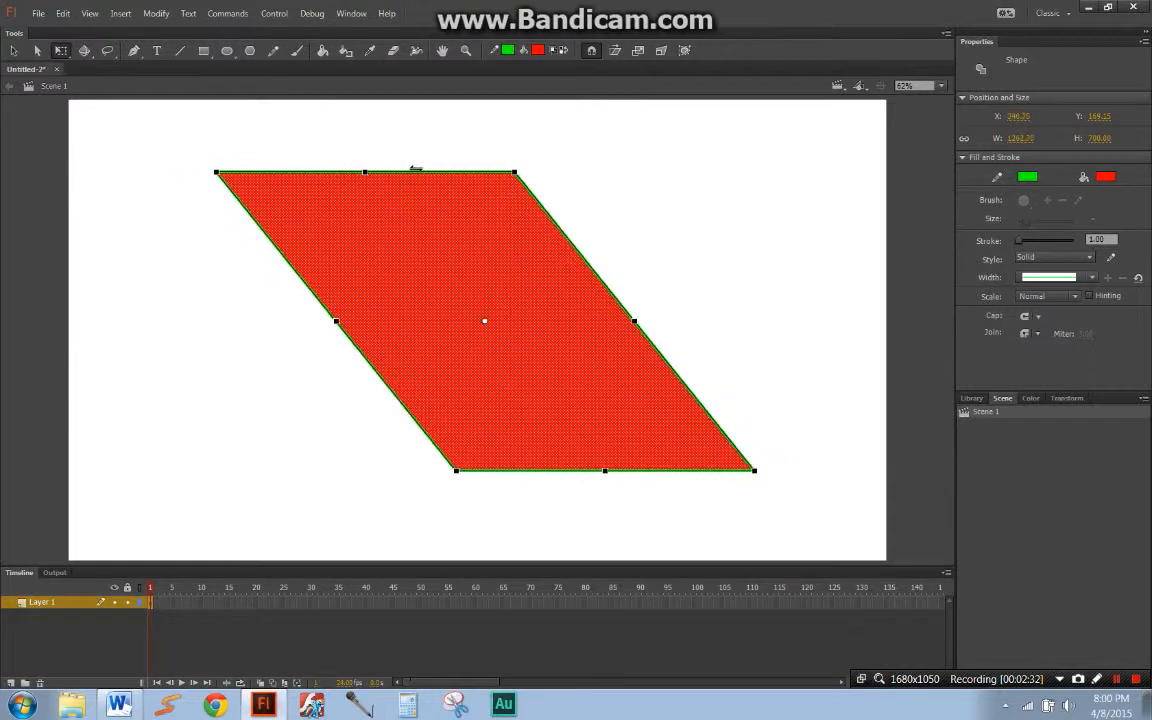
# Step: Undo the leftward skew, and try skewing the square vertically from its right edge before undoing that as well
pyautogui.hotkey('ctrl', 'z')
pyautogui.moveTo(637, 227); pyautogui.dragTo(624, 306)
pyautogui.hotkey('ctrl', 'z')
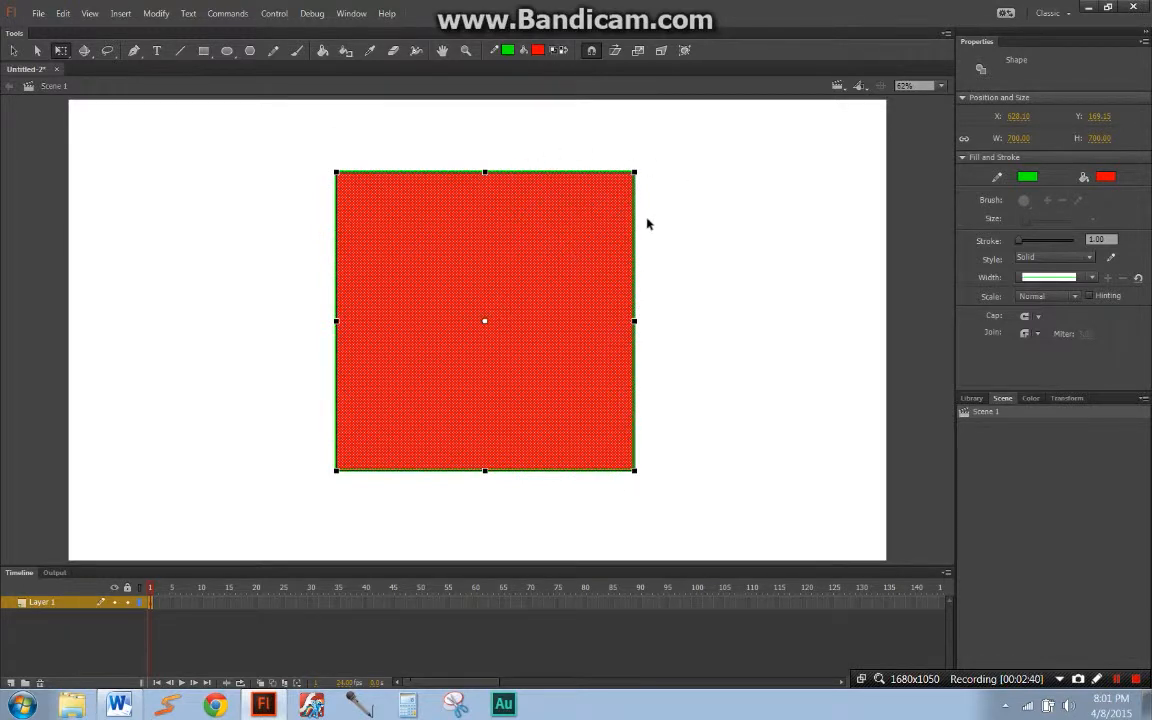
# Step: Try skewing the square horizontally, shifting its top edge right to about 1610 px overall width, and undo it
pyautogui.moveTo(635, 227)
pyautogui.mouseDown()
pyautogui.moveTo(641, 283)
pyautogui.moveTo(613, 154)
pyautogui.moveTo(625, 226)
pyautogui.mouseUp()
pyautogui.moveTo(543, 171); pyautogui.dragTo(738, 203)
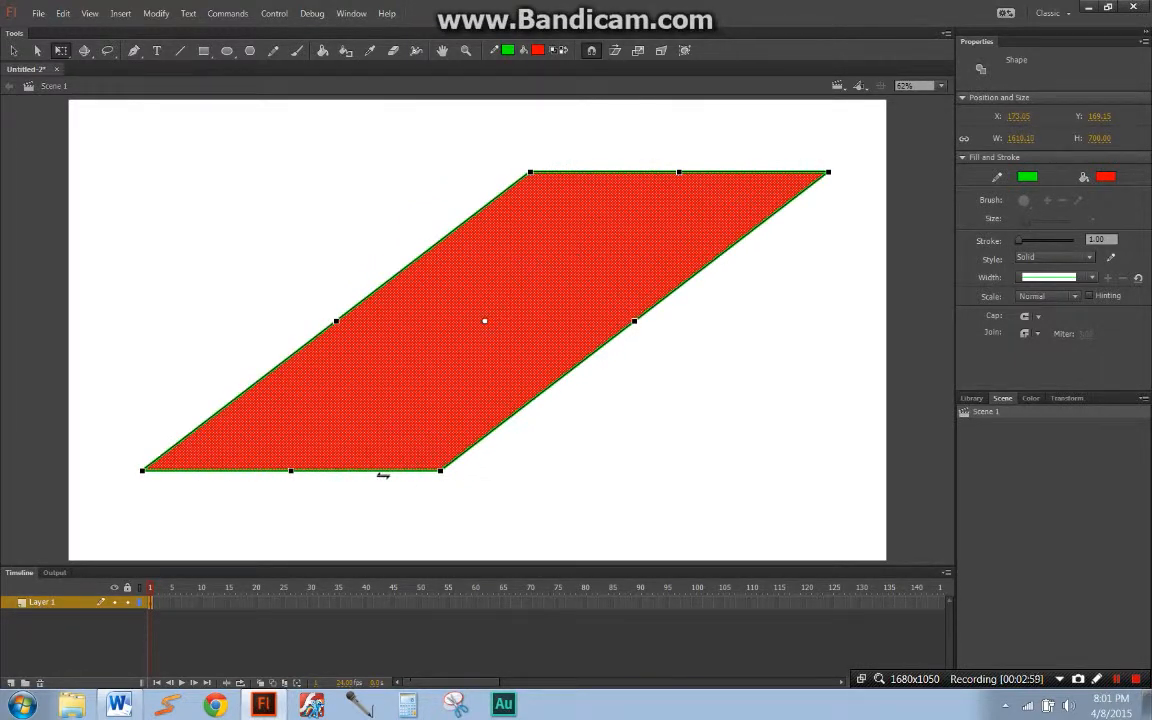
pyautogui.hotkey('ctrl', 'z')
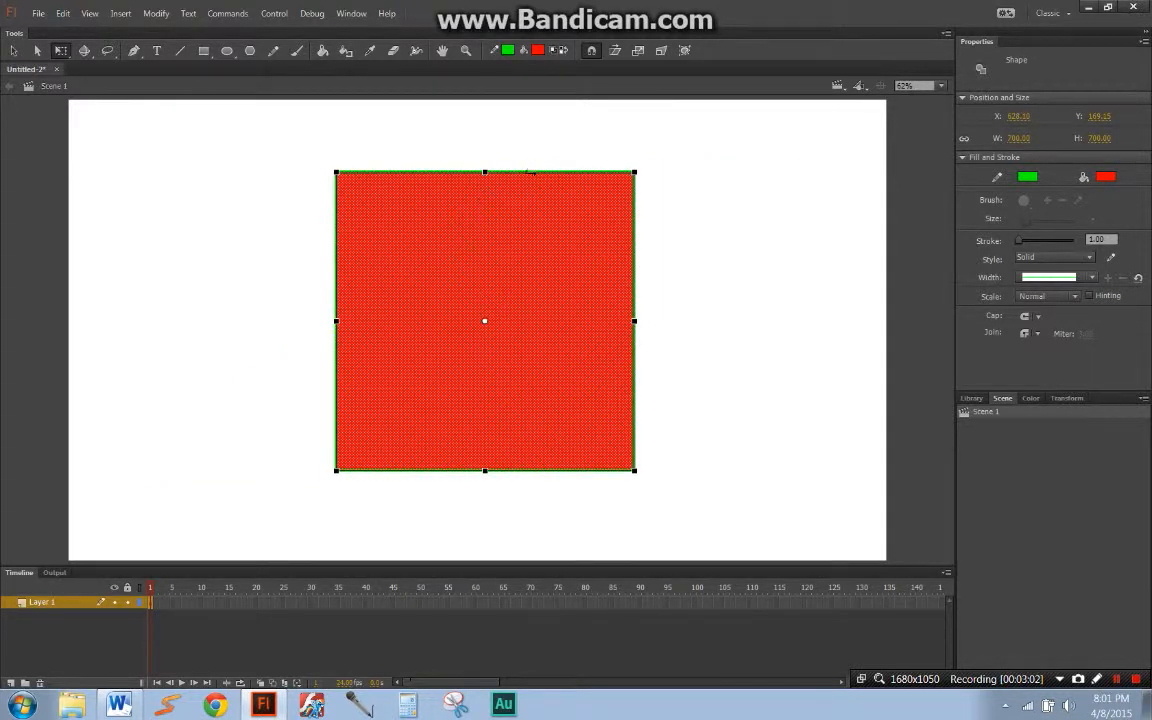
# Step: Try skewing the square's top edge left with its bottom edge kept fixed, to about 880 px overall width, and undo it
pyautogui.moveTo(533, 172)
pyautogui.mouseDown()
pyautogui.moveTo(567, 171)
pyautogui.moveTo(492, 171)
pyautogui.moveTo(533, 172)
pyautogui.mouseUp()
pyautogui.press('super')
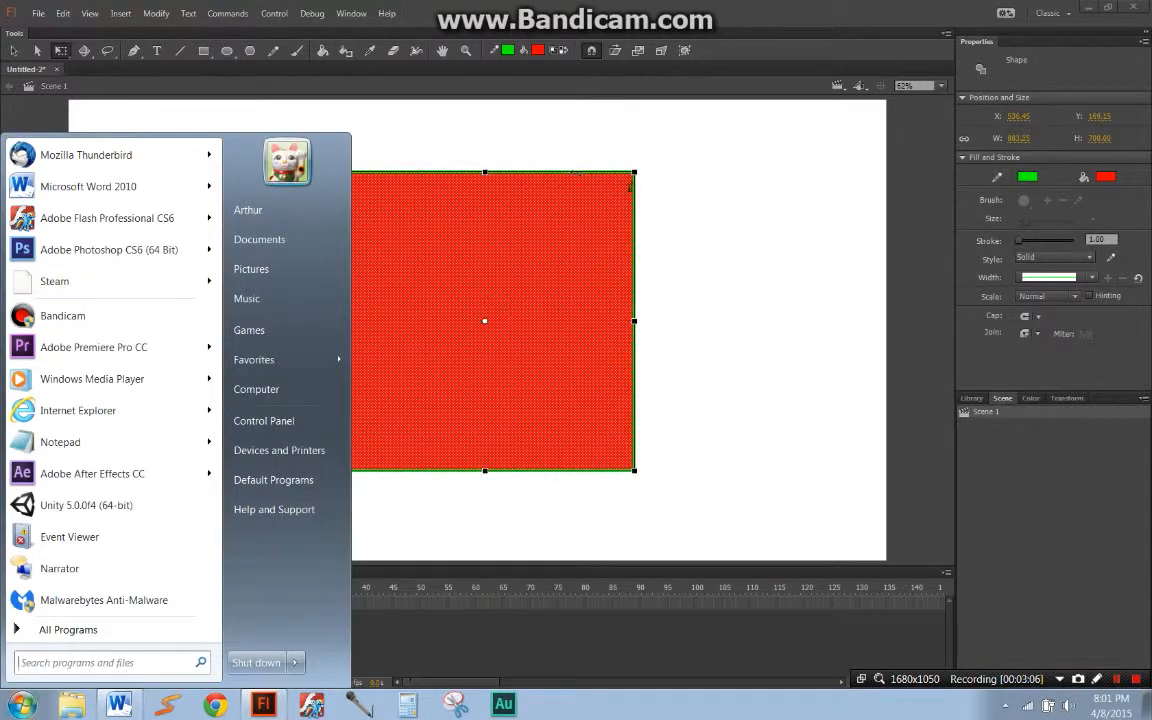
pyautogui.press('super')
pyautogui.moveTo(550, 172); pyautogui.dragTo(477, 195)
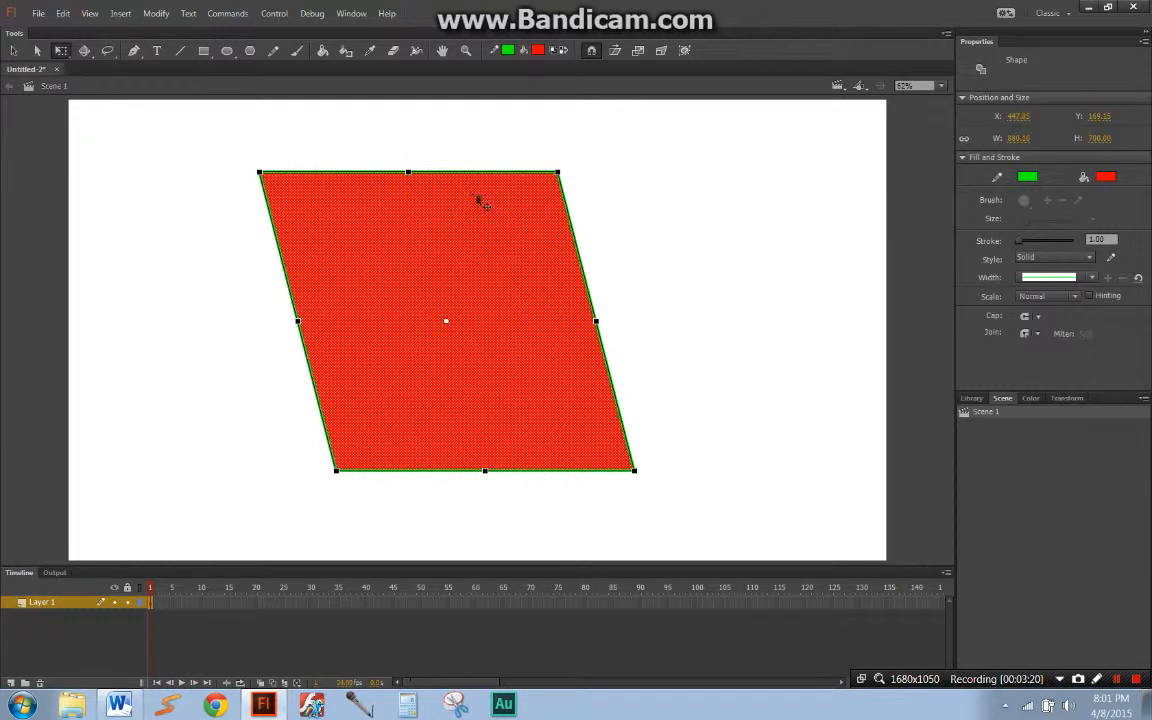
pyautogui.hotkey('ctrl', 'z')
# Step: Delete the whole red square with its outline from the stage
pyautogui.moveTo(636, 219)
pyautogui.mouseDown()
pyautogui.moveTo(638, 290)
pyautogui.moveTo(581, 111)
pyautogui.moveTo(619, 250)
pyautogui.moveTo(638, 237)
pyautogui.moveTo(638, 158)
pyautogui.moveTo(643, 302)
pyautogui.moveTo(643, 206)
pyautogui.moveTo(645, 247)
pyautogui.moveTo(644, 227)
pyautogui.mouseUp()
pyautogui.moveTo(638, 231)
pyautogui.mouseDown()
pyautogui.moveTo(645, 288)
pyautogui.moveTo(633, 229)
pyautogui.mouseUp()
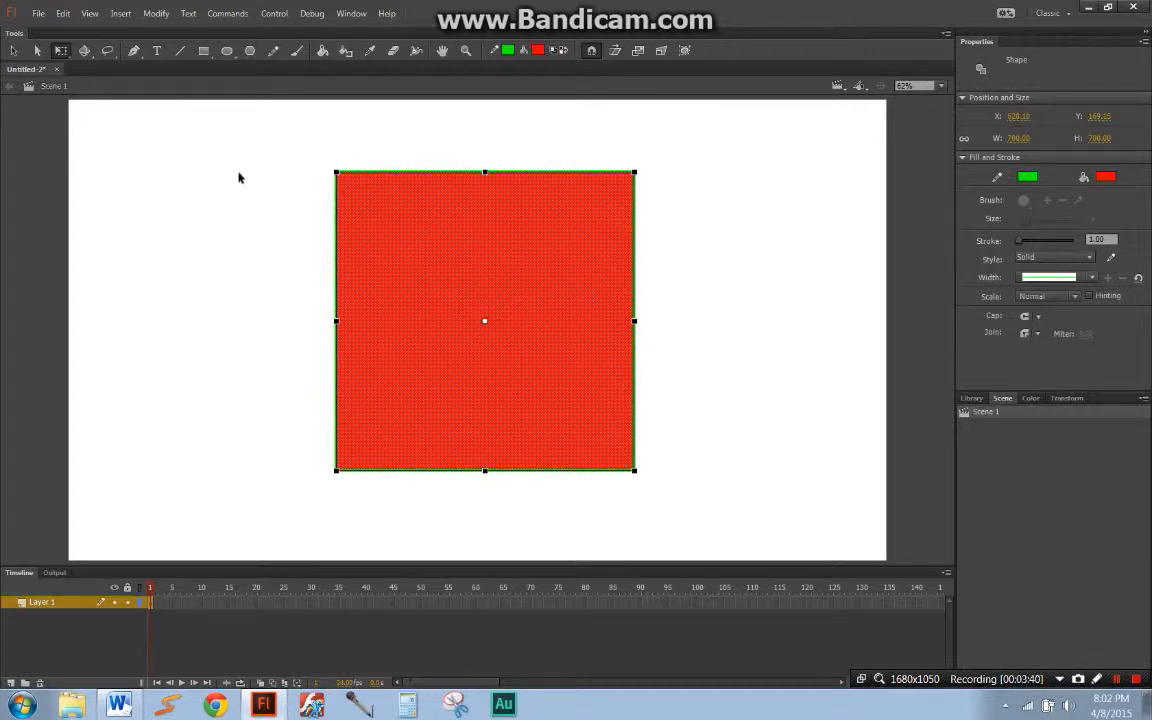
pyautogui.press('Delete')
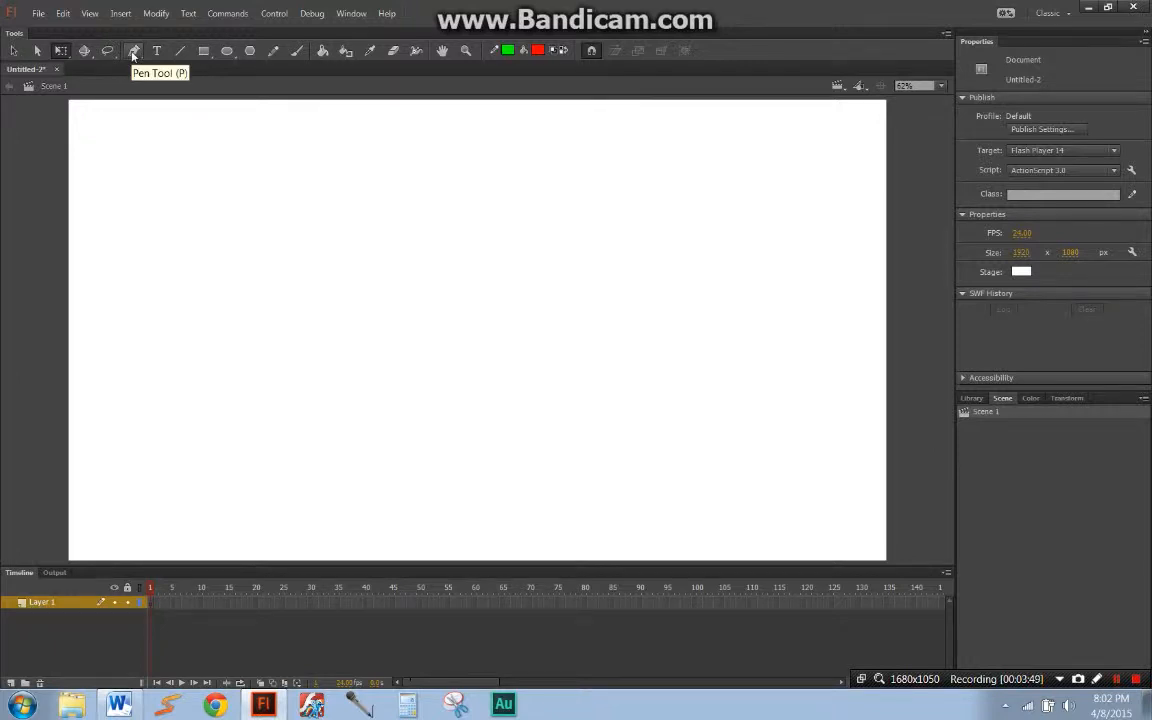
# Step: Try drawing an open path of three straight segments across the upper stage with the Pen tool, and clear it
pyautogui.click(133, 51)
pyautogui.click(563, 265)
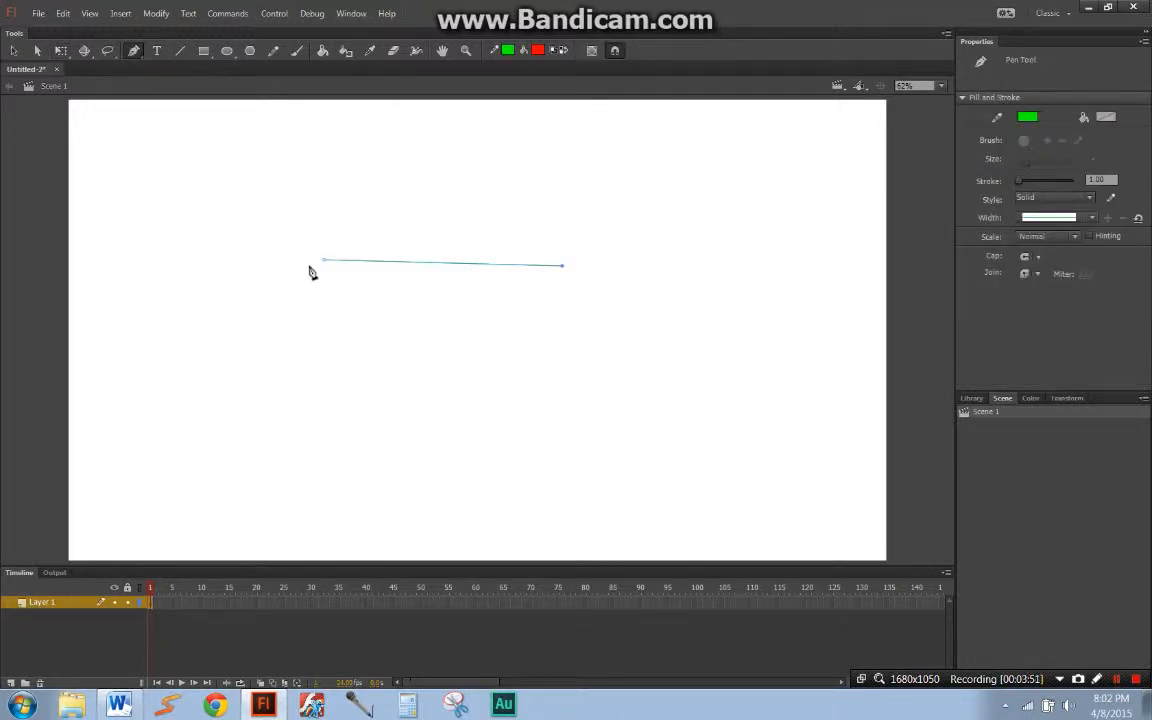
pyautogui.click(630, 162)
pyautogui.click(777, 276)
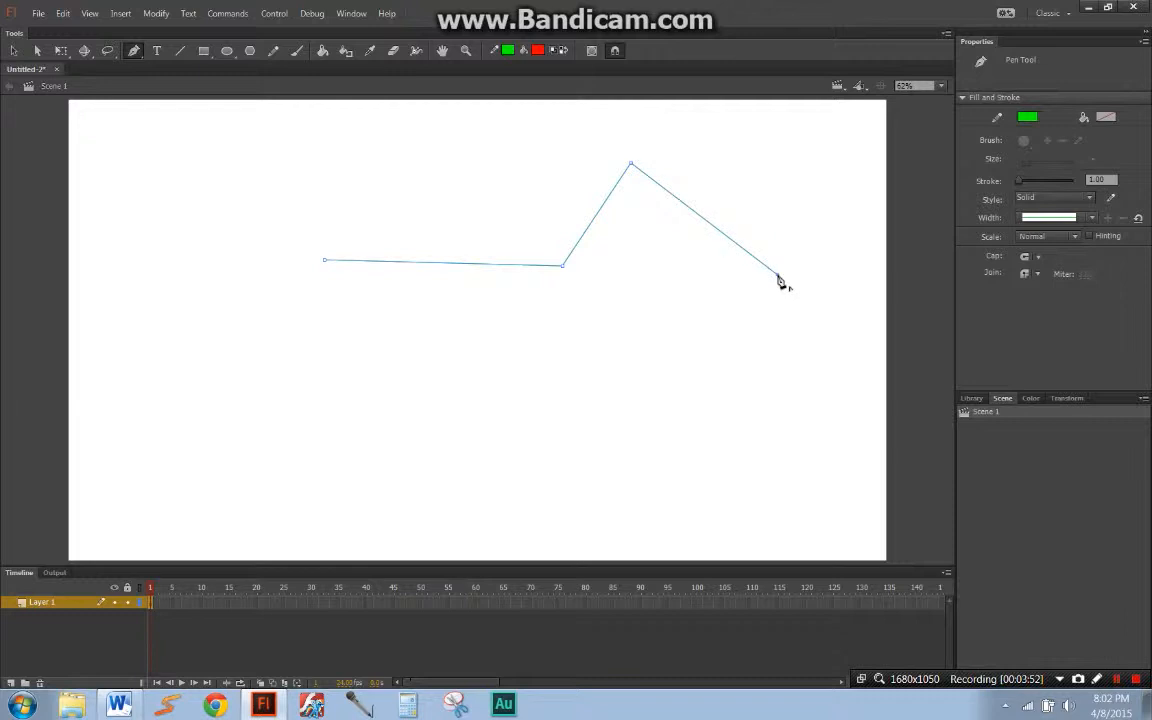
pyautogui.hotkey('ctrl', 'z')
pyautogui.hotkey('ctrl', 'a')
pyautogui.press('Delete')
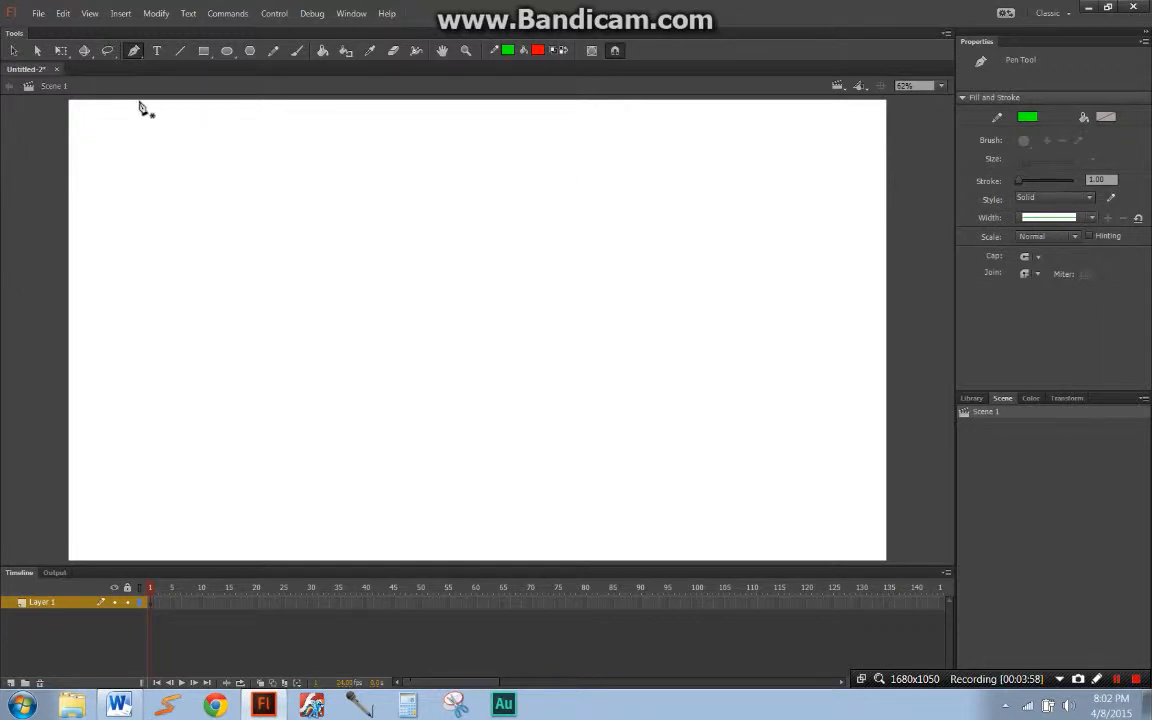
# Step: Create a static text box about 1240 px wide across the middle of the stage, containing the text "Slamph"
pyautogui.press('q')
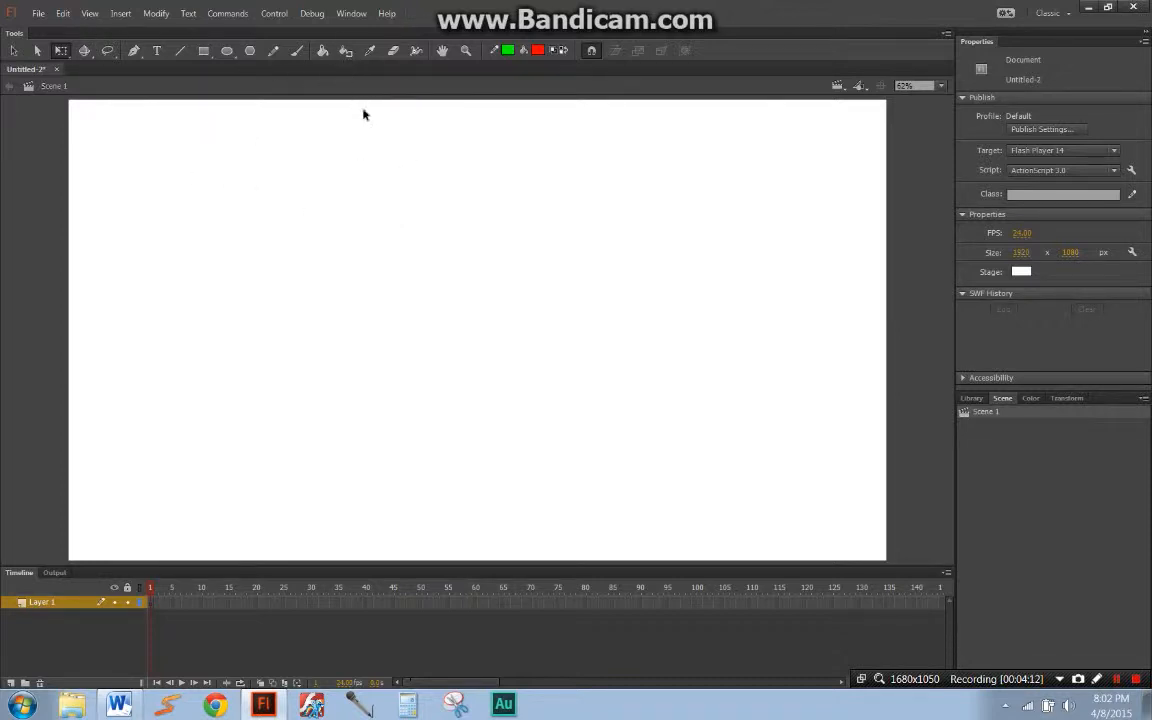
pyautogui.click(157, 51)
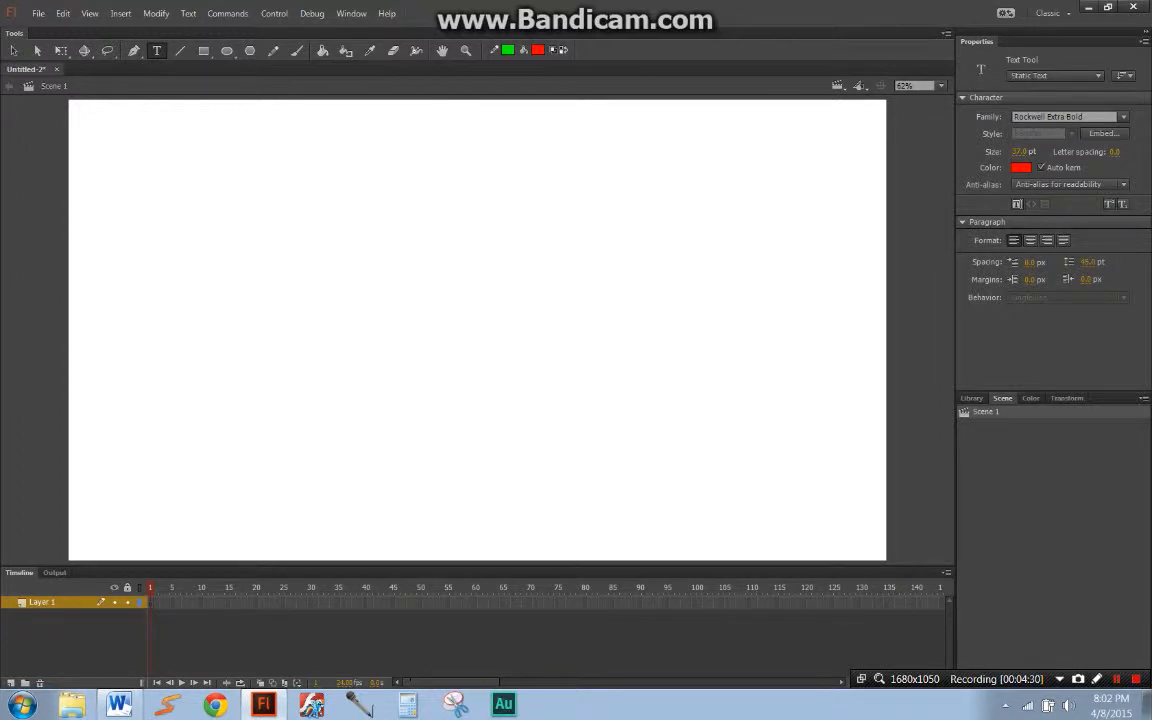
pyautogui.moveTo(0, 365); pyautogui.dragTo(0, 405)
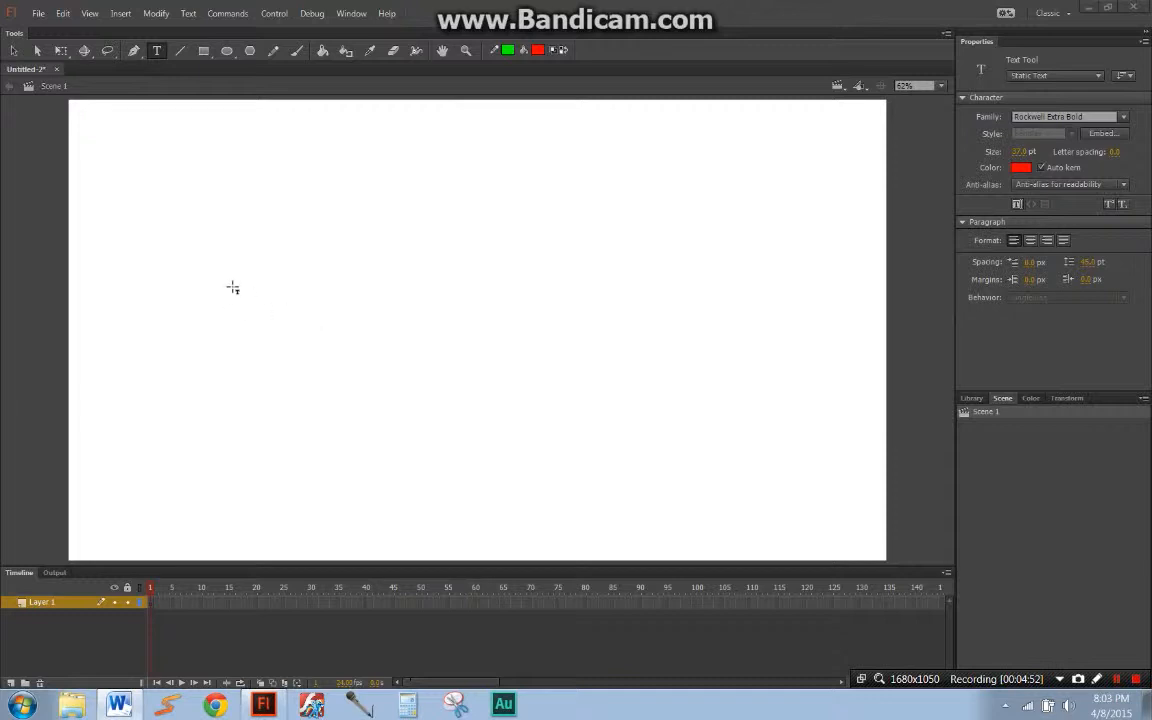
pyautogui.moveTo(232, 271); pyautogui.dragTo(760, 335)
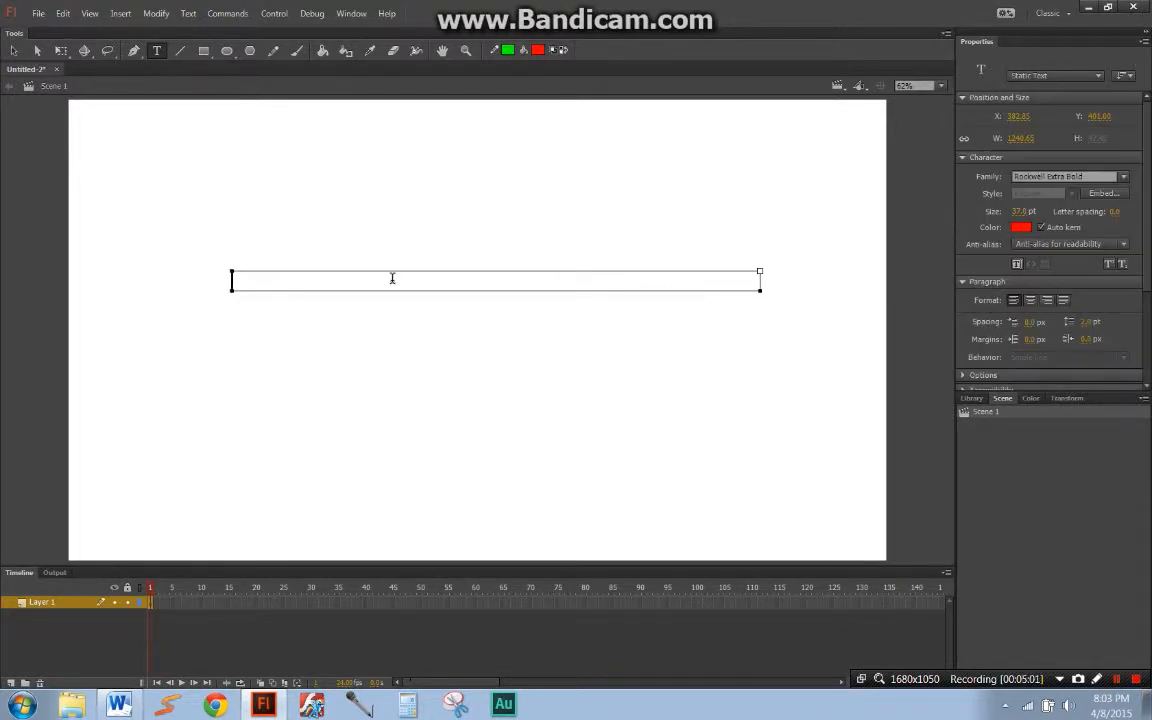
pyautogui.write('Slamph')
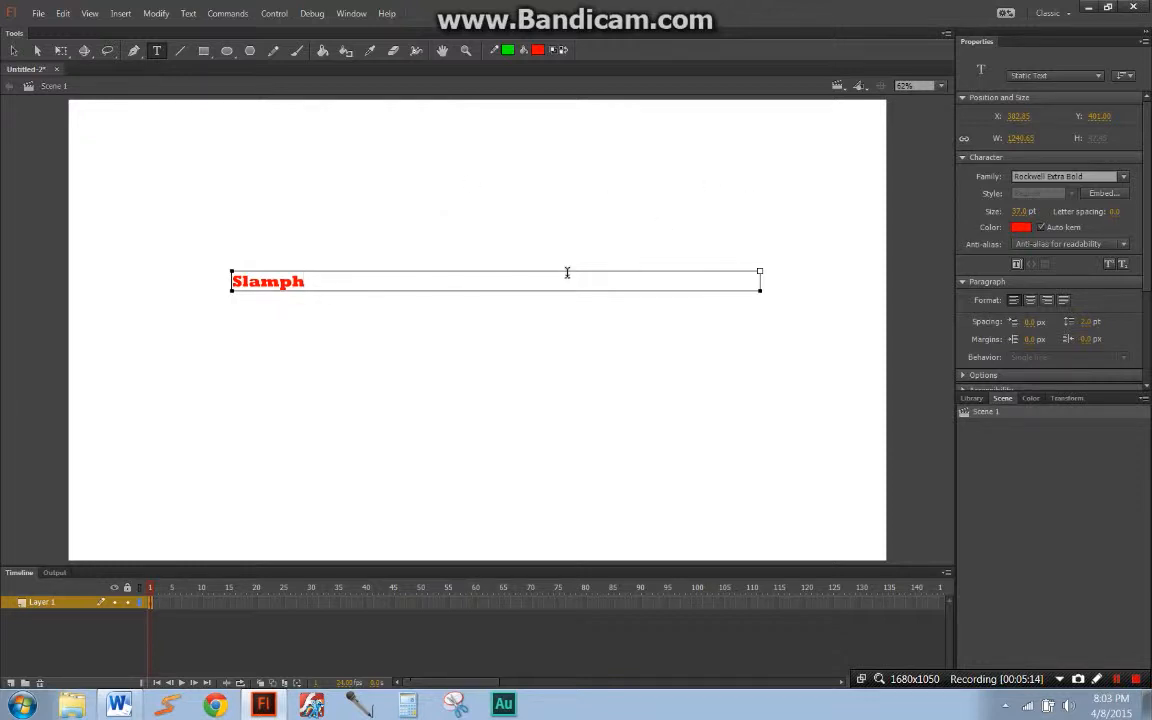
pyautogui.press('Escape')
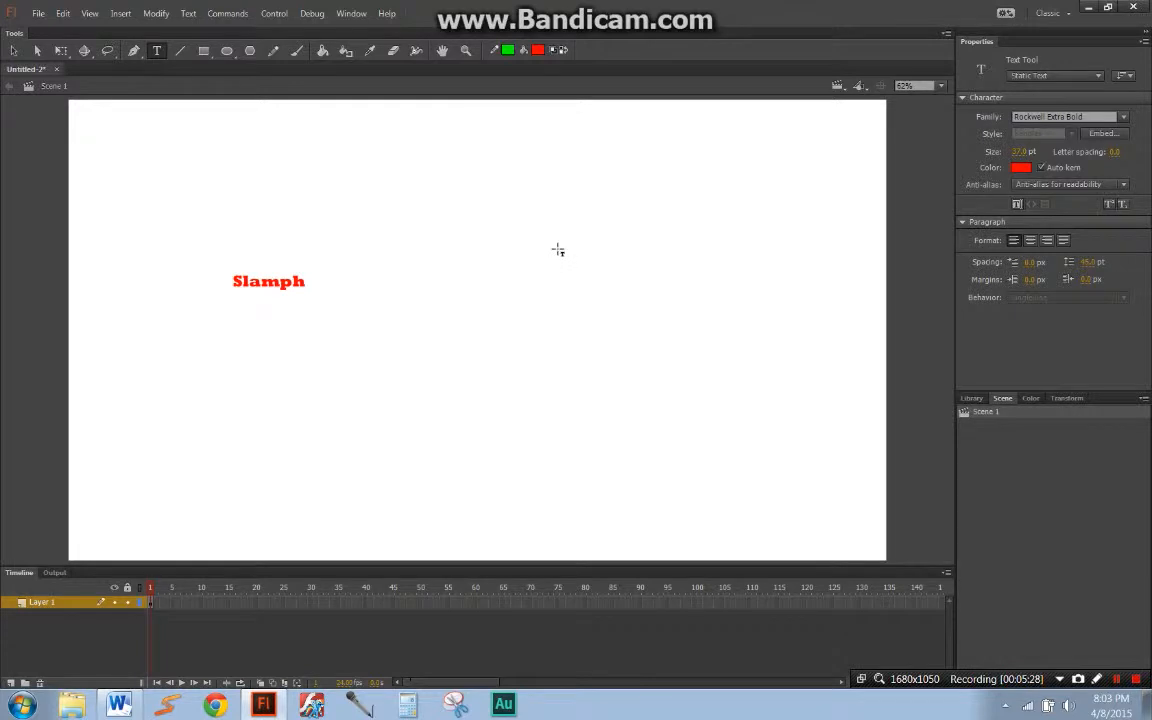
# Step: Move the "Slamph" text slightly right and down with Free Transform, to about X 452, Y 417
pyautogui.press('v')
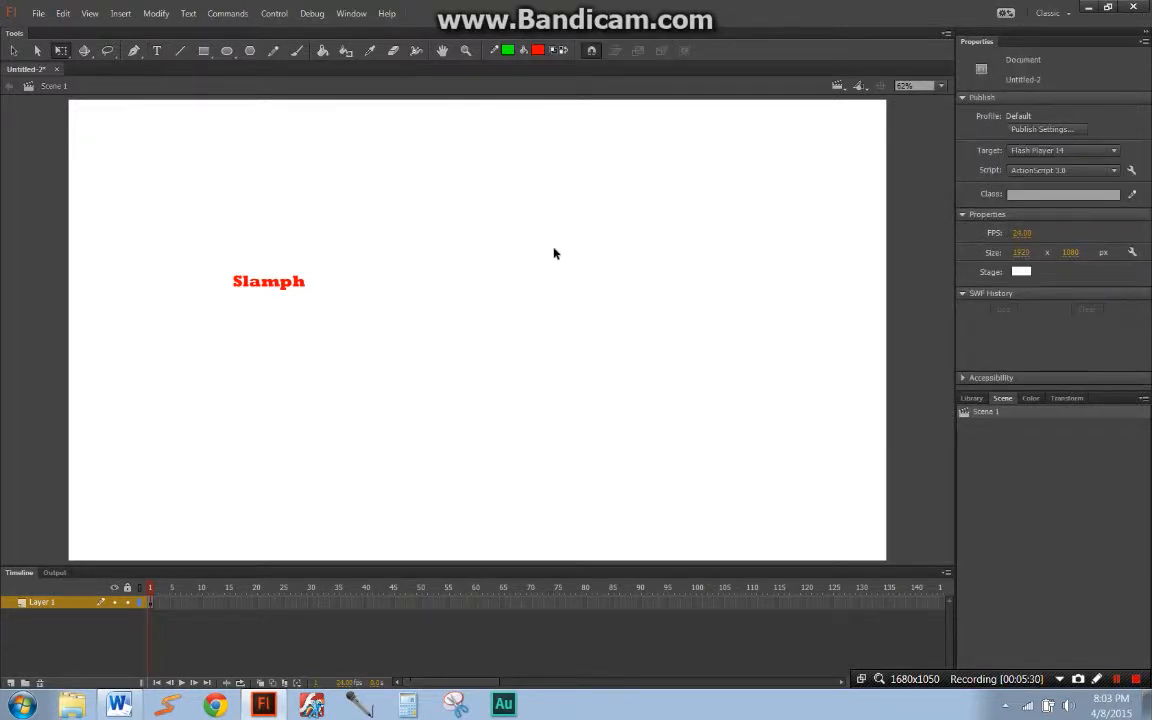
pyautogui.moveTo(265, 292); pyautogui.dragTo(296, 300)
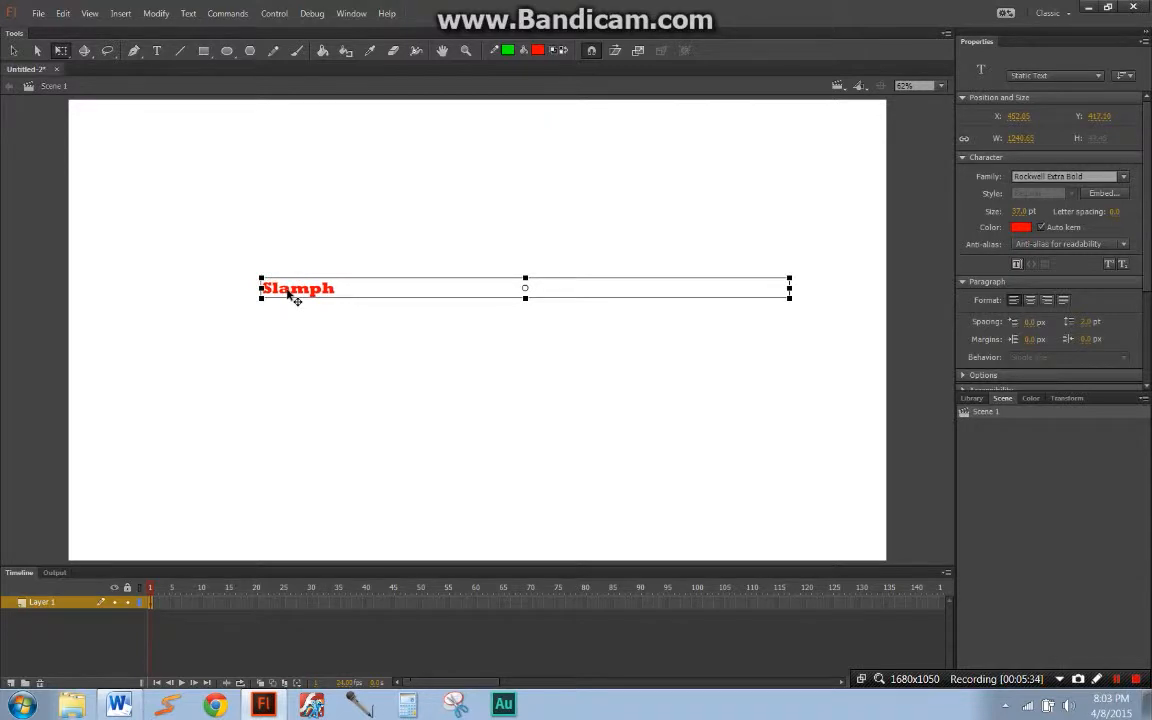
# Step: Try skewing the "Slamph" text horizontally and rotating it from its upper right corner, undoing each transform
pyautogui.moveTo(507, 278); pyautogui.dragTo(597, 260)
pyautogui.hotkey('ctrl', 'z')
pyautogui.moveTo(797, 278); pyautogui.dragTo(659, 191)
pyautogui.hotkey('ctrl', 'z')
# Step: Narrow the "Slamph" text box to about 229 px so it fits closely around the word
pyautogui.press('t')
pyautogui.click(309, 290)
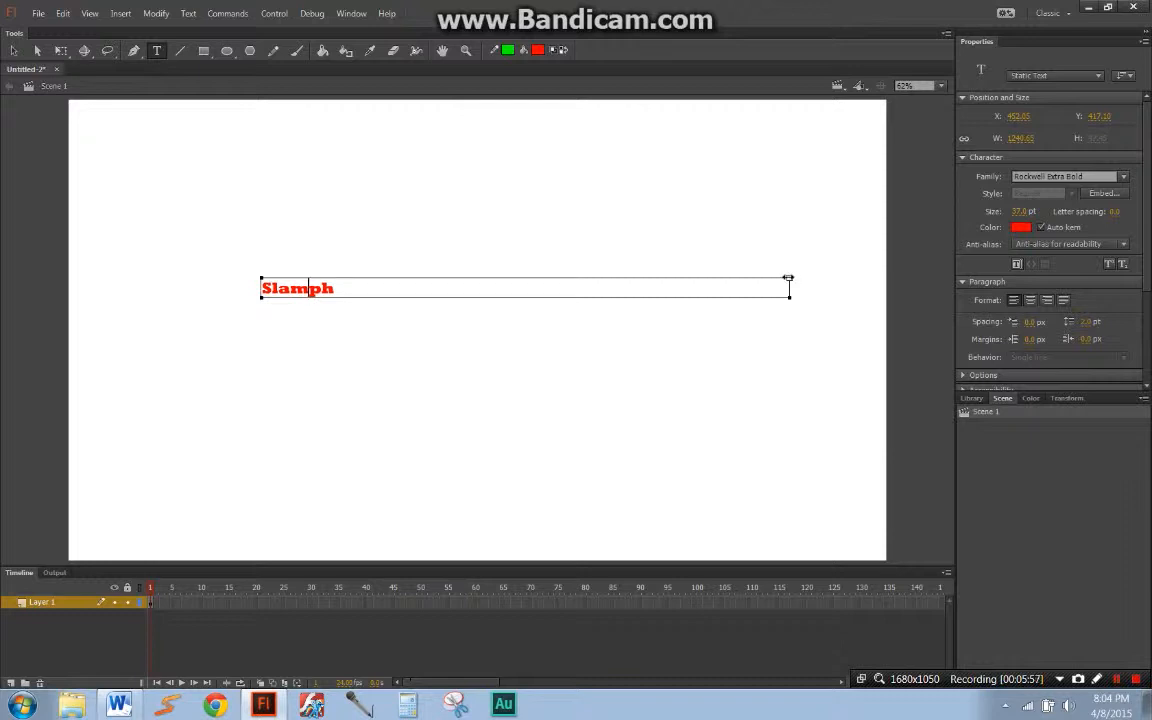
pyautogui.moveTo(789, 278); pyautogui.dragTo(360, 277)
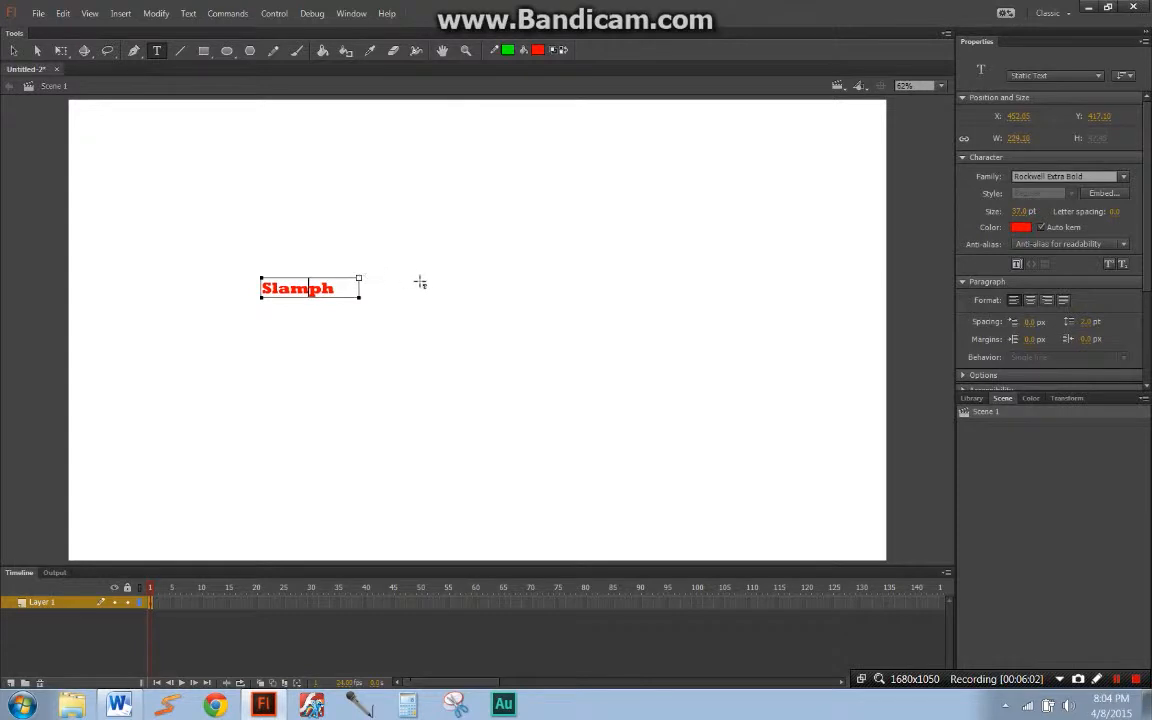
pyautogui.press('Escape')
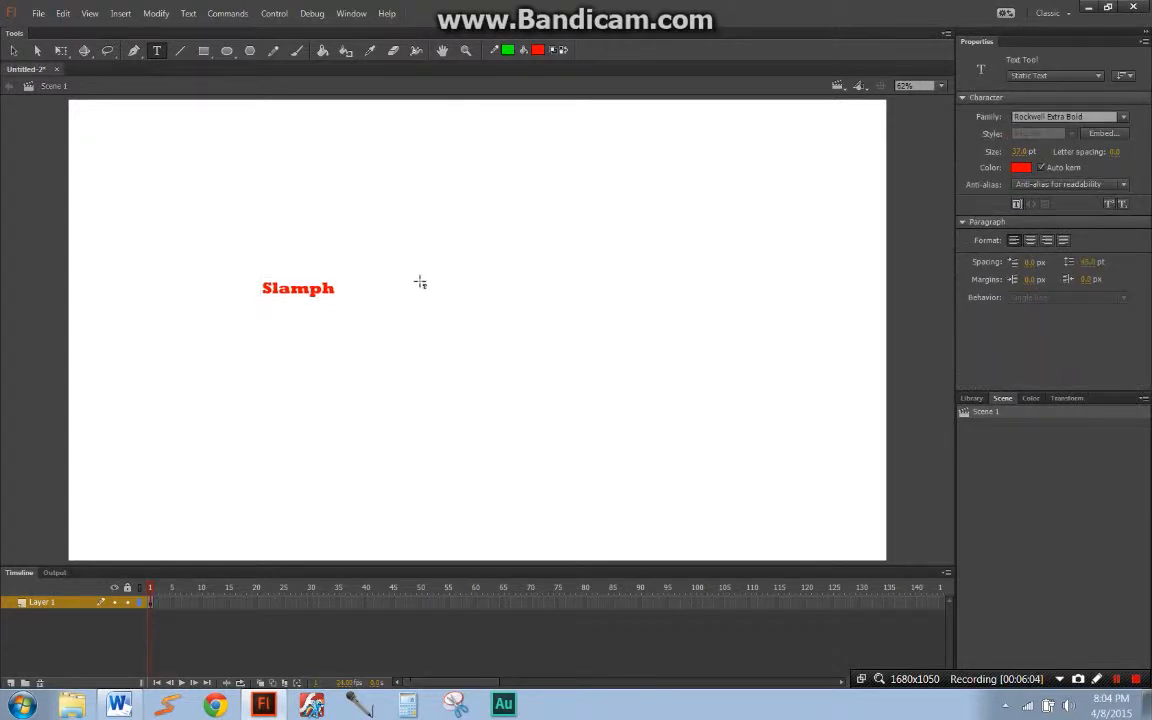
# Step: Move and scale the "Slamph" text to about 361 px wide near the stage's centre, and colour it blue
pyautogui.press('q')
pyautogui.moveTo(321, 290); pyautogui.dragTo(590, 255)
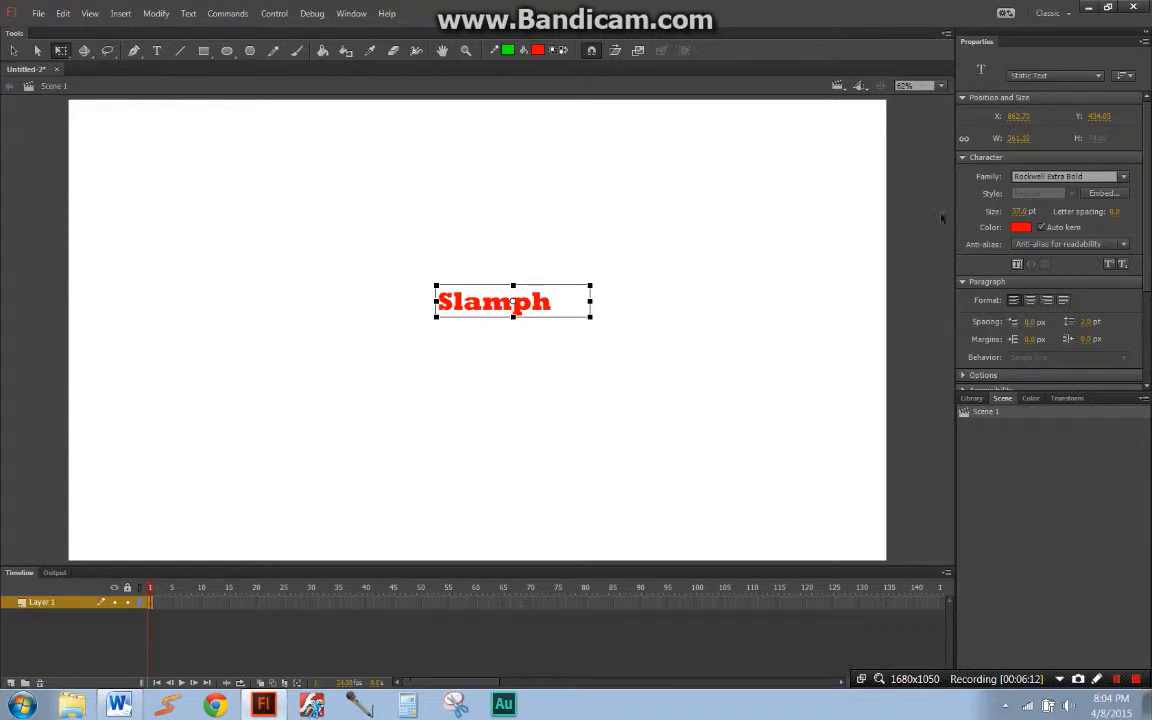
pyautogui.click(1022, 228)
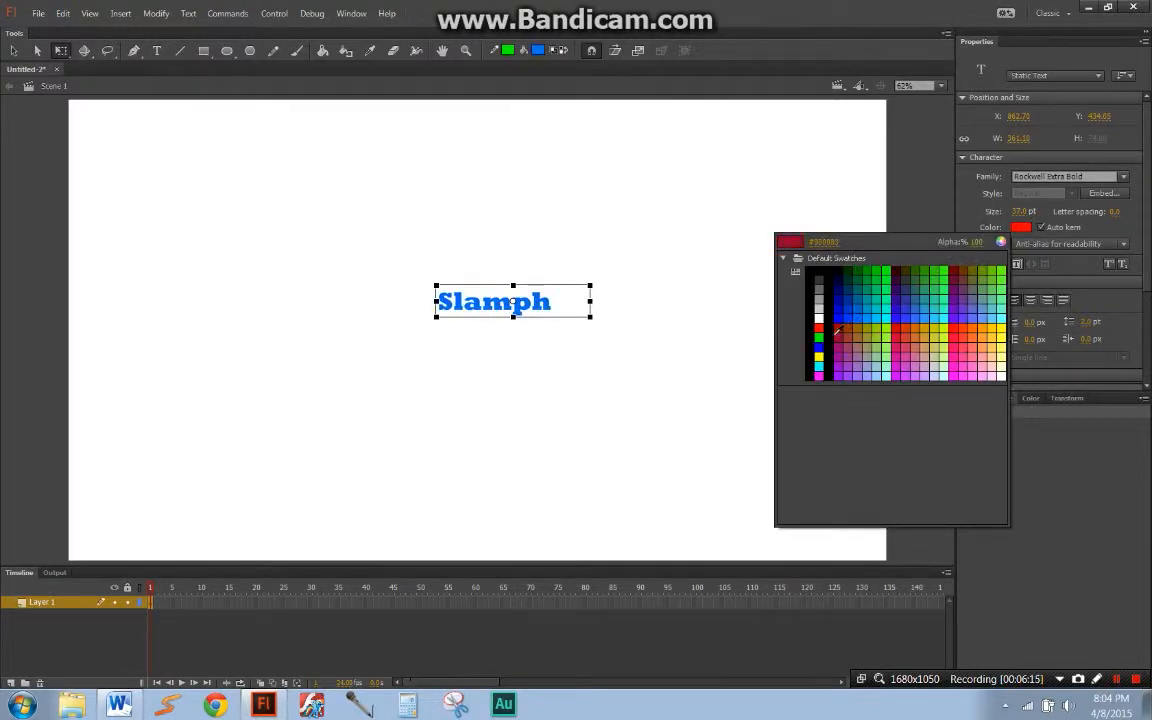
pyautogui.click(820, 346)
pyautogui.click(779, 362)
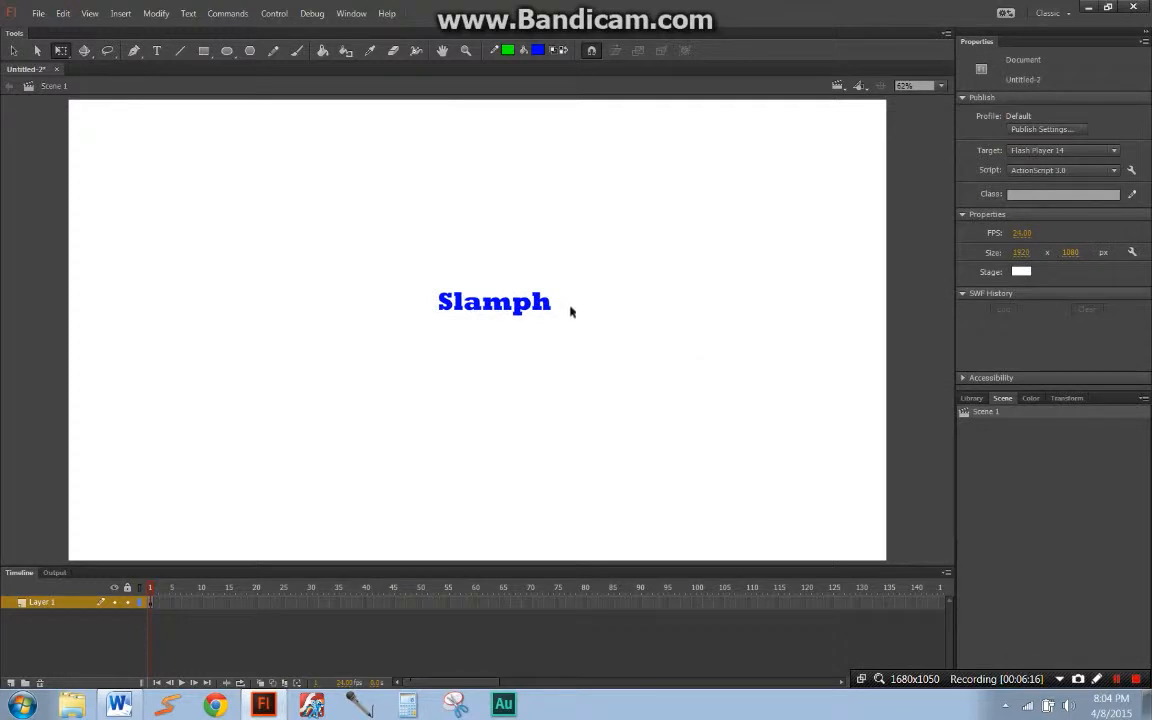
# Step: Rotate the "Slamph" text nearly upside down and change its font family to Pokemon GB
pyautogui.click(553, 308)
pyautogui.moveTo(604, 288); pyautogui.dragTo(430, 288)
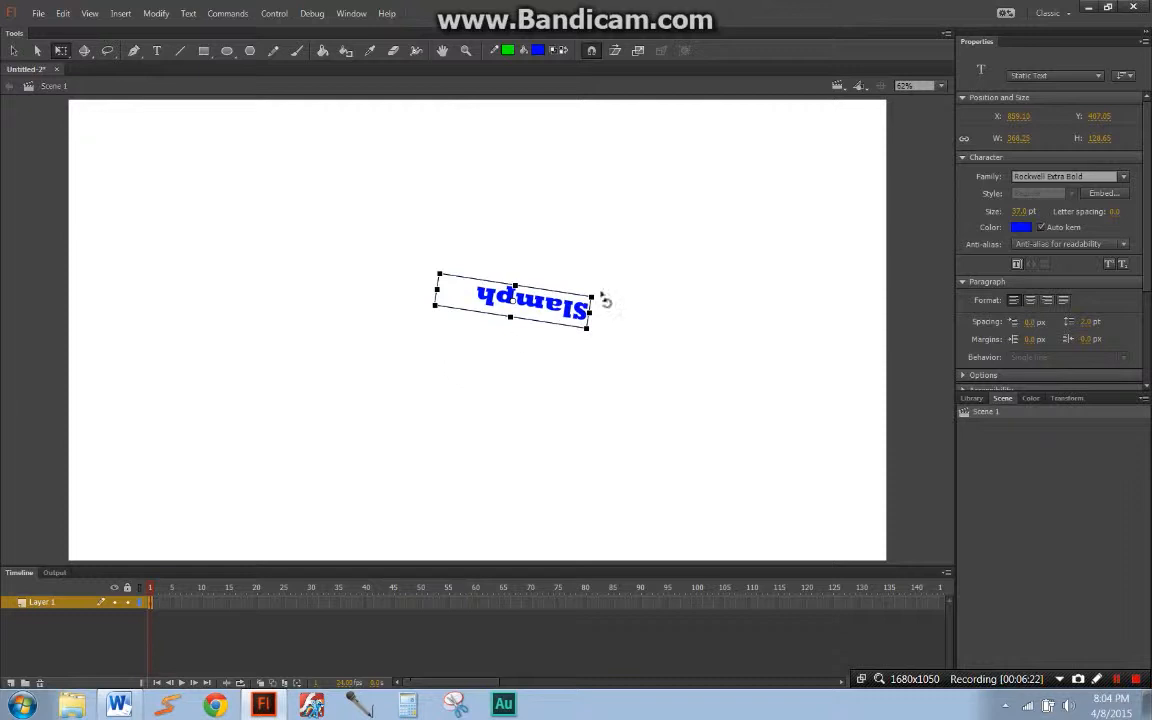
pyautogui.click(1122, 177)
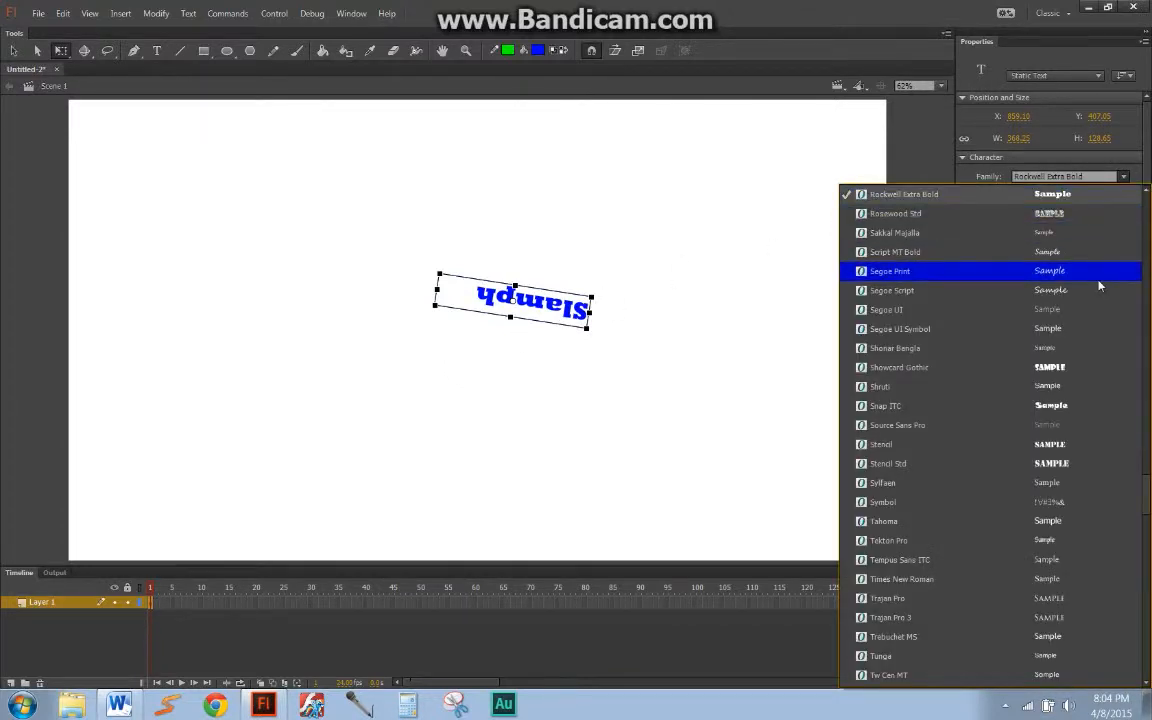
pyautogui.scroll(7, 1099, 287)
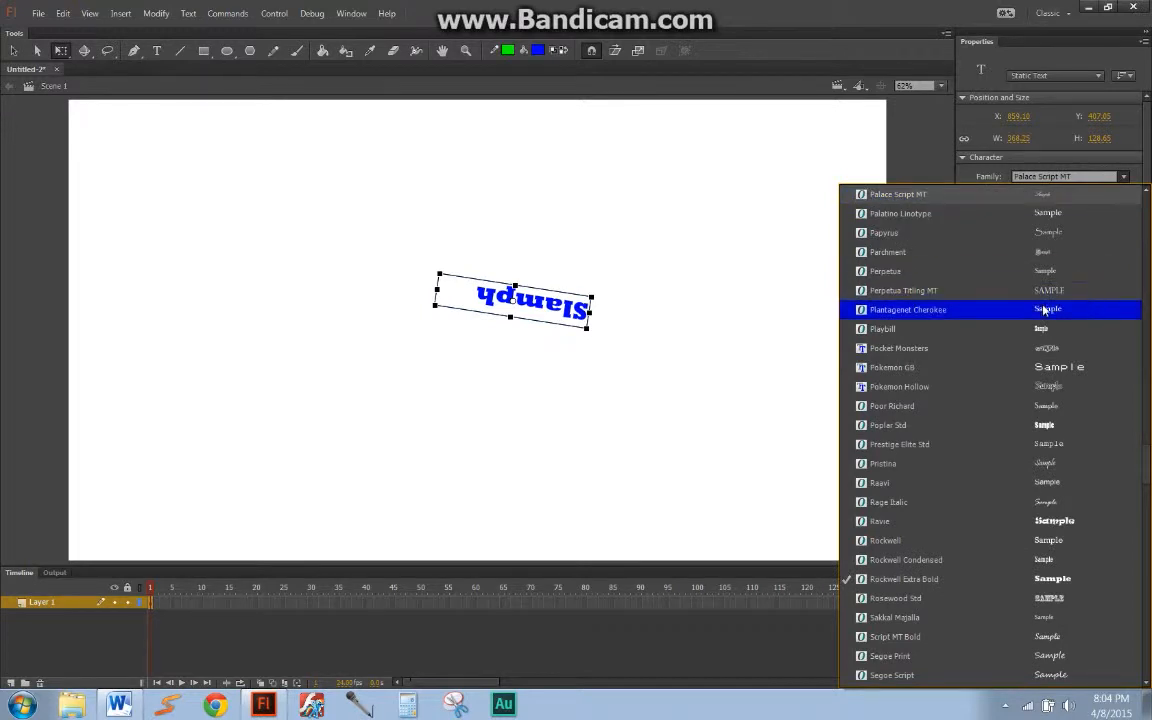
pyautogui.click(935, 368)
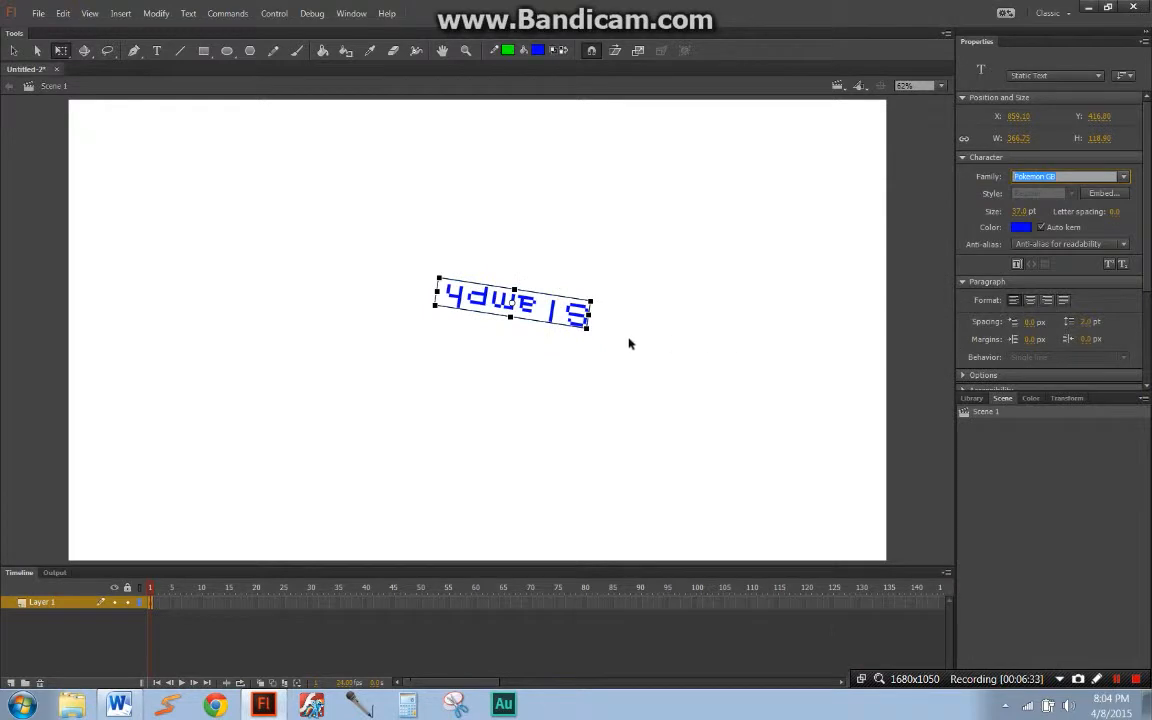
# Step: Rotate the "Slamph" text back to reading upright with a slight clockwise tilt, and look over its paragraph and filter options
pyautogui.moveTo(584, 340); pyautogui.dragTo(469, 254)
pyautogui.moveTo(604, 334); pyautogui.dragTo(766, 301)
pyautogui.moveTo(1146, 237); pyautogui.dragTo(1142, 329)
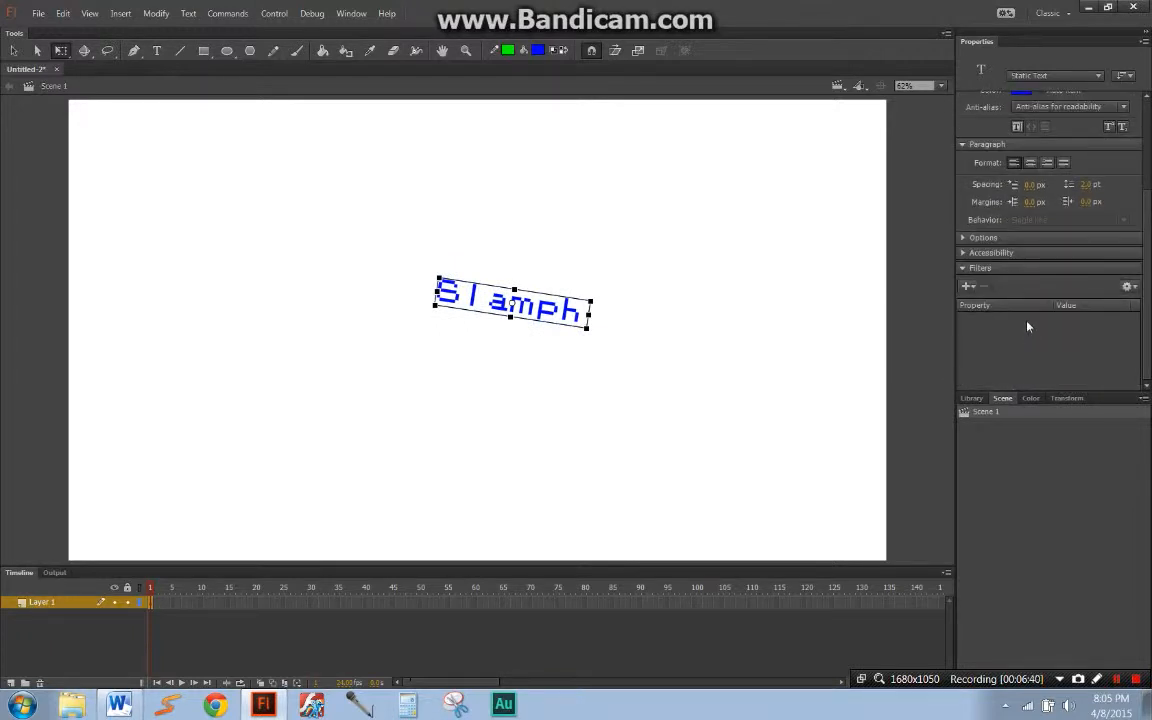
pyautogui.moveTo(1147, 300); pyautogui.dragTo(1144, 184)
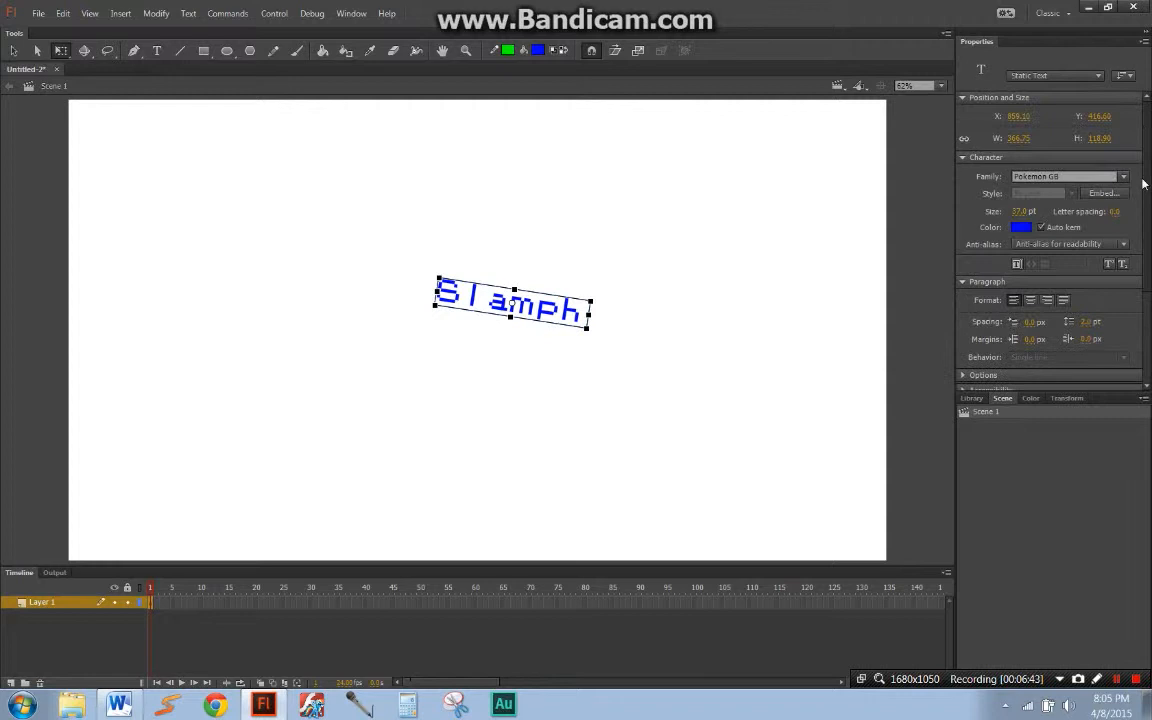
# Step: Delete the "Slamph" text from the stage
pyautogui.click(666, 297)
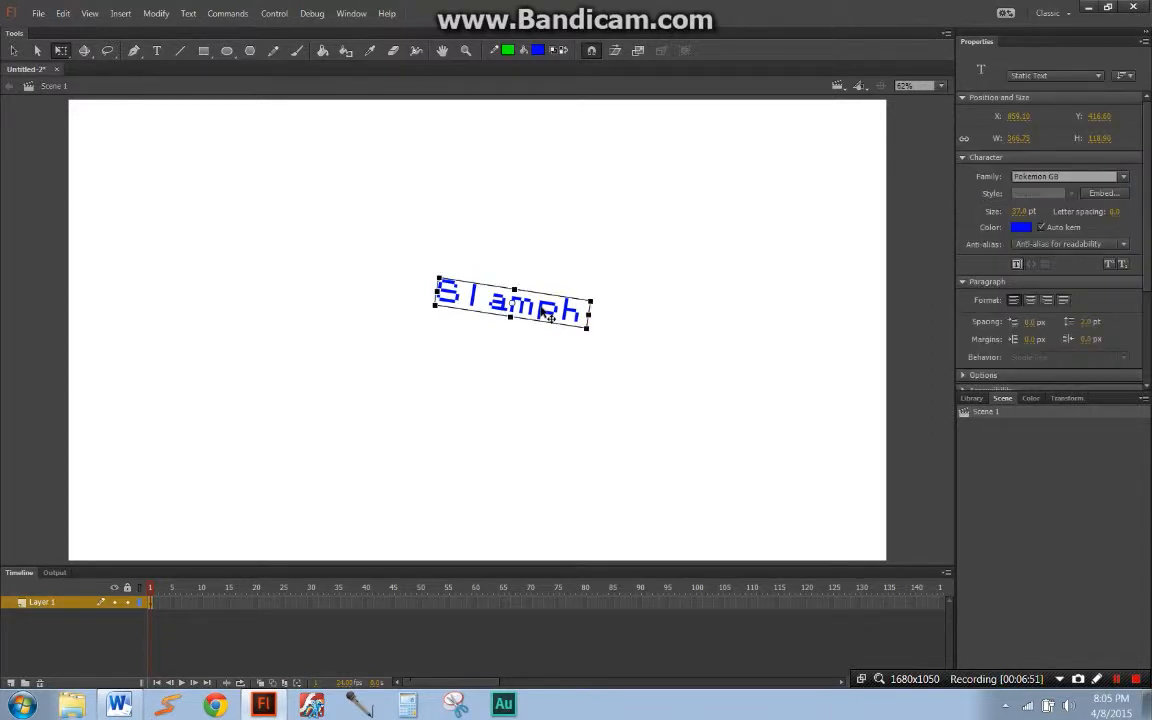
pyautogui.press('Delete')
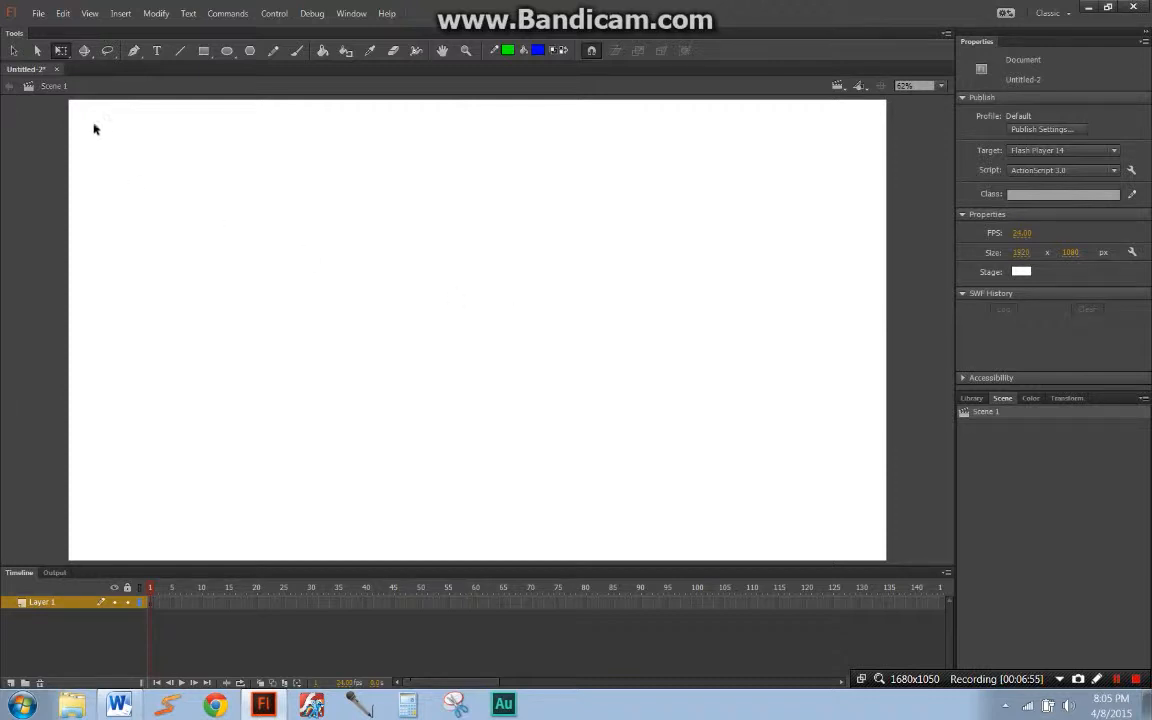
# Step: Draw a green straight line with the Line tool at stroke height 0.10, sloping gently down to the right across the upper stage
pyautogui.click(156, 51)
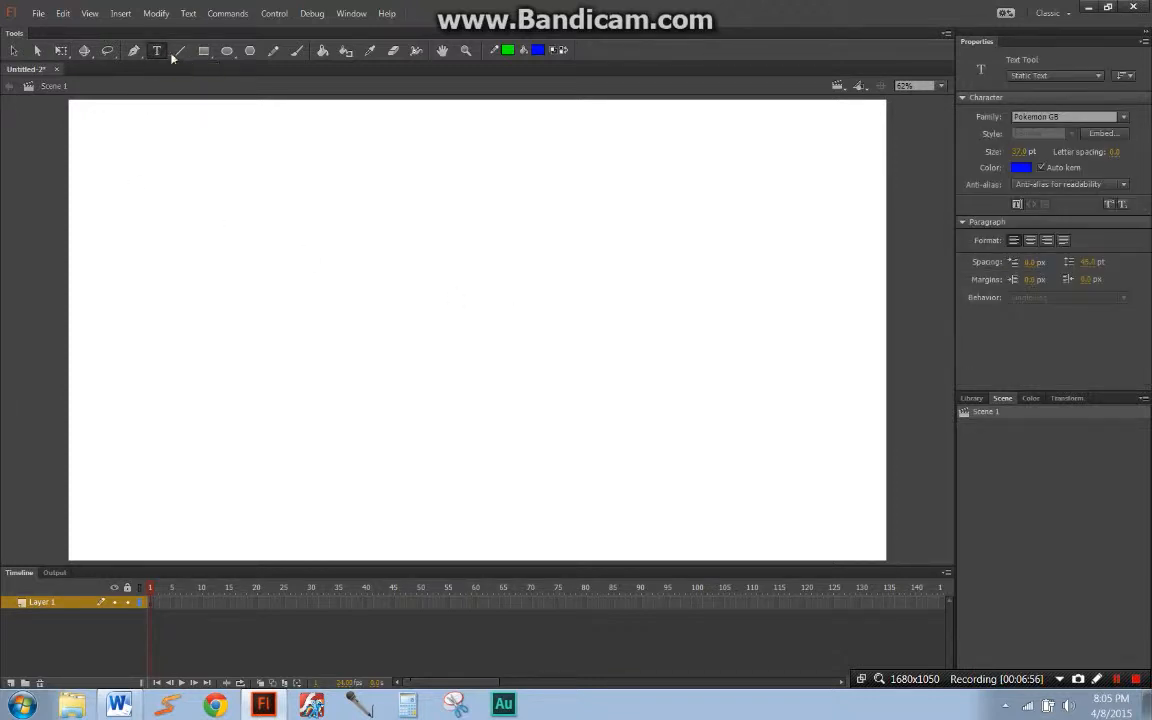
pyautogui.click(180, 52)
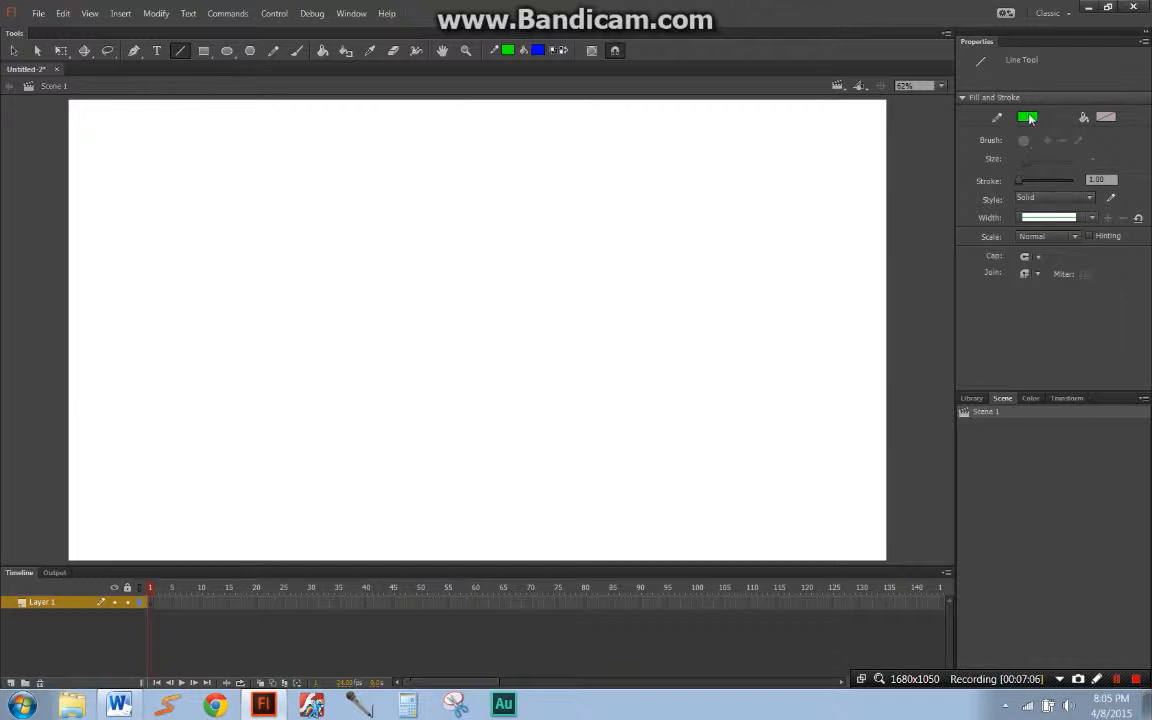
pyautogui.click(1108, 180)
pyautogui.write('0.')
pyautogui.press('Return')
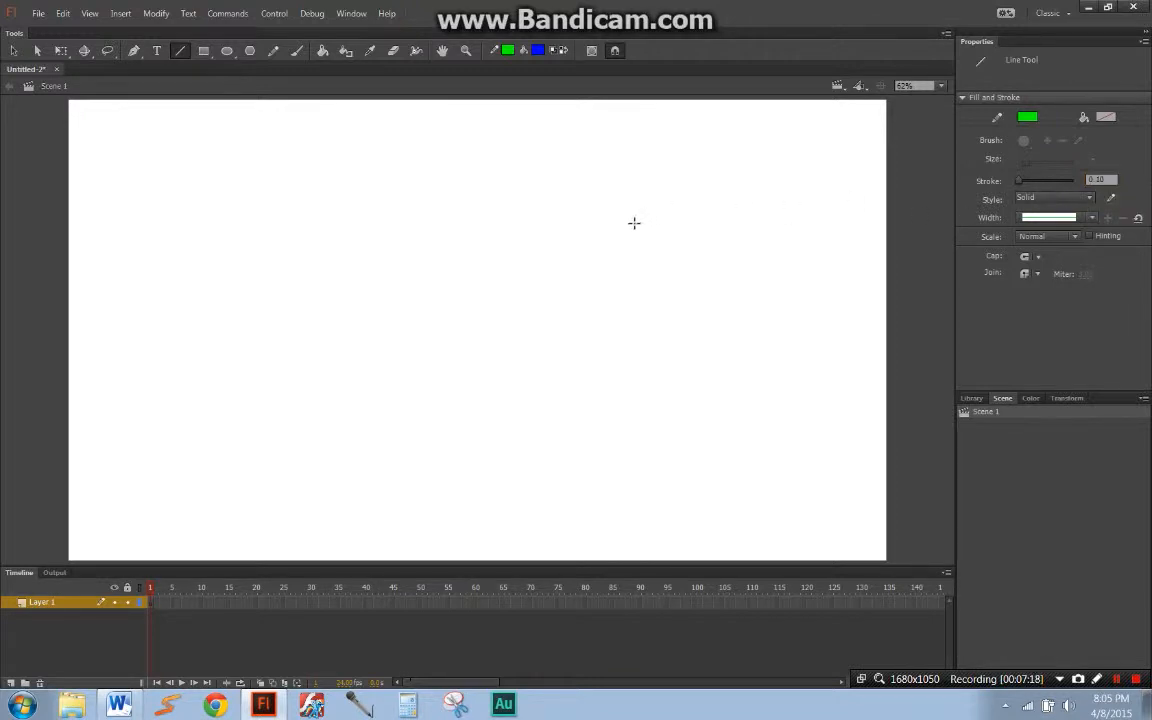
pyautogui.moveTo(205, 241); pyautogui.dragTo(589, 304)
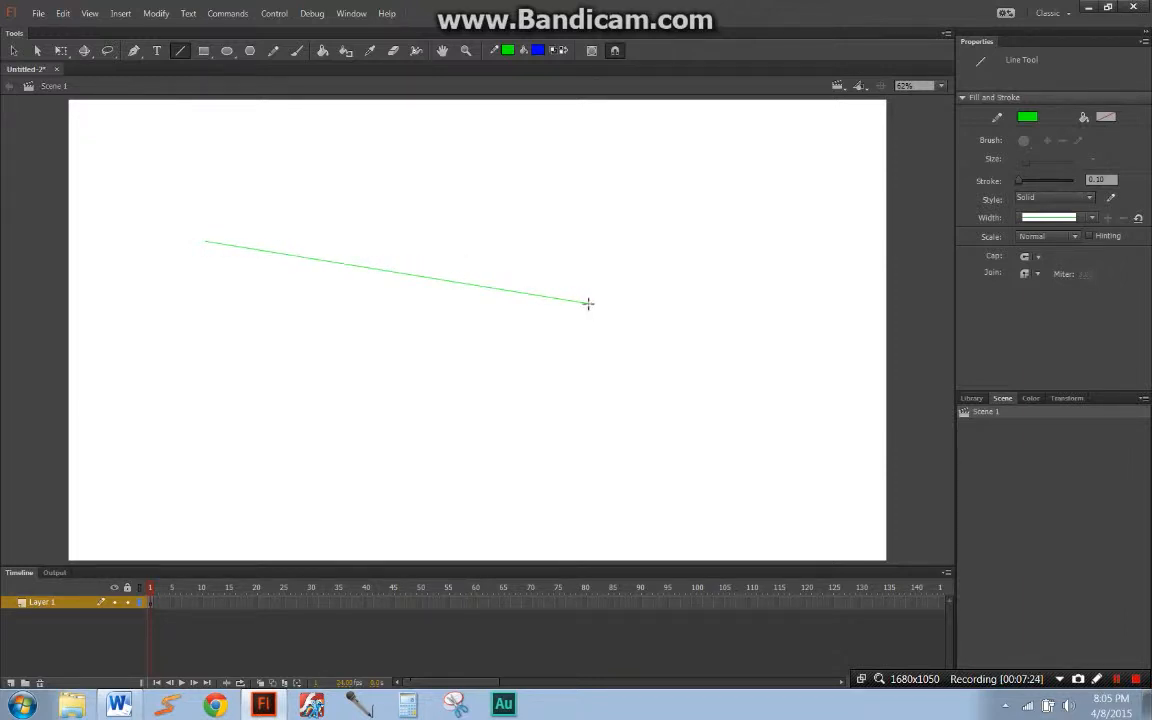
# Step: Draw a second green line with a 5.00 stroke, running diagonally from the upper right of the stage down toward its lower centre
pyautogui.click(1100, 179)
pyautogui.click(982, 208)
pyautogui.moveTo(864, 139)
pyautogui.mouseDown()
pyautogui.moveTo(728, 314)
pyautogui.moveTo(607, 427)
pyautogui.moveTo(565, 446)
pyautogui.mouseUp()
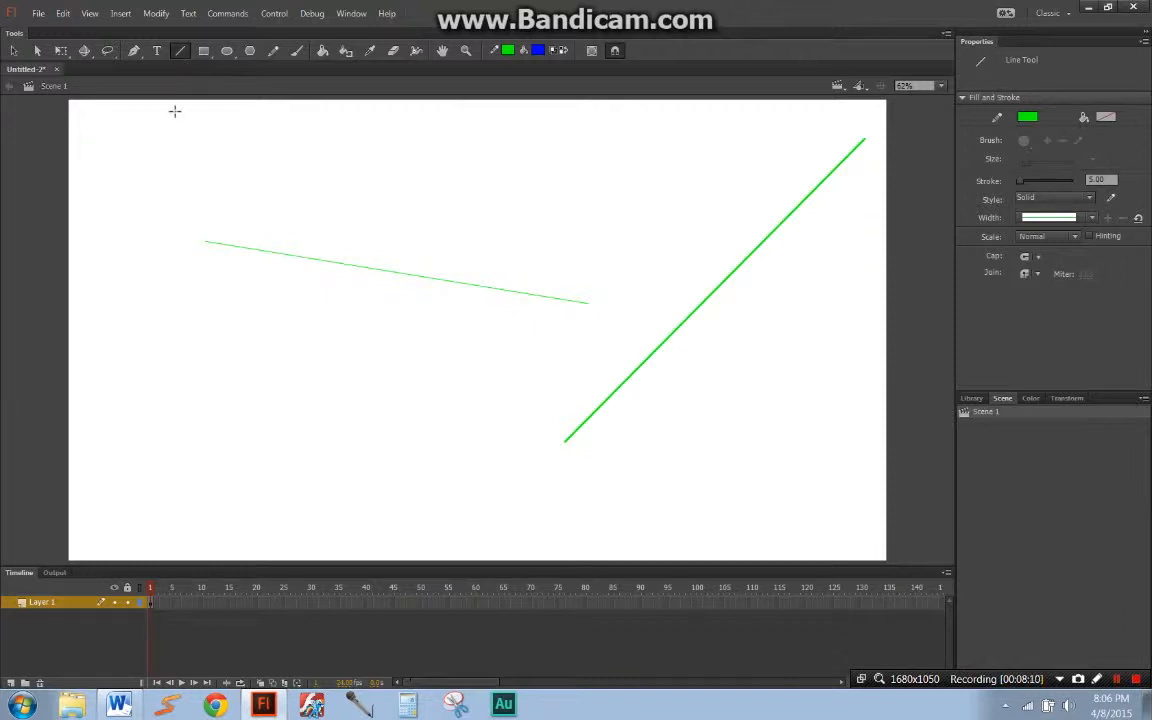
# Step: Use the Subselection tool to move the thin line's left endpoint up near the top centre, leaving its other end in place
pyautogui.click(38, 52)
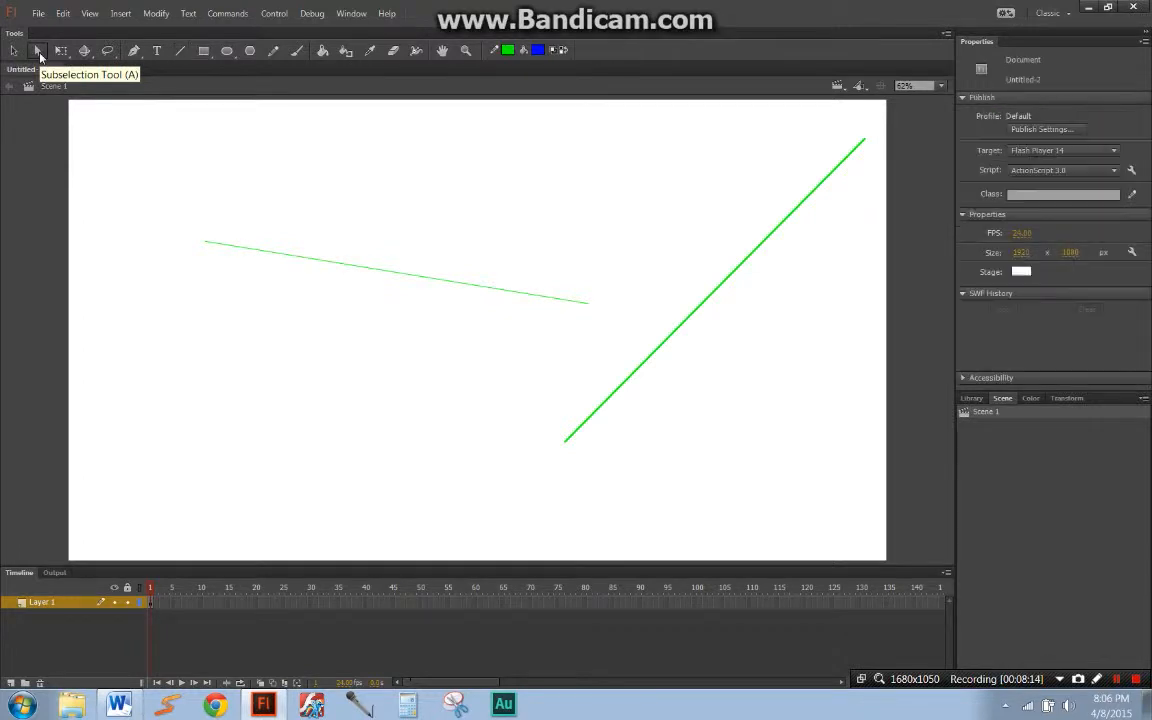
pyautogui.click(261, 252)
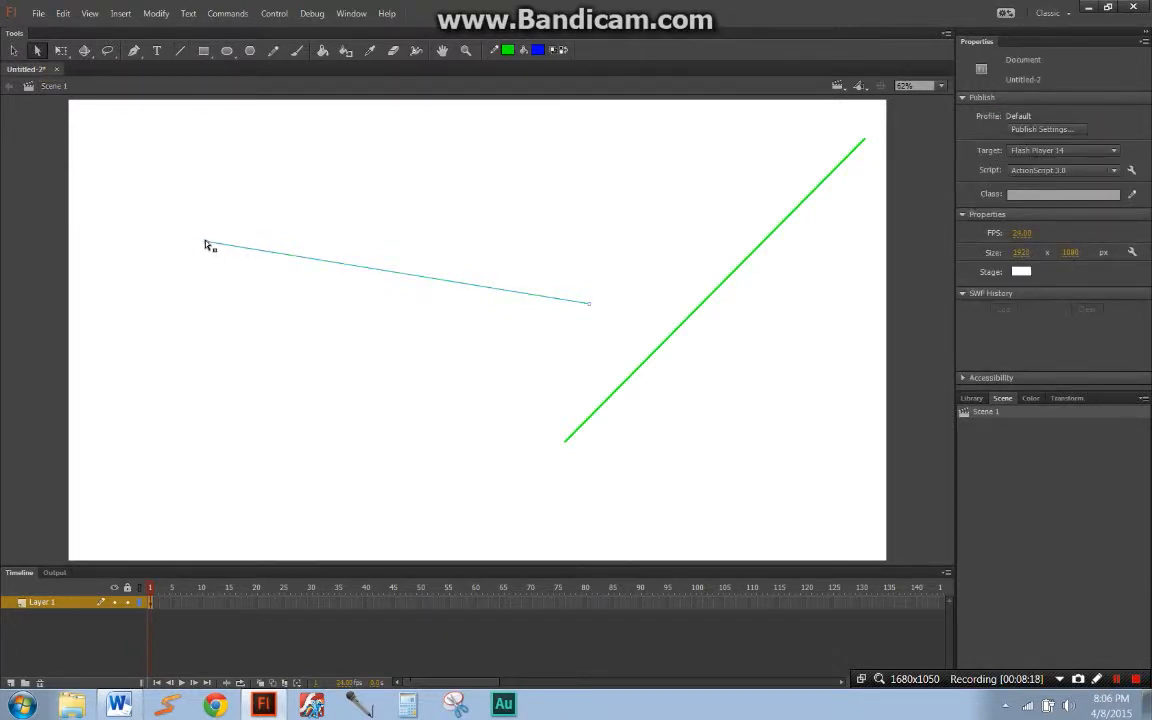
pyautogui.moveTo(206, 244); pyautogui.dragTo(522, 129)
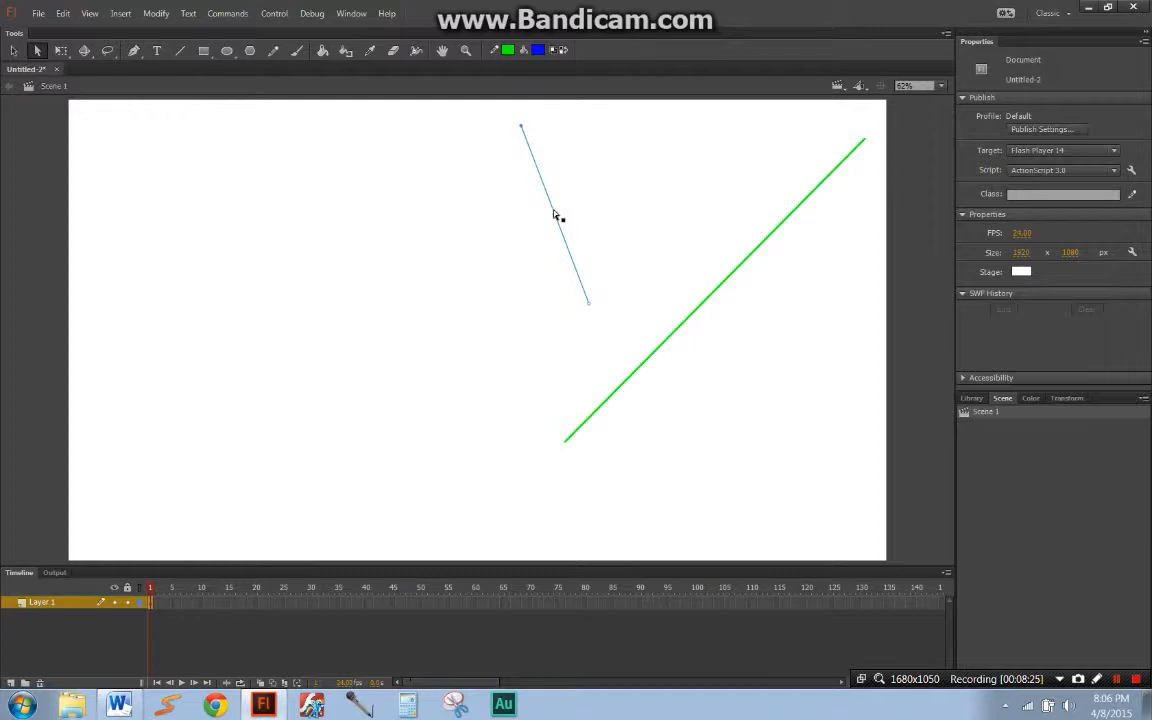
# Step: Nudge the whole thin line left and down to about X 743, Y 269, and deselect it
pyautogui.press('q')
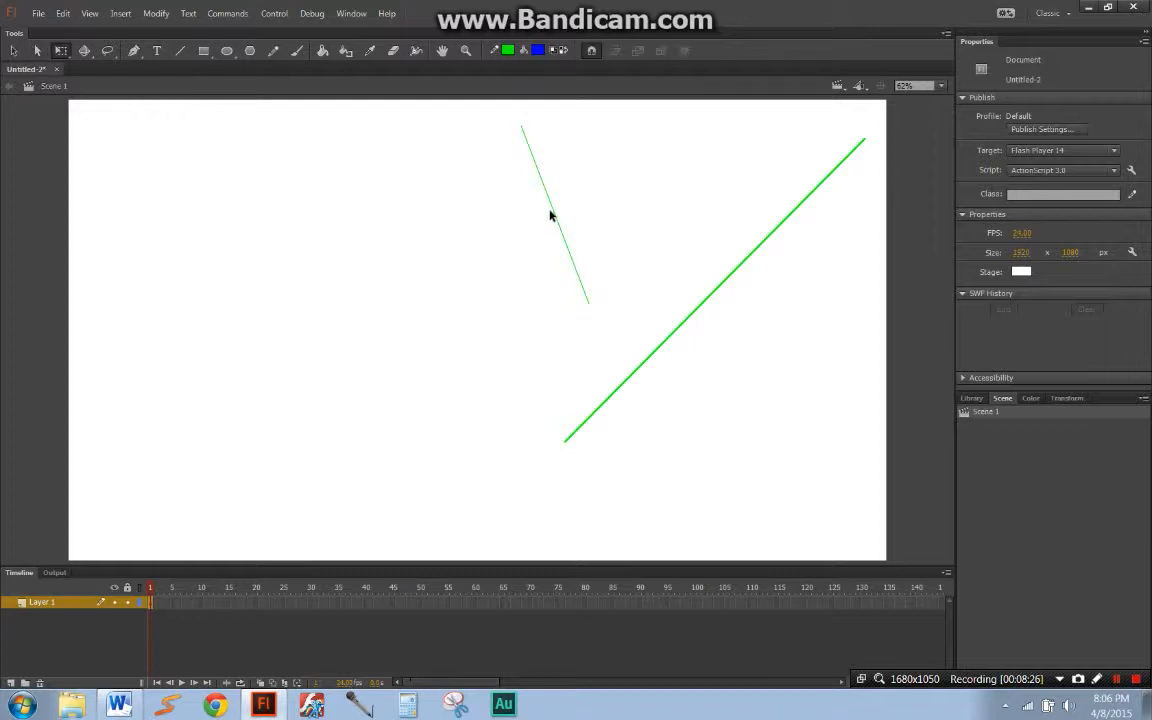
pyautogui.click(555, 219)
pyautogui.hotkey('shift', 'Left')
pyautogui.hotkey('shift', 'Left')
pyautogui.hotkey('shift', 'Left')
pyautogui.hotkey('shift', 'Left')
pyautogui.hotkey('shift', 'Left')
pyautogui.hotkey('shift', 'Left')
pyautogui.hotkey('shift', 'Left')
pyautogui.hotkey('shift', 'Left')
pyautogui.hotkey('shift', 'Left')
pyautogui.hotkey('shift', 'Left')
pyautogui.hotkey('shift', 'Left')
pyautogui.hotkey('shift', 'Left')
pyautogui.hotkey('shift', 'Left')
pyautogui.hotkey('shift', 'Left')
pyautogui.hotkey('shift', 'Left')
pyautogui.hotkey('shift', 'Left')
pyautogui.hotkey('shift', 'Left')
pyautogui.hotkey('shift', 'Left')
pyautogui.hotkey('shift', 'Left')
pyautogui.hotkey('shift', 'Down')
pyautogui.hotkey('shift', 'Down')
pyautogui.hotkey('shift', 'Left')
pyautogui.hotkey('shift', 'Left')
pyautogui.hotkey('shift', 'Left')
pyautogui.hotkey('shift', 'Left')
pyautogui.hotkey('shift', 'Left')
pyautogui.hotkey('shift', 'Left')
pyautogui.hotkey('shift', 'Left')
pyautogui.hotkey('shift', 'Down')
pyautogui.hotkey('shift', 'Left')
pyautogui.hotkey('shift', 'Left')
pyautogui.hotkey('shift', 'Left')
pyautogui.hotkey('shift', 'Left')
pyautogui.hotkey('shift', 'Left')
pyautogui.hotkey('shift', 'Left')
pyautogui.hotkey('shift', 'Down')
pyautogui.hotkey('shift', 'Down')
pyautogui.hotkey('shift', 'Down')
pyautogui.hotkey('shift', 'Down')
pyautogui.hotkey('shift', 'Down')
pyautogui.hotkey('shift', 'Down')
pyautogui.hotkey('shift', 'Down')
pyautogui.hotkey('shift', 'Left')
pyautogui.hotkey('shift', 'Down')
pyautogui.hotkey('shift', 'Down')
pyautogui.hotkey('shift', 'Down')
pyautogui.hotkey('shift', 'Down')
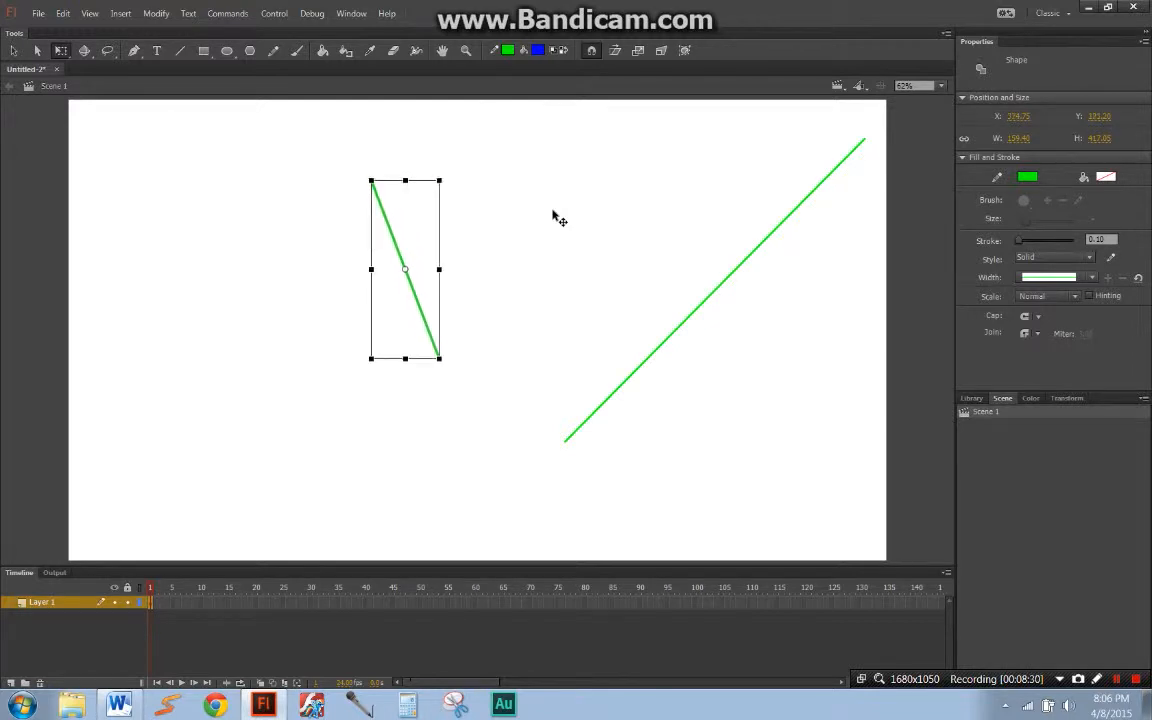
pyautogui.hotkey('shift', 'Right')
pyautogui.hotkey('shift', 'Right')
pyautogui.hotkey('shift', 'Right')
pyautogui.hotkey('shift', 'Down')
pyautogui.hotkey('shift', 'Down')
pyautogui.hotkey('shift', 'Down')
pyautogui.hotkey('shift', 'Left')
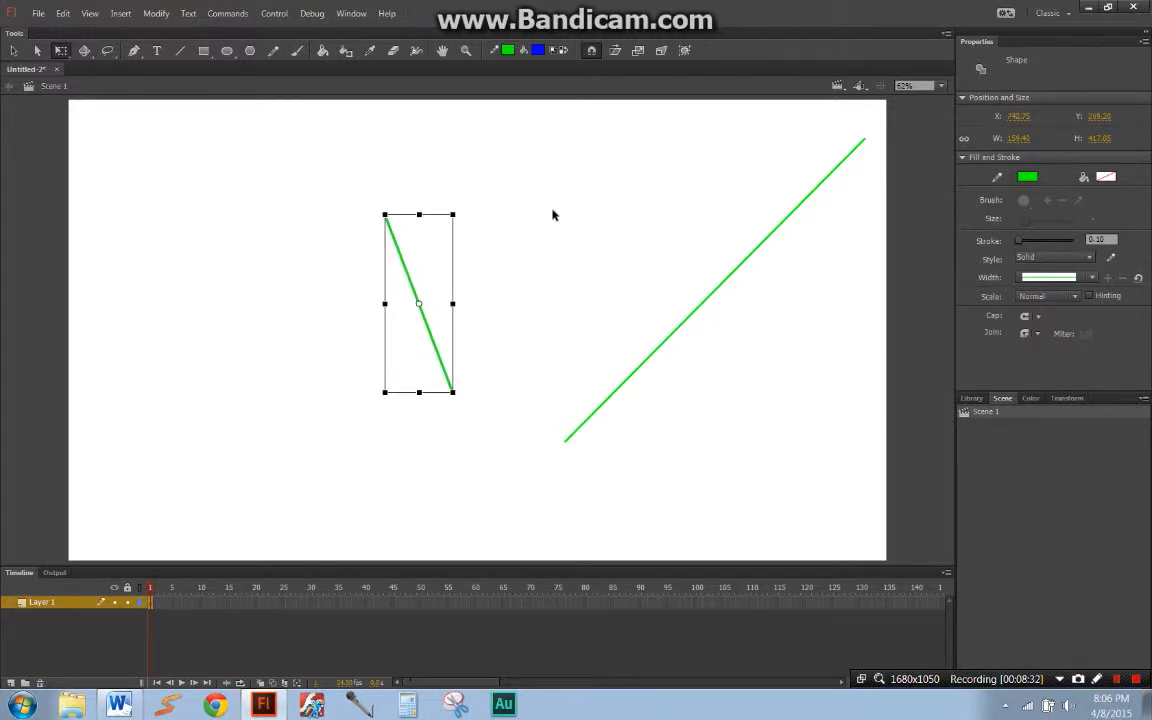
pyautogui.click(553, 215)
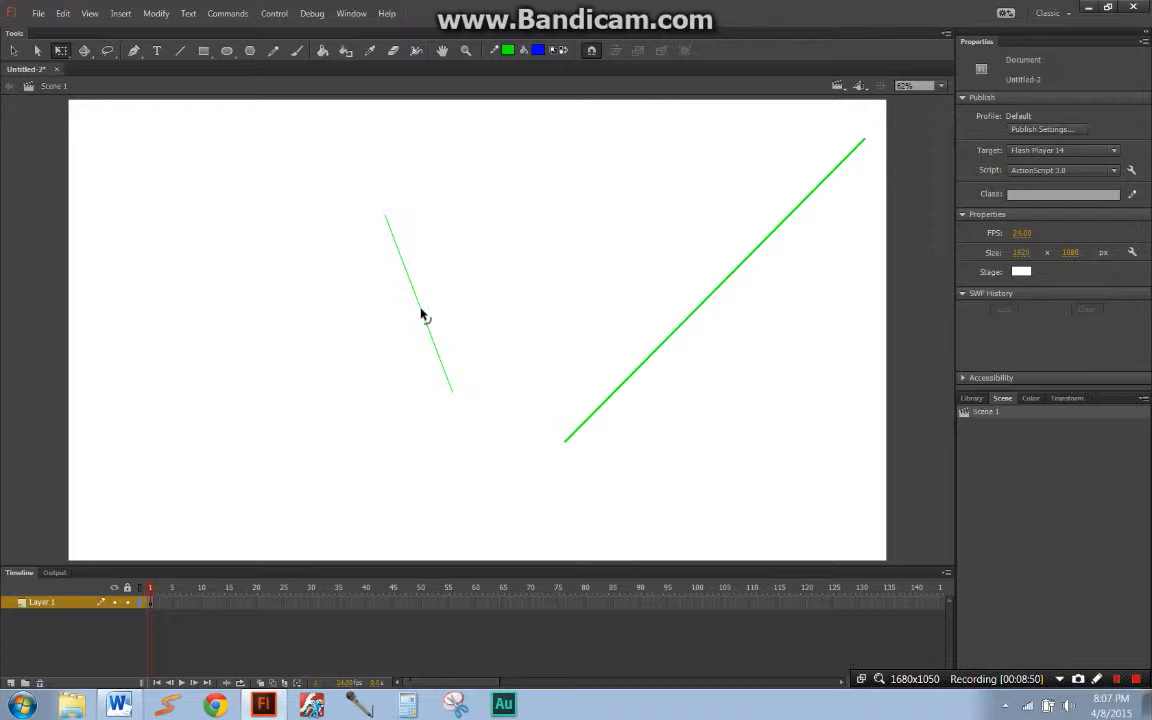
# Step: Bend the thin line into a leftward curve and swing its upper endpoint's curve handle to the right to form an S shape
pyautogui.moveTo(421, 314); pyautogui.dragTo(158, 266)
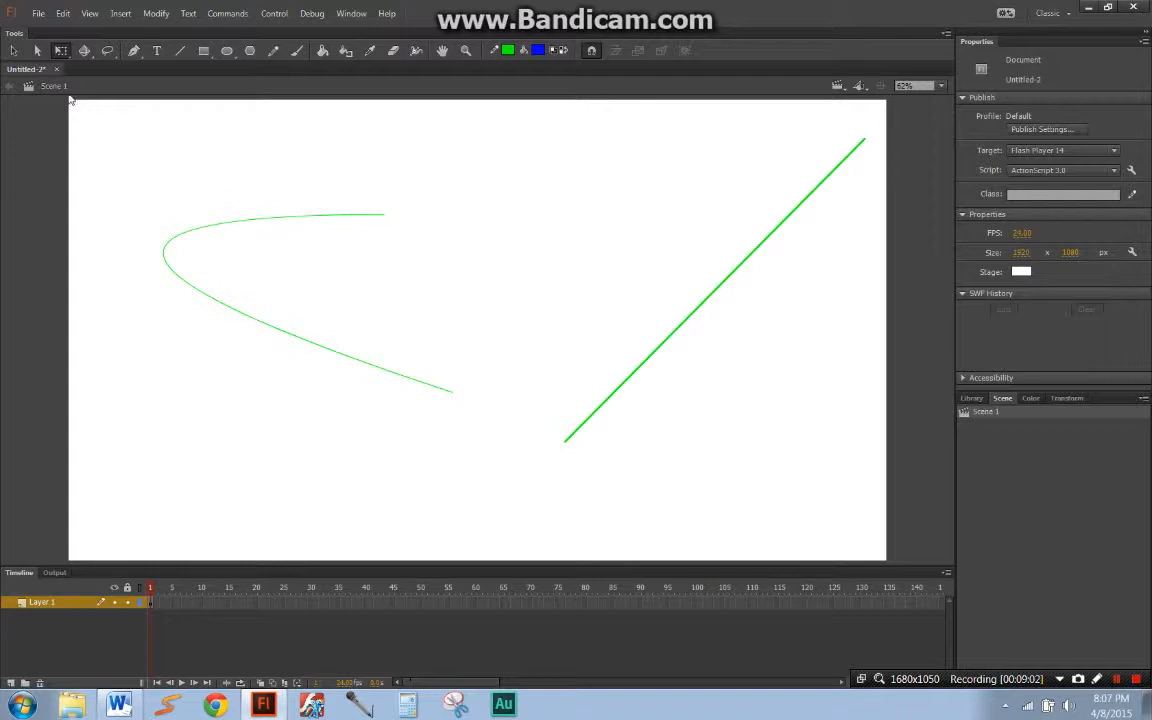
pyautogui.click(37, 50)
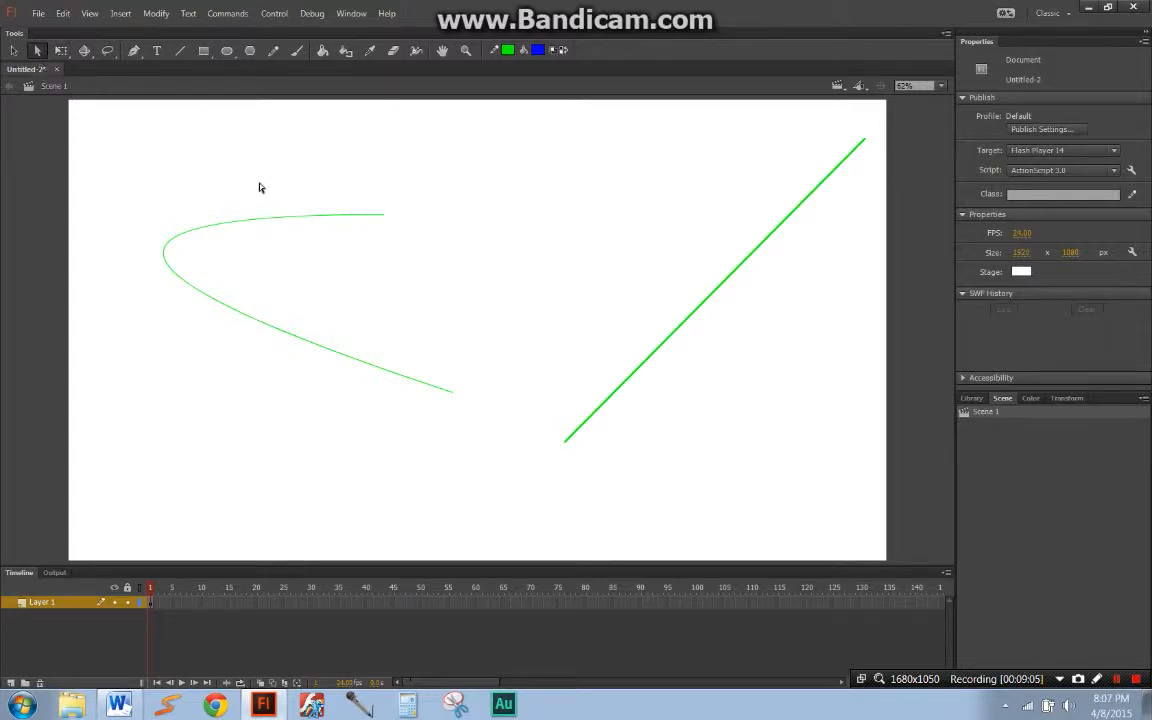
pyautogui.click(384, 216)
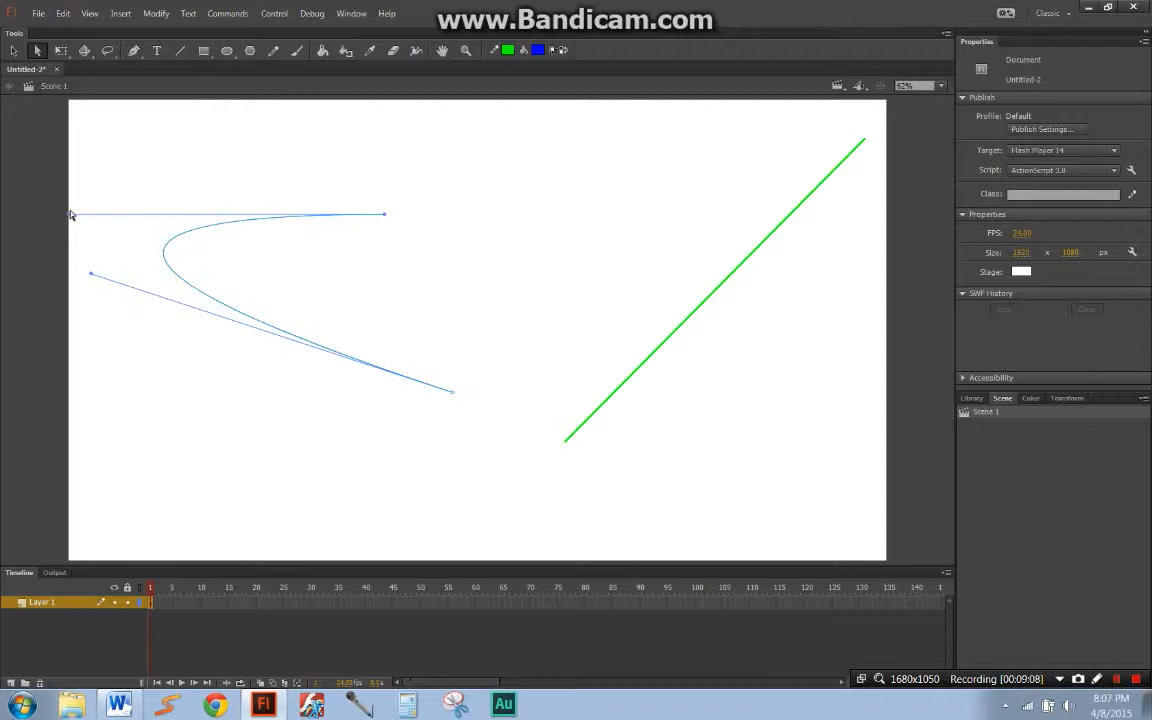
pyautogui.moveTo(69, 216); pyautogui.dragTo(640, 253)
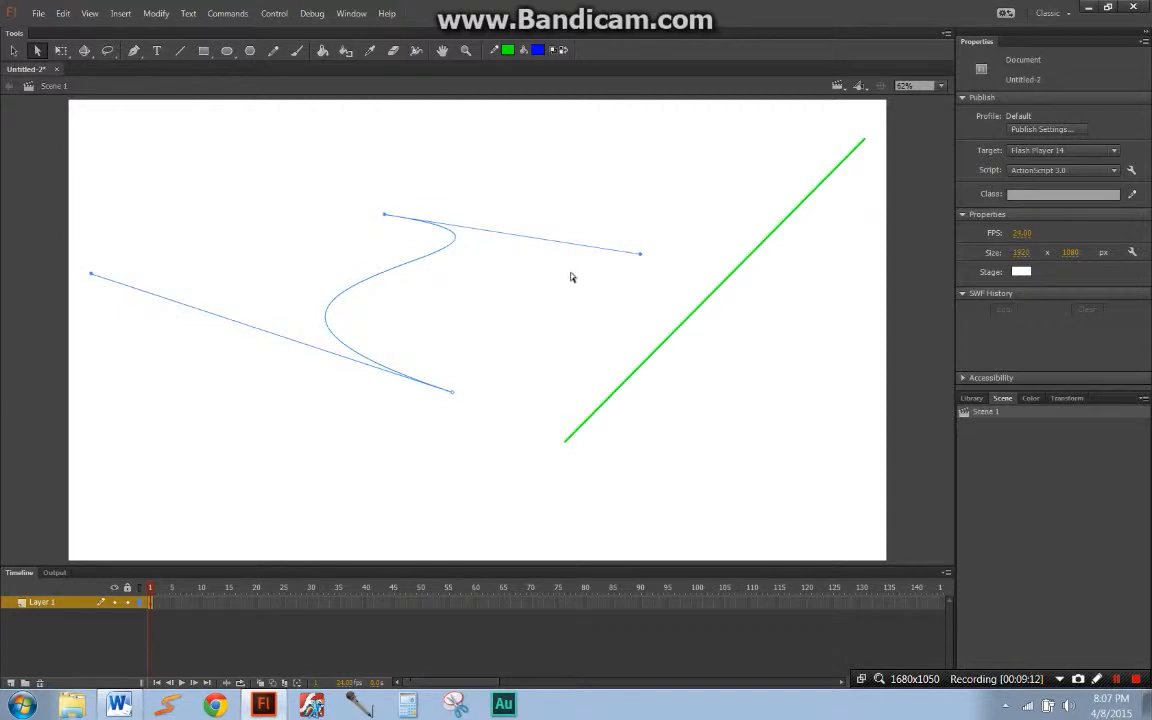
pyautogui.click(433, 283)
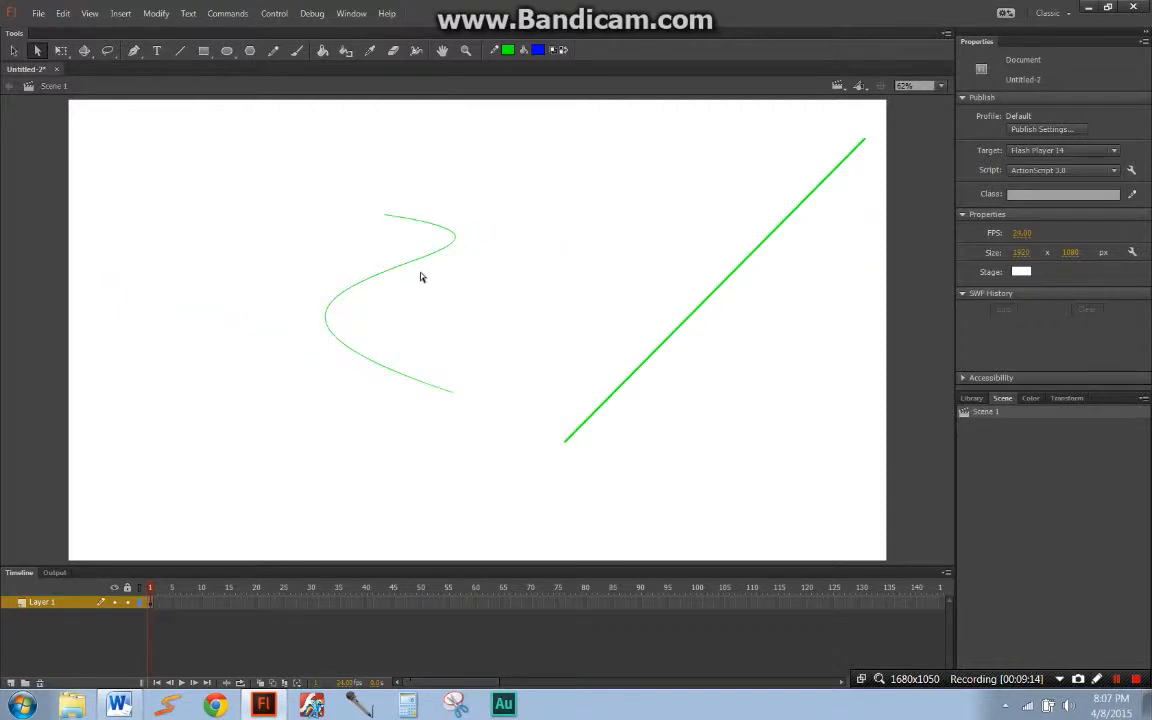
# Step: Draw connected straight segments with a 0.10 stroke from the S curve's lower end, zigzagging upward along its right side
pyautogui.press('q')
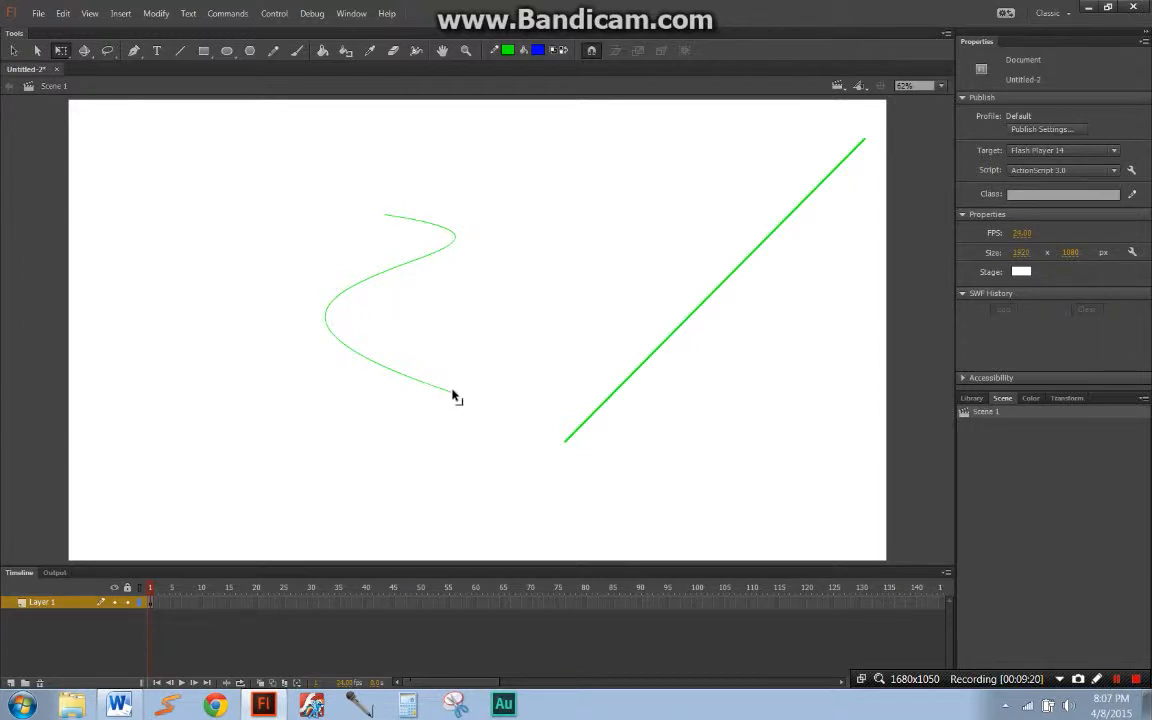
pyautogui.press('n')
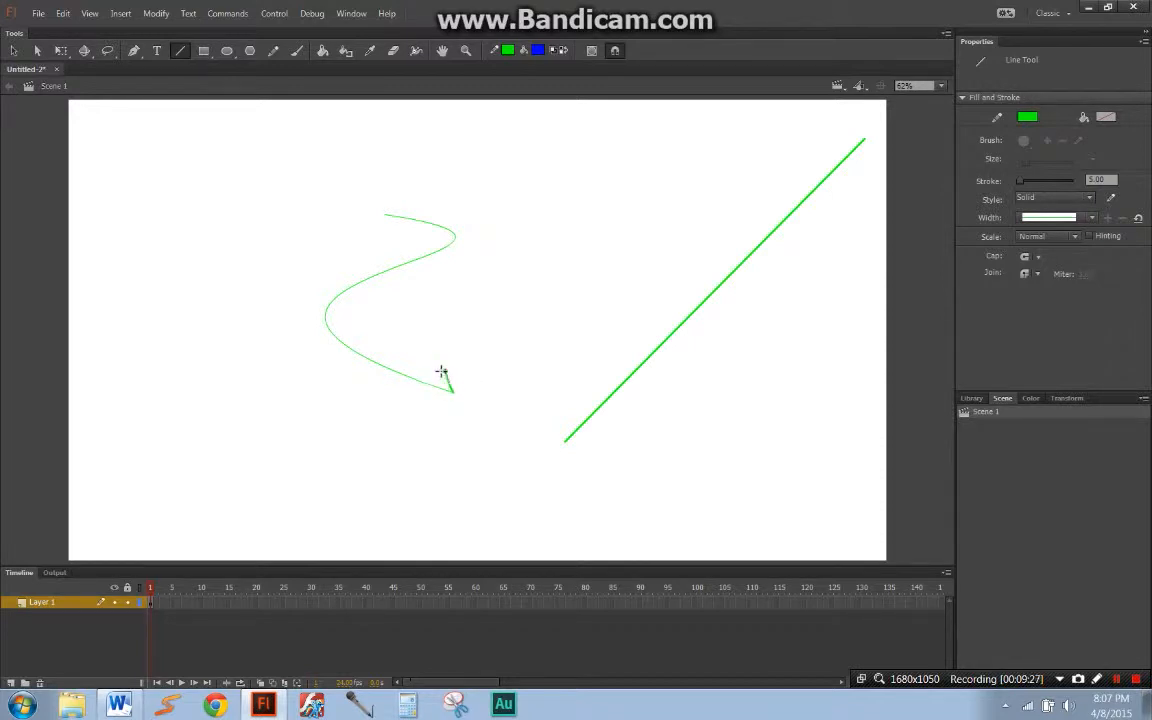
pyautogui.click(1016, 183)
pyautogui.write('0')
pyautogui.press('Return')
pyautogui.click(615, 50)
pyautogui.moveTo(451, 390)
pyautogui.mouseDown()
pyautogui.moveTo(440, 375)
pyautogui.moveTo(431, 388)
pyautogui.moveTo(444, 369)
pyautogui.moveTo(424, 383)
pyautogui.moveTo(470, 375)
pyautogui.moveTo(419, 383)
pyautogui.moveTo(429, 375)
pyautogui.moveTo(350, 314)
pyautogui.moveTo(473, 257)
pyautogui.mouseUp()
pyautogui.moveTo(473, 257)
pyautogui.mouseDown()
pyautogui.moveTo(476, 237)
pyautogui.moveTo(453, 204)
pyautogui.mouseUp()
# Step: Bend the zigzag segments to follow the S curve and join them to its upper end, closing the outline
pyautogui.press('q')
pyautogui.press('a')
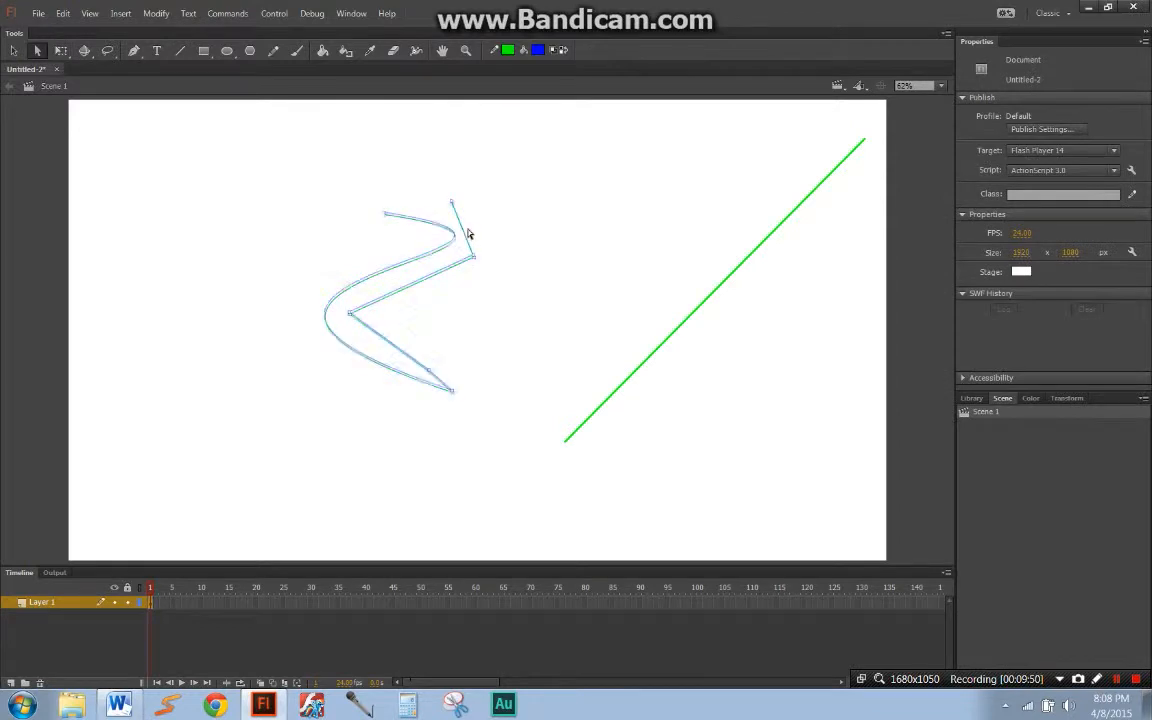
pyautogui.press('q')
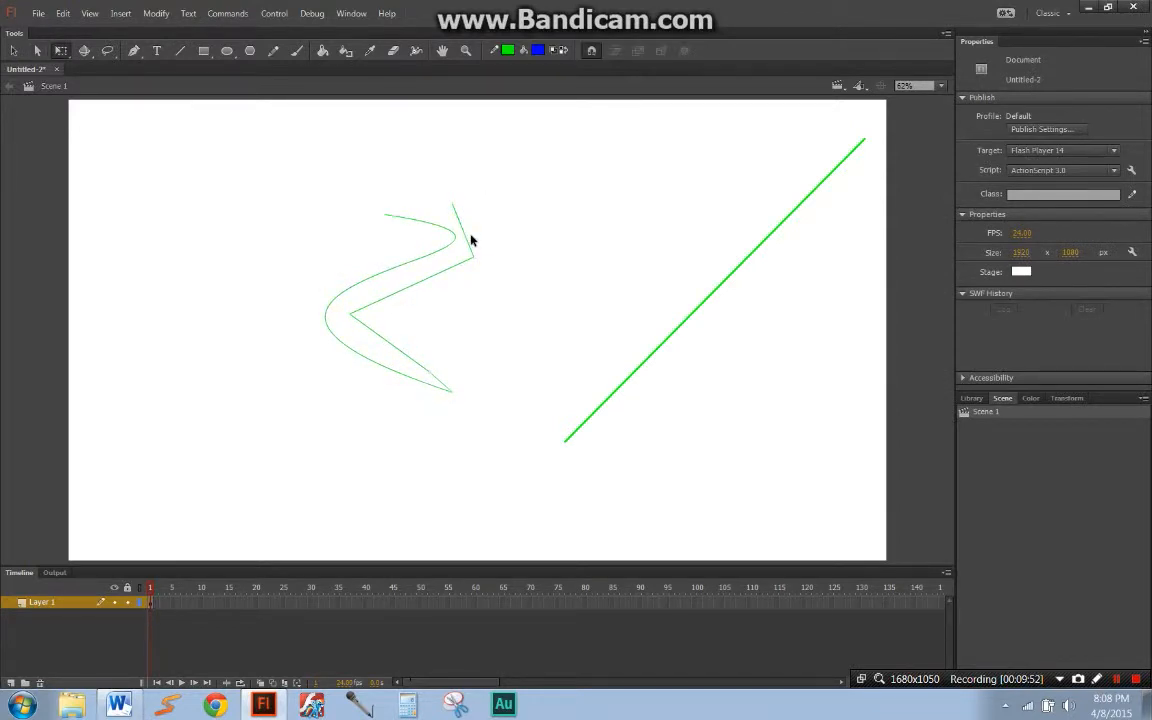
pyautogui.moveTo(453, 207); pyautogui.dragTo(483, 250)
pyautogui.press('a')
pyautogui.click(389, 219)
pyautogui.moveTo(383, 337); pyautogui.dragTo(362, 346)
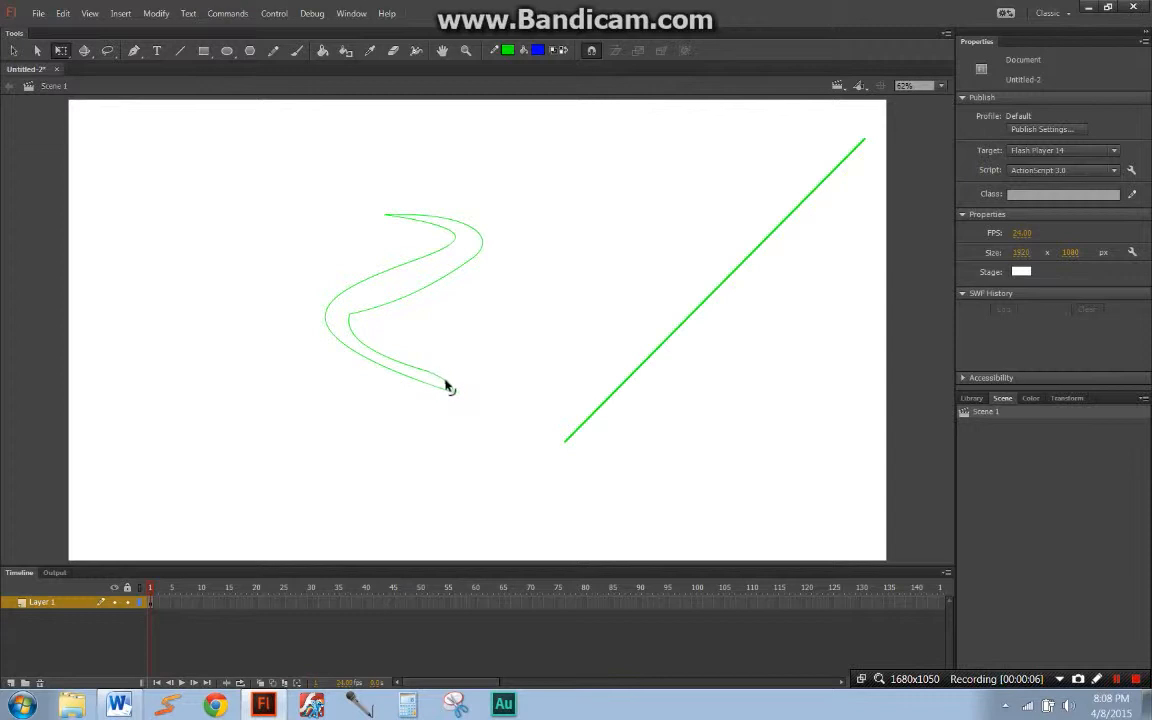
pyautogui.moveTo(422, 215); pyautogui.dragTo(423, 208)
# Step: Fill the closed S-shaped outline with blue using the Paint Bucket tool
pyautogui.press('k')
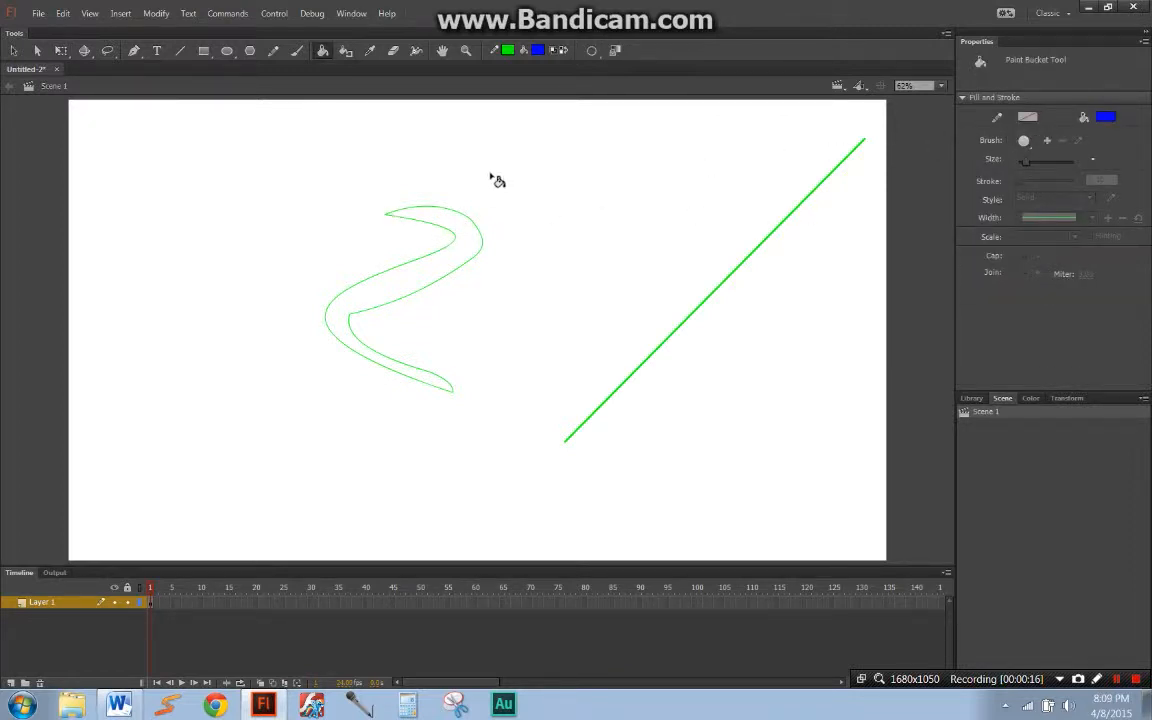
pyautogui.click(463, 258)
# Step: Delete the S shape and the diagonal line together to clear the stage
pyautogui.press('q')
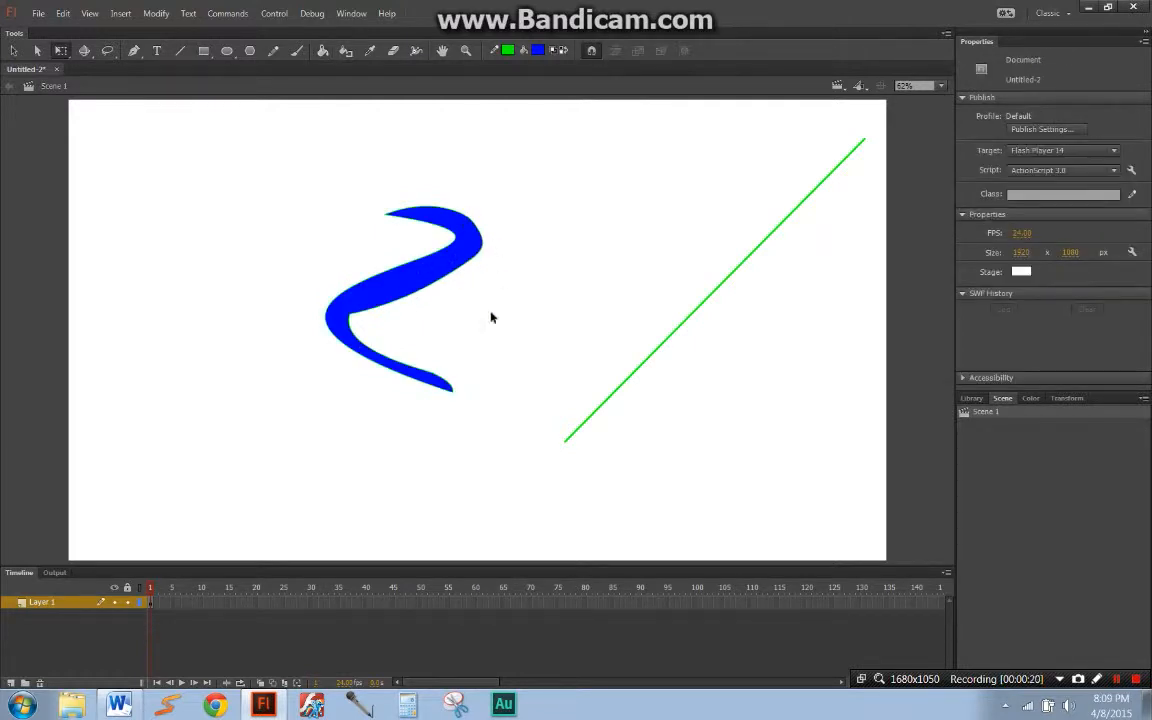
pyautogui.hotkey('ctrl', 'a')
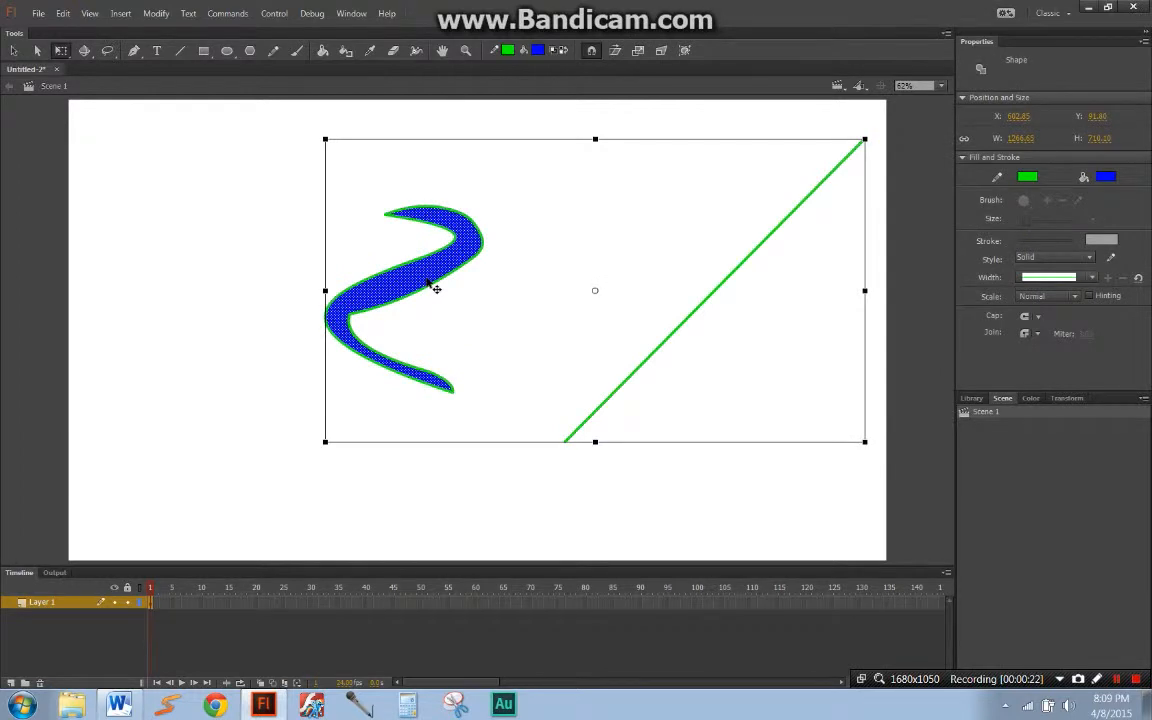
pyautogui.press('Delete')
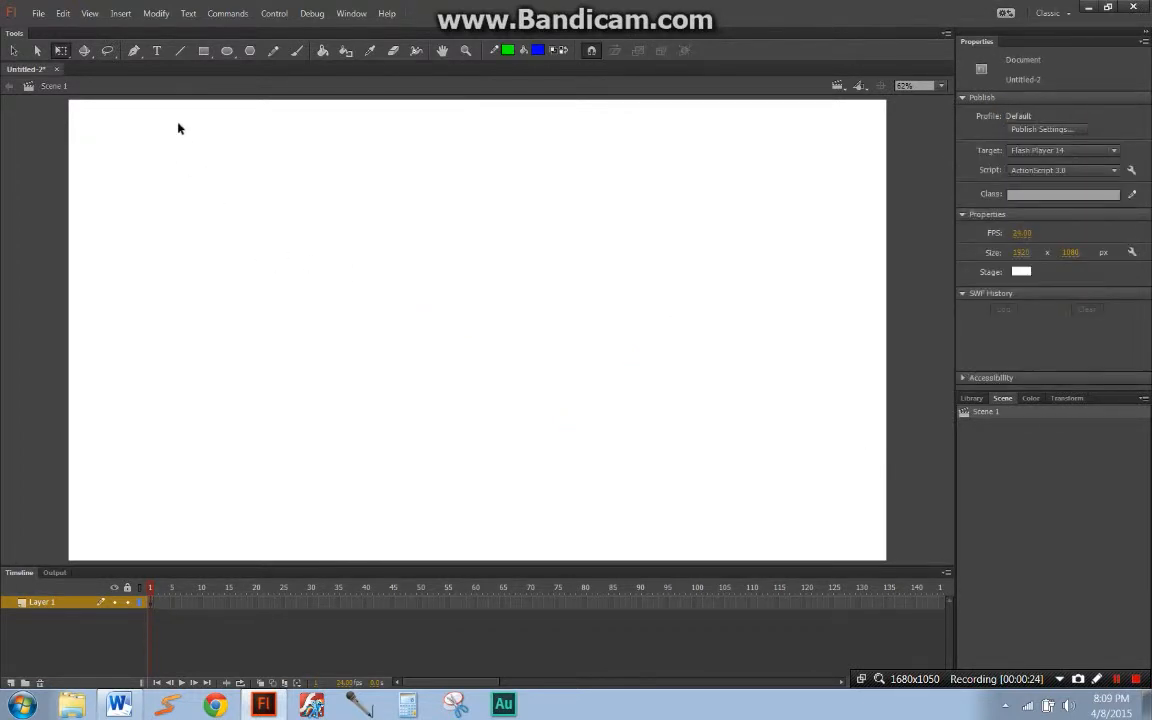
# Step: Look over the variants and options of the Rectangle and Oval tools
pyautogui.click(203, 52)
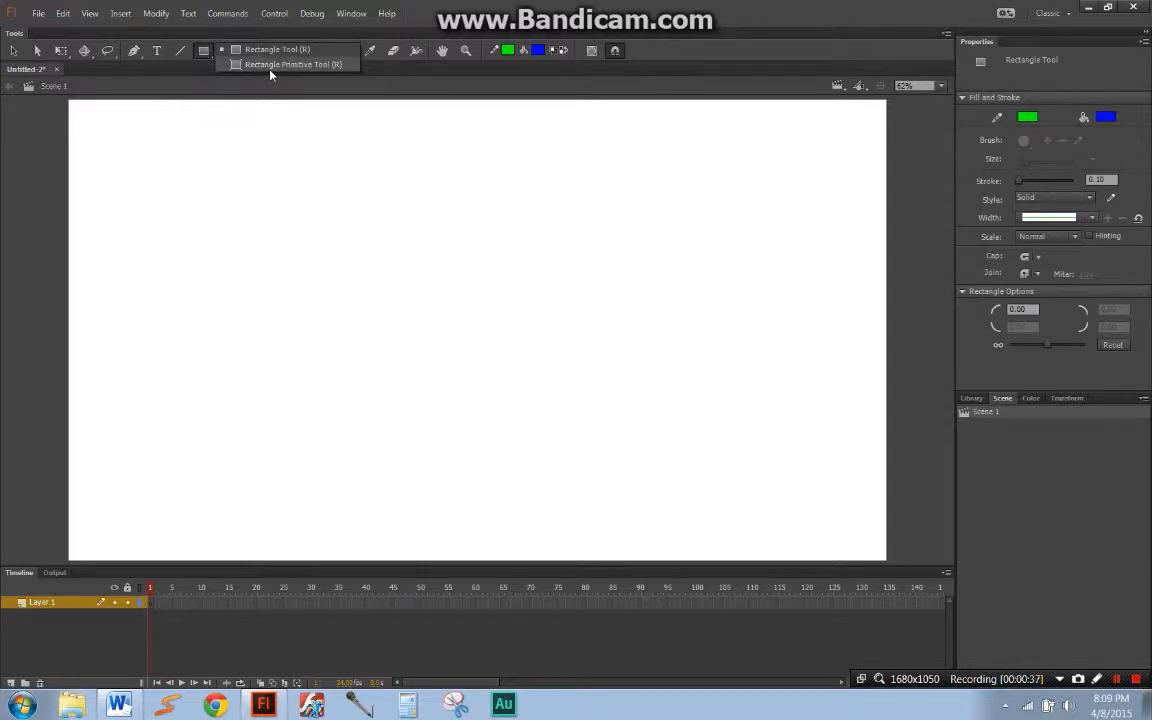
pyautogui.click(264, 121)
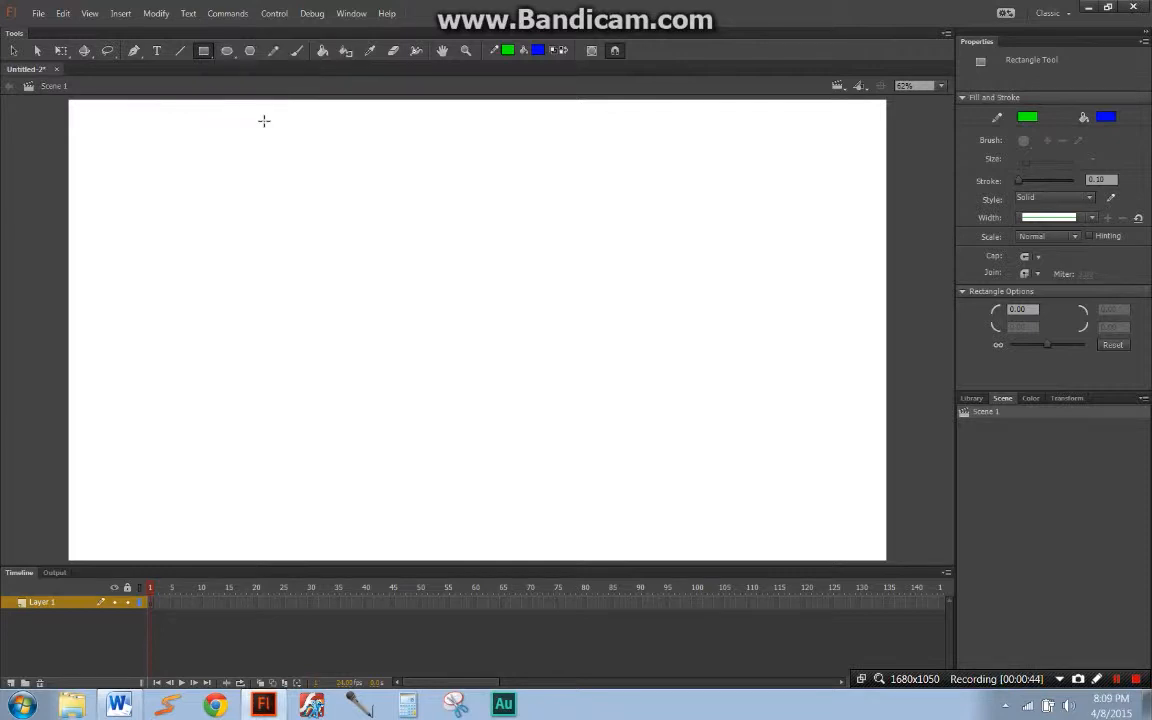
pyautogui.click(227, 54)
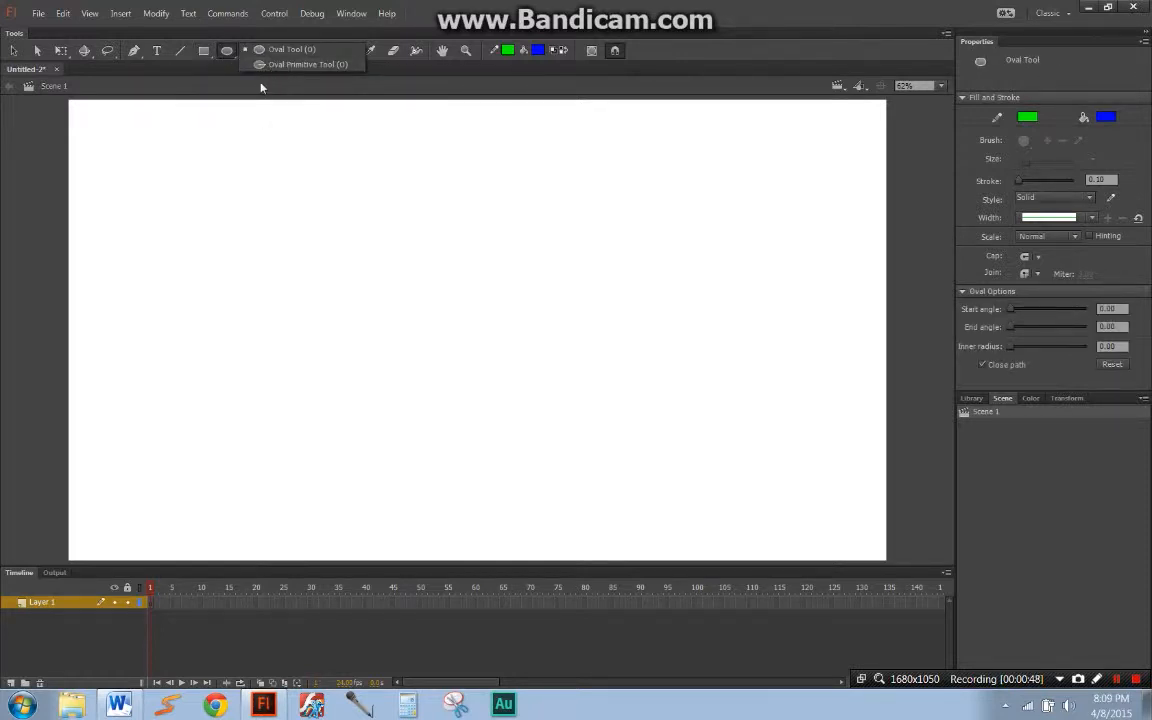
pyautogui.click(258, 89)
# Step: Draw a large blue pentagon with a green outline in the middle of the stage using the PolyStar tool
pyautogui.click(250, 51)
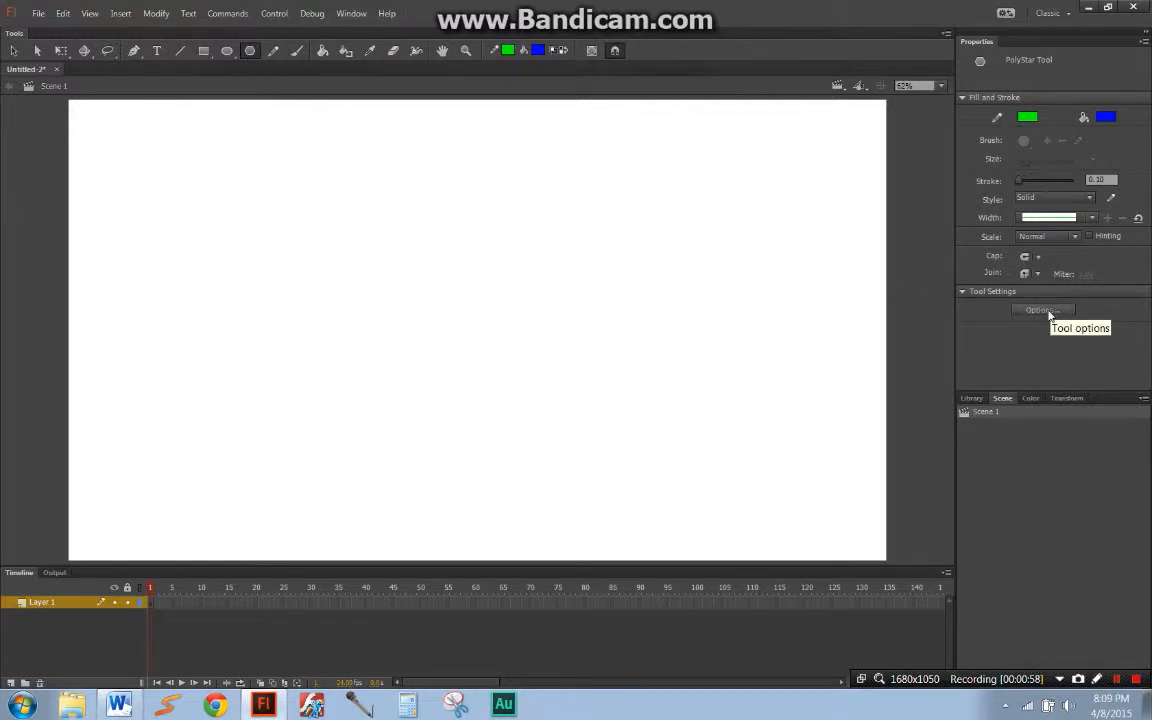
pyautogui.moveTo(441, 360); pyautogui.dragTo(578, 293)
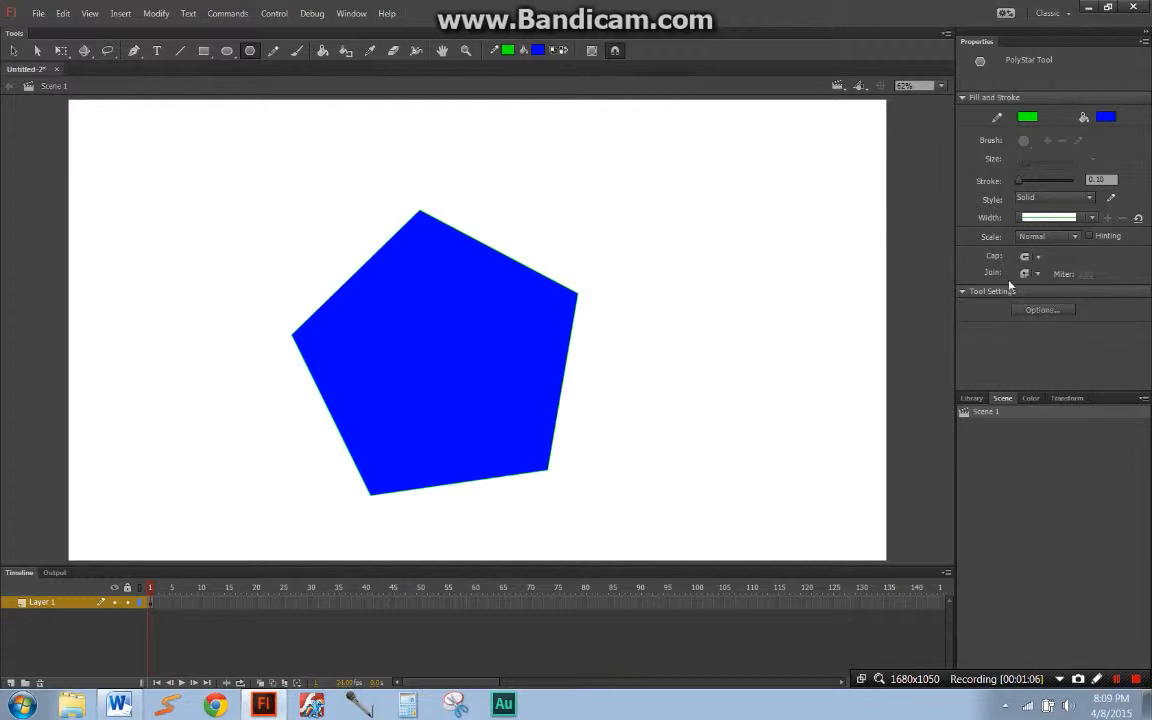
# Step: Set the PolyStar style to star with 5 sides and draw a five-pointed blue star to the right of the pentagon
pyautogui.click(1036, 313)
pyautogui.moveTo(634, 283); pyautogui.dragTo(768, 249)
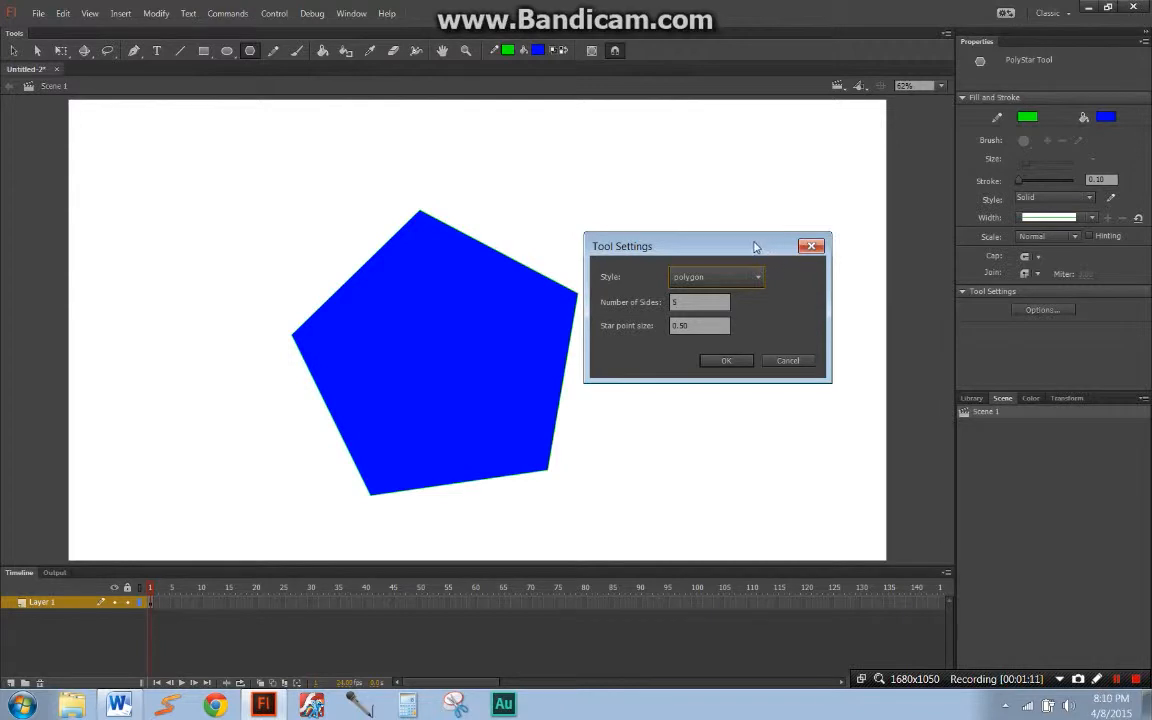
pyautogui.moveTo(750, 247); pyautogui.dragTo(770, 260)
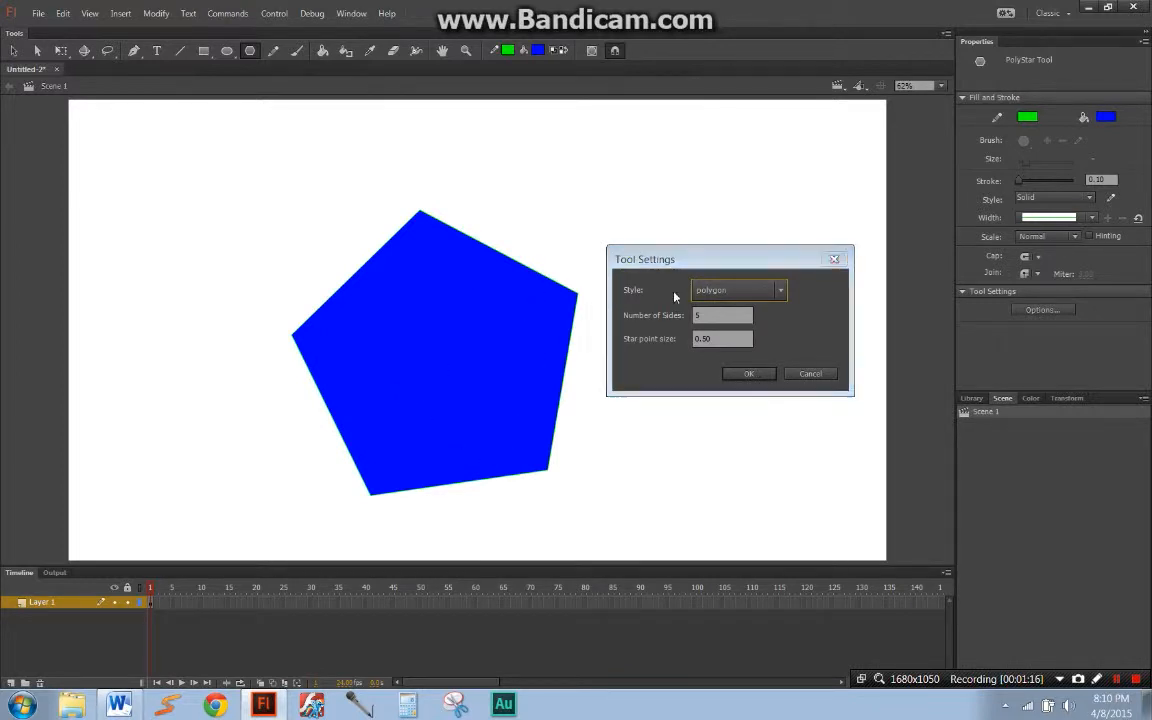
pyautogui.click(714, 293)
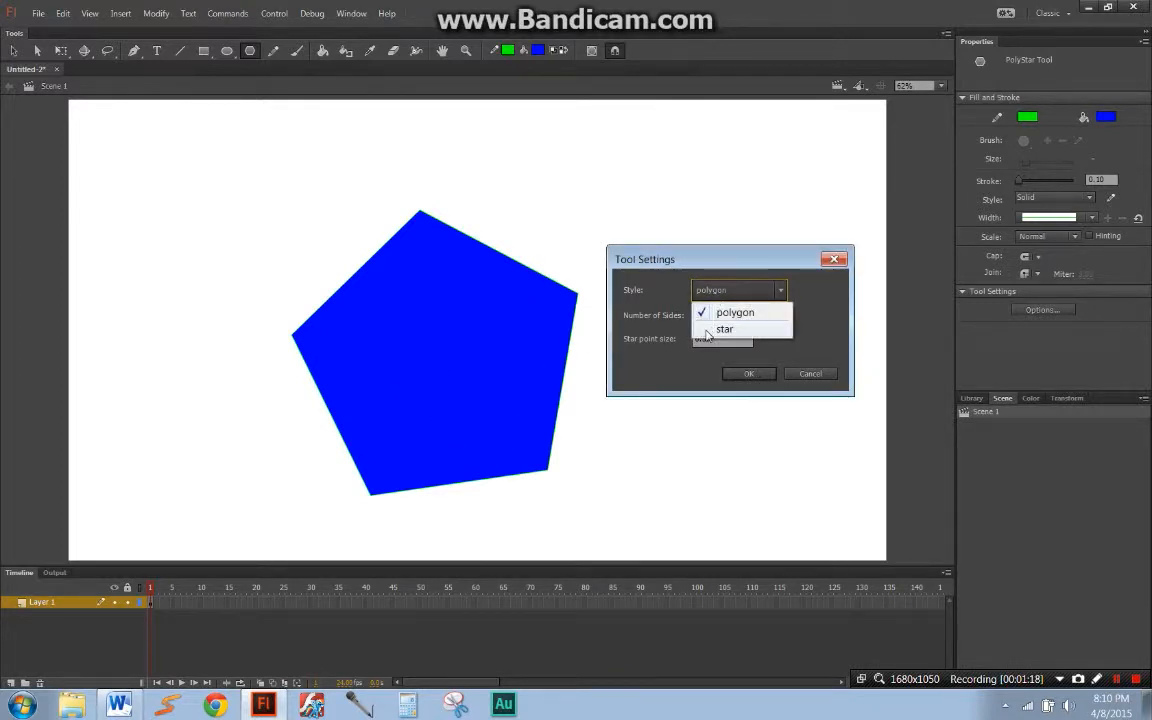
pyautogui.click(710, 330)
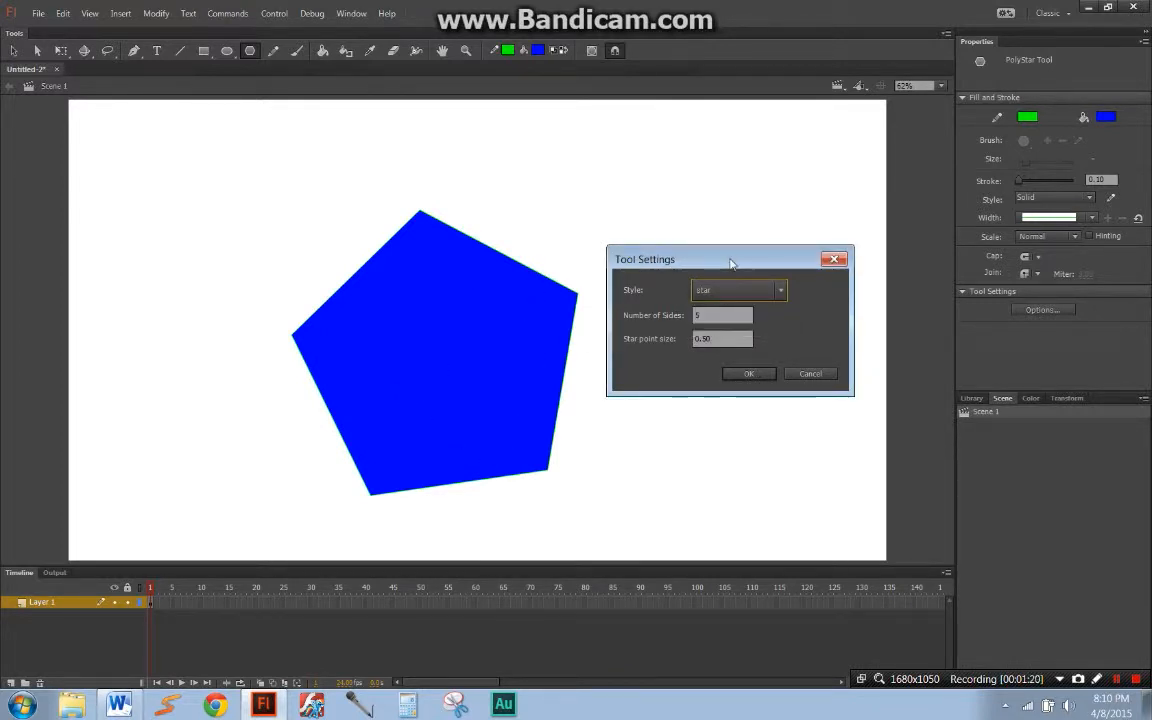
pyautogui.moveTo(733, 259); pyautogui.dragTo(755, 264)
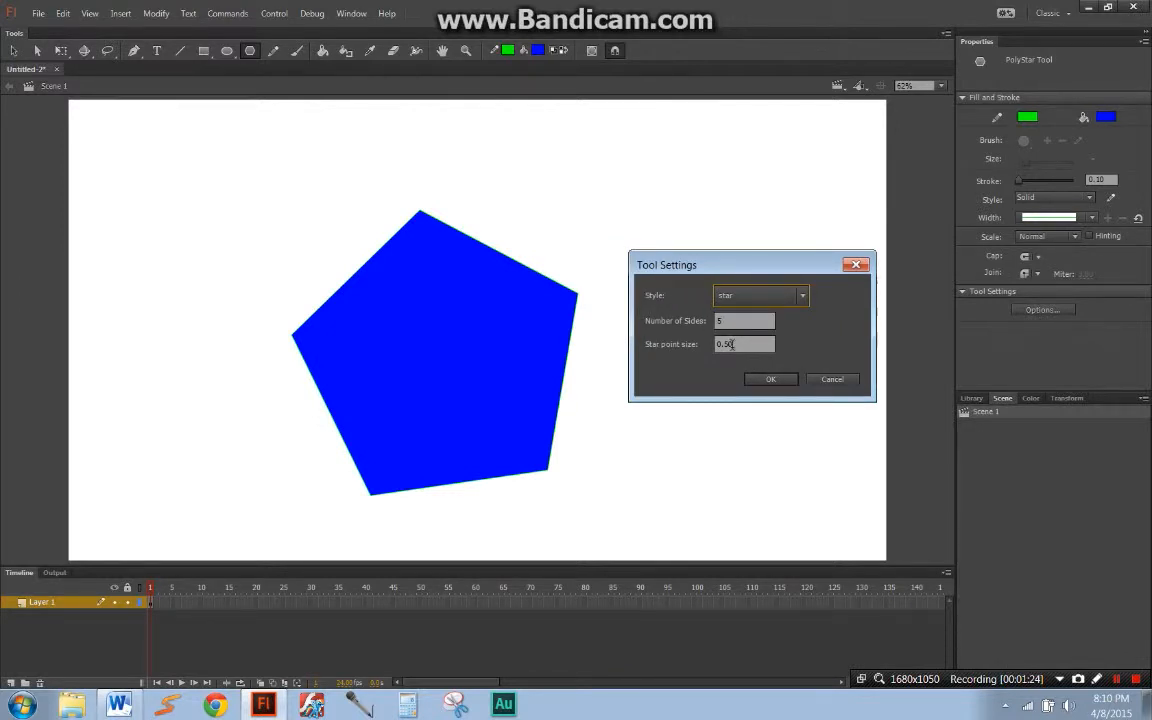
pyautogui.click(769, 377)
pyautogui.moveTo(730, 380); pyautogui.dragTo(853, 348)
# Step: Move the pentagon and star together to the left and slightly up on the stage, and deselect them
pyautogui.press('q')
pyautogui.hotkey('ctrl', 'a')
pyautogui.moveTo(756, 378); pyautogui.dragTo(745, 343)
pyautogui.click(855, 333)
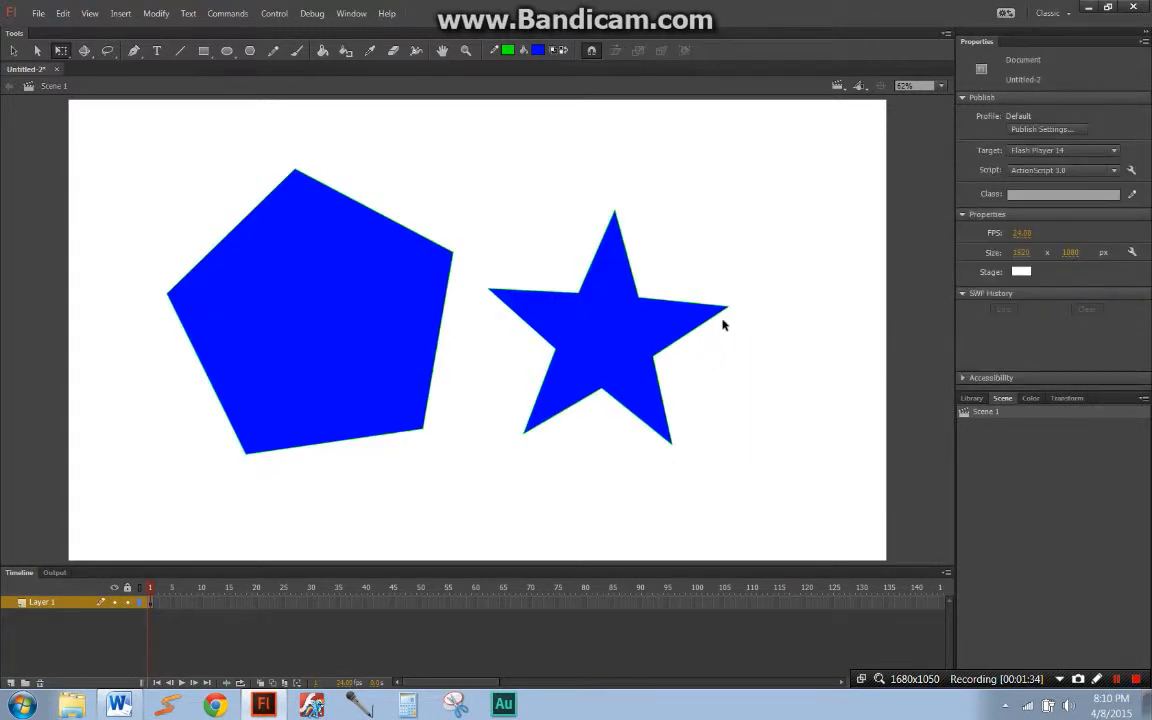
# Step: Set the PolyStar style to star with 8 sides and draw a blue eight-pointed star in the stage's upper-right area
pyautogui.click(250, 50)
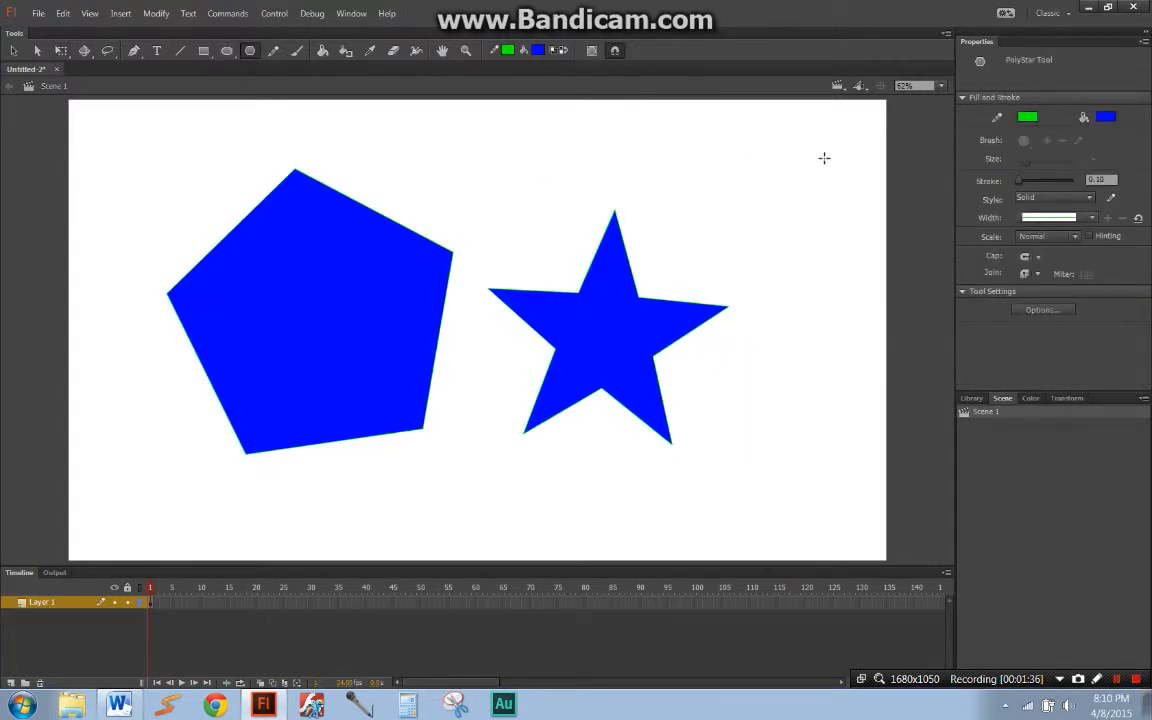
pyautogui.click(1040, 310)
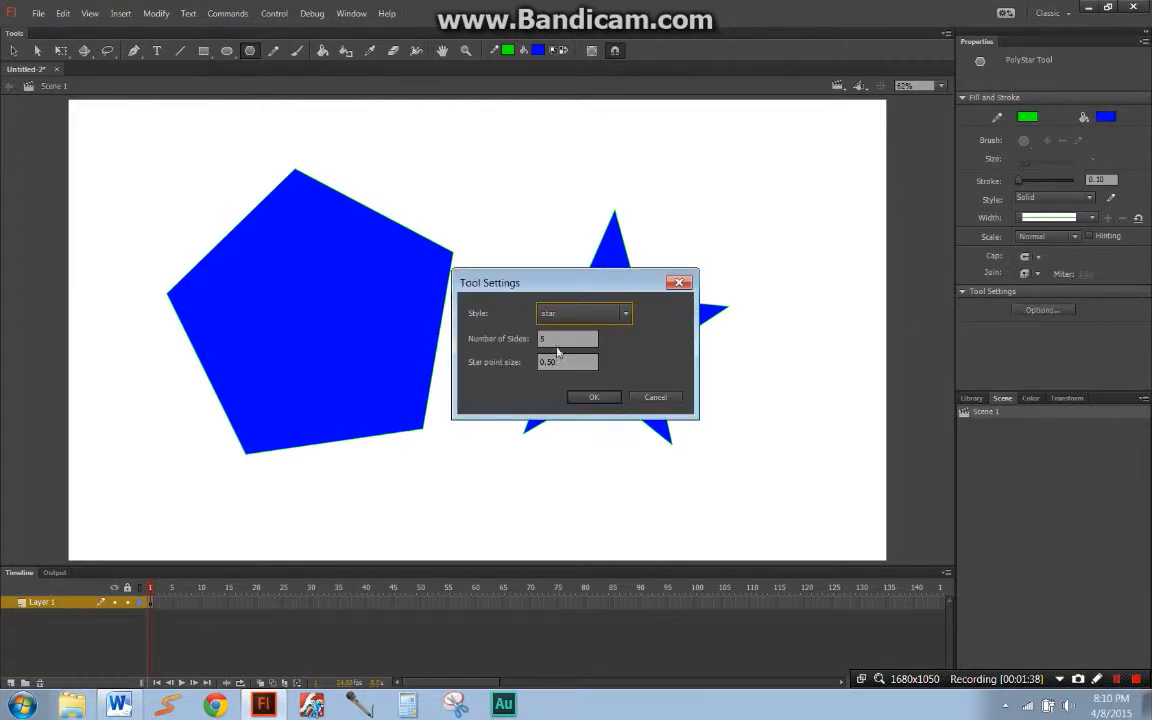
pyautogui.write('8')
pyautogui.press('Return')
pyautogui.moveTo(765, 207)
pyautogui.mouseDown()
pyautogui.moveTo(838, 288)
pyautogui.moveTo(846, 257)
pyautogui.mouseUp()
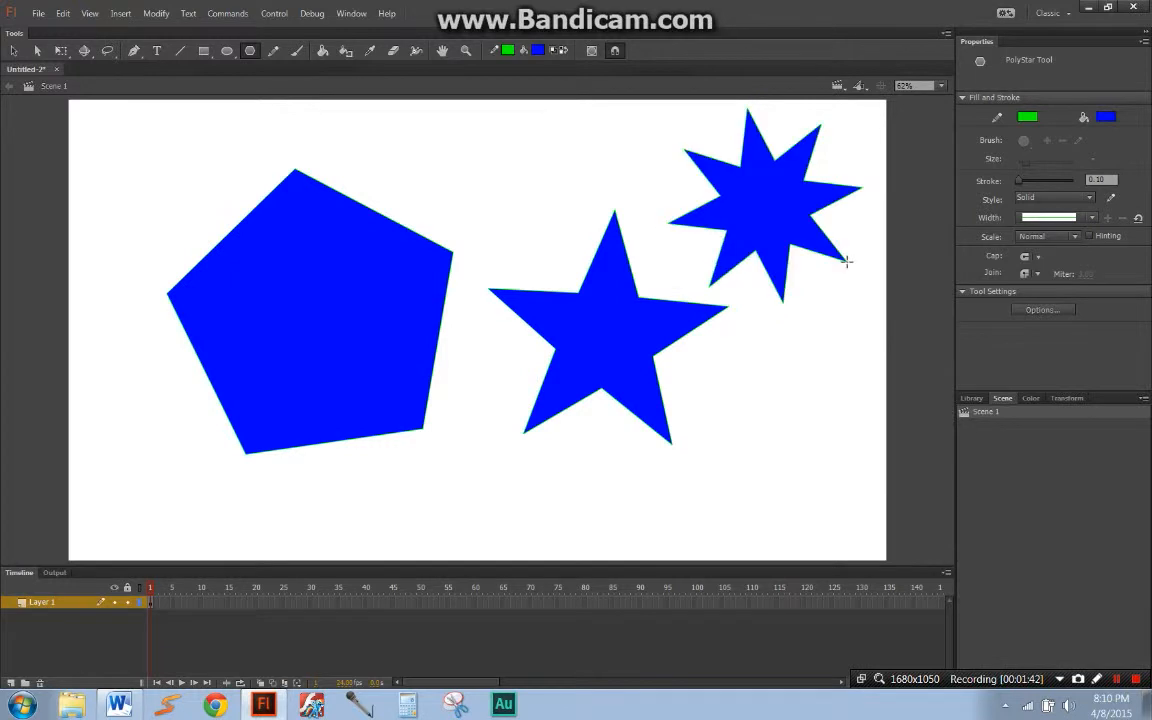
# Step: Bend all five sides of the blue pentagon inward into concave curves and pull its upper-right corner inward
pyautogui.press('q')
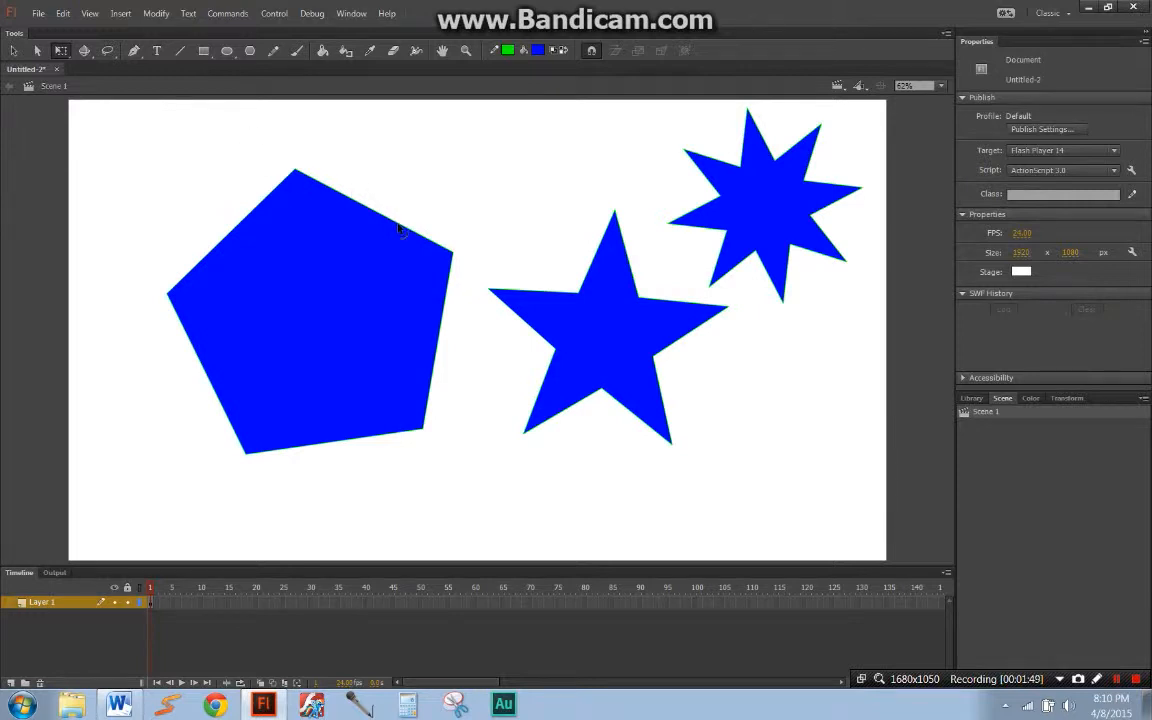
pyautogui.moveTo(399, 230); pyautogui.dragTo(370, 299)
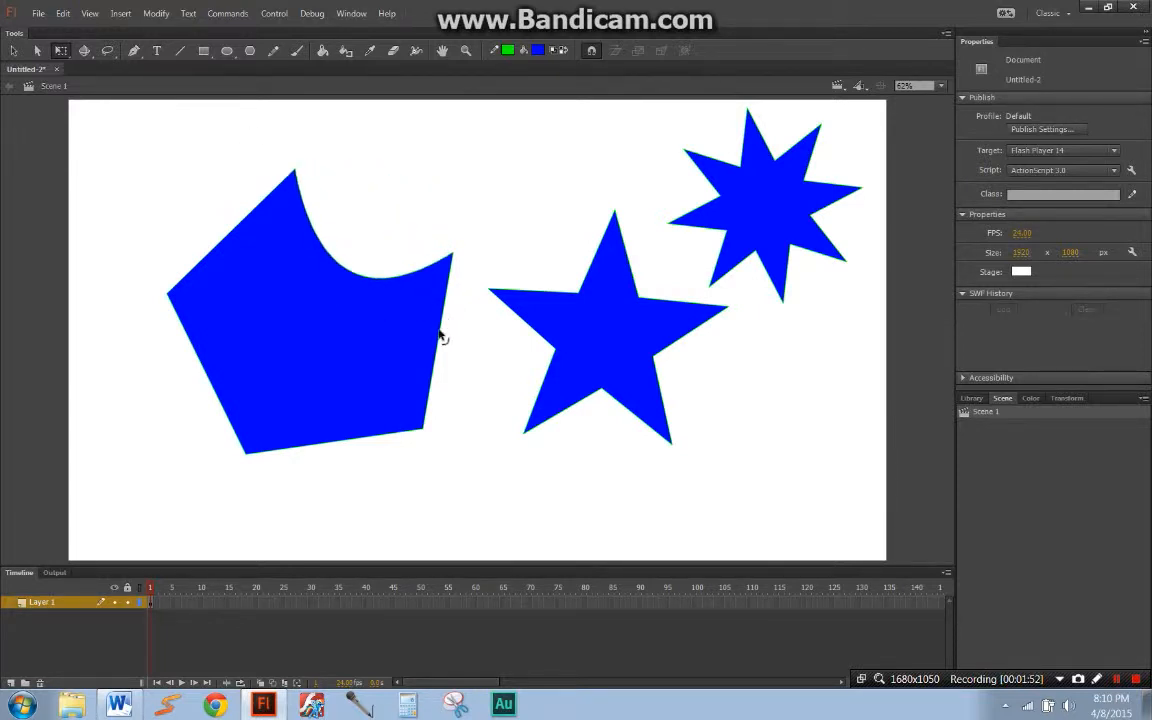
pyautogui.moveTo(440, 334); pyautogui.dragTo(471, 344)
pyautogui.moveTo(456, 255); pyautogui.dragTo(392, 215)
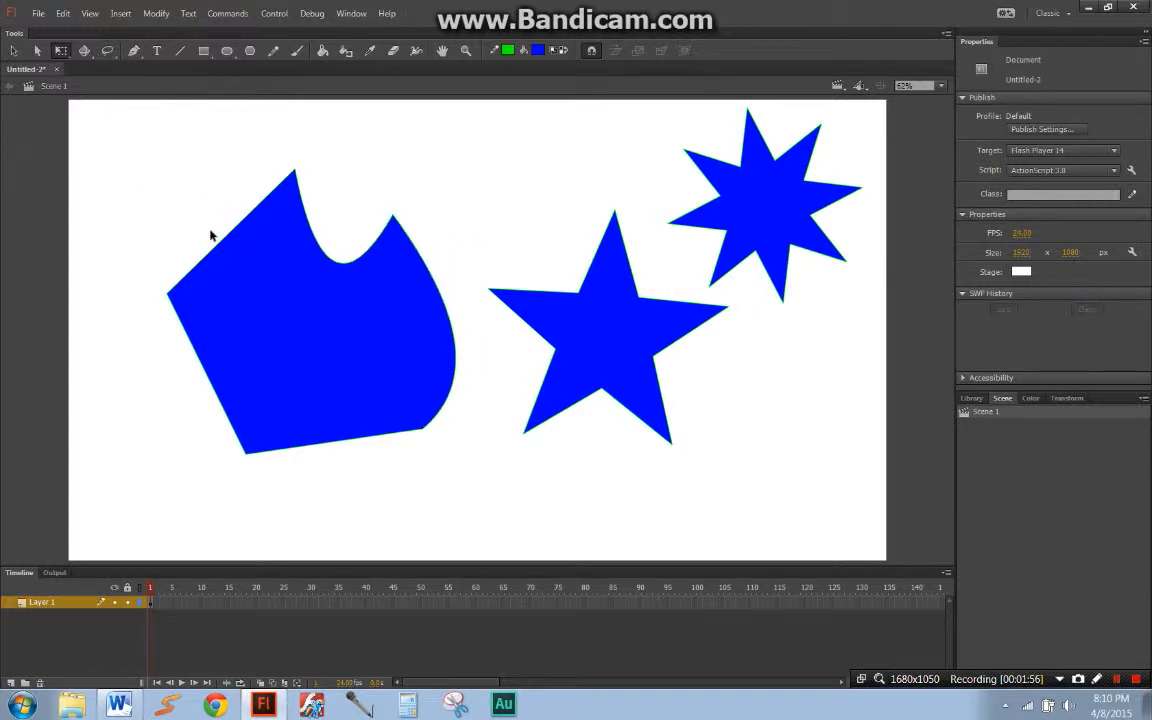
pyautogui.moveTo(226, 243); pyautogui.dragTo(222, 282)
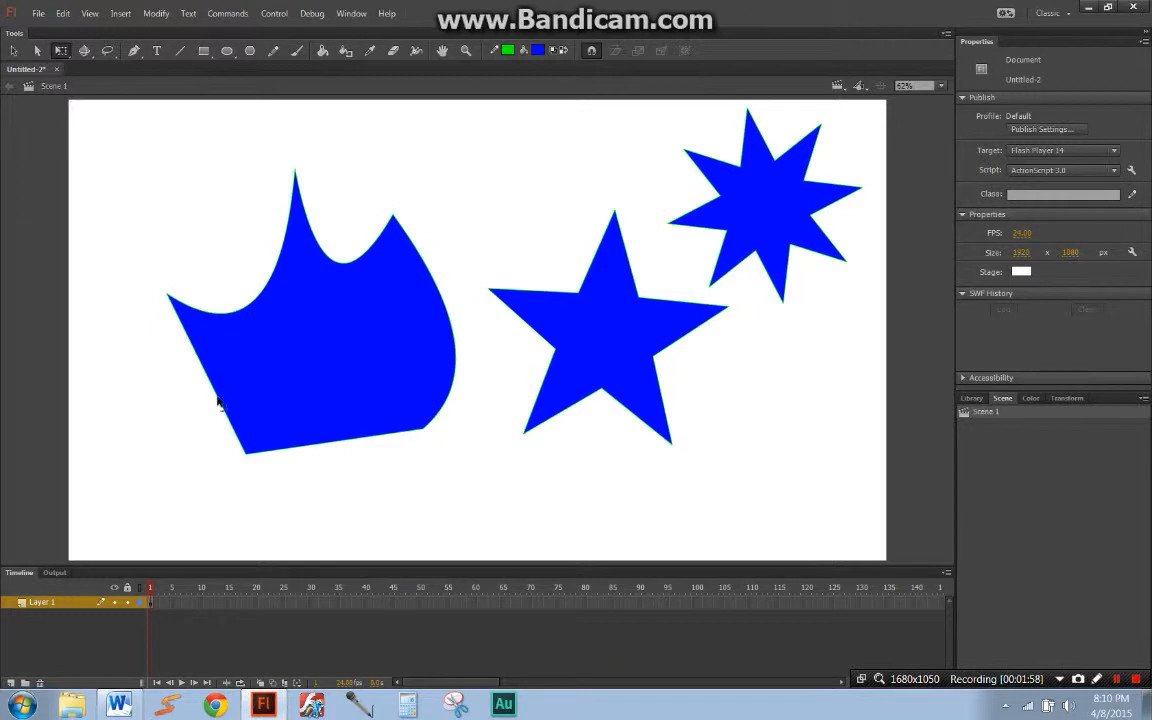
pyautogui.moveTo(197, 362); pyautogui.dragTo(255, 395)
pyautogui.moveTo(343, 444); pyautogui.dragTo(335, 366)
pyautogui.moveTo(452, 340); pyautogui.dragTo(366, 320)
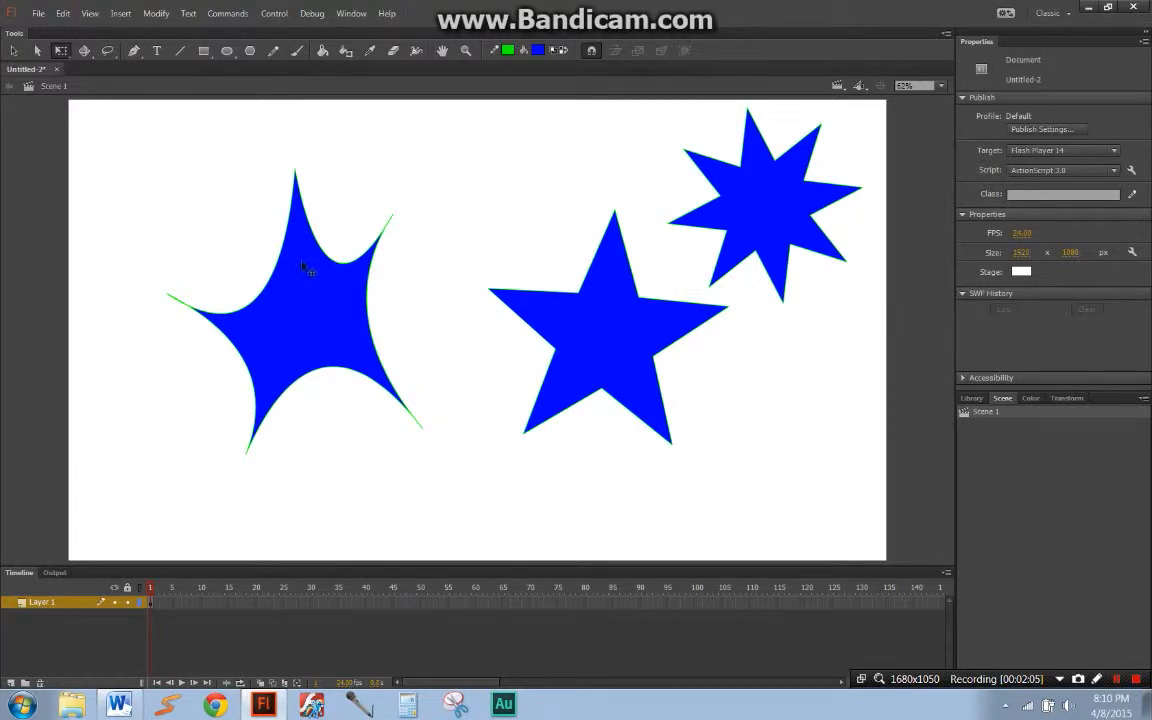
# Step: Reshape the curve between the two upper points of the bent pentagon by moving its Bezier handles with the Subselection tool, and deselect it
pyautogui.click(312, 220)
pyautogui.click(320, 214)
pyautogui.press('a')
pyautogui.click(297, 177)
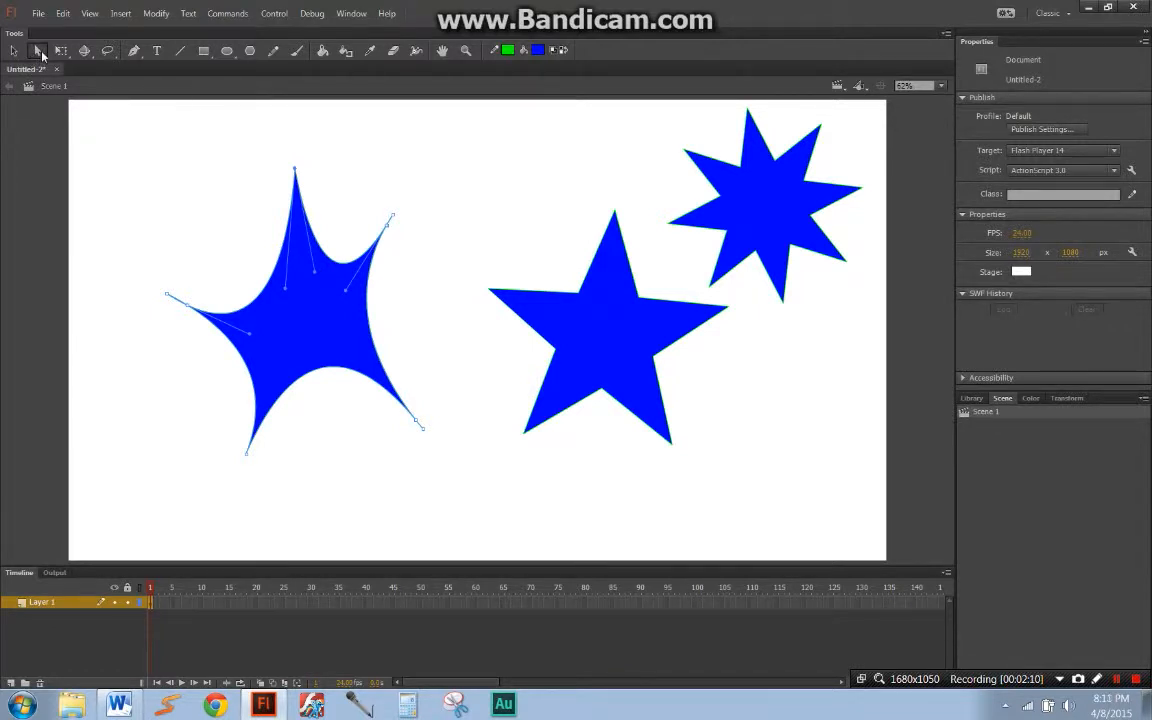
pyautogui.moveTo(314, 276); pyautogui.dragTo(305, 252)
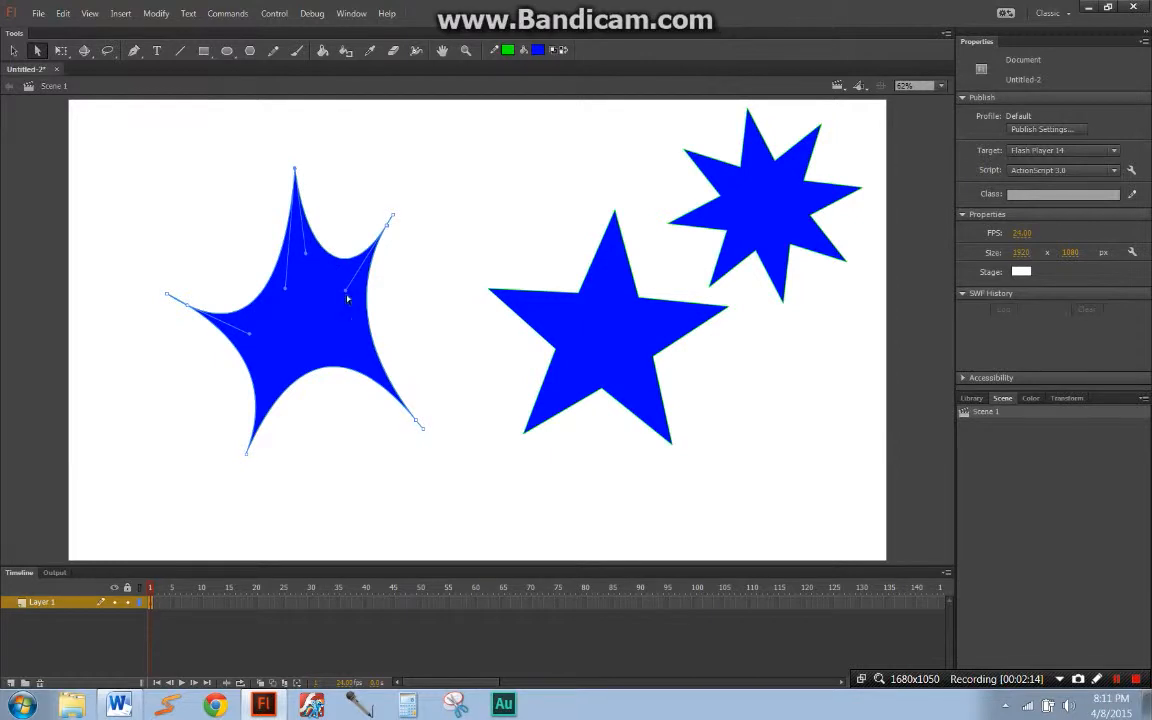
pyautogui.moveTo(345, 290); pyautogui.dragTo(376, 148)
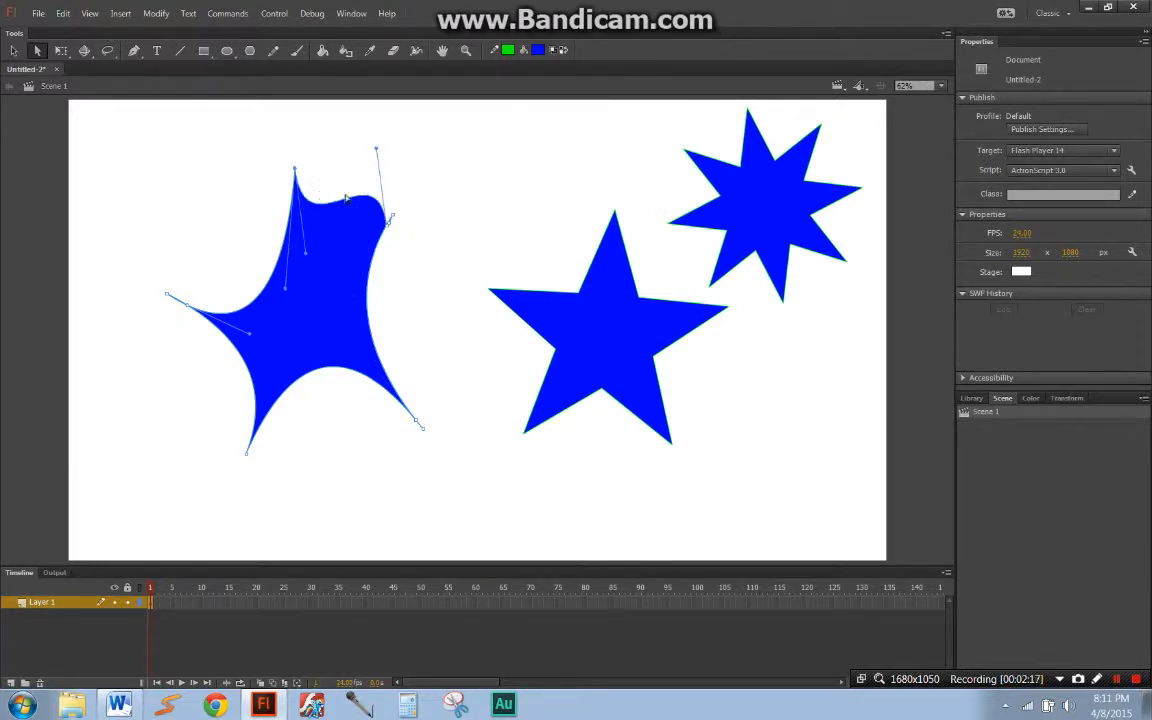
pyautogui.click(419, 225)
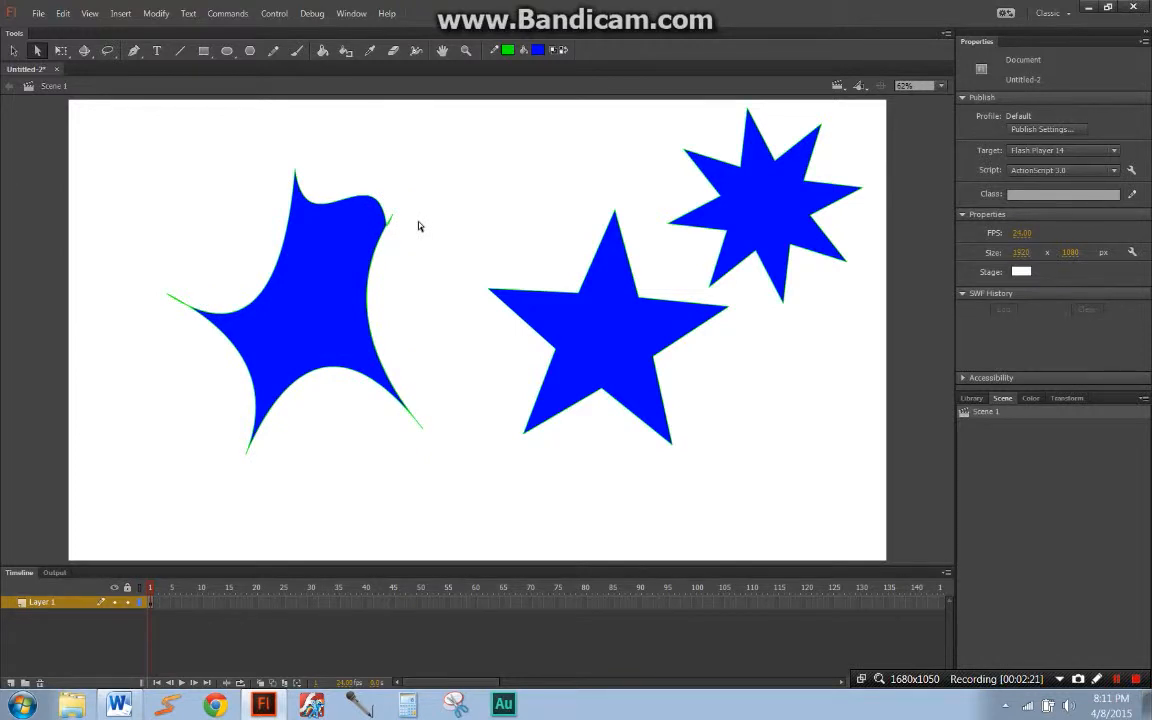
# Step: Select all the shapes on the stage and delete them
pyautogui.hotkey('ctrl', 'a')
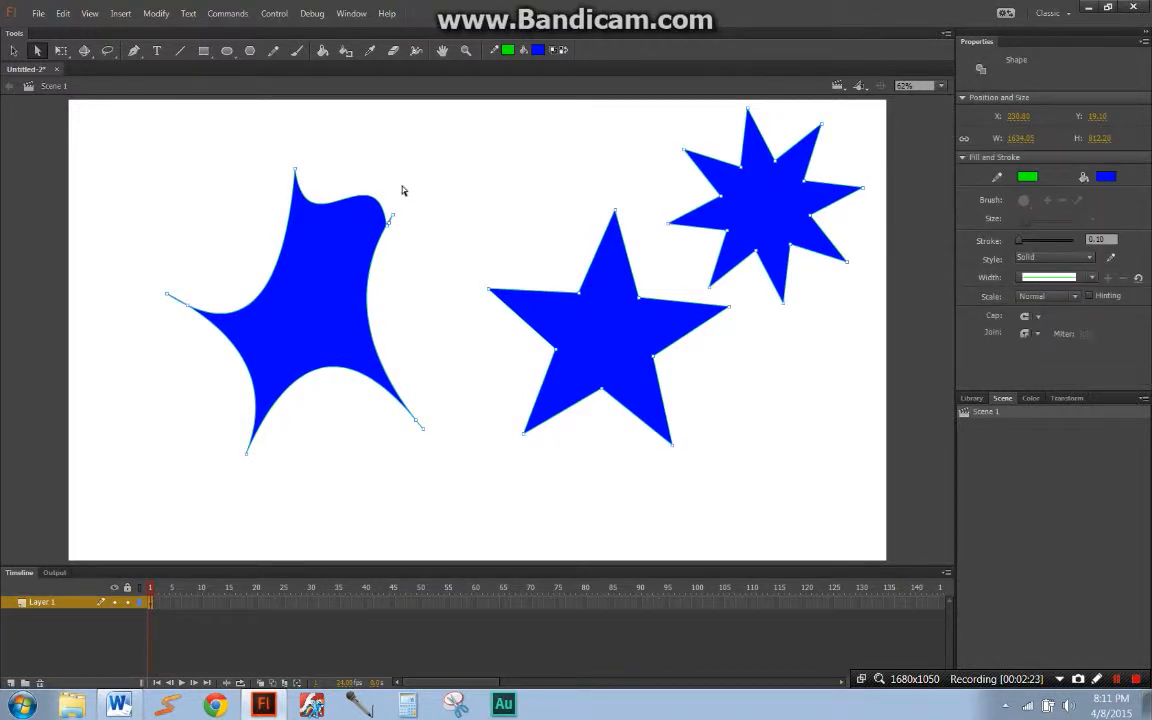
pyautogui.press('Delete')
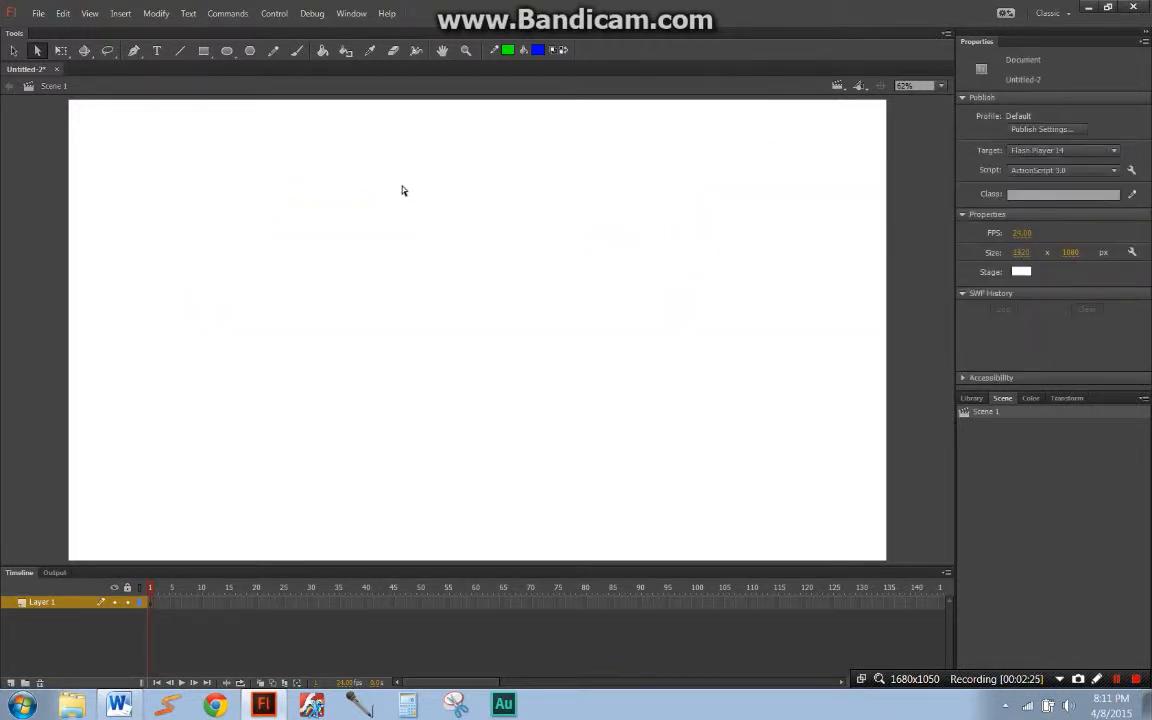
pyautogui.press('q')
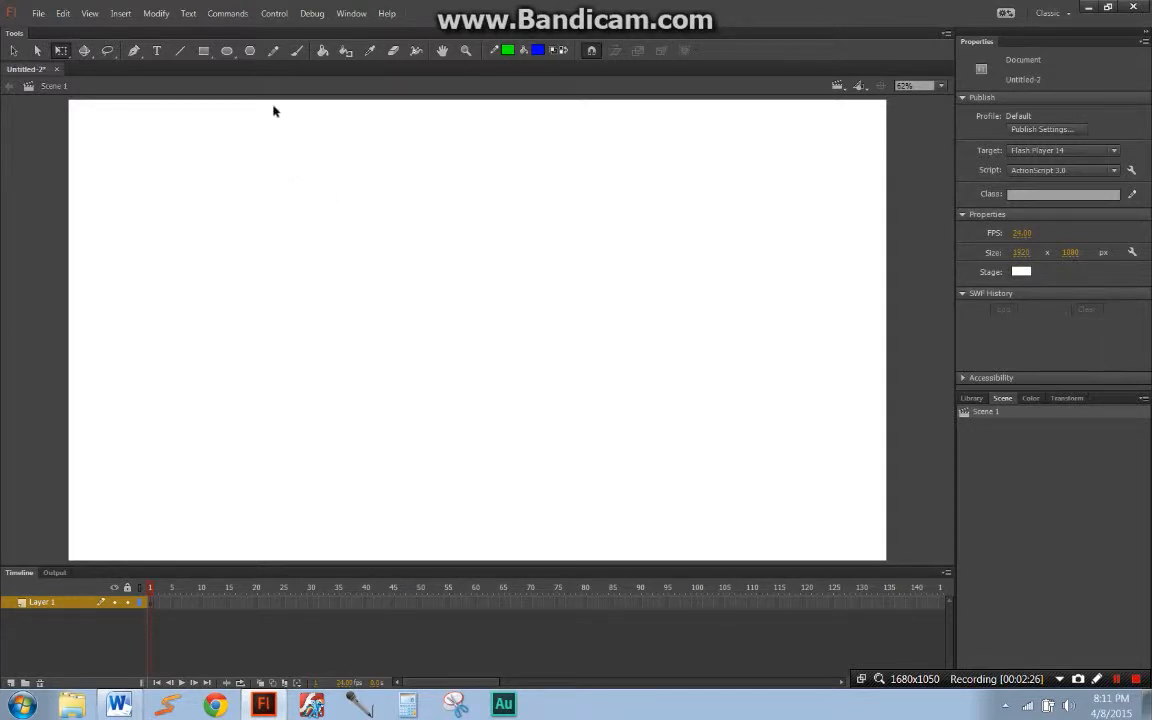
# Step: Paint a closed, S-like blue outline across the middle of the stage with the Brush tool
pyautogui.click(296, 54)
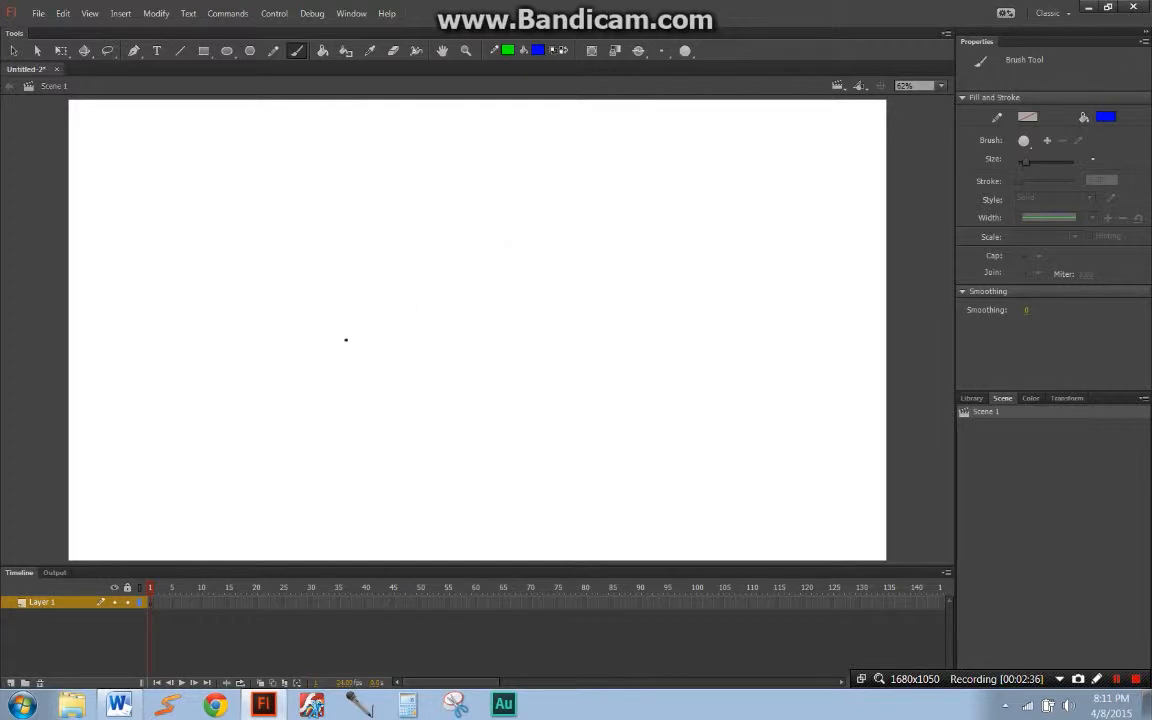
pyautogui.moveTo(261, 470)
pyautogui.mouseDown()
pyautogui.moveTo(296, 484)
pyautogui.moveTo(424, 421)
pyautogui.moveTo(355, 273)
pyautogui.moveTo(636, 214)
pyautogui.moveTo(727, 140)
pyautogui.mouseUp()
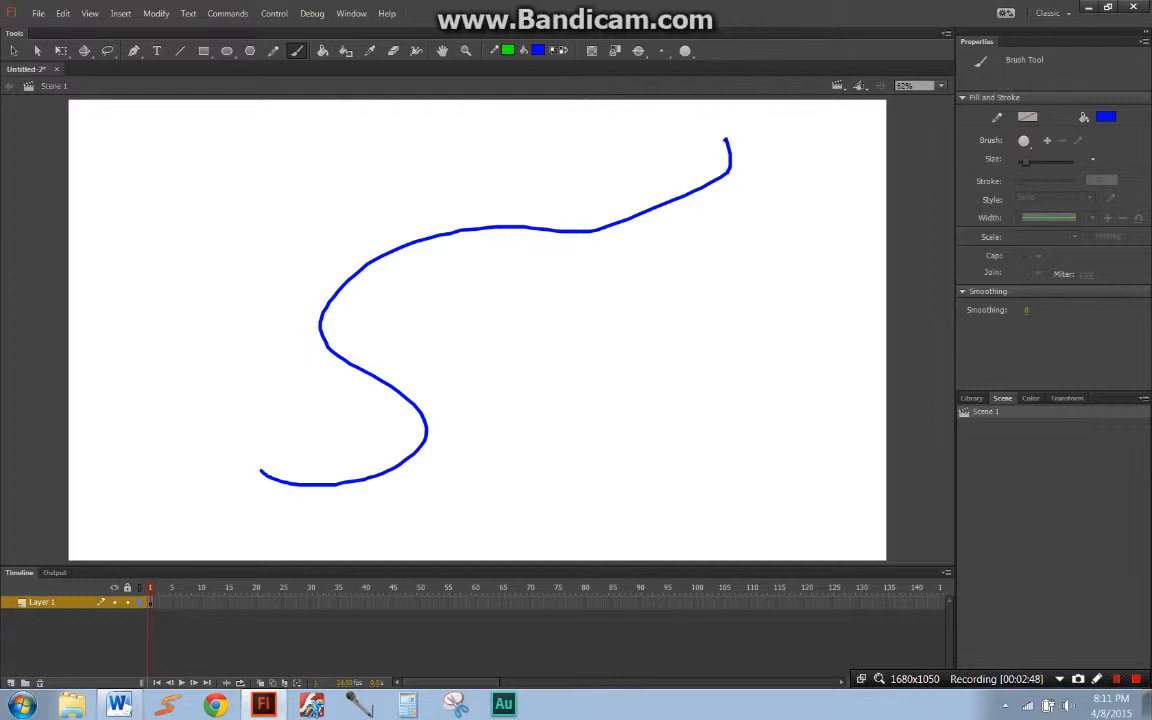
pyautogui.moveTo(727, 138)
pyautogui.mouseDown()
pyautogui.moveTo(757, 163)
pyautogui.moveTo(742, 208)
pyautogui.moveTo(545, 269)
pyautogui.moveTo(501, 317)
pyautogui.moveTo(483, 485)
pyautogui.moveTo(450, 528)
pyautogui.moveTo(304, 520)
pyautogui.moveTo(262, 471)
pyautogui.mouseUp()
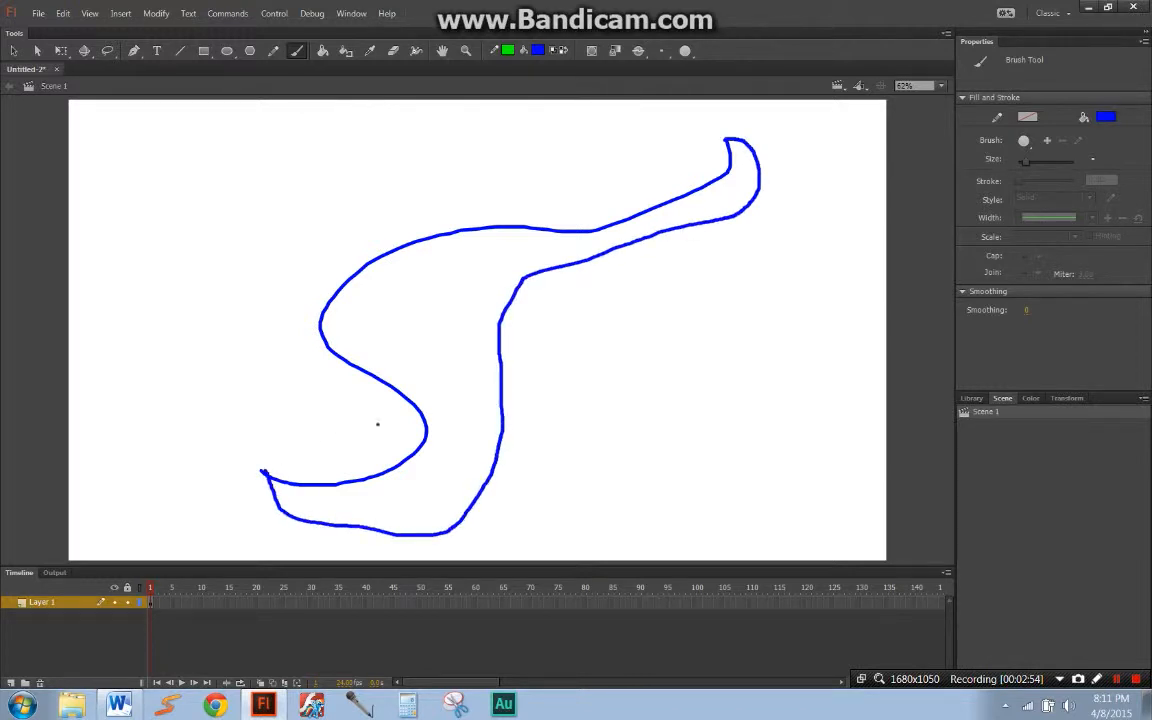
# Step: Set the fill color to green and fill the inside of the blue outline with the Paint Bucket
pyautogui.press('k')
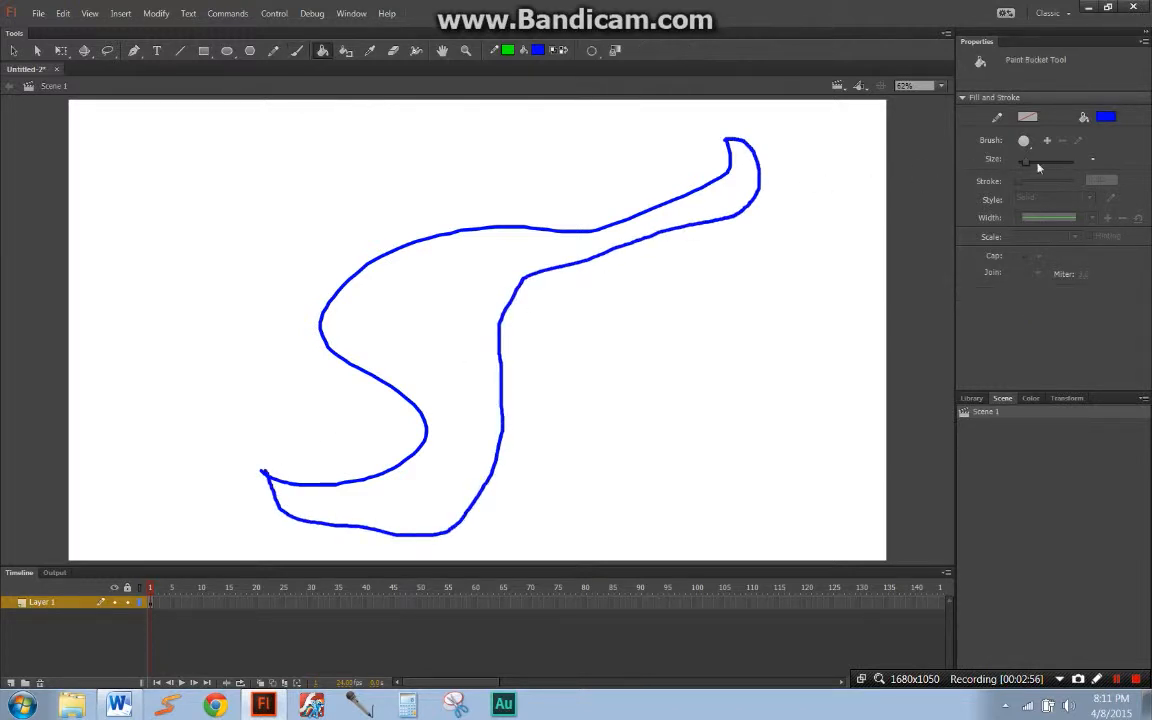
pyautogui.click(1105, 117)
pyautogui.click(906, 227)
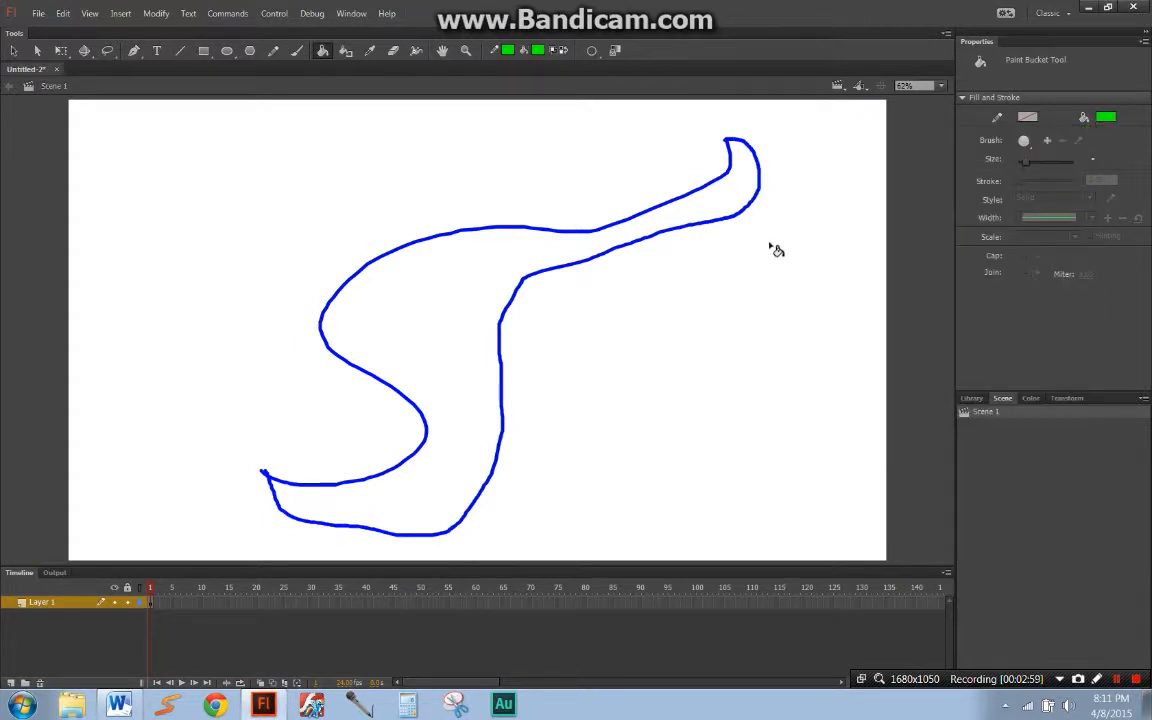
pyautogui.click(495, 299)
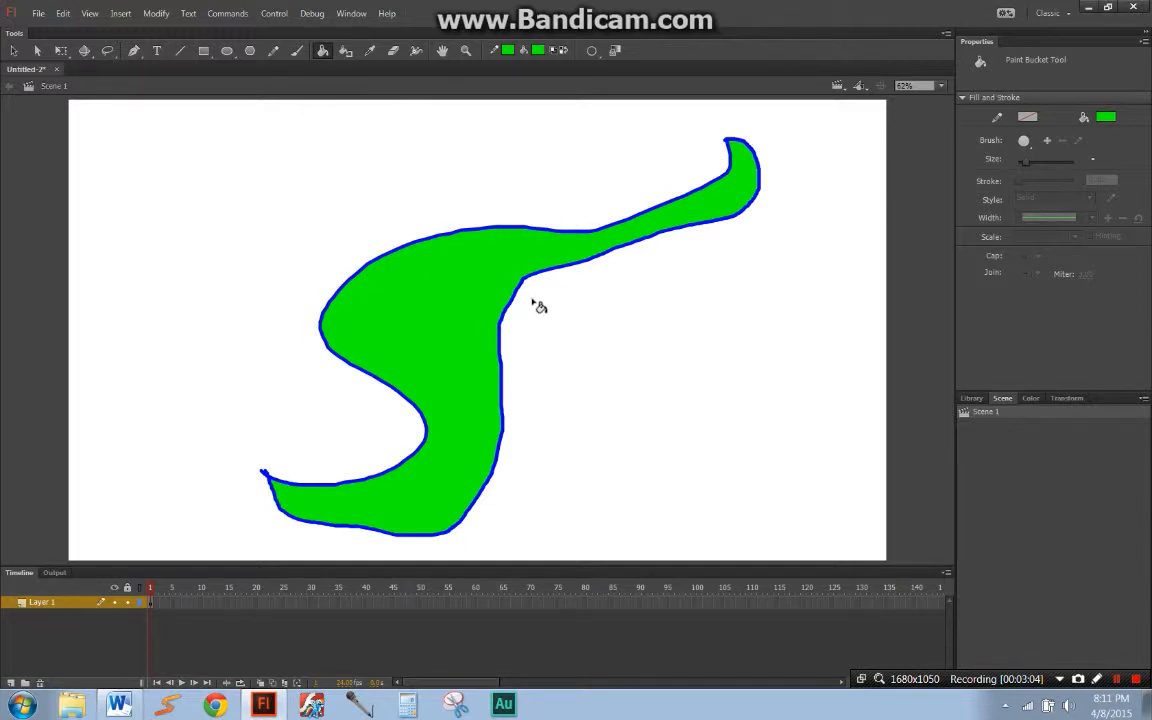
# Step: Delete the blue brush outline around the green shape, and leave the green fill deselected
pyautogui.press('q')
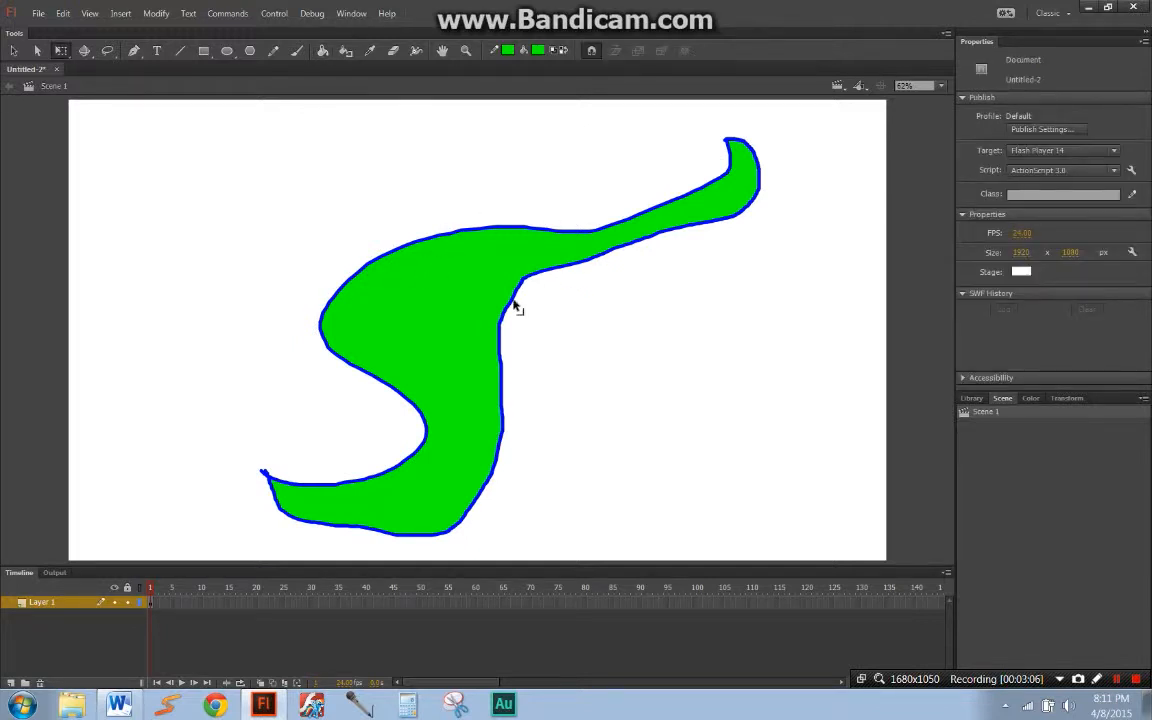
pyautogui.doubleClick(514, 301)
pyautogui.press('Delete')
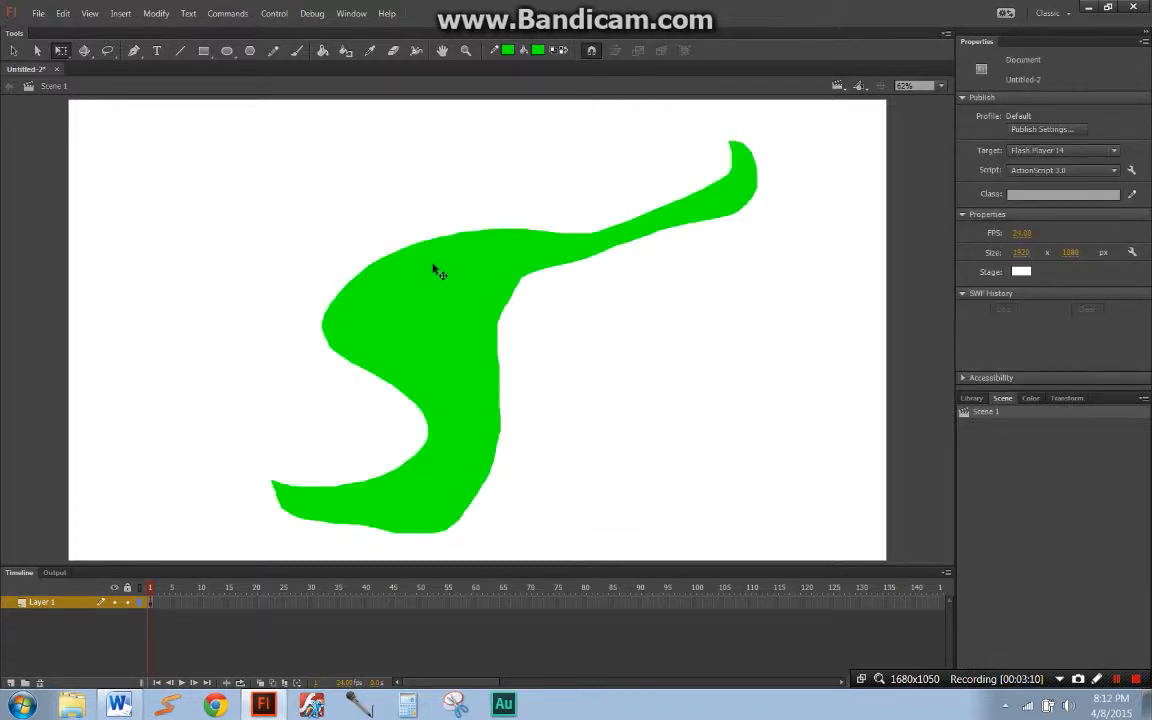
pyautogui.click(392, 243)
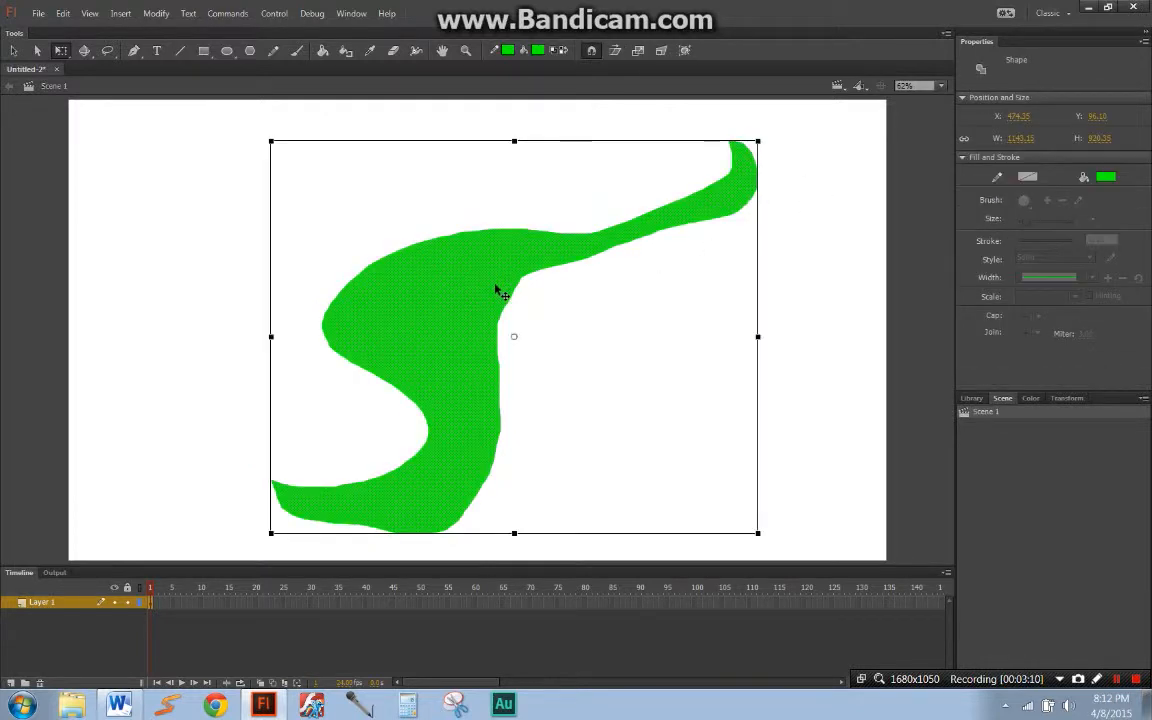
pyautogui.click(566, 285)
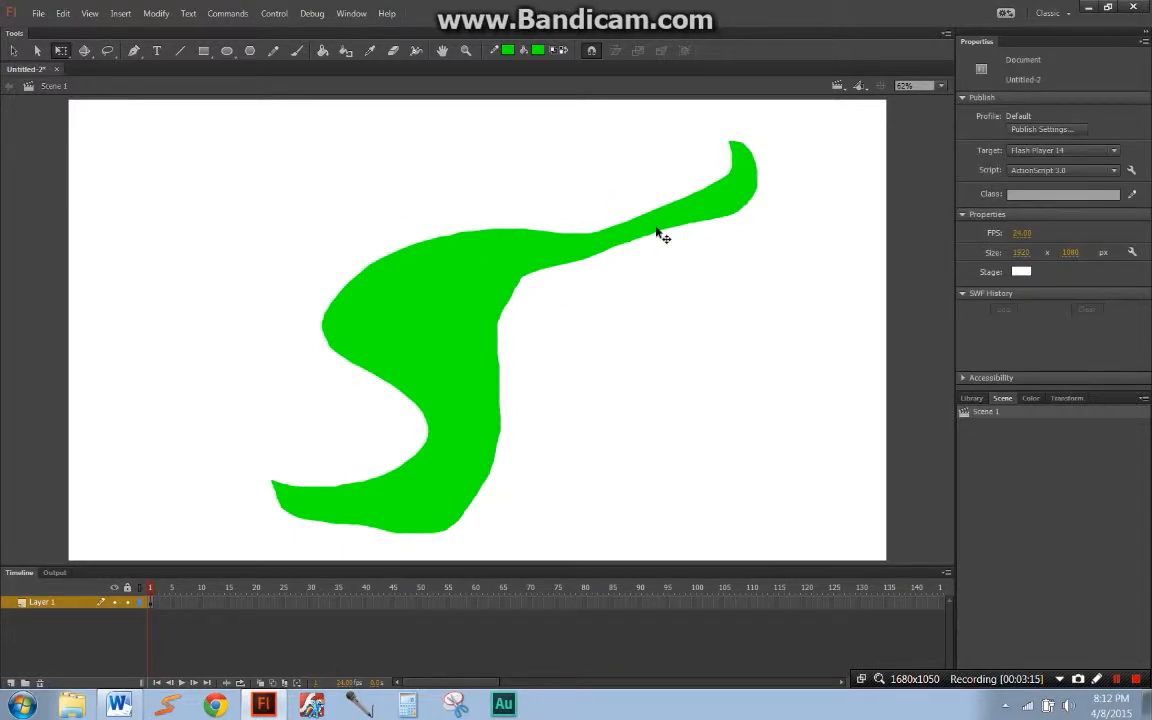
# Step: Paint two curved green brush strokes to the right of the green shape, the upper with smoothing 100 and the lower with smoothing 0
pyautogui.click(296, 50)
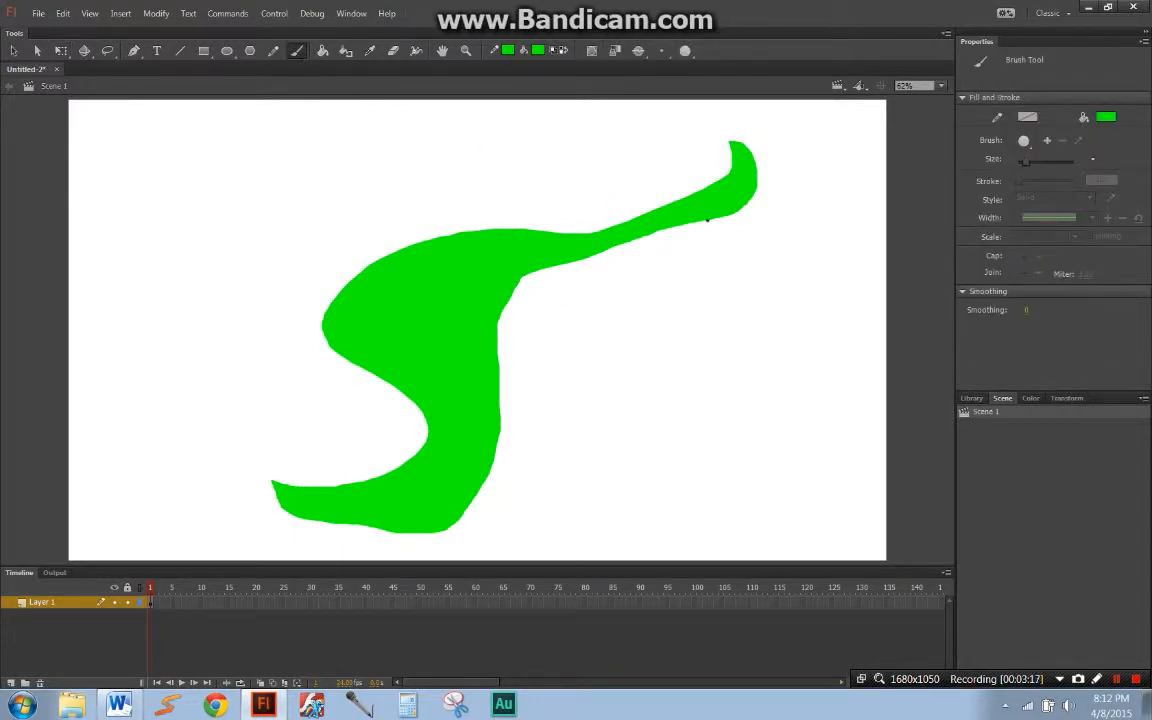
pyautogui.click(1026, 312)
pyautogui.press('Return')
pyautogui.moveTo(560, 444)
pyautogui.mouseDown()
pyautogui.moveTo(595, 445)
pyautogui.moveTo(808, 308)
pyautogui.mouseUp()
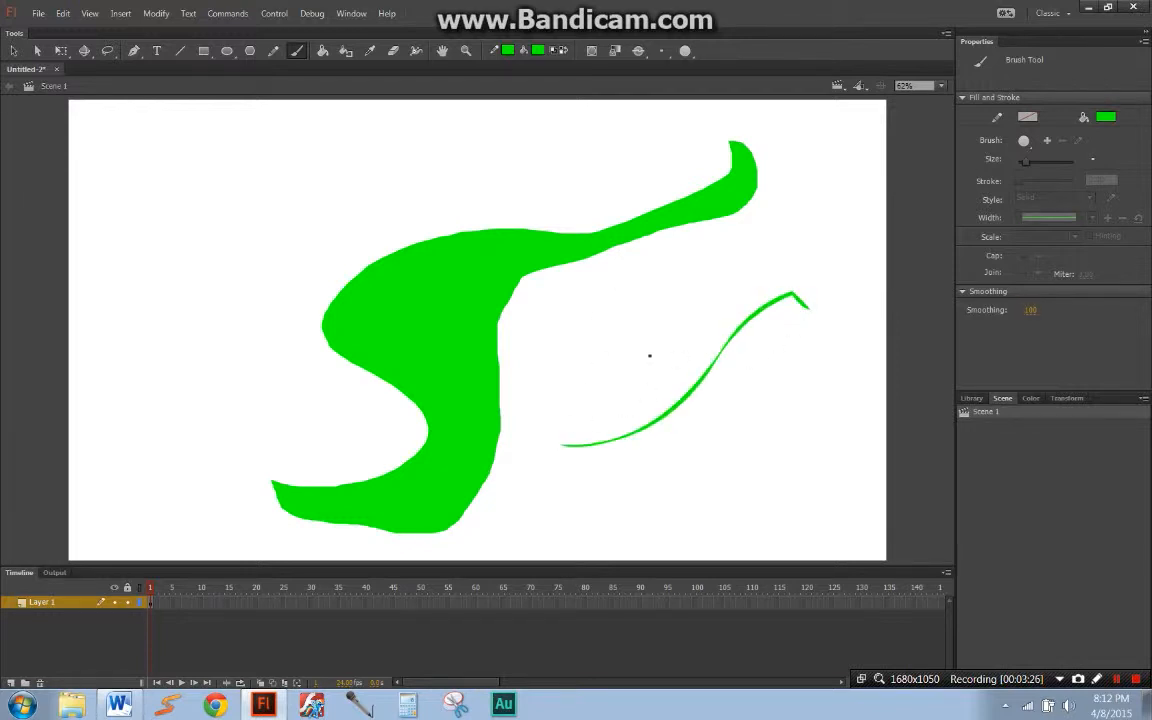
pyautogui.click(1030, 310)
pyautogui.moveTo(574, 464)
pyautogui.mouseDown()
pyautogui.moveTo(624, 474)
pyautogui.moveTo(731, 414)
pyautogui.mouseUp()
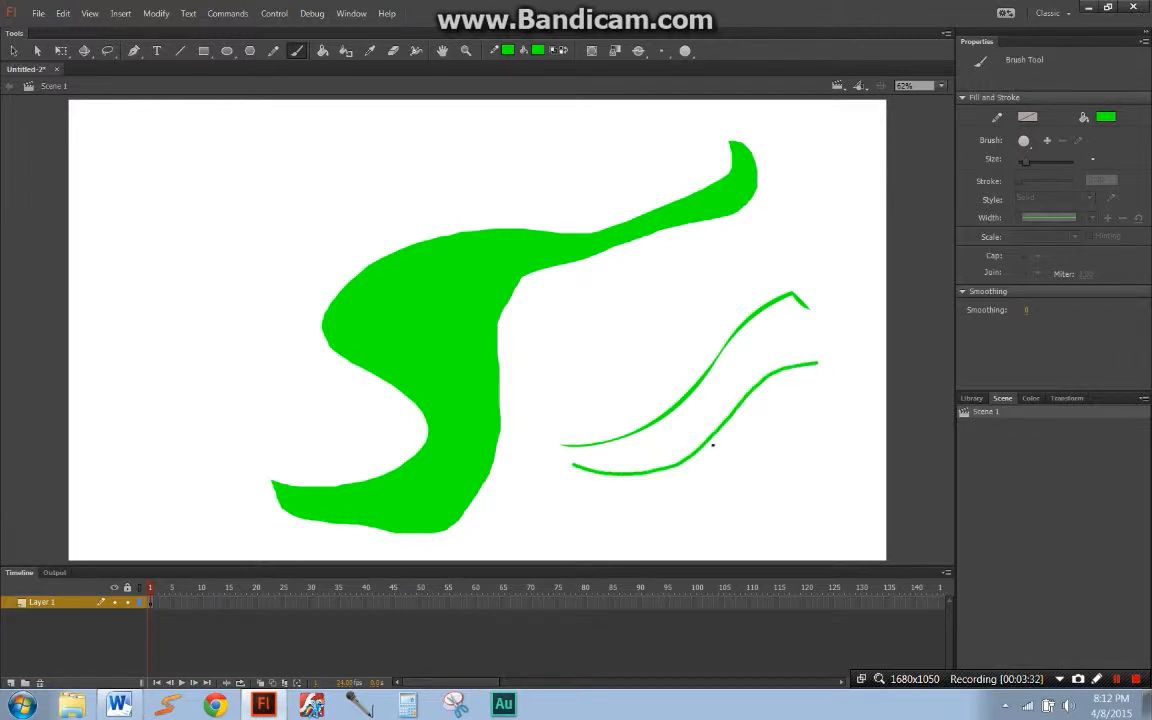
# Step: Paint a green spiral brush stroke in the stage's upper-left area and draw three connected thin straight lines around its lower end
pyautogui.hotkey('ctrl', 'a')
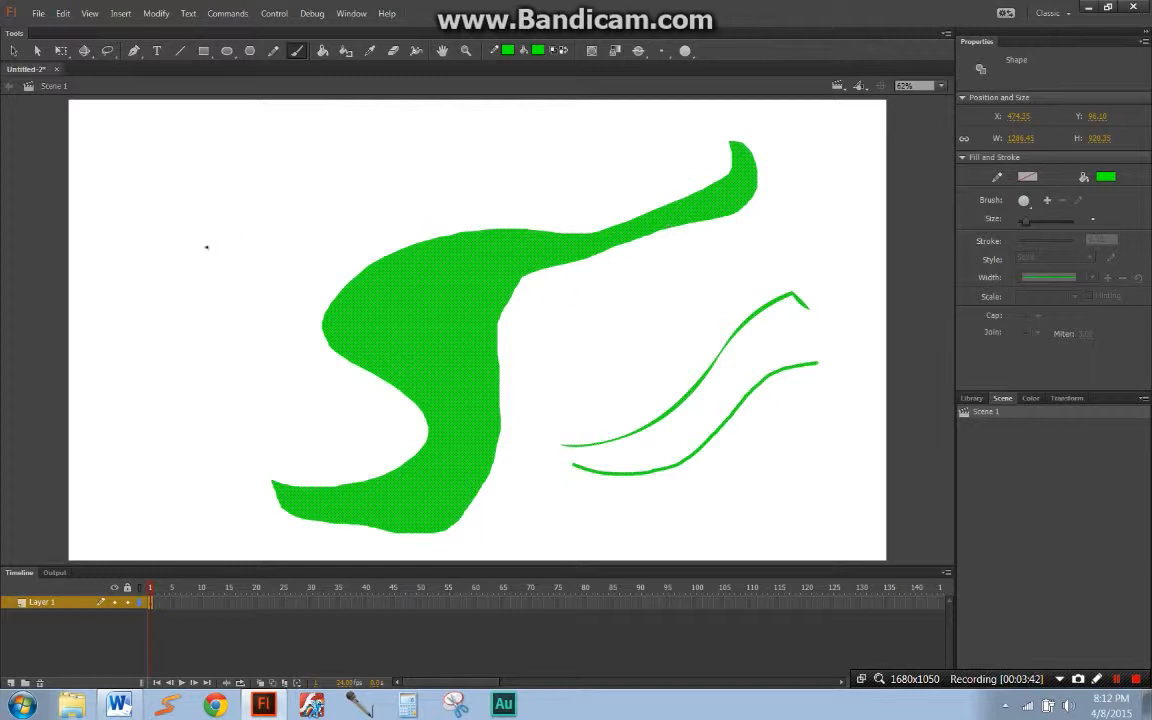
pyautogui.press('q')
pyautogui.click(244, 340)
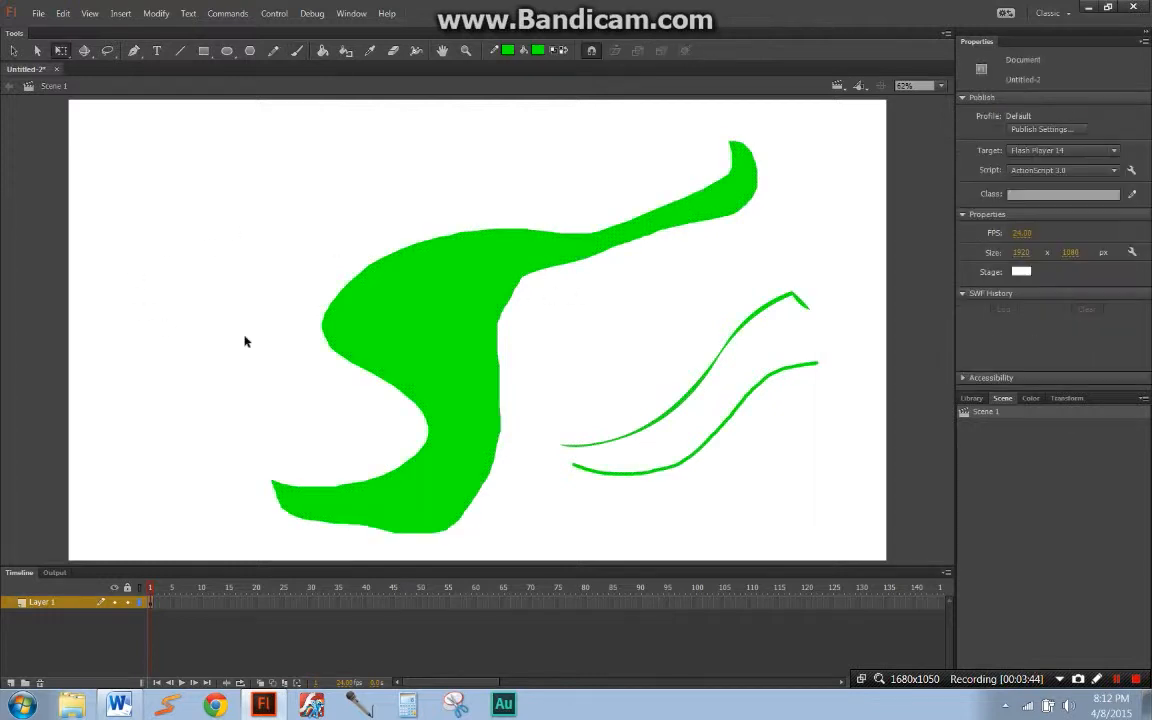
pyautogui.press('b')
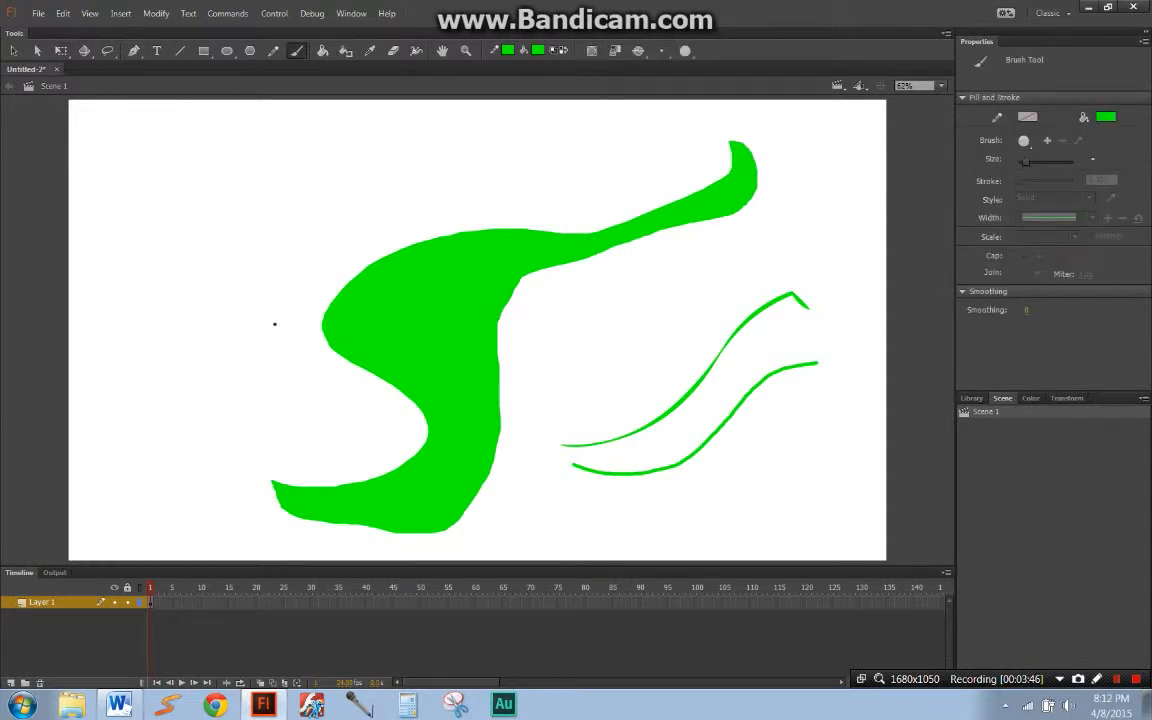
pyautogui.moveTo(211, 338)
pyautogui.mouseDown()
pyautogui.moveTo(262, 318)
pyautogui.moveTo(245, 283)
pyautogui.moveTo(151, 240)
pyautogui.moveTo(153, 194)
pyautogui.moveTo(195, 142)
pyautogui.moveTo(264, 147)
pyautogui.moveTo(253, 215)
pyautogui.moveTo(195, 205)
pyautogui.moveTo(212, 157)
pyautogui.moveTo(237, 192)
pyautogui.mouseUp()
pyautogui.press('n')
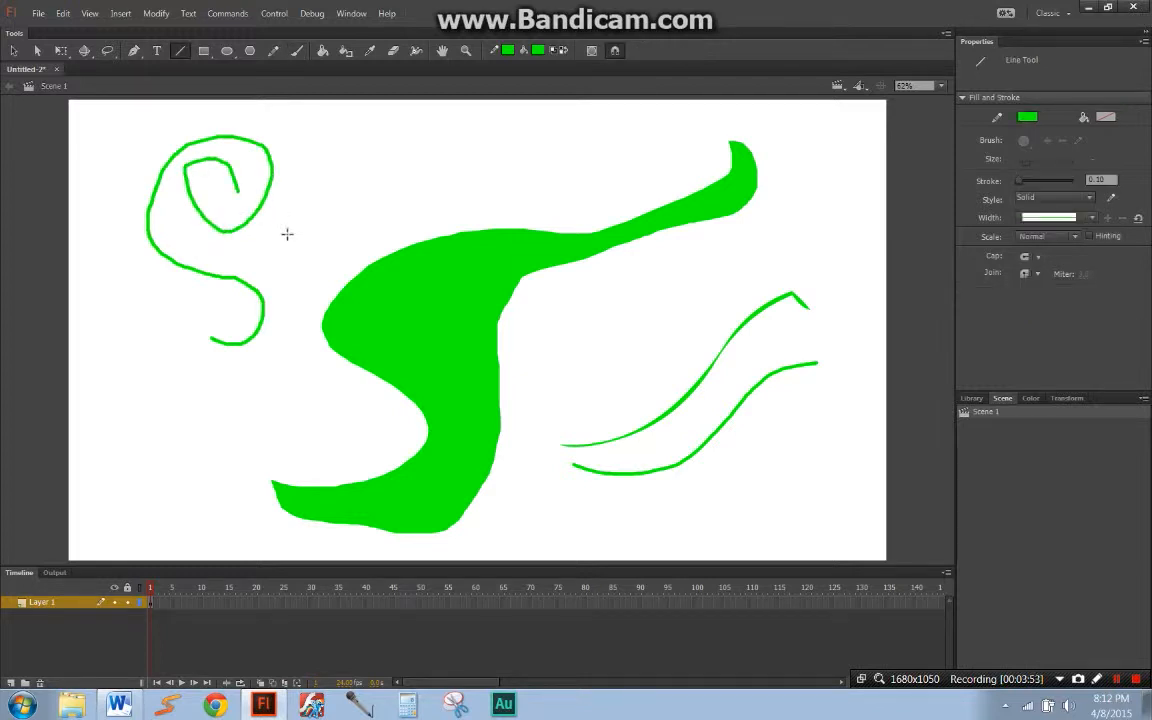
pyautogui.moveTo(214, 361)
pyautogui.mouseDown()
pyautogui.moveTo(270, 348)
pyautogui.moveTo(269, 262)
pyautogui.moveTo(180, 231)
pyautogui.mouseUp()
# Step: Delete the three connected thin lines and clear all remaining shapes from the stage
pyautogui.press('q')
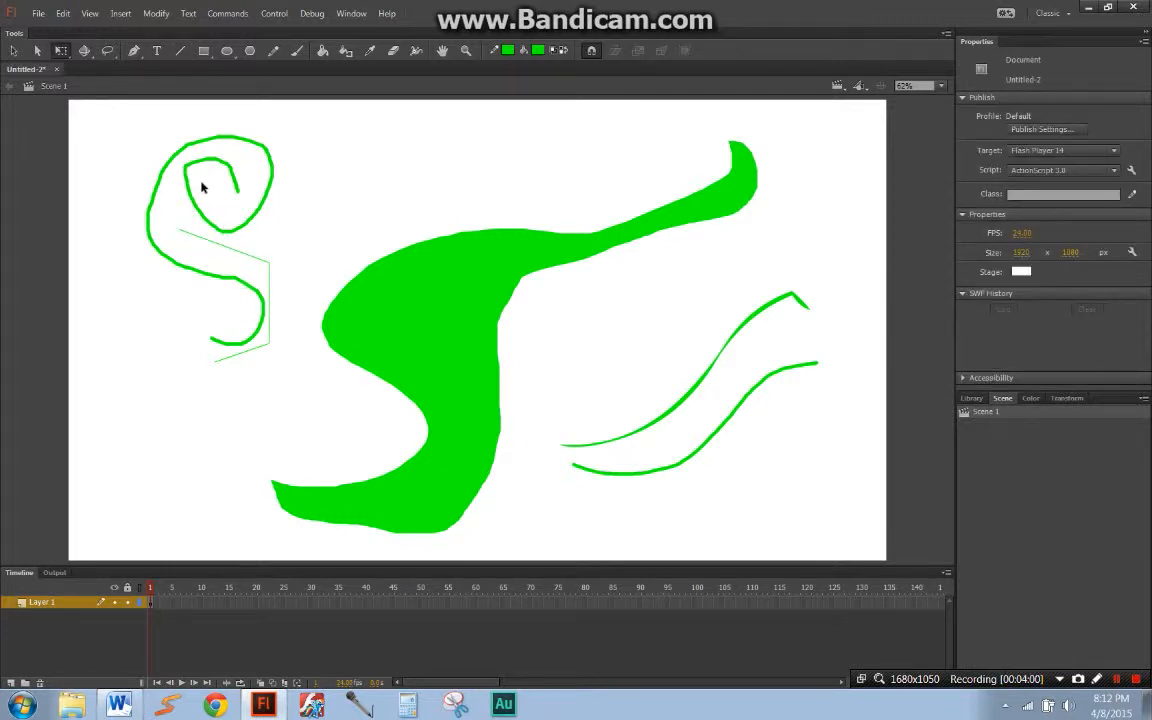
pyautogui.doubleClick(242, 258)
pyautogui.press('Delete')
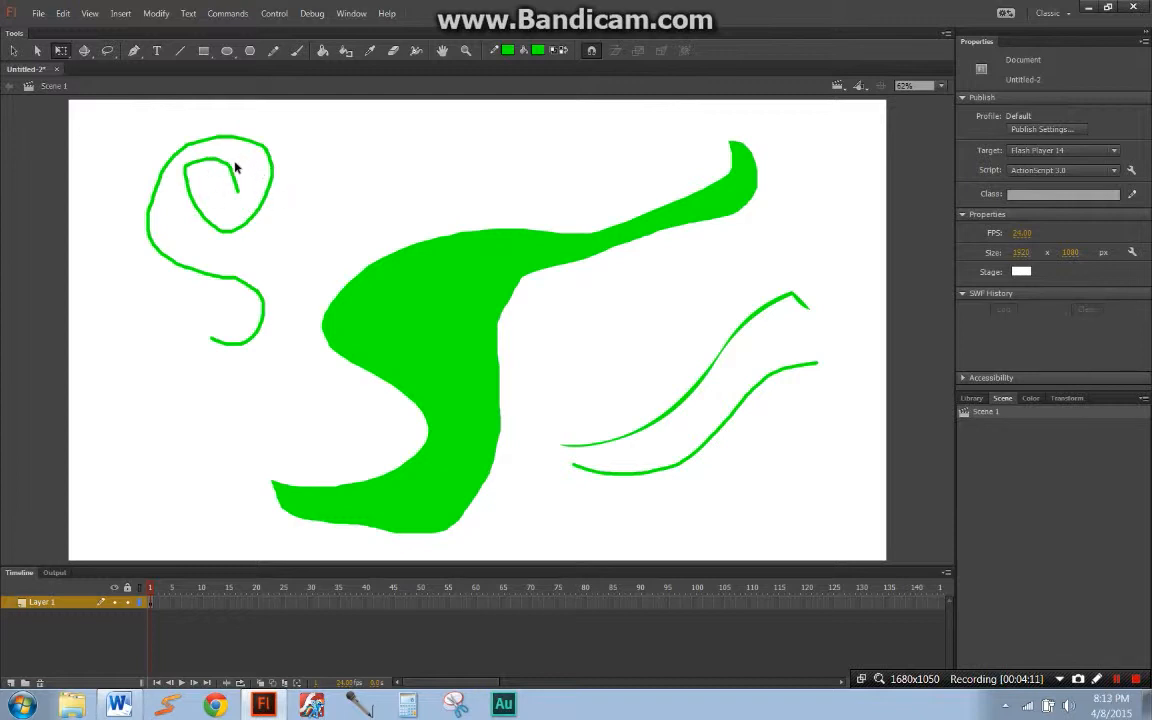
pyautogui.hotkey('ctrl', 'a')
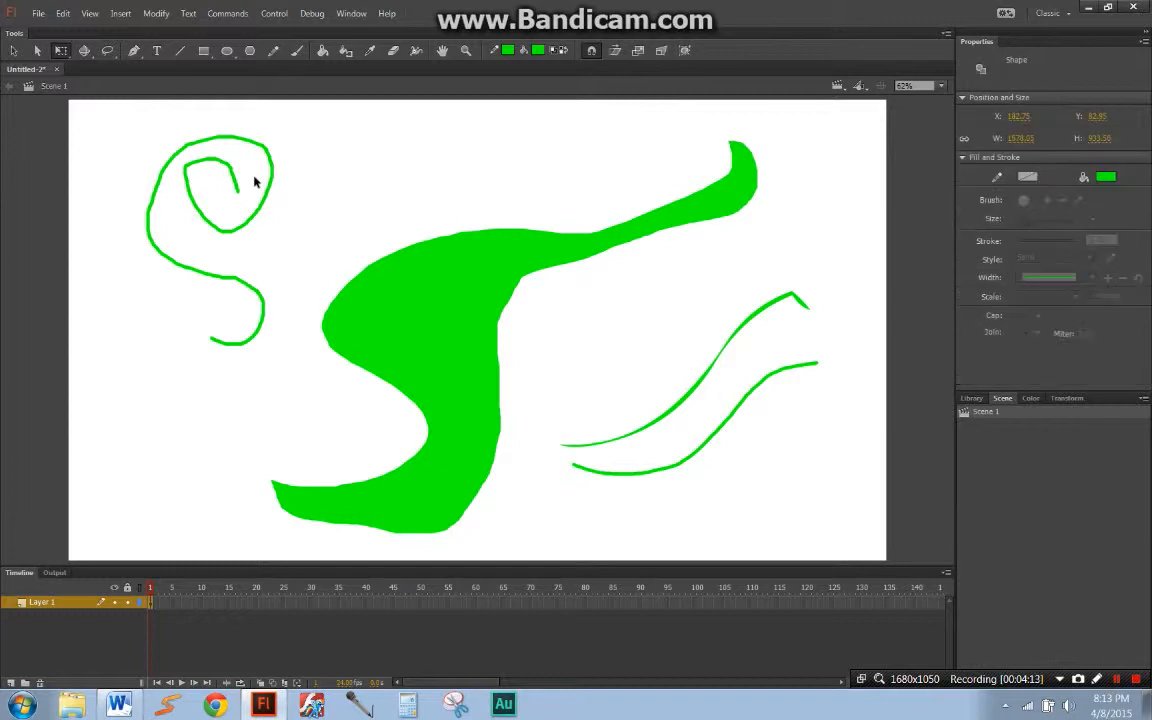
pyautogui.press('Delete')
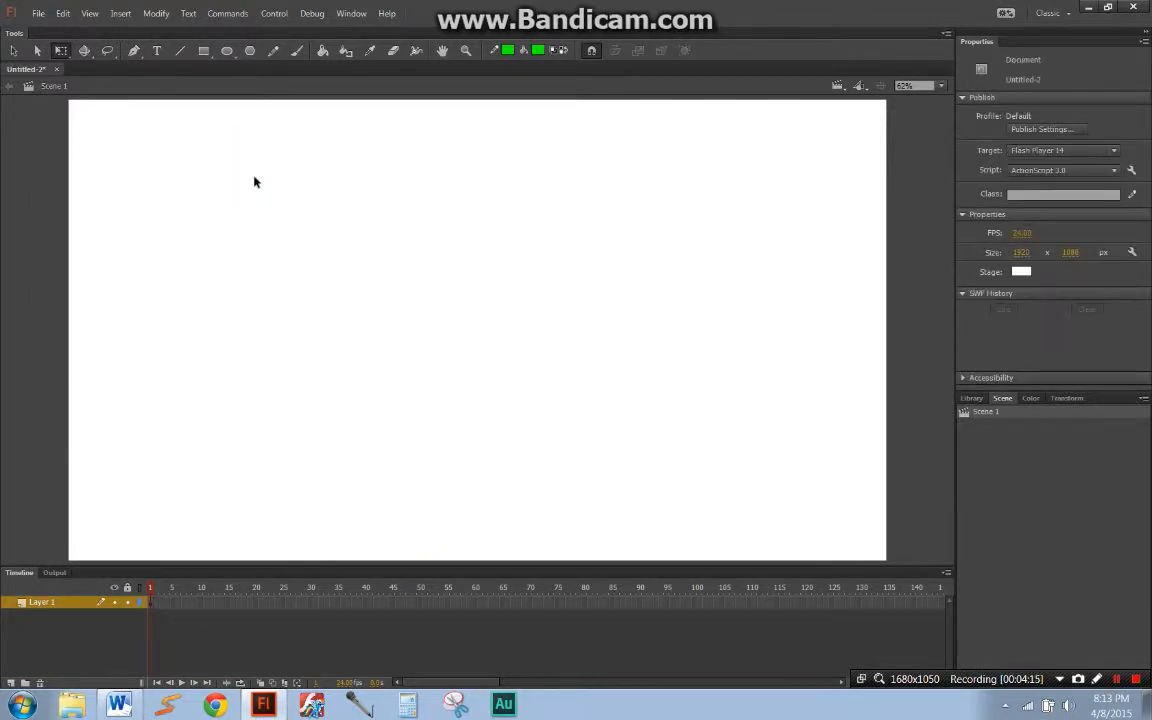
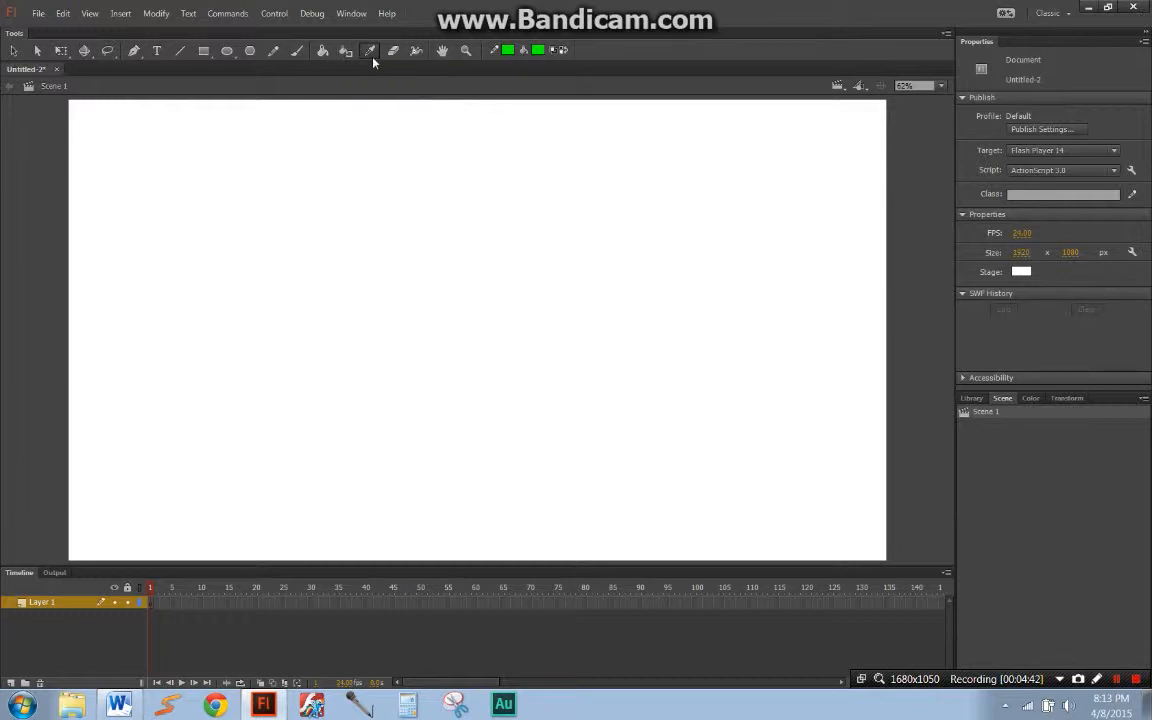
# Step: Draw a green rectangle with no stroke, about 816 by 655 px, and move it slightly up and left near the stage's centre
pyautogui.click(369, 51)
pyautogui.press('r')
pyautogui.click(997, 117)
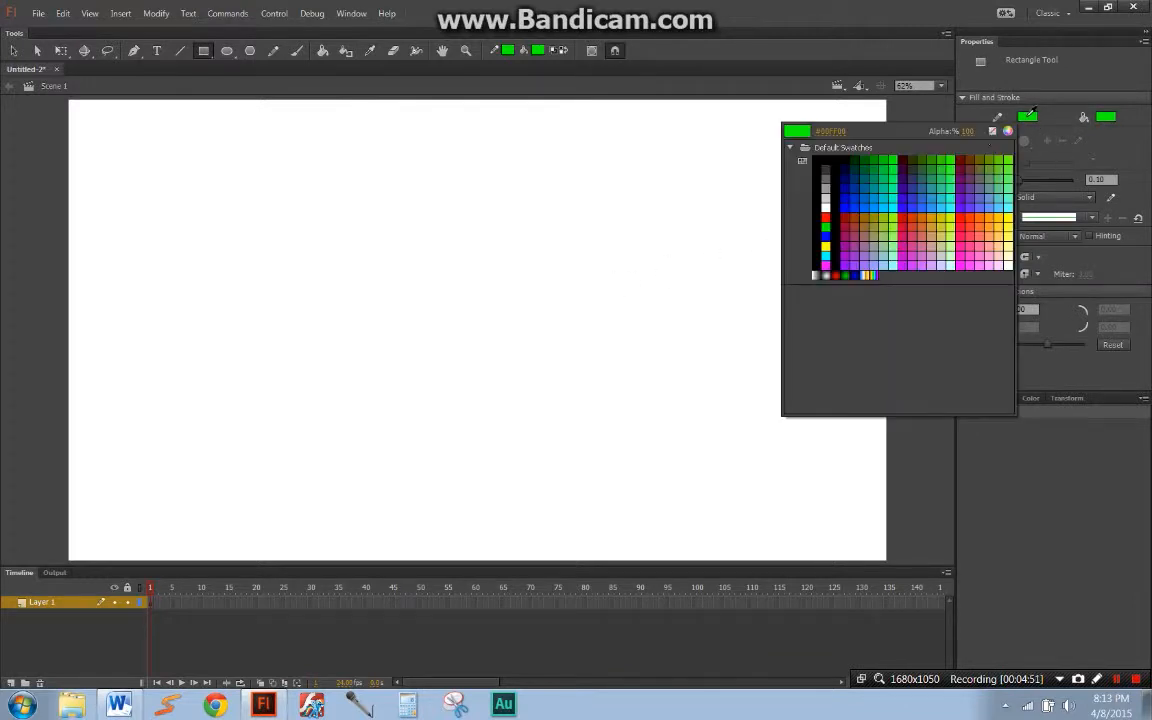
pyautogui.click(995, 131)
pyautogui.moveTo(374, 203)
pyautogui.mouseDown()
pyautogui.moveTo(429, 272)
pyautogui.moveTo(722, 482)
pyautogui.mouseUp()
pyautogui.press('q')
pyautogui.moveTo(608, 382); pyautogui.dragTo(558, 365)
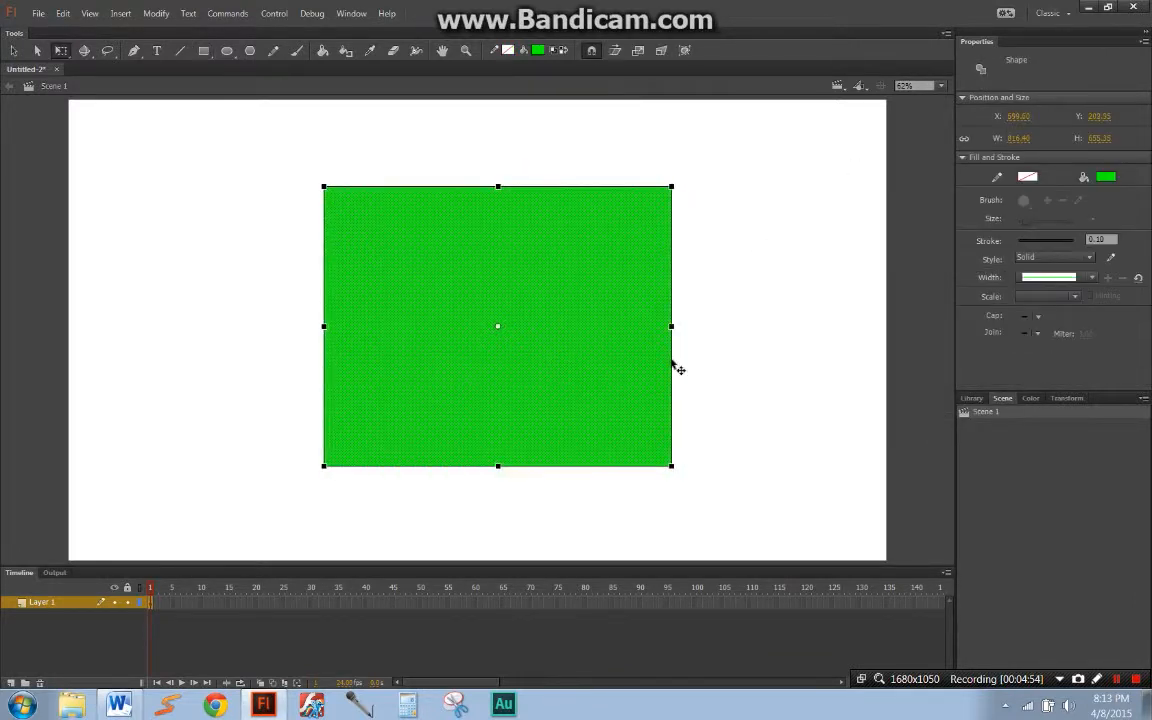
# Step: Change the green rectangle's fill to a black-to-white linear gradient and deselect it
pyautogui.click(1030, 397)
pyautogui.click(1045, 413)
pyautogui.click(1040, 463)
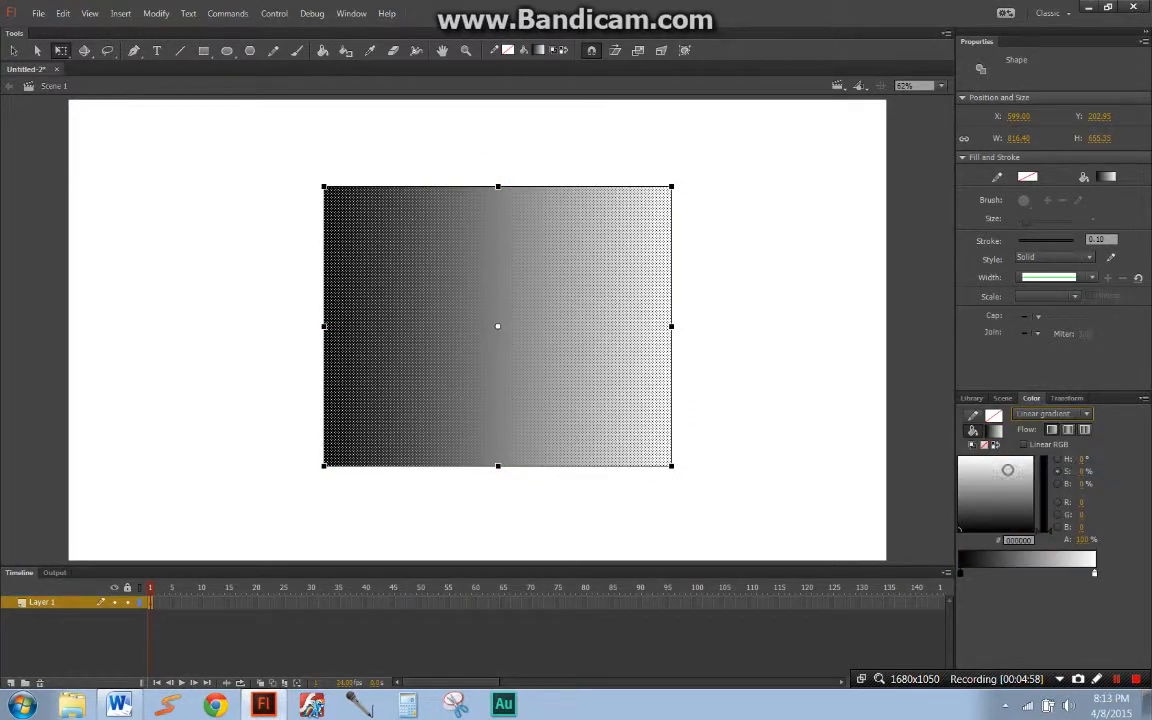
pyautogui.click(855, 457)
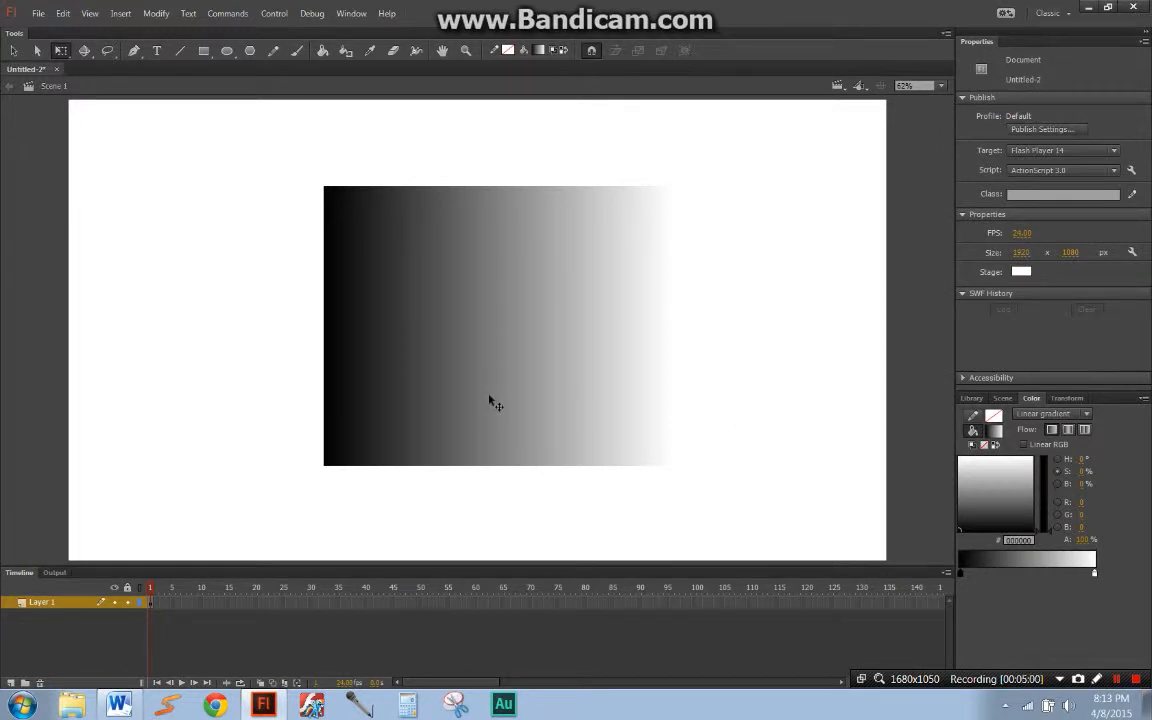
# Step: Sample the rectangle's gradient fill with the Eyedropper tool
pyautogui.press('i')
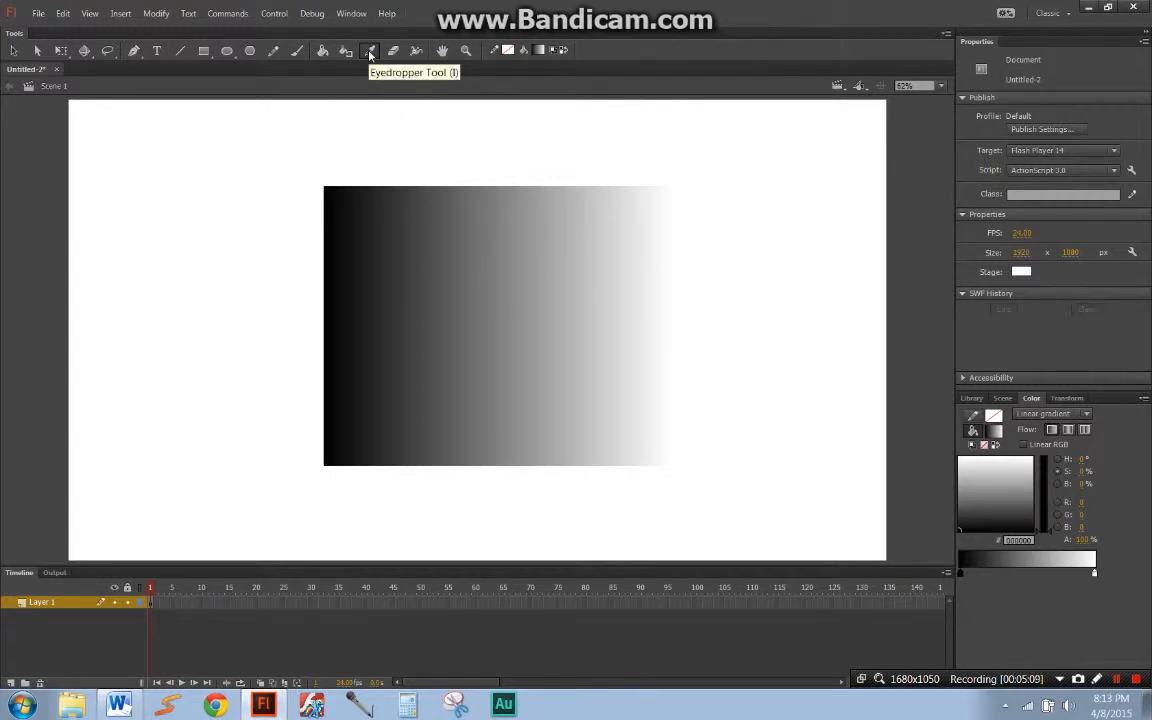
pyautogui.click(498, 264)
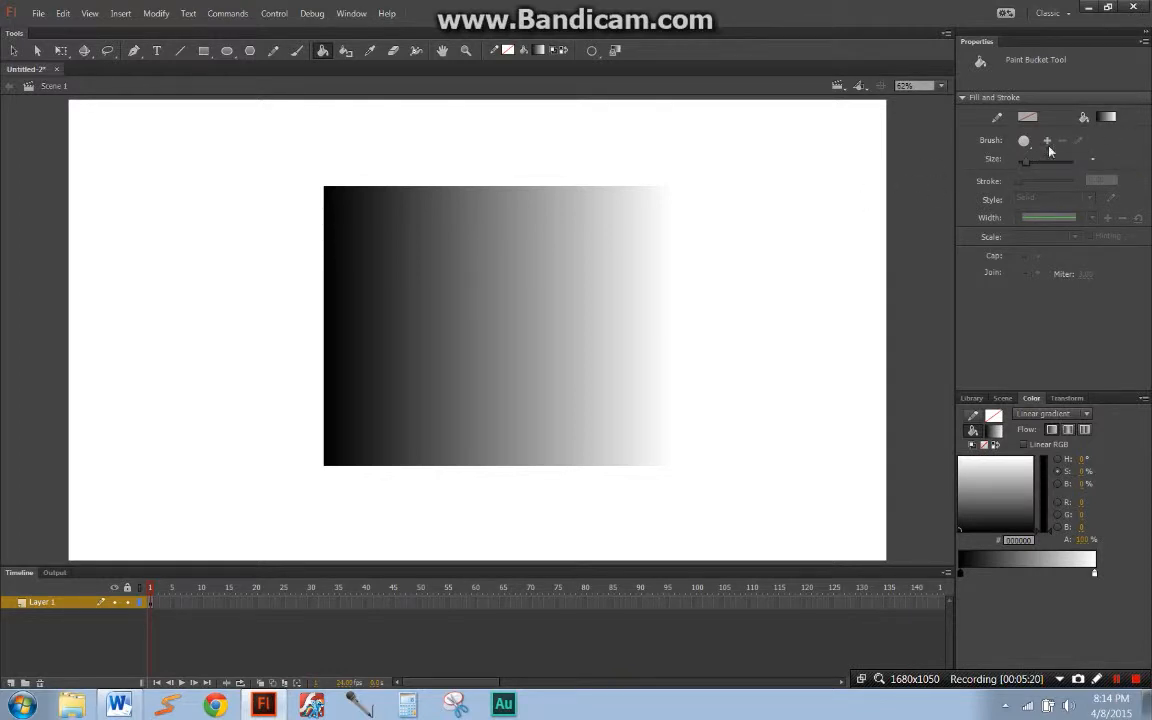
pyautogui.press('q')
pyautogui.press('r')
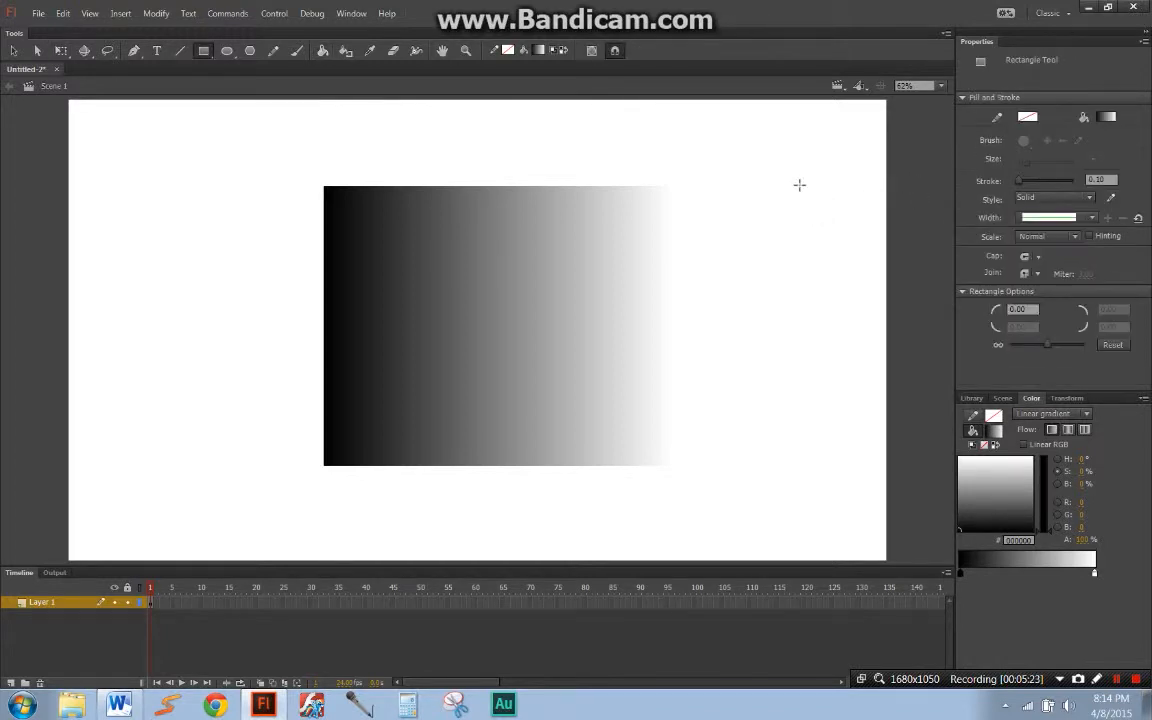
pyautogui.click(1086, 119)
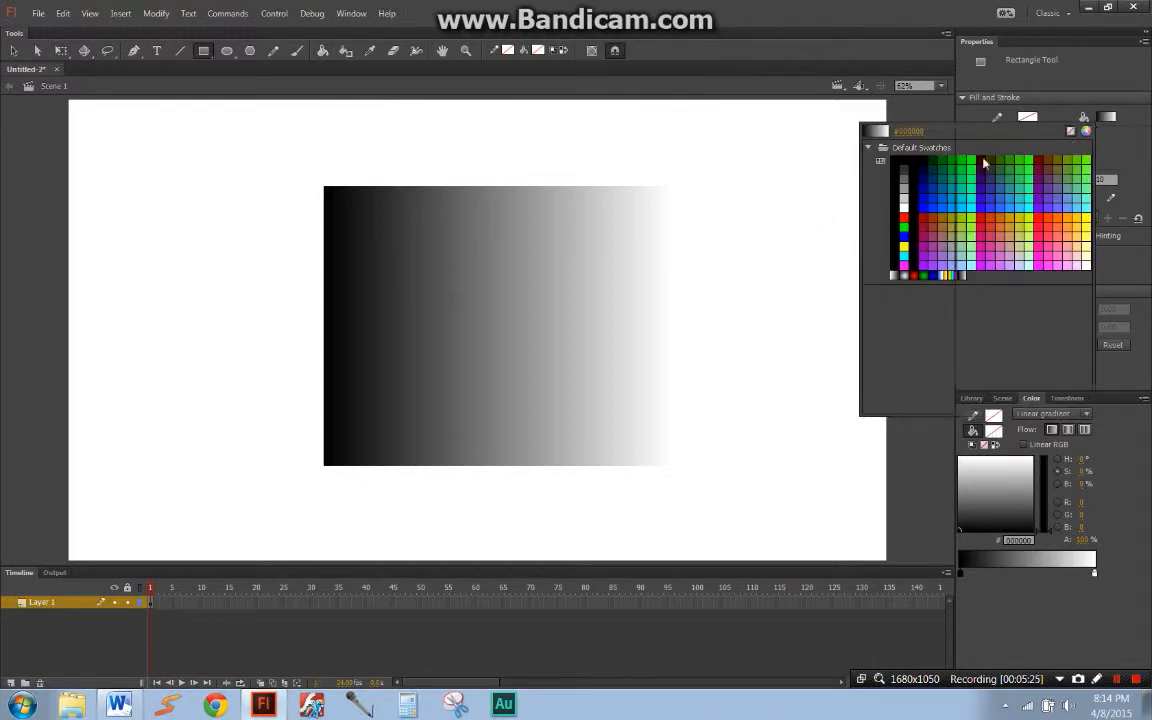
pyautogui.click(1085, 127)
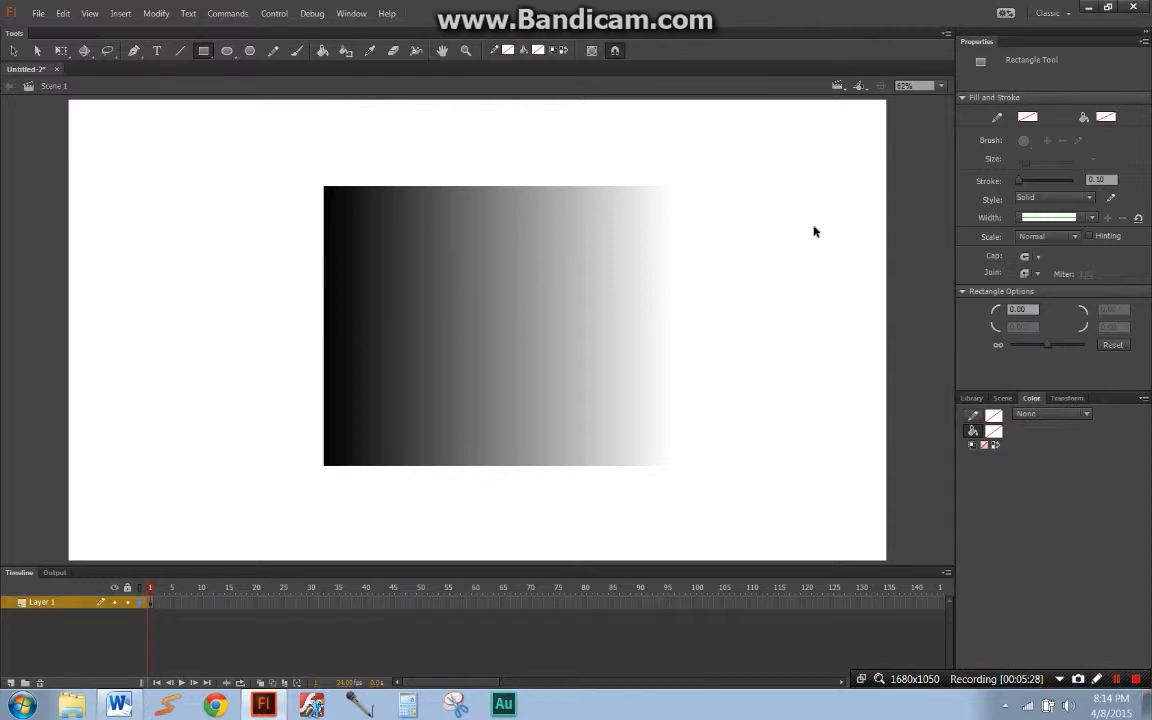
pyautogui.hotkey('ctrl', 'a')
pyautogui.press('q')
pyautogui.click(860, 216)
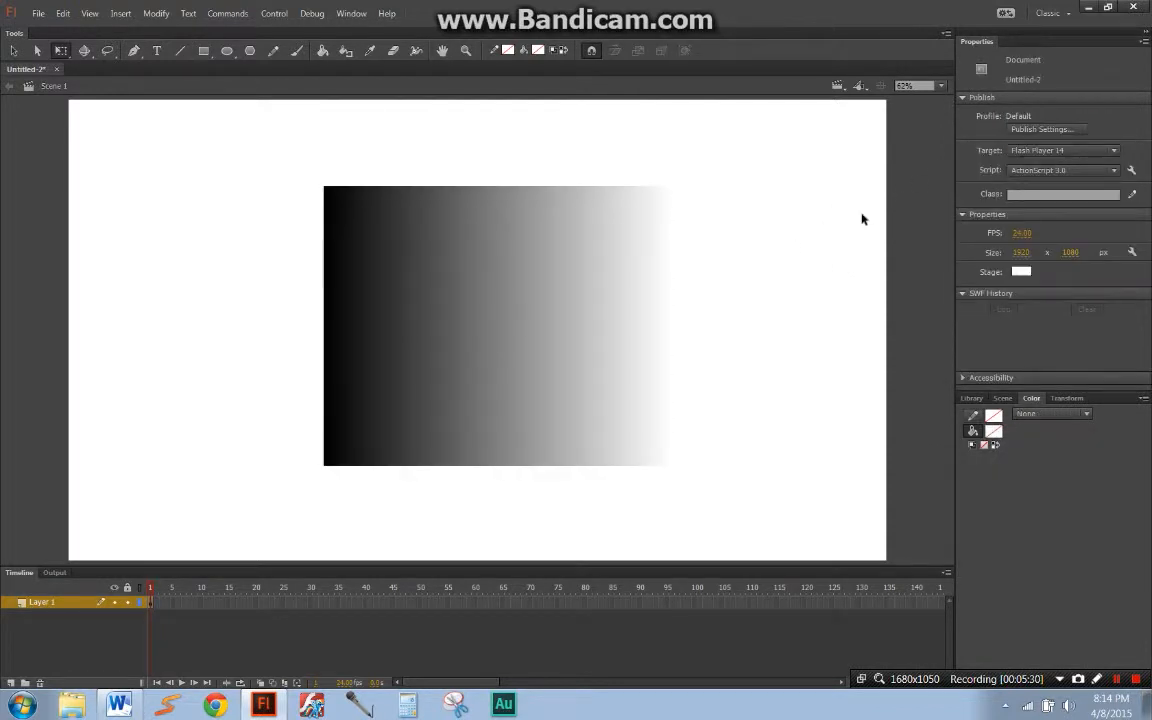
# Step: Draw a red rectangle with no stroke, about 161 by 277 px, to the right of the gradient rectangle
pyautogui.press('r')
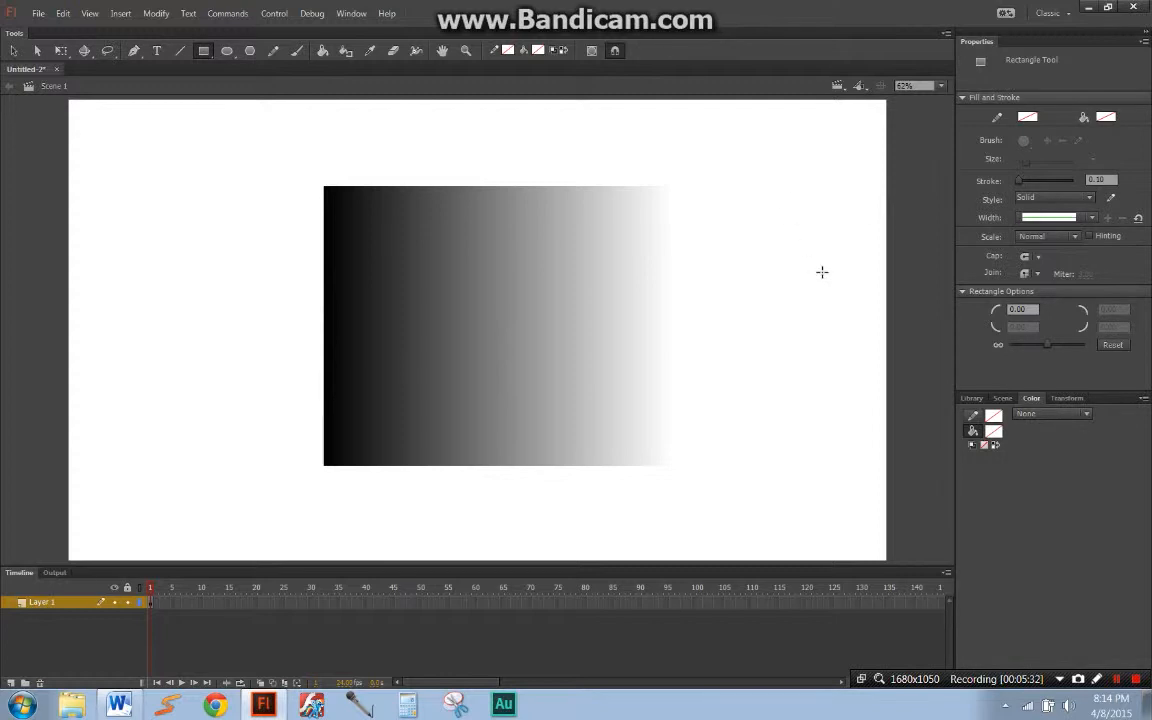
pyautogui.click(1105, 117)
pyautogui.click(902, 218)
pyautogui.moveTo(775, 188); pyautogui.dragTo(843, 306)
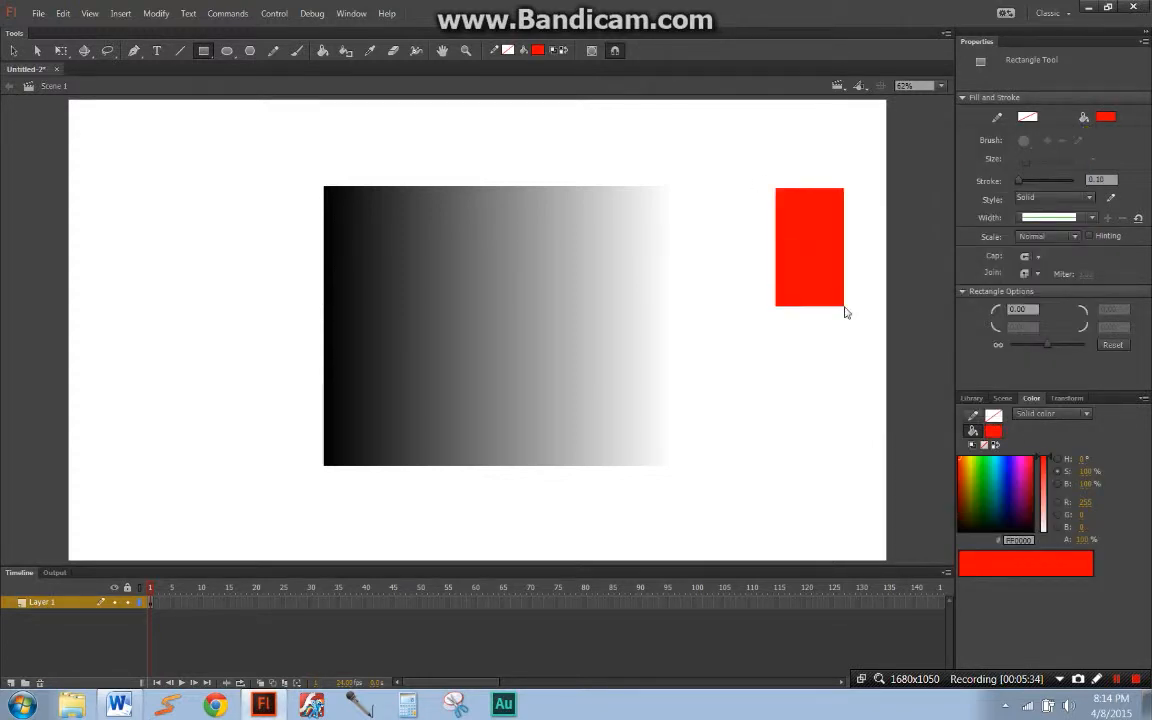
# Step: Try filling the small red rectangle with a linear gradient using the Paint Bucket, and undo the fill
pyautogui.press('v')
pyautogui.press('k')
pyautogui.click(1053, 413)
pyautogui.click(1040, 463)
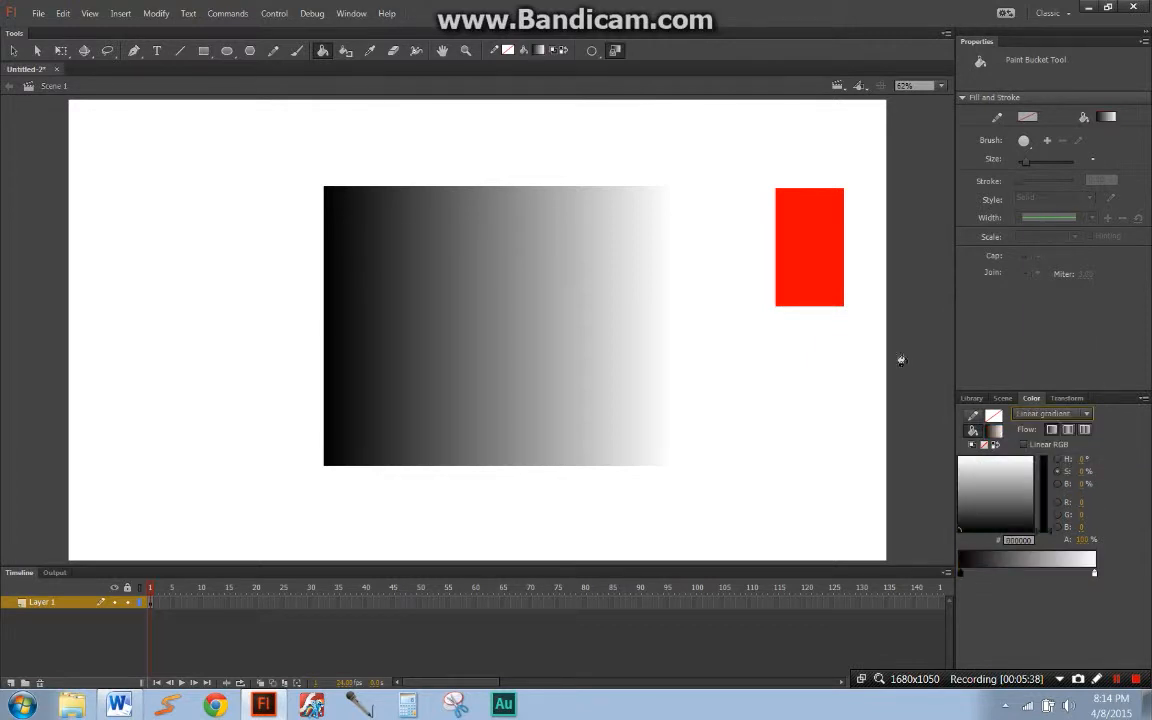
pyautogui.click(816, 259)
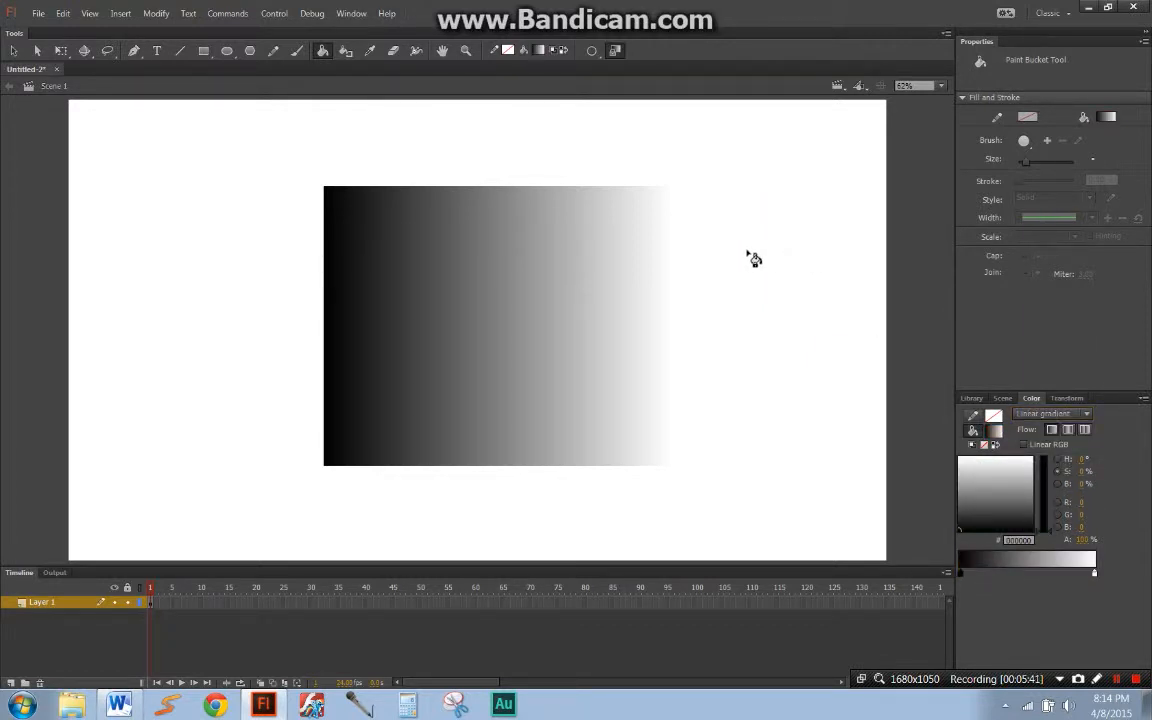
pyautogui.hotkey('ctrl', 'z')
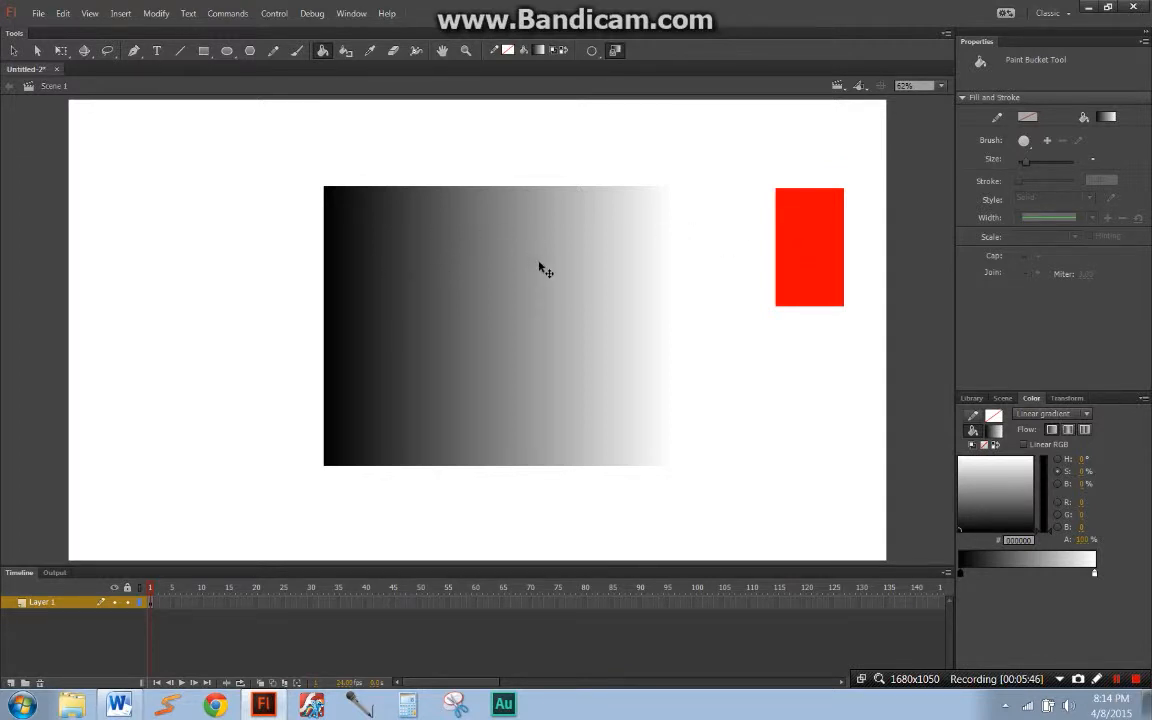
# Step: Pick up the small rectangle's red by selecting it, and fill the large gradient rectangle with that red using the Paint Bucket
pyautogui.press('q')
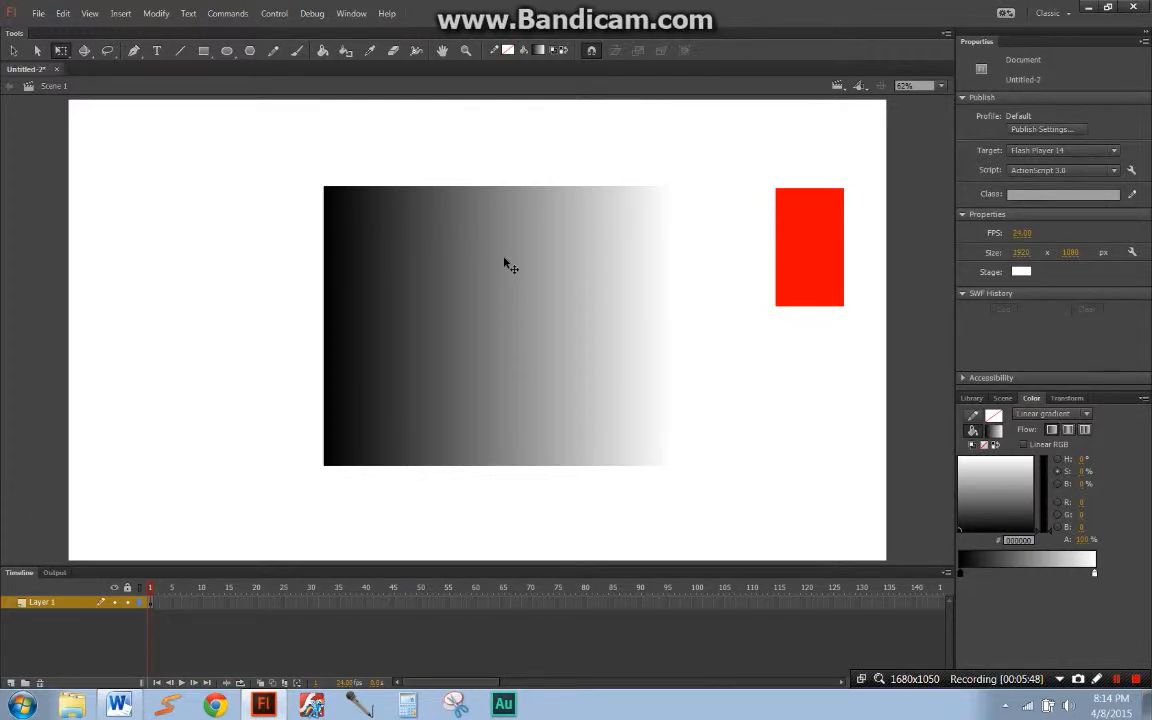
pyautogui.click(507, 261)
pyautogui.click(579, 171)
pyautogui.click(820, 249)
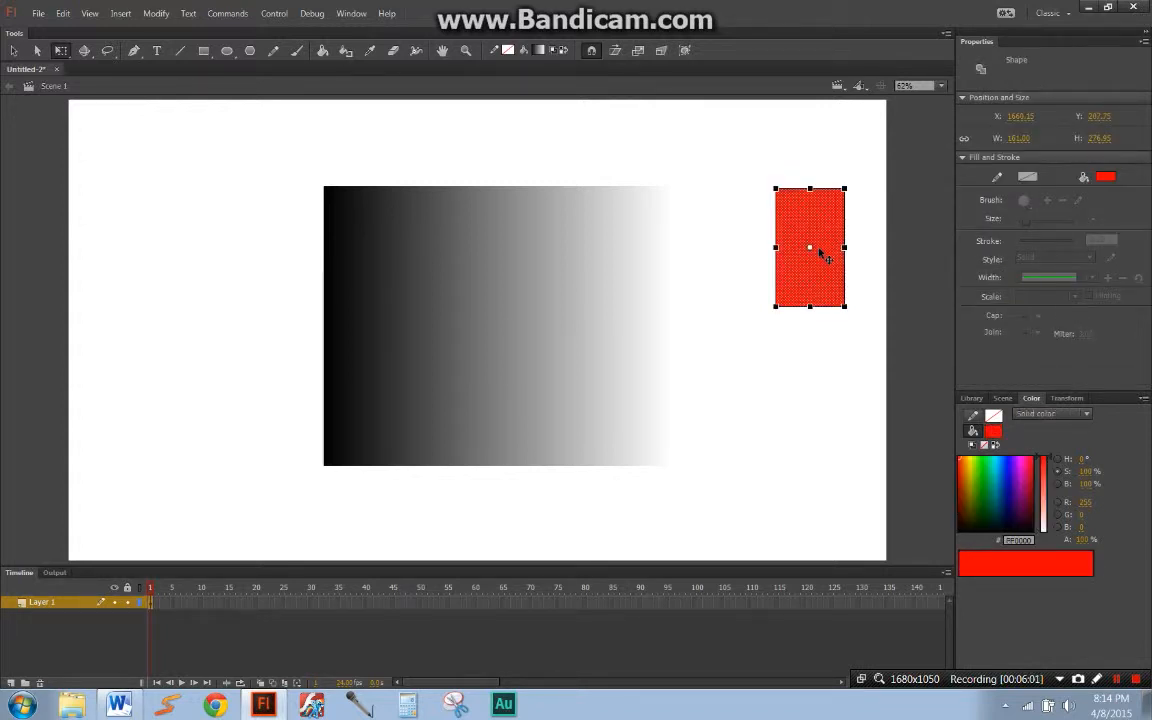
pyautogui.click(860, 252)
pyautogui.press('k')
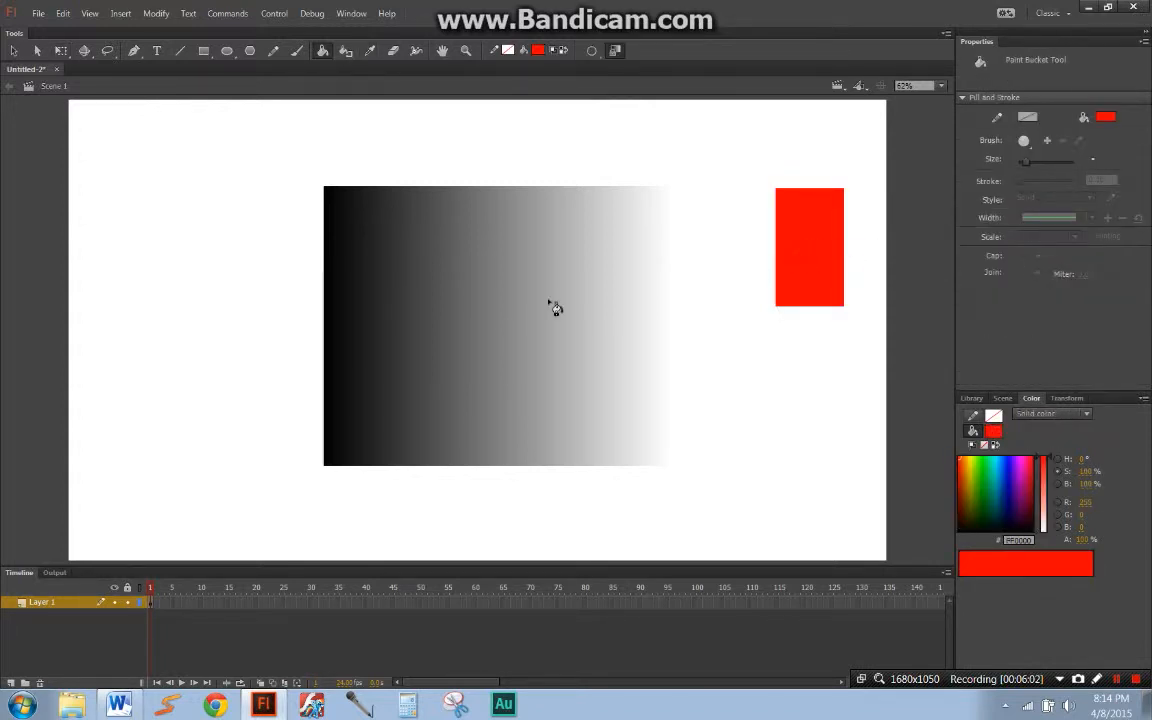
pyautogui.click(506, 314)
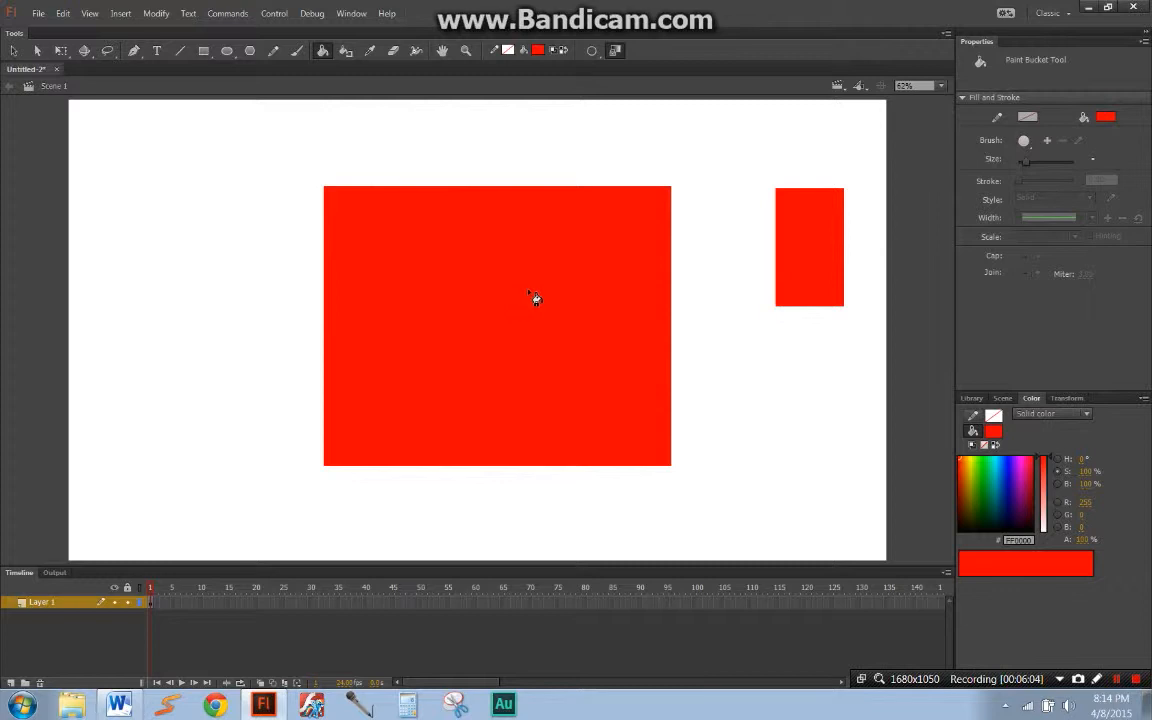
# Step: Move the large and the small red rectangles to the left with Free Transform, and deselect them
pyautogui.press('q')
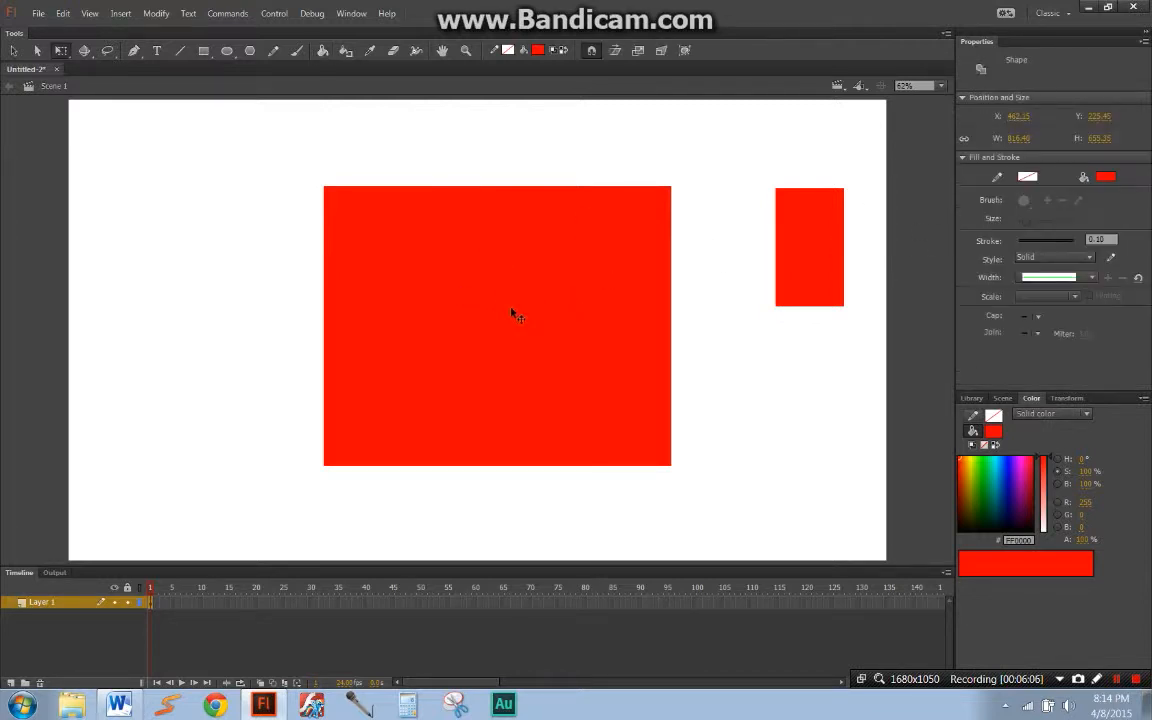
pyautogui.moveTo(512, 314); pyautogui.dragTo(453, 324)
pyautogui.moveTo(792, 255); pyautogui.dragTo(675, 268)
pyautogui.click(762, 269)
# Step: Undo the moves of both rectangles and the red fill of the large rectangle
pyautogui.hotkey('ctrl', 'z')
pyautogui.hotkey('ctrl', 'z')
pyautogui.hotkey('ctrl', 'z')
pyautogui.hotkey('ctrl', 'z')
pyautogui.hotkey('ctrl', 'z')
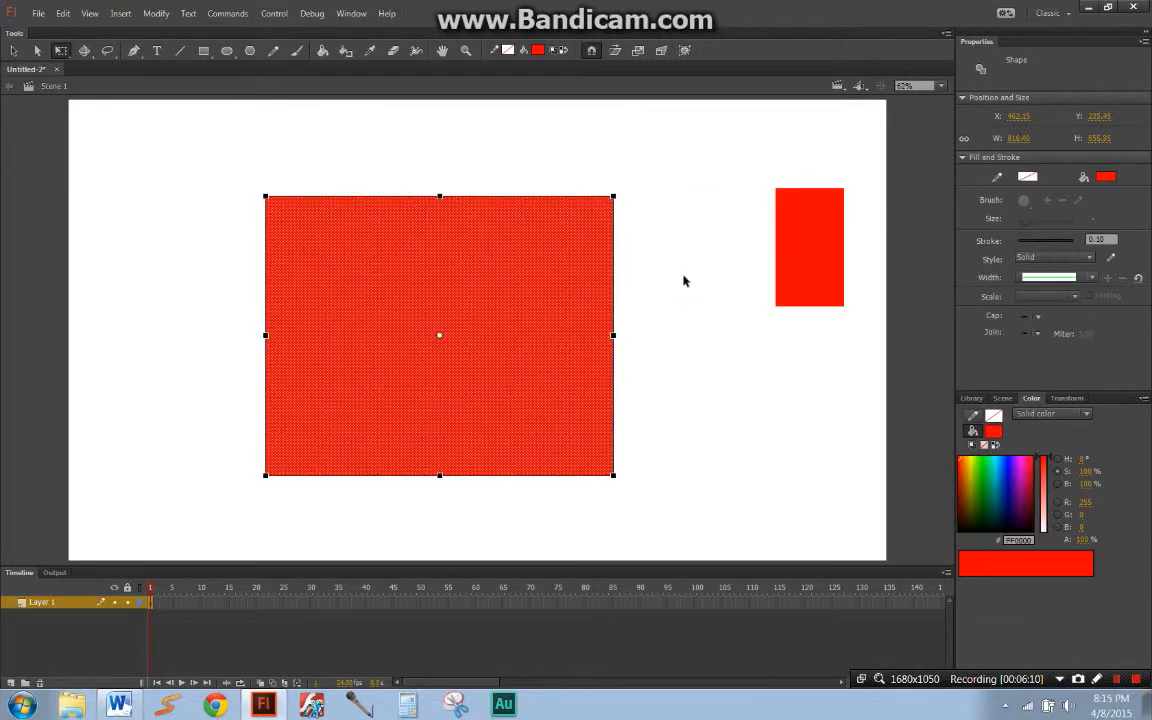
pyautogui.hotkey('ctrl', 'z')
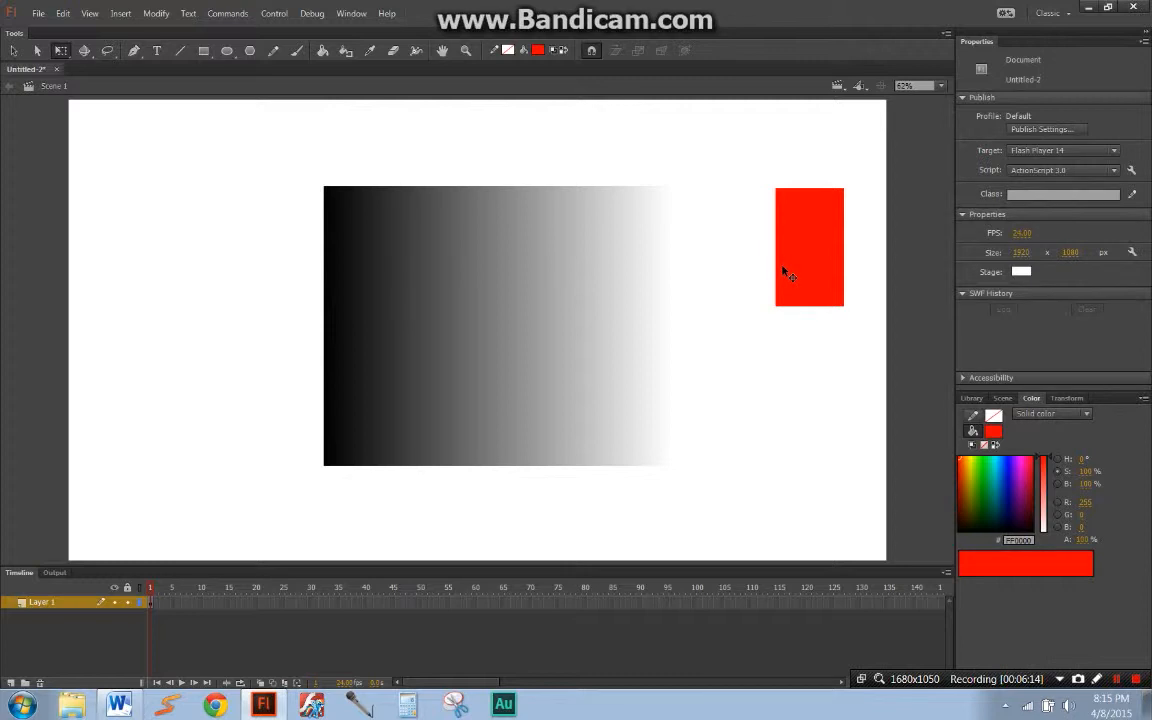
# Step: Sample the small rectangle's red with the Eyedropper and fill the large gradient rectangle with it
pyautogui.press('i')
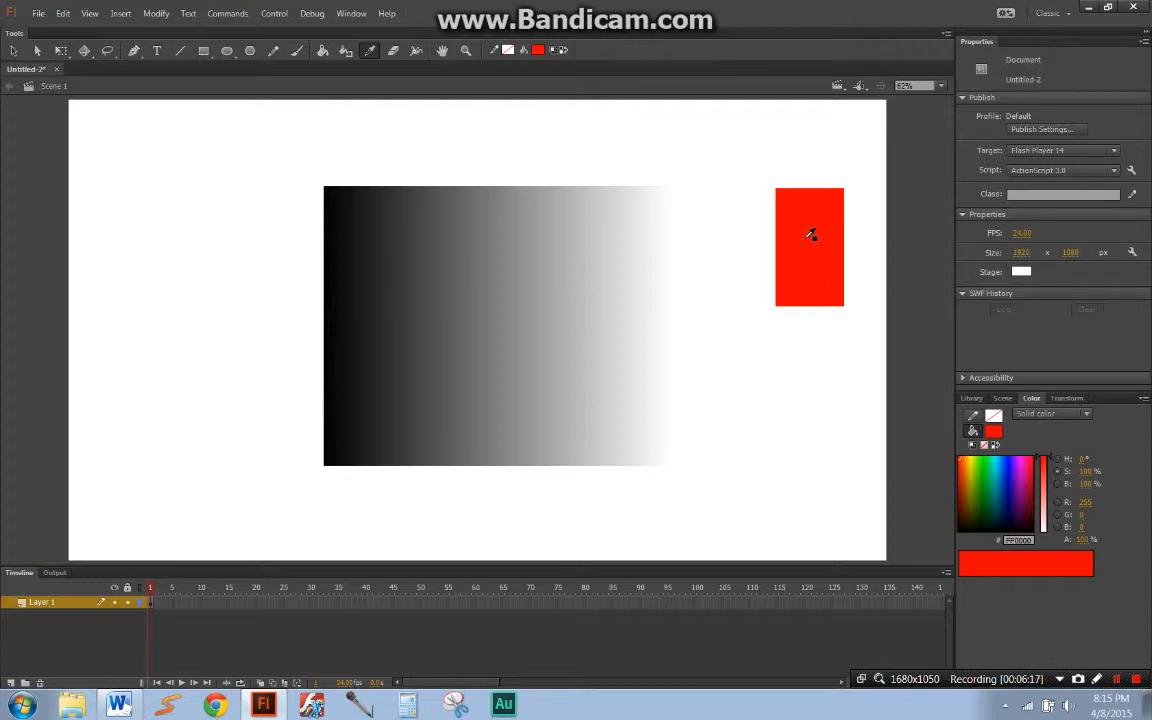
pyautogui.click(810, 236)
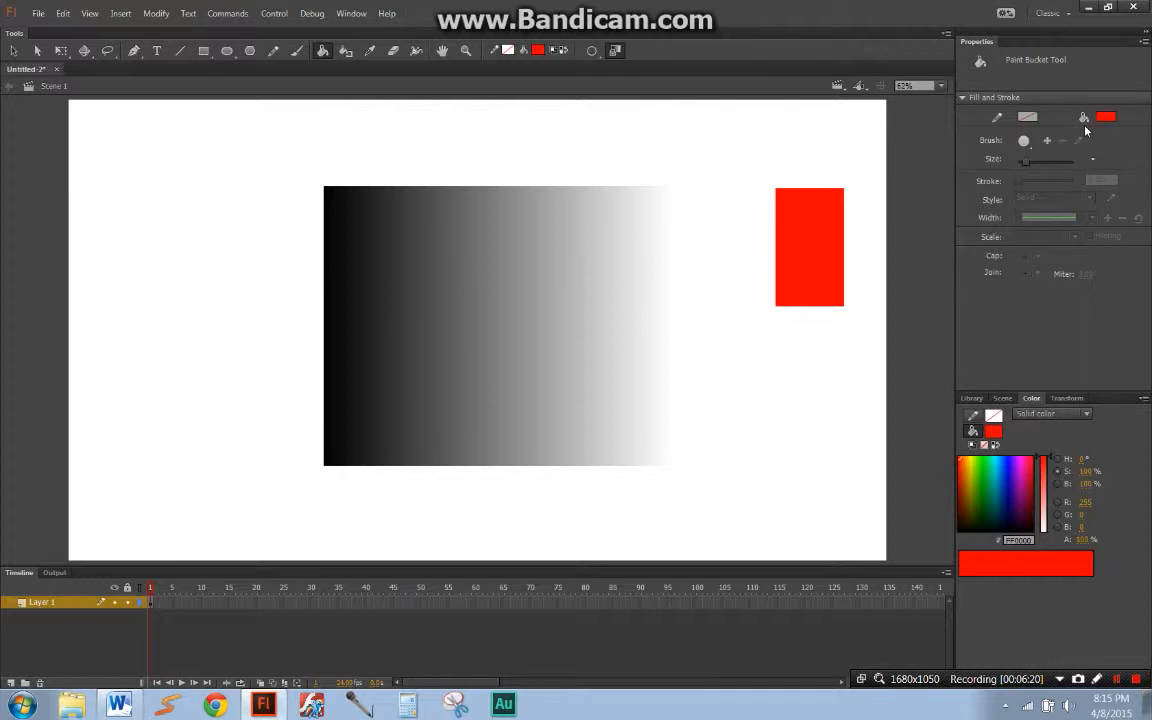
pyautogui.click(511, 280)
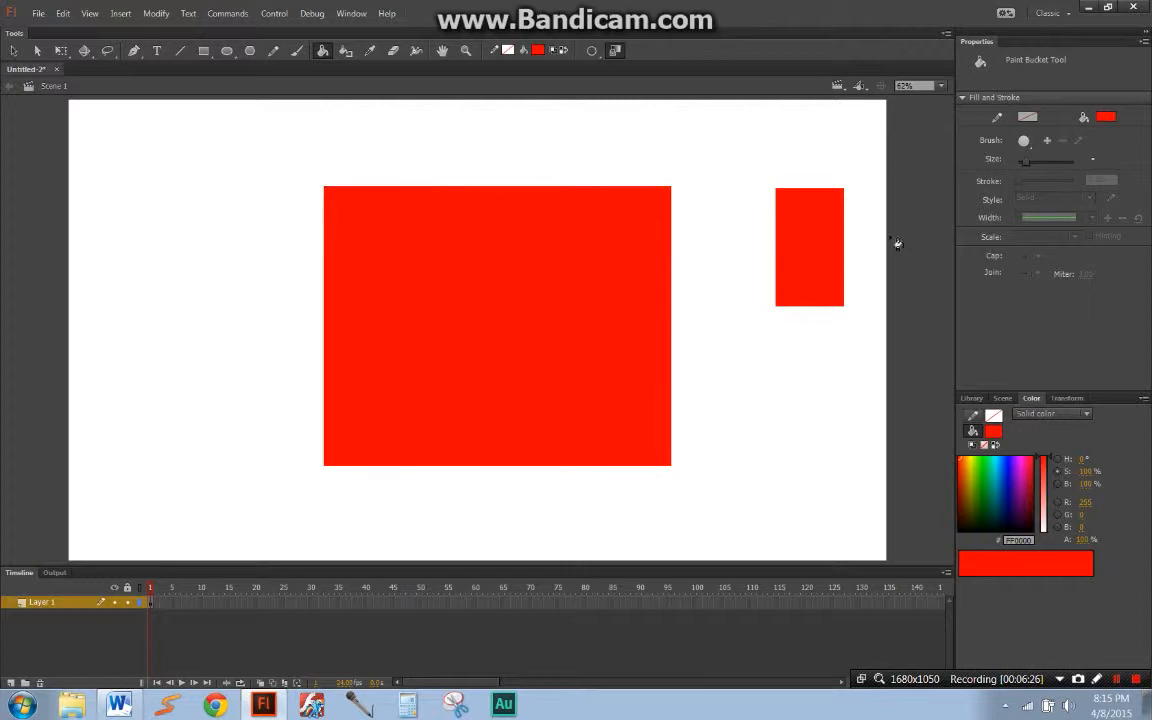
# Step: Delete all shapes from the stage, undo the deletion, and deselect the rectangles
pyautogui.press('q')
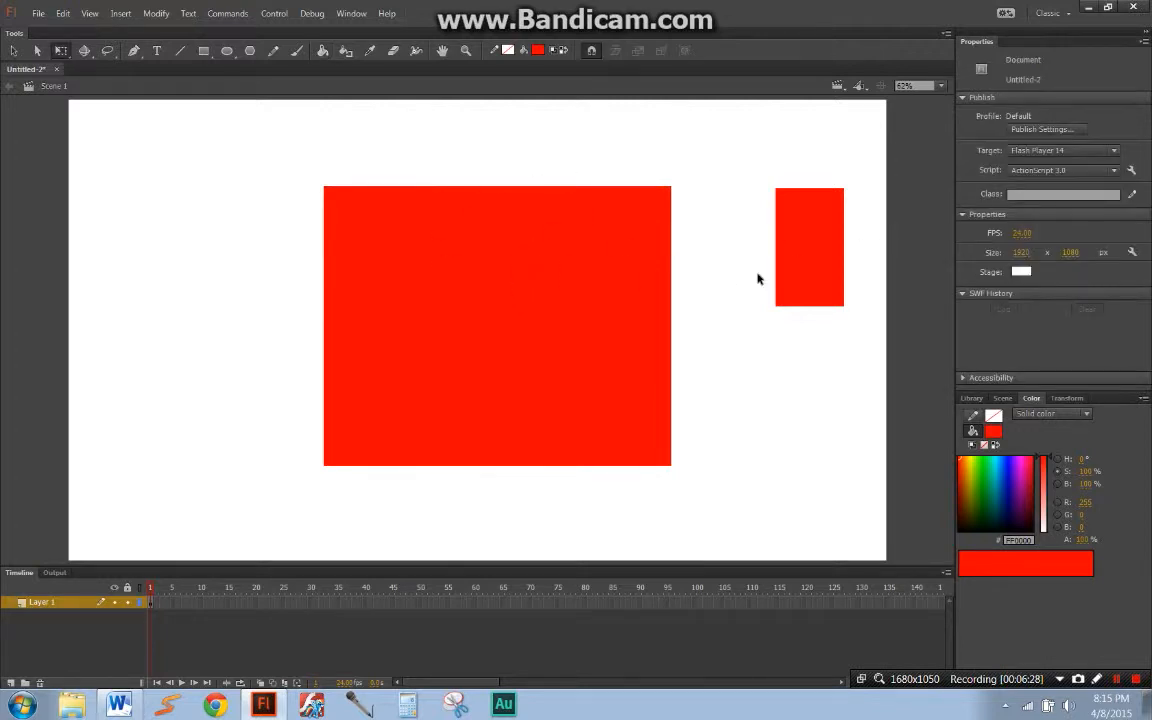
pyautogui.hotkey('ctrl', 'a')
pyautogui.press('Delete')
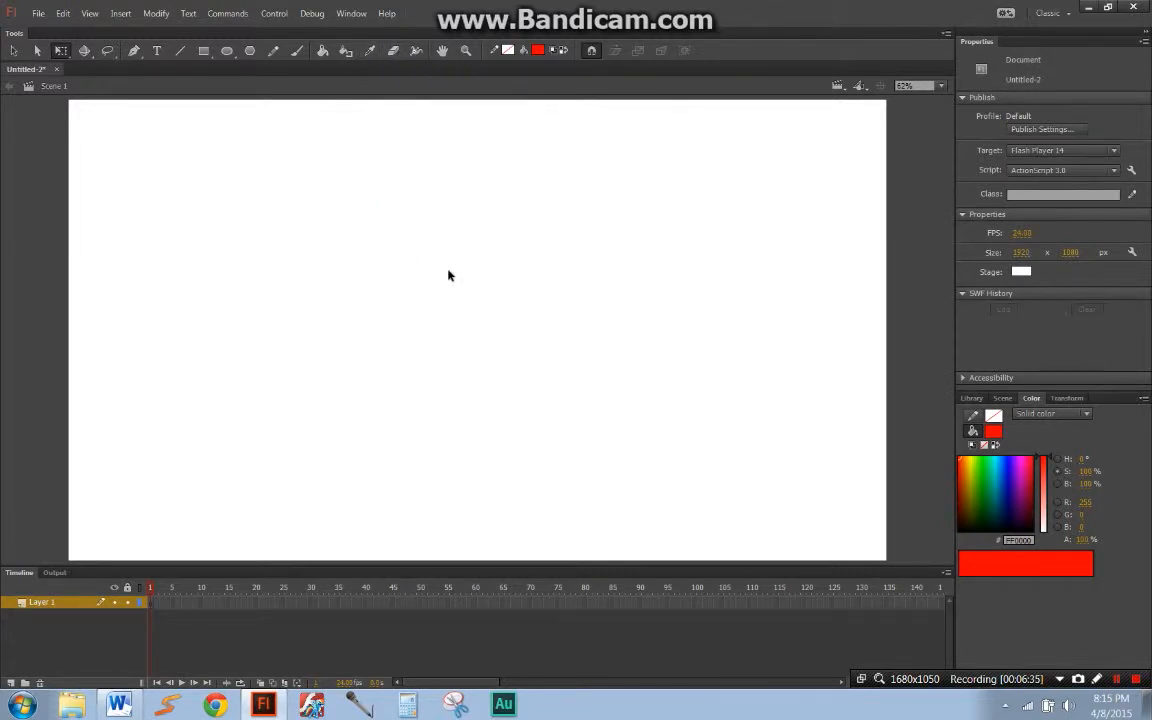
pyautogui.hotkey('ctrl', 'z')
pyautogui.click(681, 294)
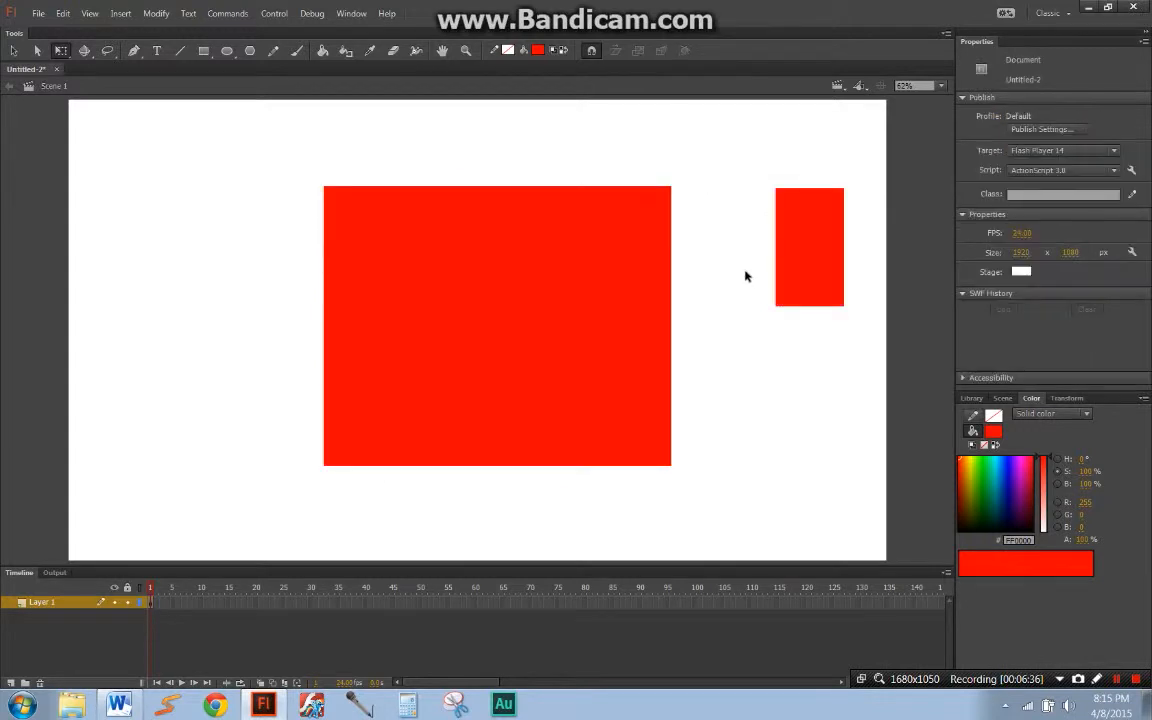
# Step: Bring up the Library, and erase a winding path across the large red rectangle from its upper edge to its right edge with a large round eraser
pyautogui.click(391, 56)
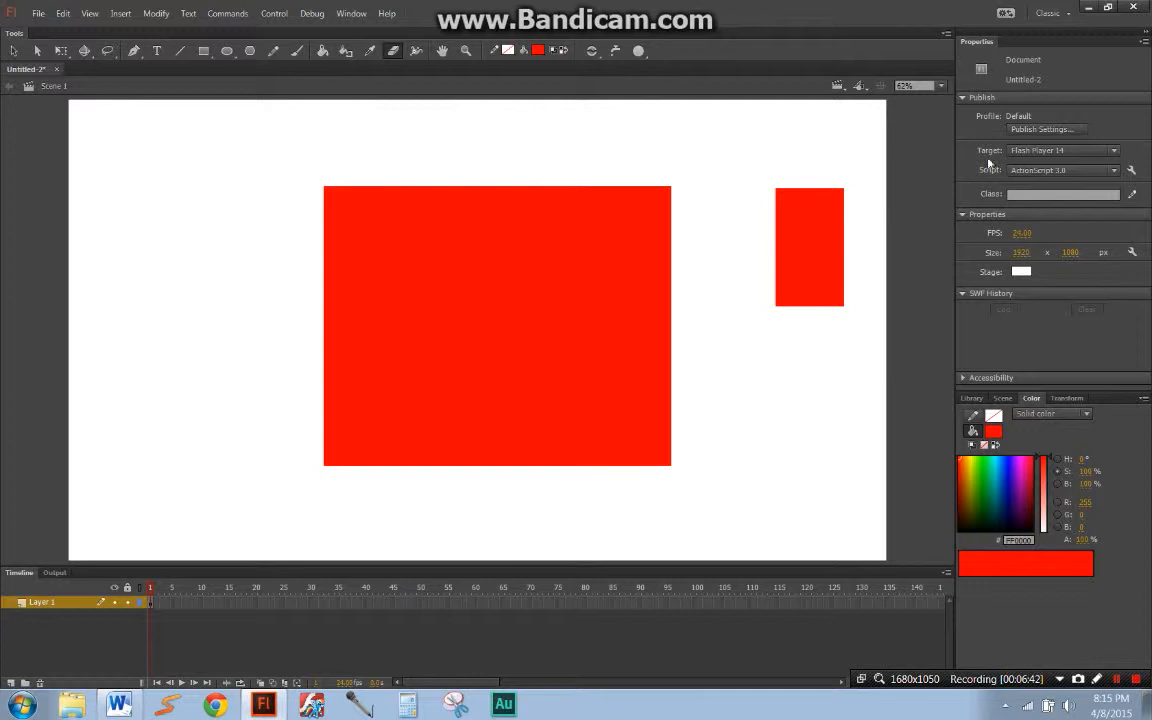
pyautogui.hotkey('ctrl', 'l')
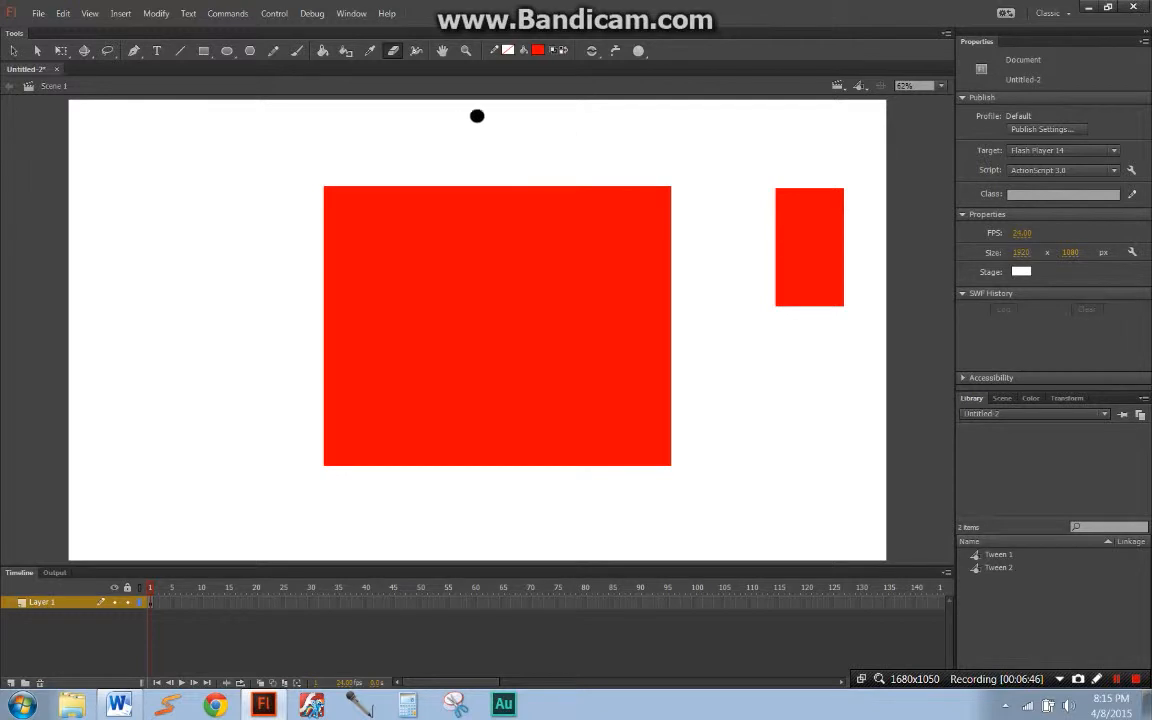
pyautogui.click(639, 51)
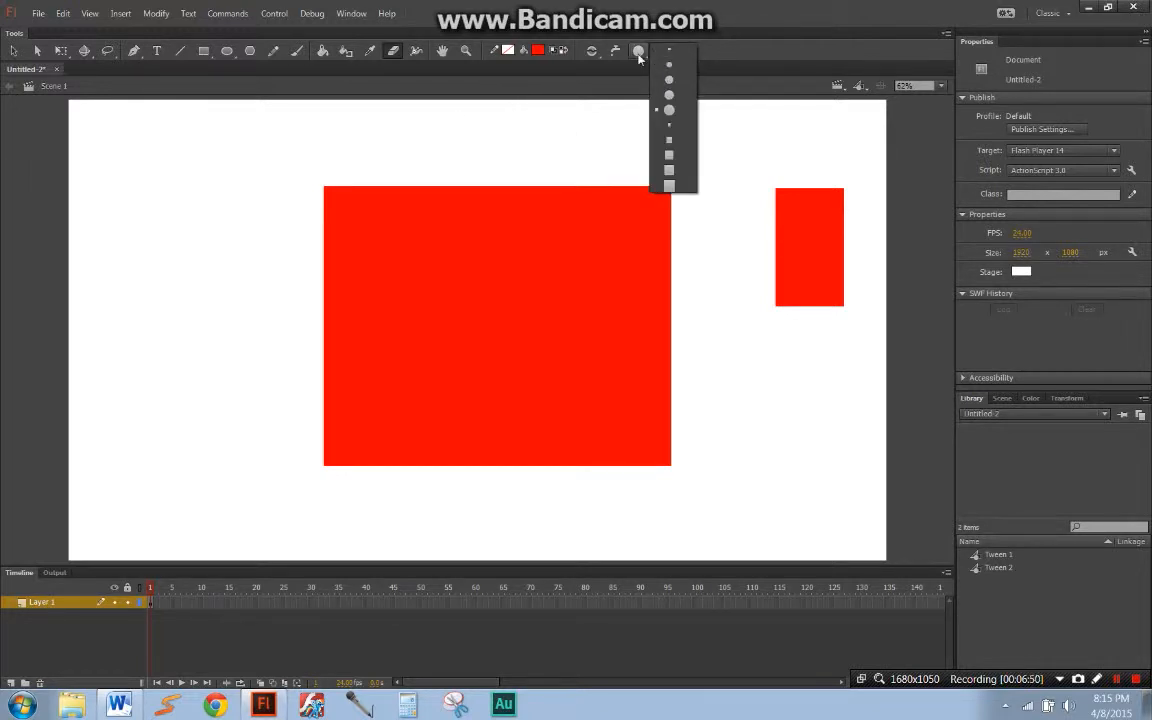
pyautogui.click(639, 51)
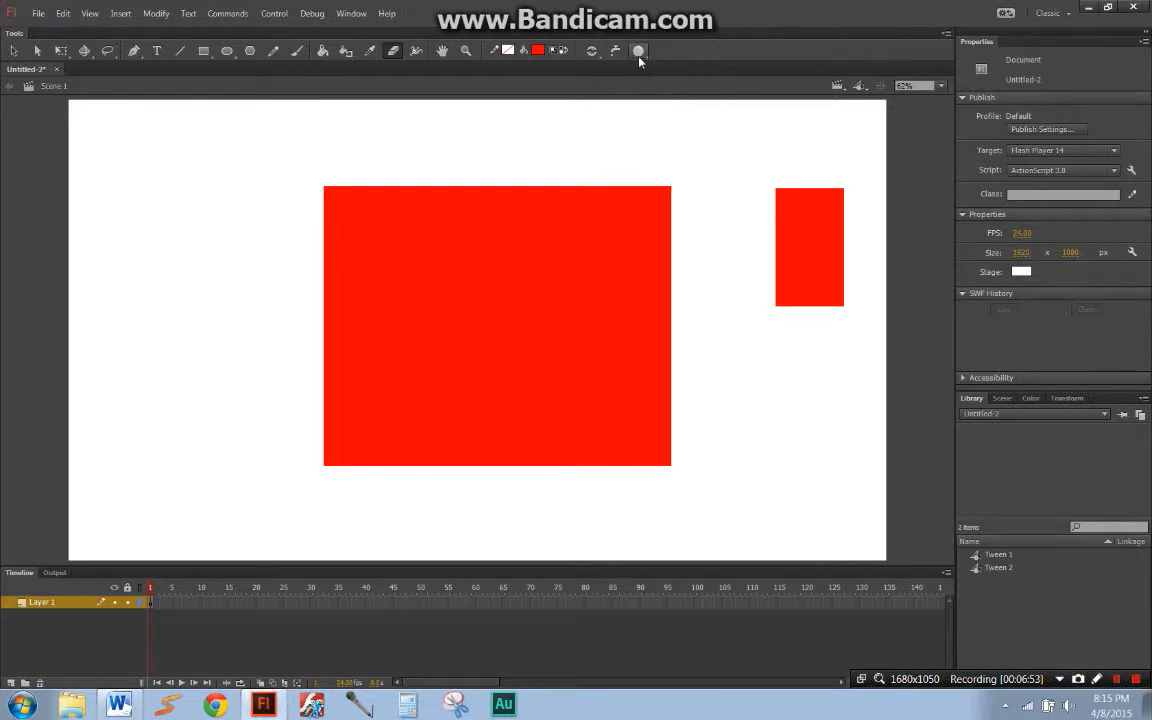
pyautogui.click(638, 51)
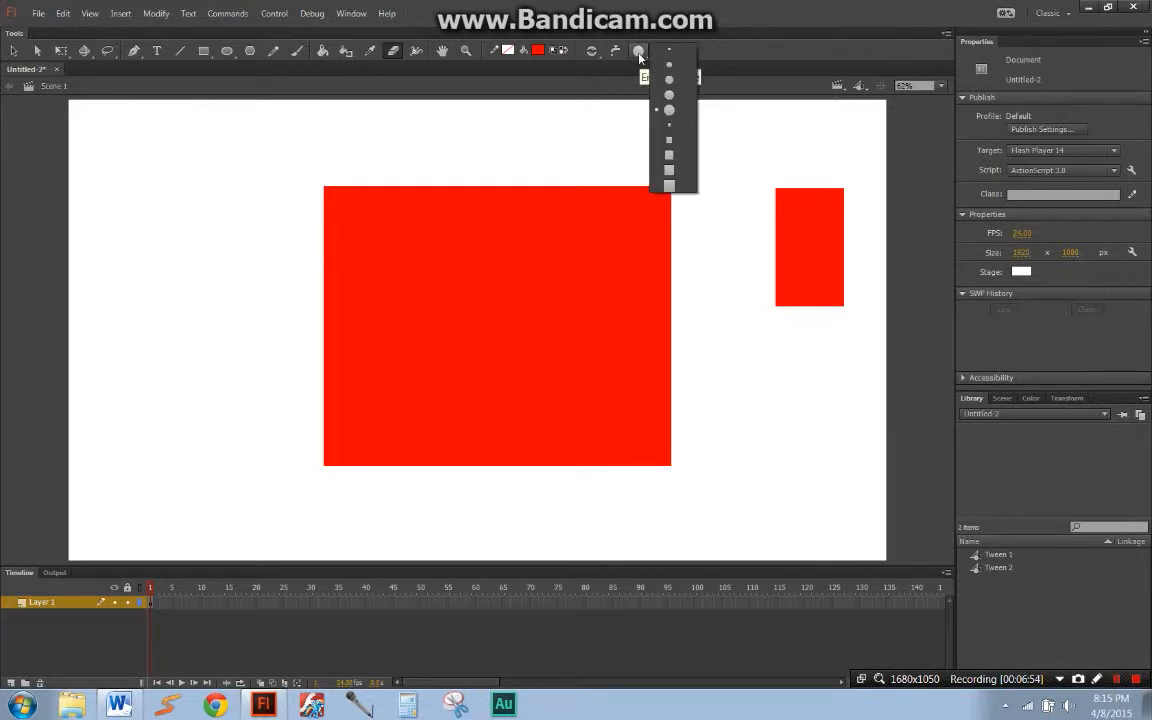
pyautogui.click(684, 106)
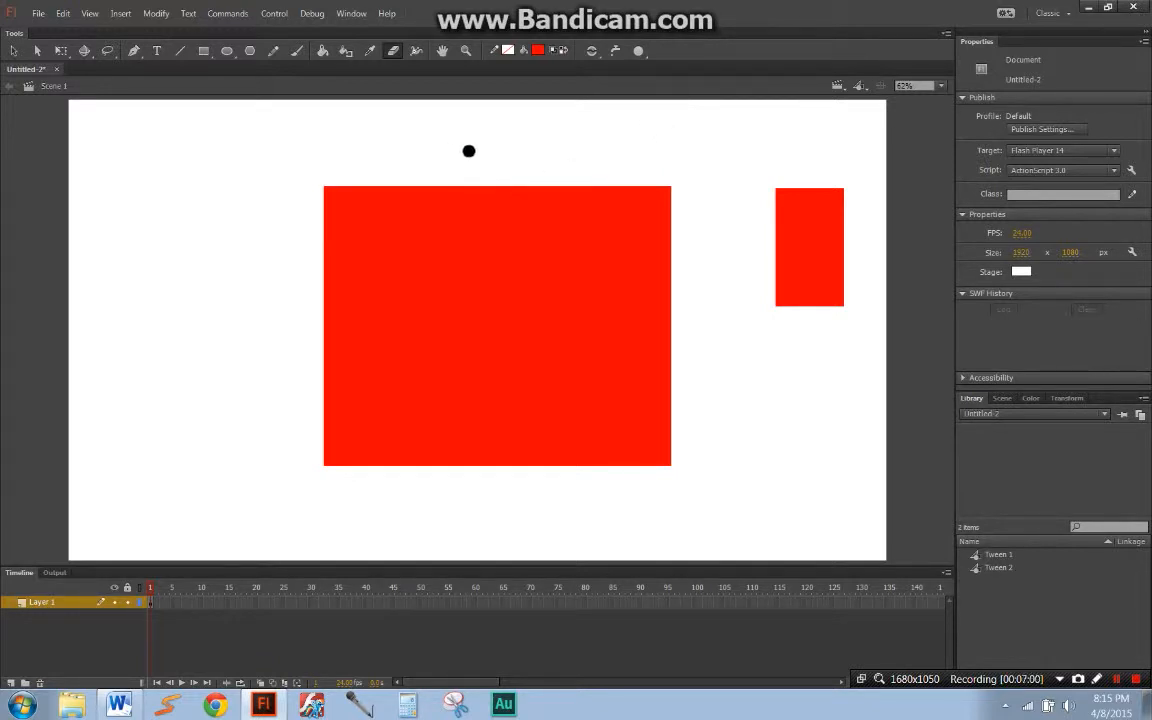
pyautogui.moveTo(465, 154)
pyautogui.mouseDown()
pyautogui.moveTo(408, 211)
pyautogui.moveTo(408, 275)
pyautogui.moveTo(498, 273)
pyautogui.moveTo(543, 318)
pyautogui.moveTo(526, 342)
pyautogui.moveTo(423, 346)
pyautogui.moveTo(403, 397)
pyautogui.moveTo(535, 417)
pyautogui.moveTo(687, 411)
pyautogui.mouseUp()
pyautogui.press('q')
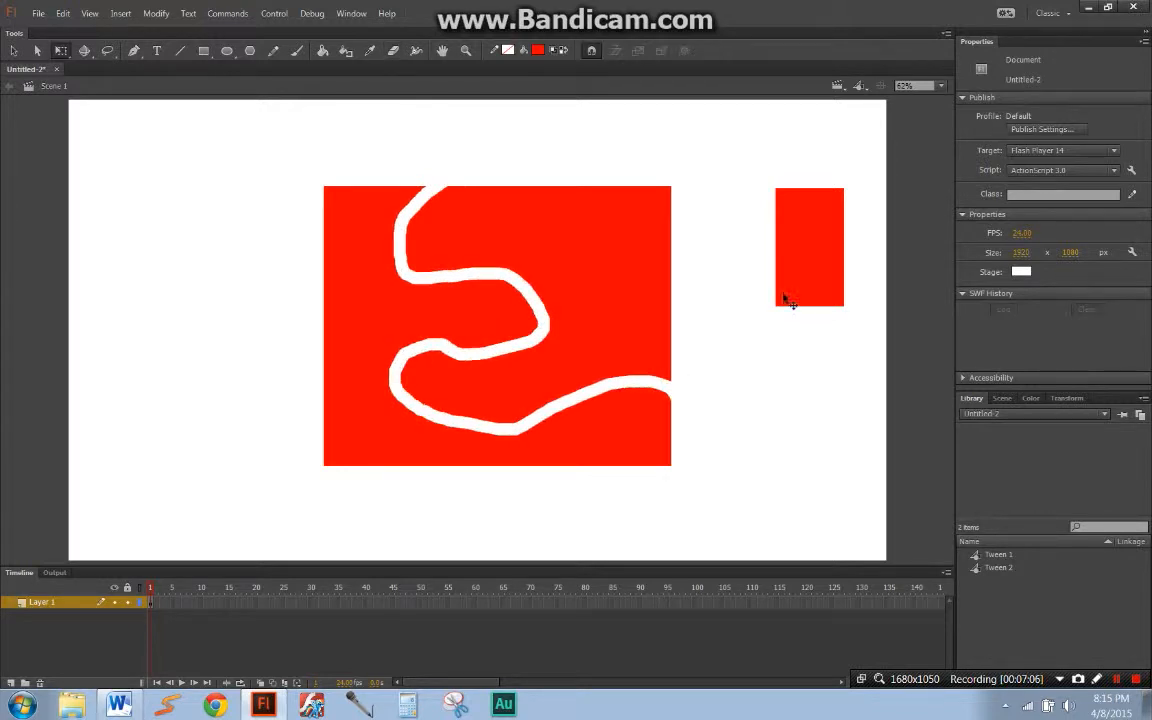
# Step: Move the small red rectangle closer to the large one, and convert it to a graphic symbol named rdbox
pyautogui.click(806, 287)
pyautogui.moveTo(806, 287); pyautogui.dragTo(748, 294)
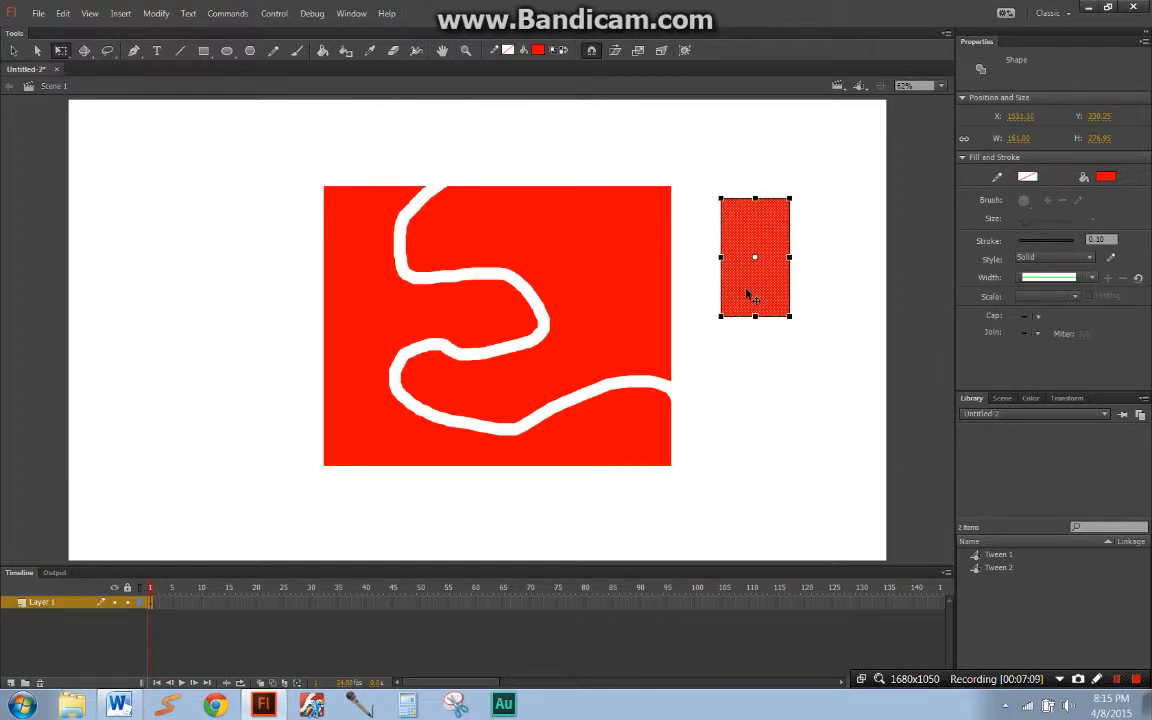
pyautogui.press('F8')
pyautogui.write('rdbo')
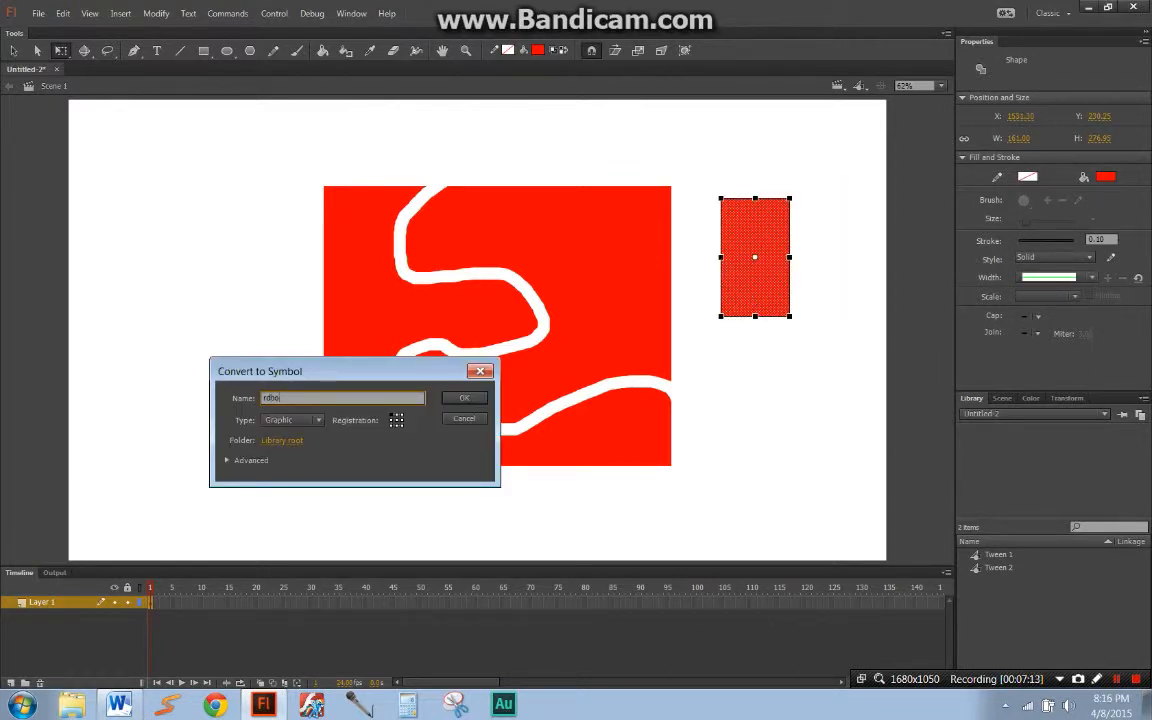
pyautogui.write('x')
pyautogui.press('Return')
pyautogui.click(895, 293)
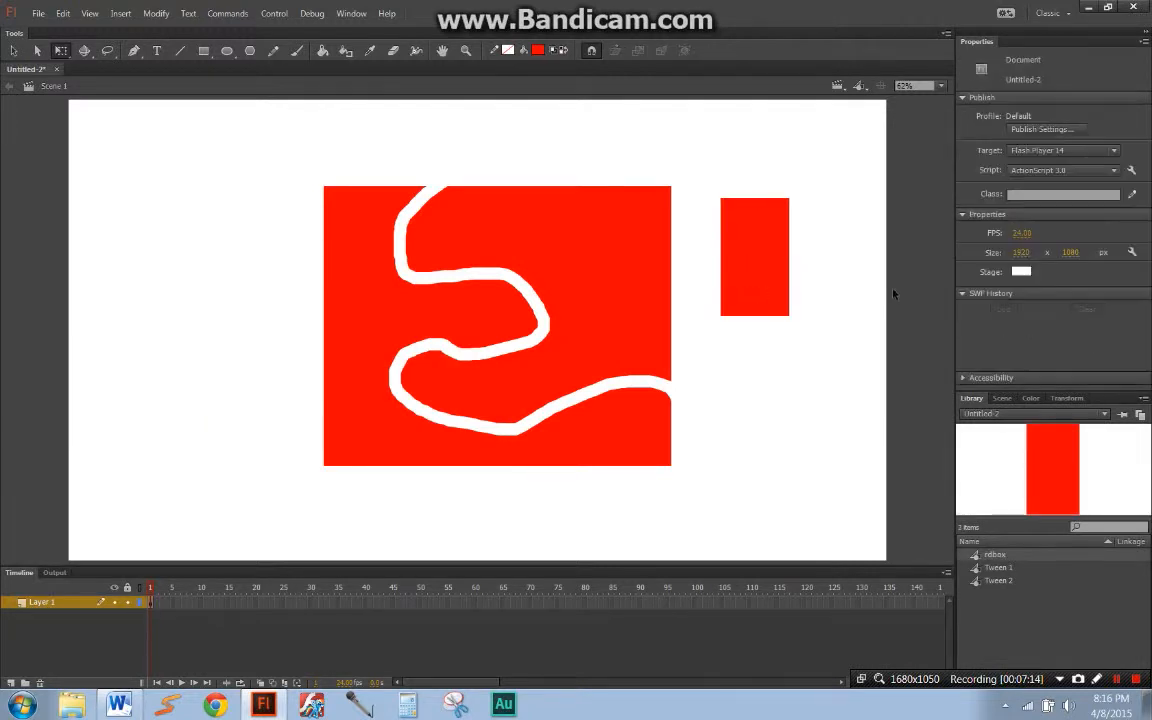
# Step: Try to erase a path across the rdbox symbol, and select the symbol with Free Transform
pyautogui.press('e')
pyautogui.moveTo(759, 196); pyautogui.dragTo(699, 321)
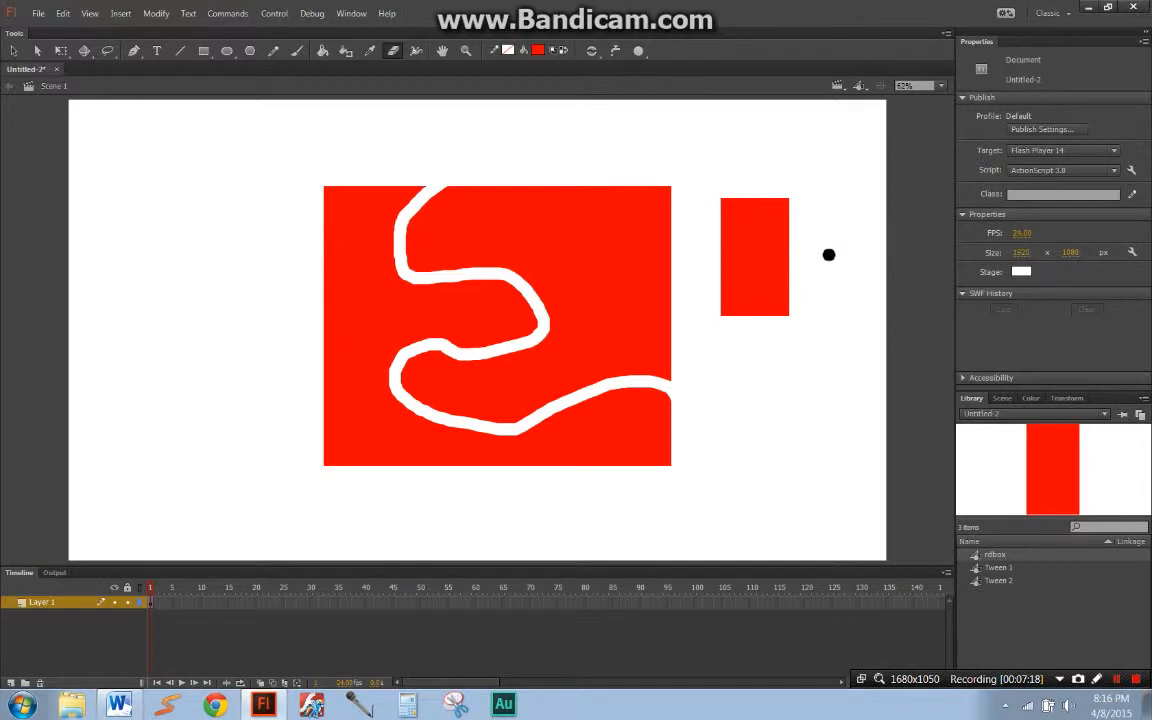
pyautogui.press('q')
pyautogui.click(771, 267)
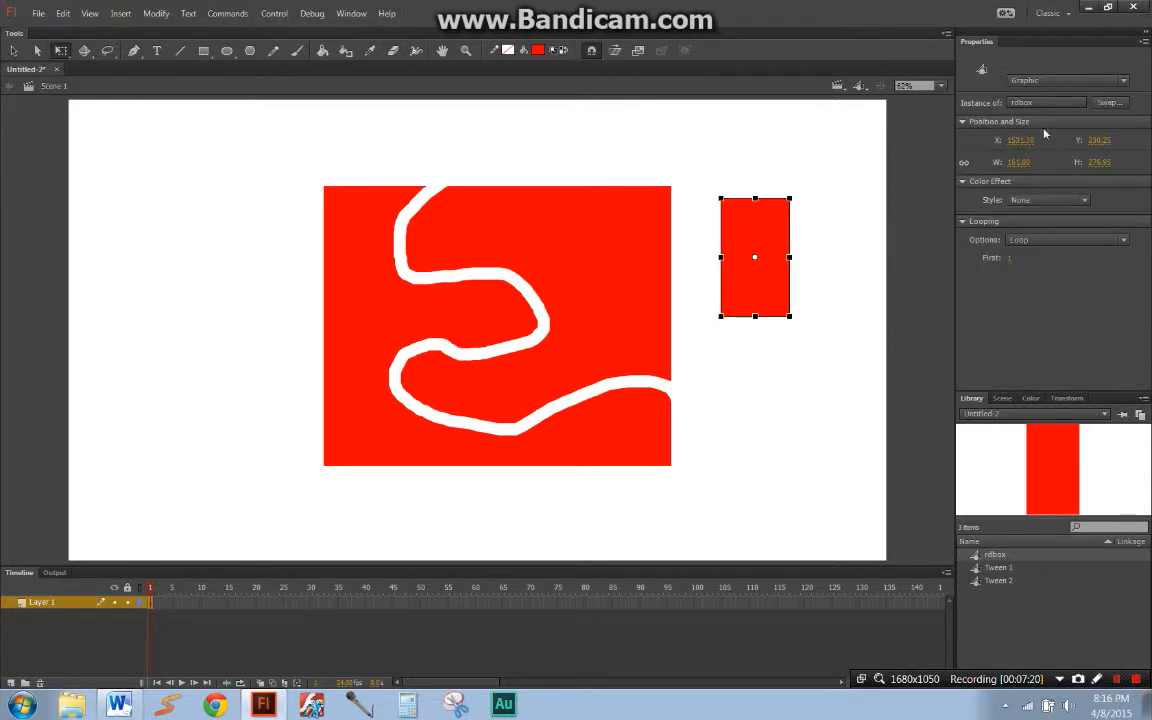
# Step: Separate the two pieces of the erased rectangle, moving one toward the stage's lower left and the other upward
pyautogui.click(548, 260)
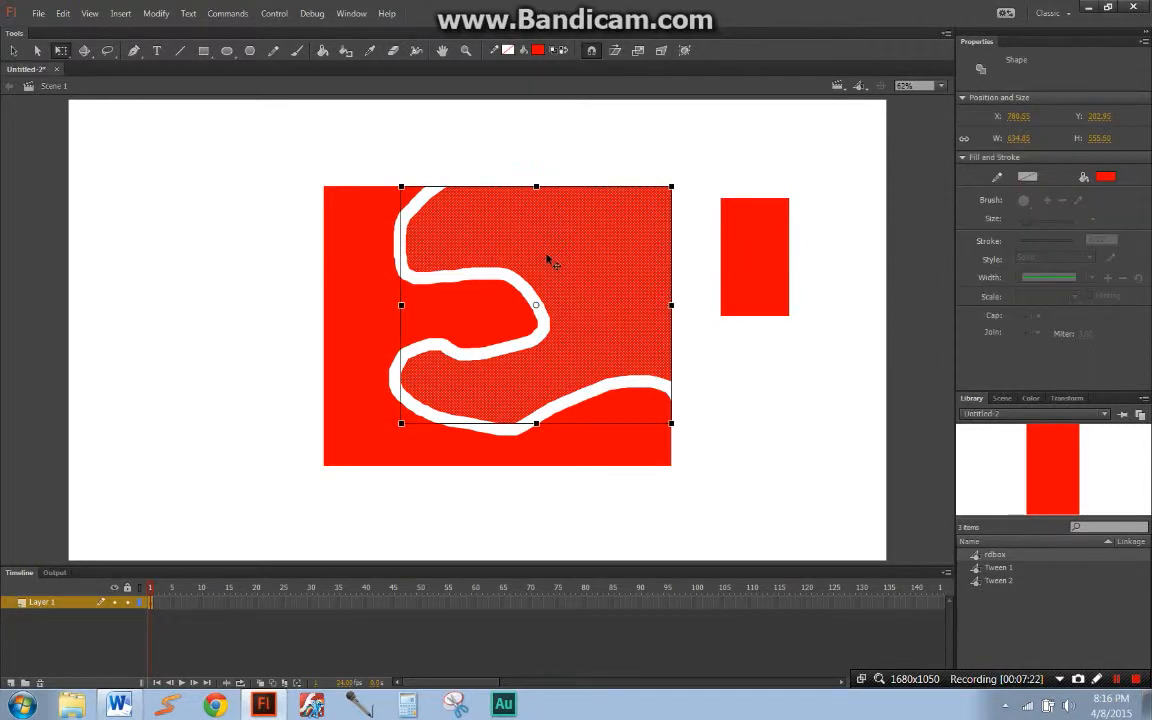
pyautogui.moveTo(362, 331); pyautogui.dragTo(236, 376)
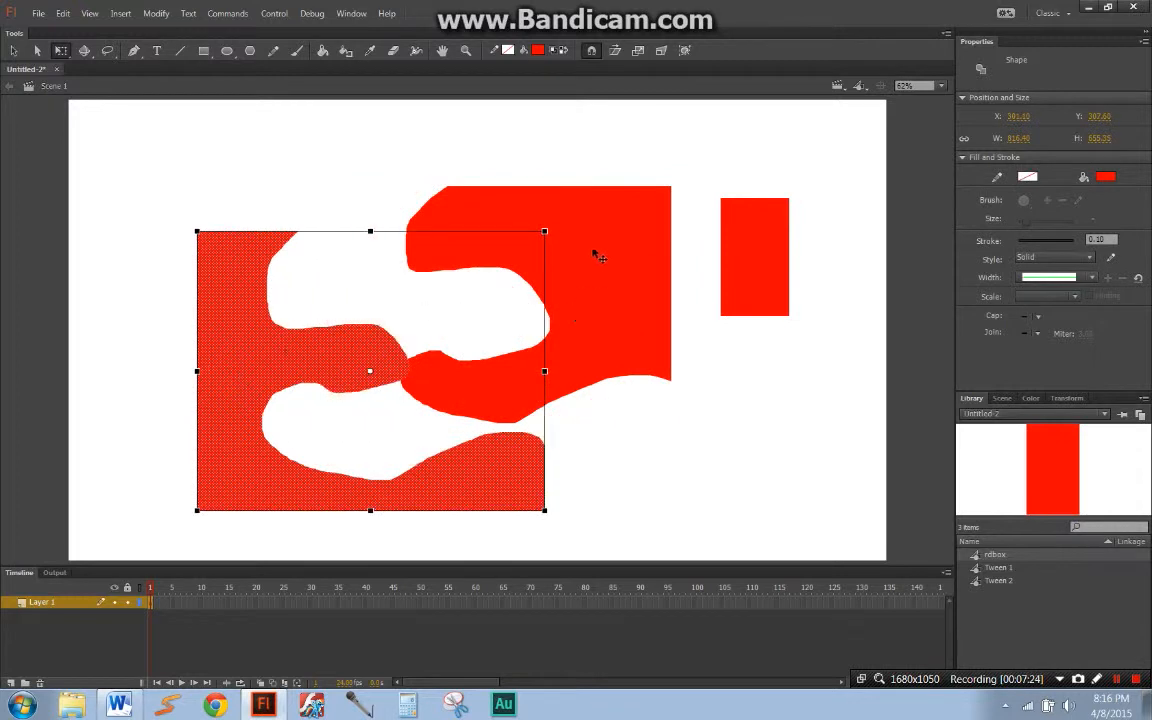
pyautogui.moveTo(596, 256); pyautogui.dragTo(617, 189)
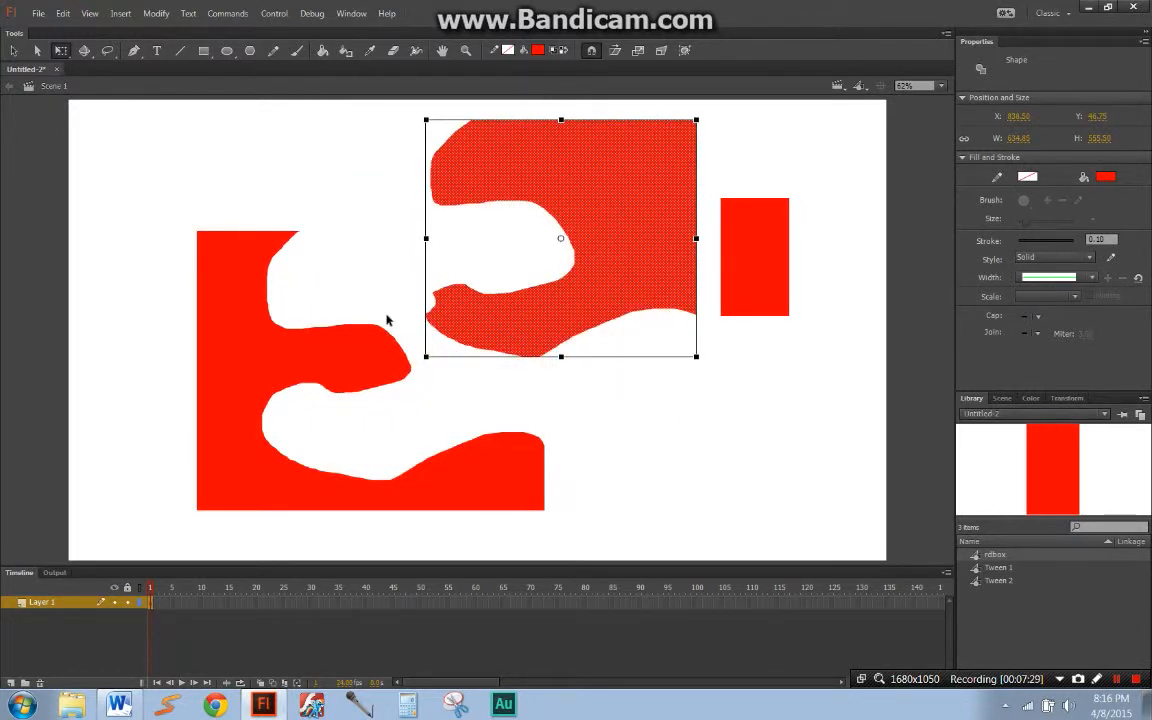
# Step: Examine the anchor points along the outlines of both separated pieces with the Subselection tool
pyautogui.click(347, 337)
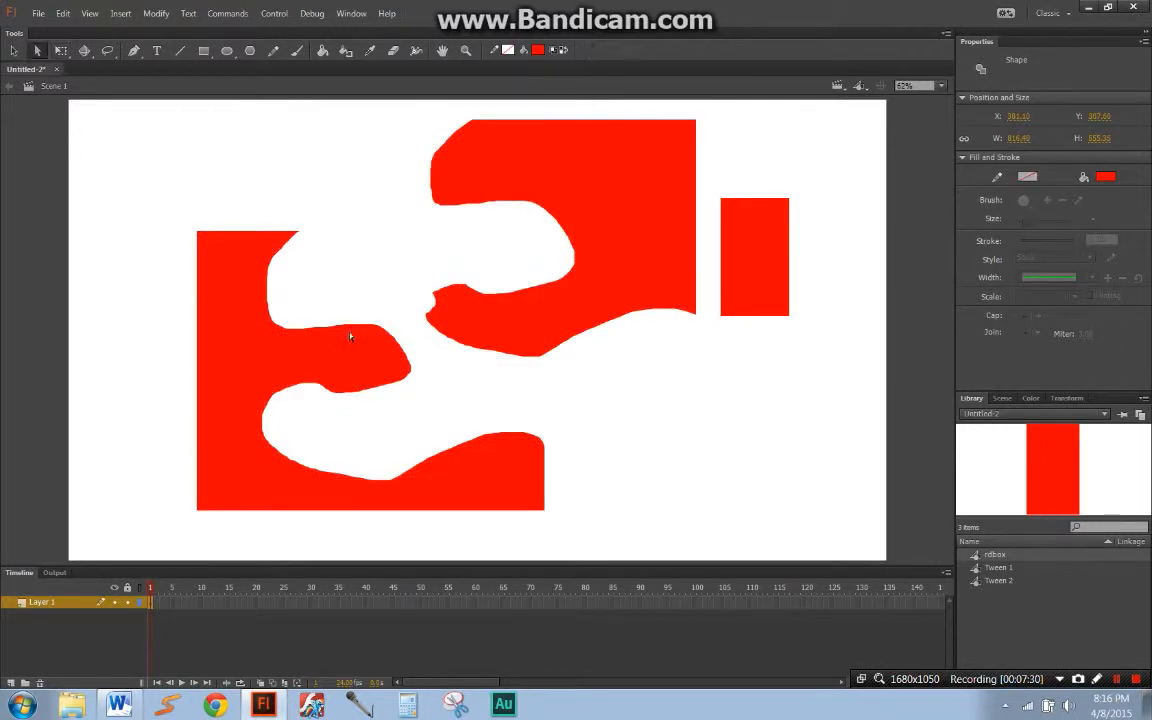
pyautogui.click(355, 328)
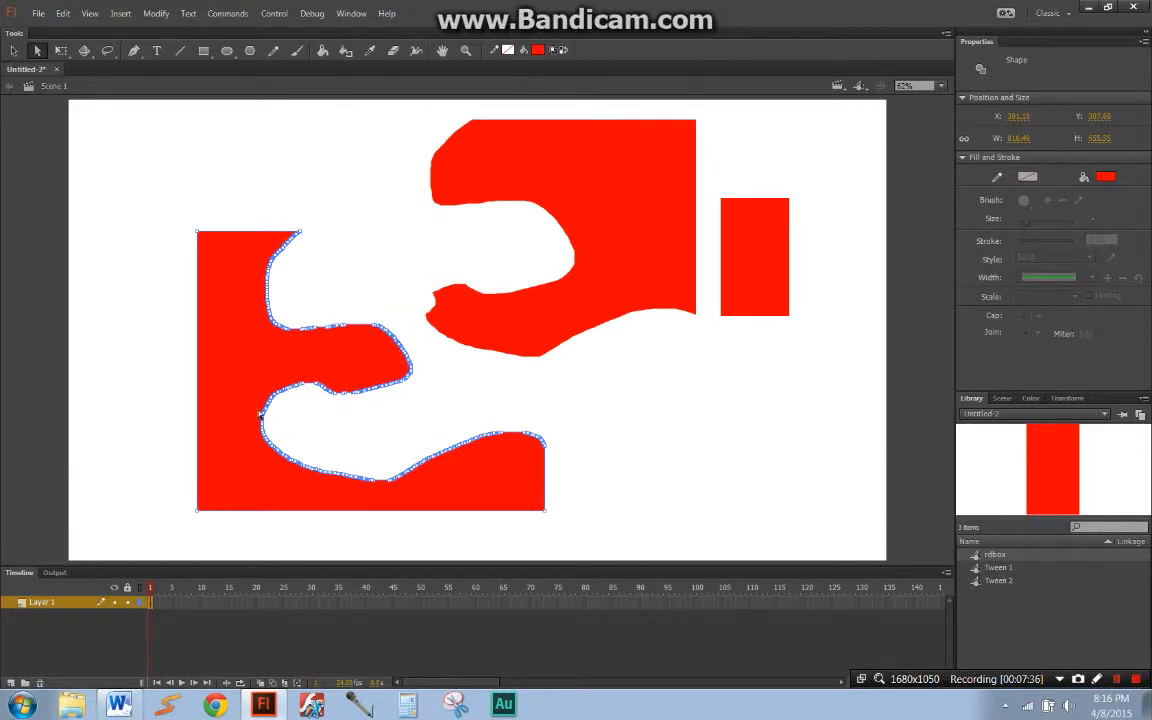
pyautogui.click(460, 451)
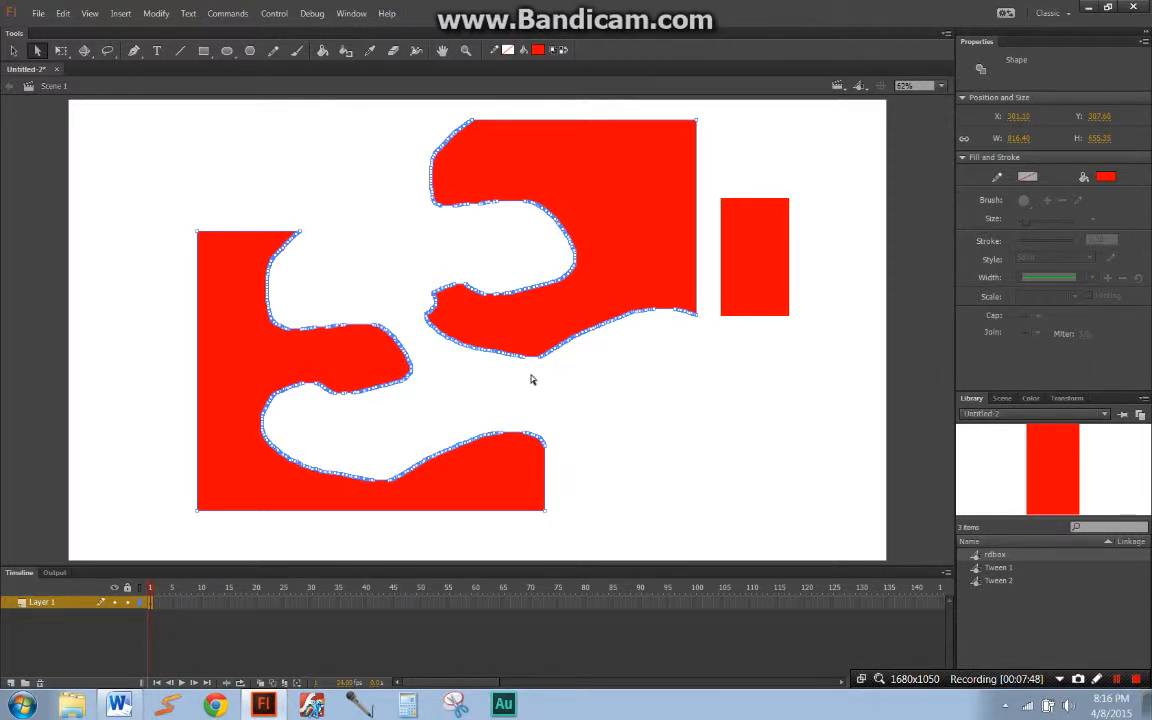
pyautogui.press('q')
pyautogui.click(515, 400)
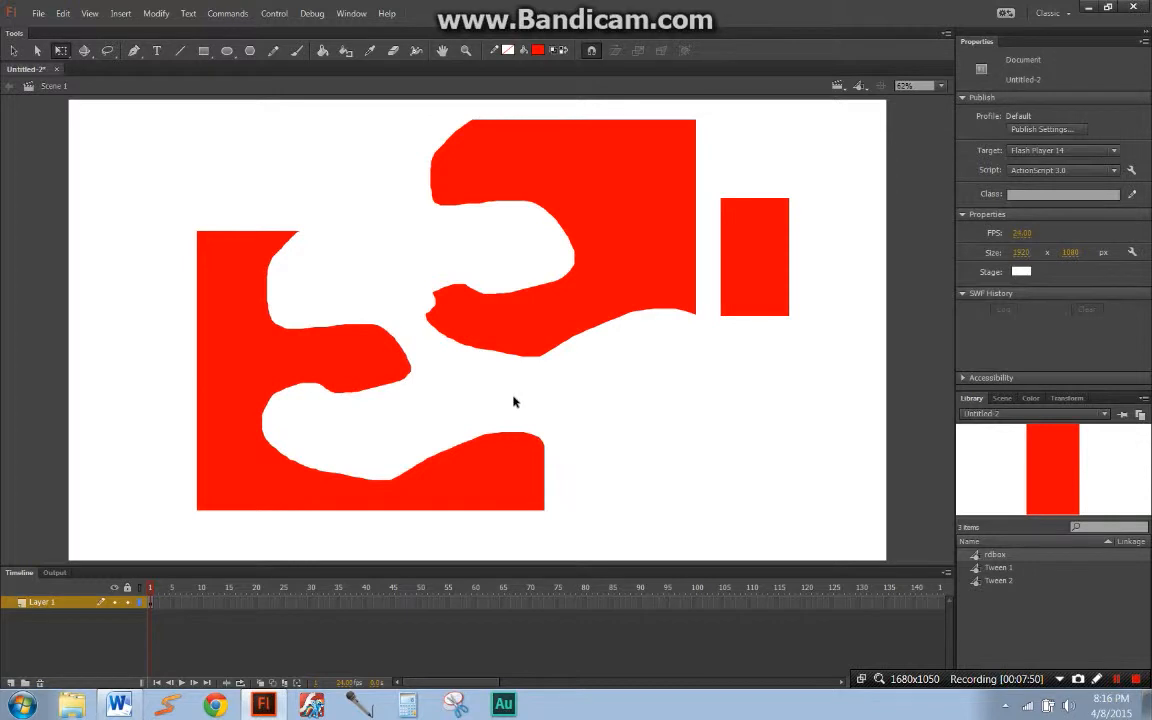
pyautogui.press('v')
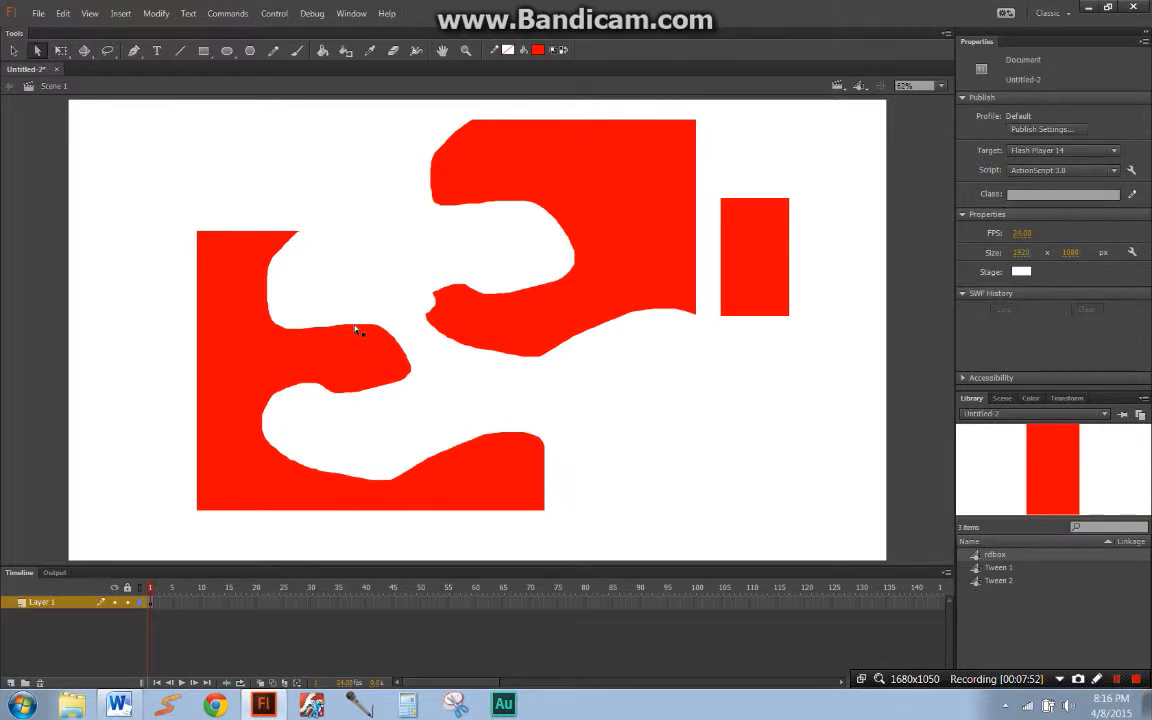
pyautogui.click(358, 327)
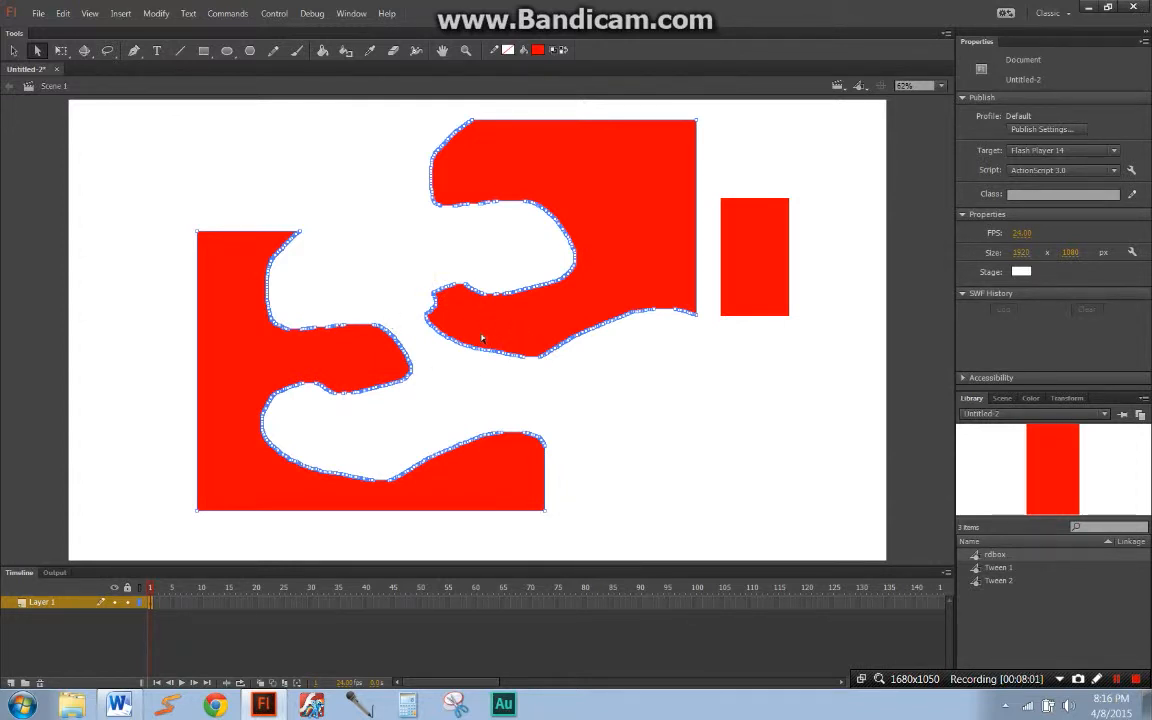
# Step: Break apart the rdbox instance into a plain shape and show its anchor points
pyautogui.click(773, 288)
pyautogui.rightClick(754, 219)
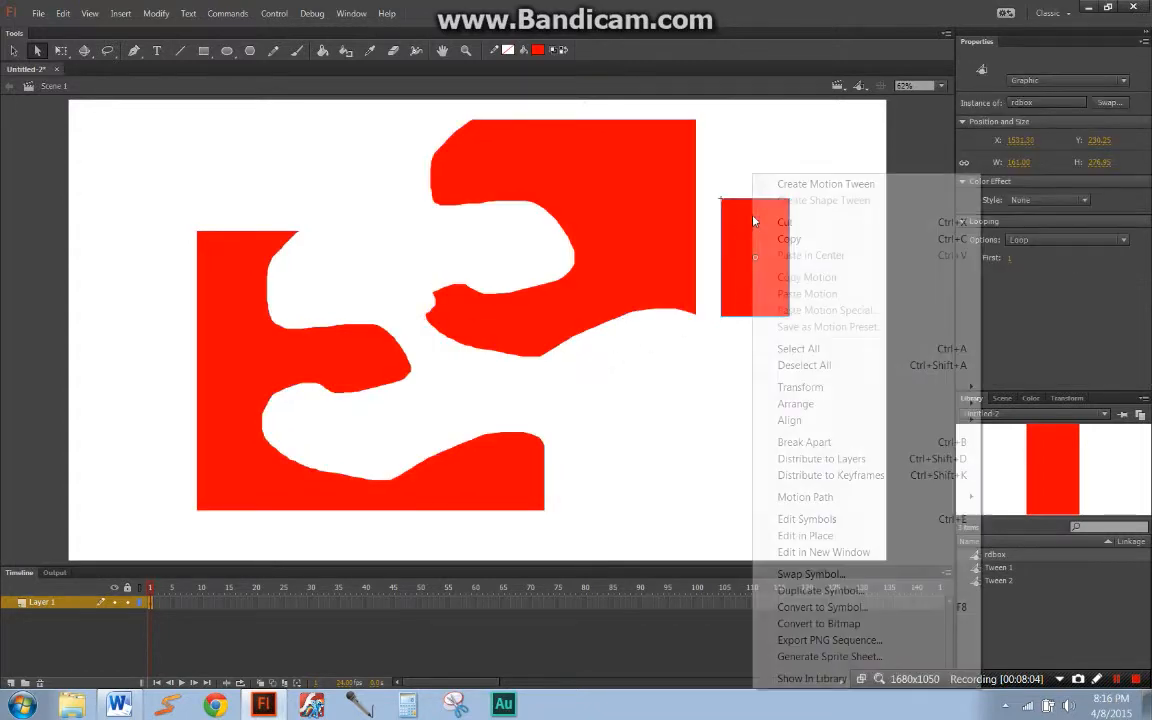
pyautogui.click(795, 440)
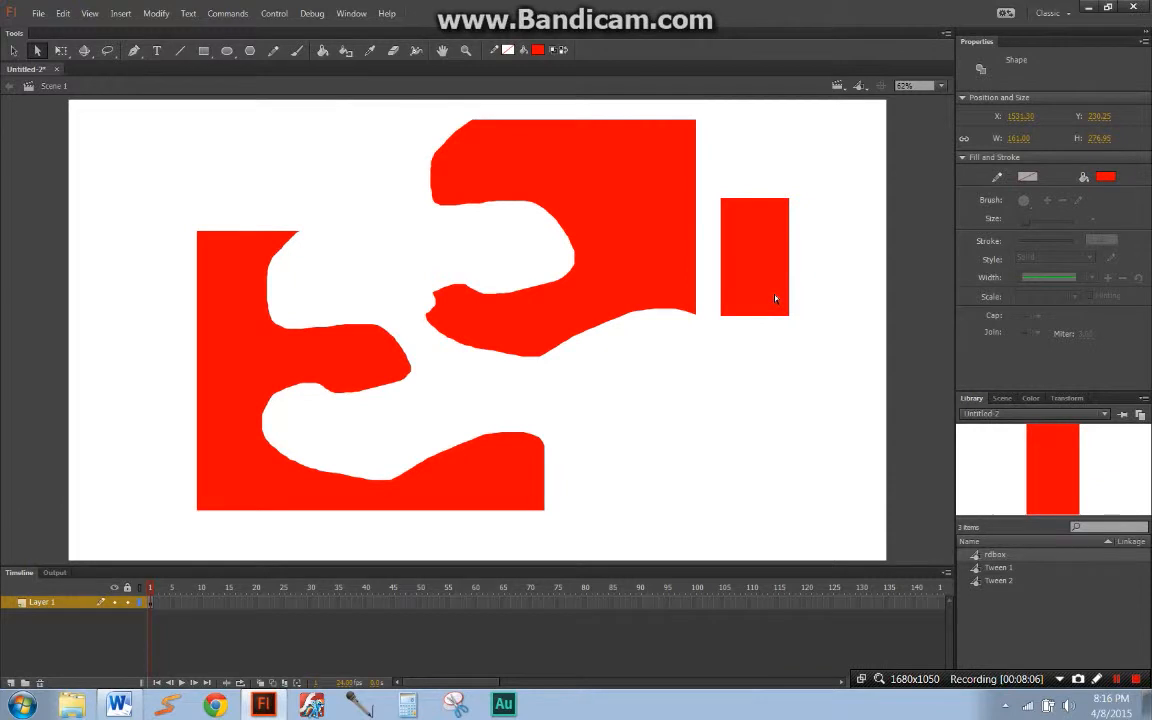
pyautogui.click(772, 300)
pyautogui.click(795, 268)
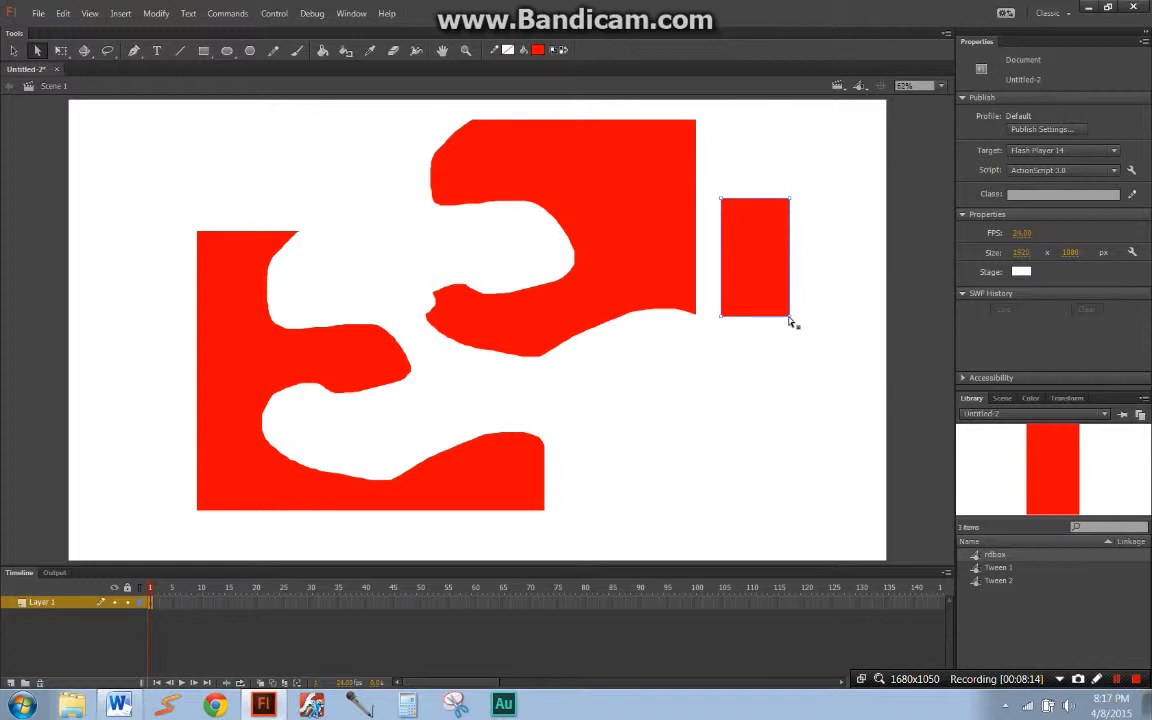
# Step: Reshape the small red rectangle by moving its lower-right anchor point up and inward, making a slanted four-sided shape
pyautogui.moveTo(790, 320); pyautogui.dragTo(788, 356)
pyautogui.moveTo(813, 291); pyautogui.dragTo(812, 272)
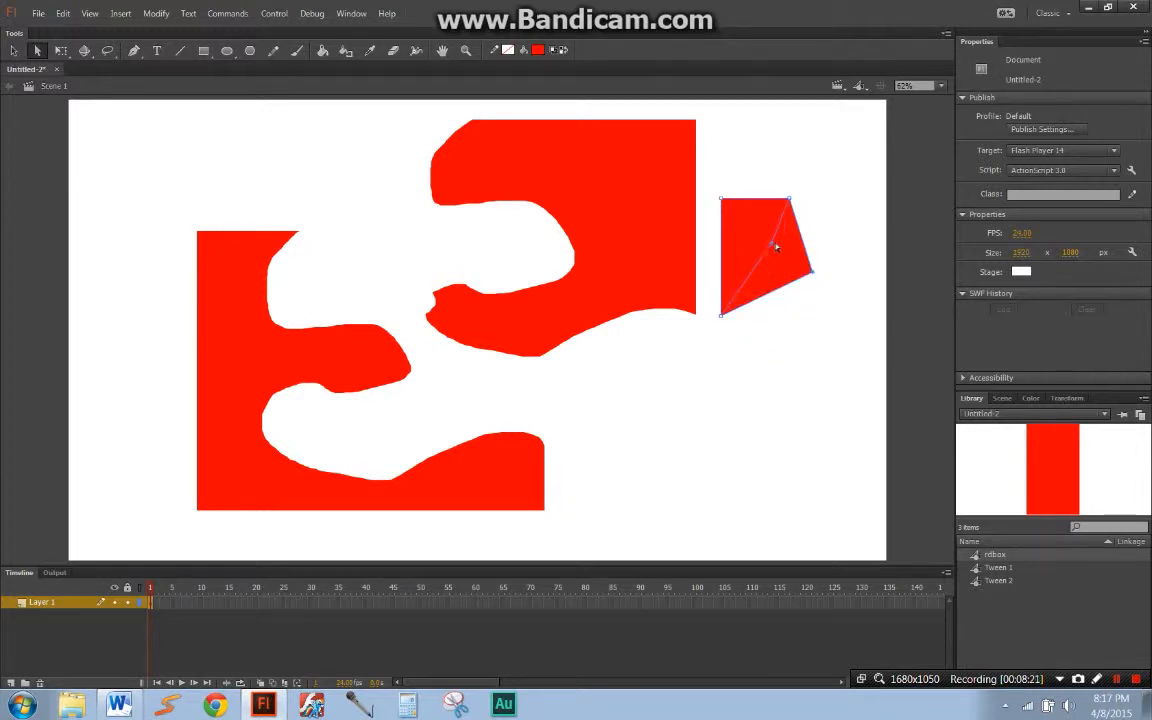
pyautogui.moveTo(782, 246); pyautogui.dragTo(781, 243)
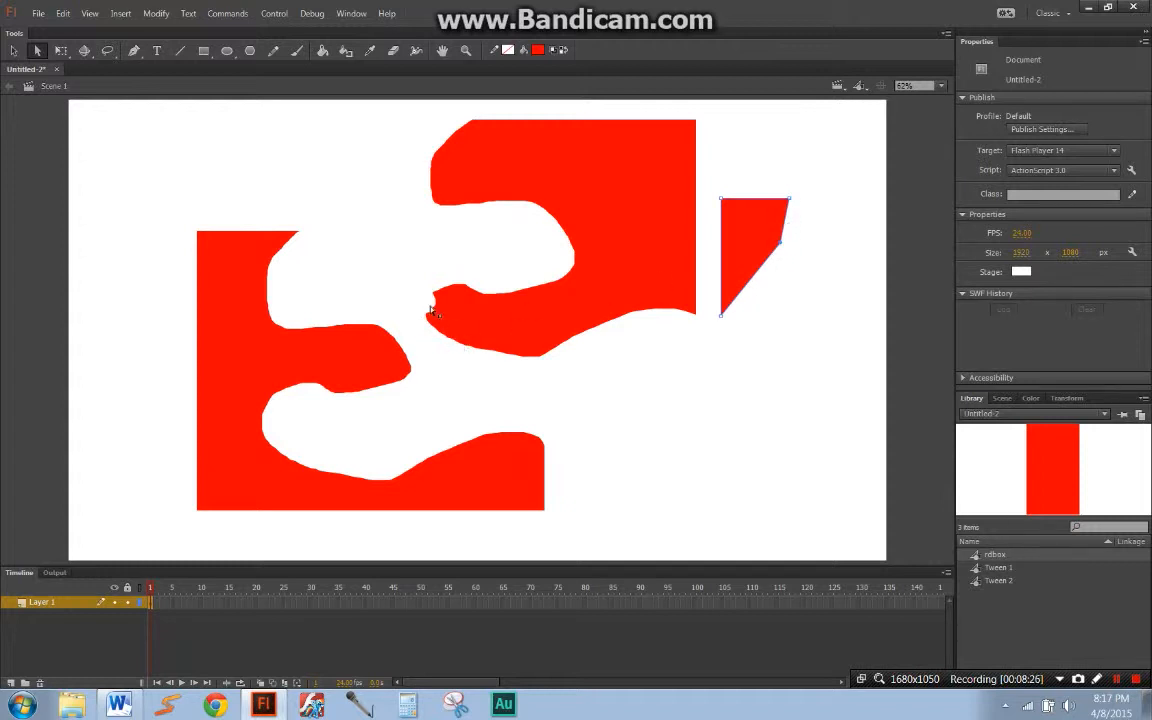
# Step: Show the anchor points of both large pieces, cancel saving the document, and delete all shapes from the stage
pyautogui.click(540, 306)
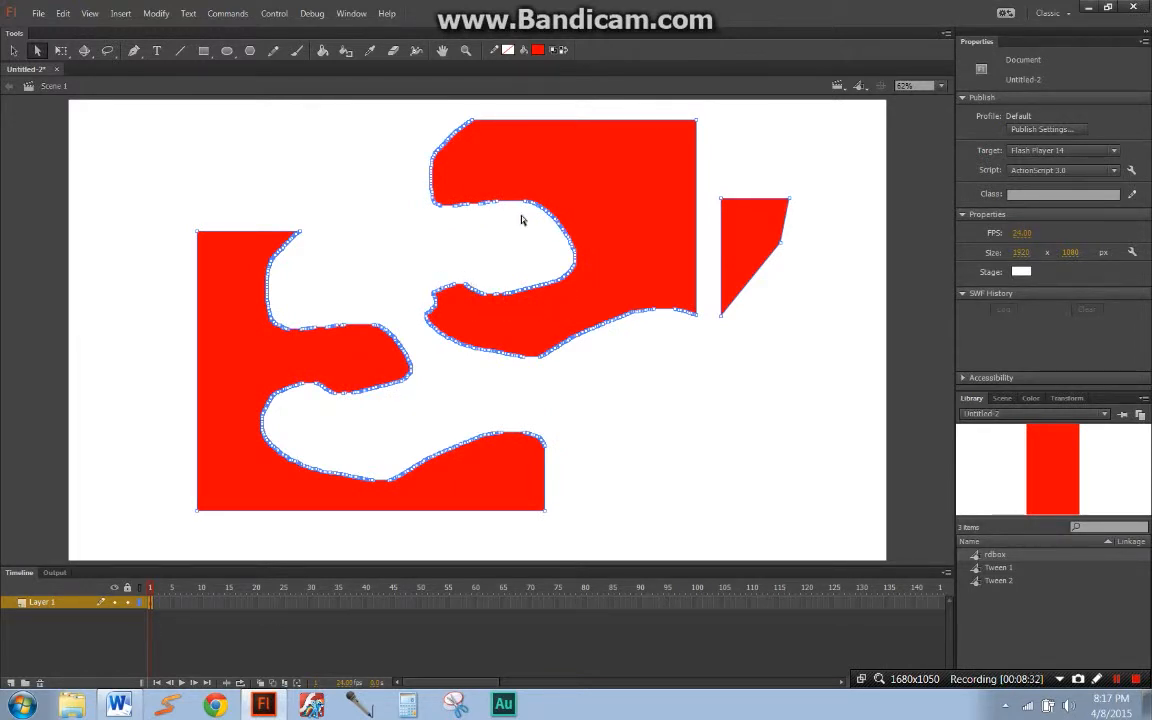
pyautogui.click(496, 283)
pyautogui.hotkey('ctrl', 's')
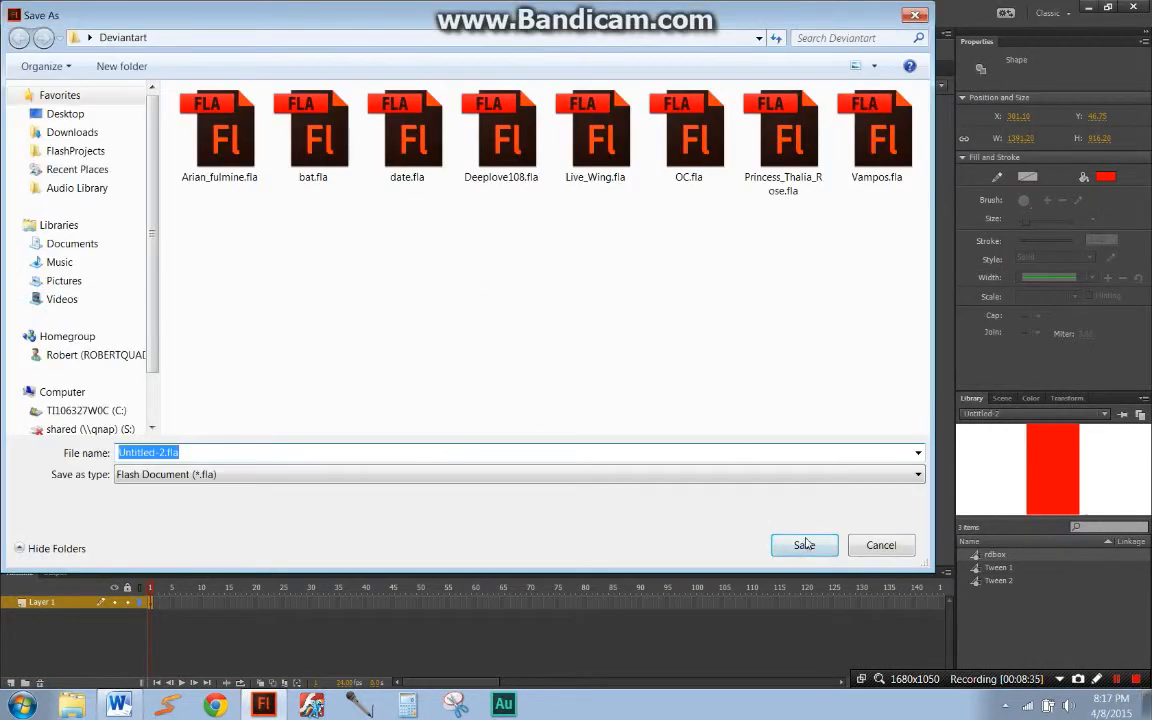
pyautogui.click(881, 545)
pyautogui.press('Delete')
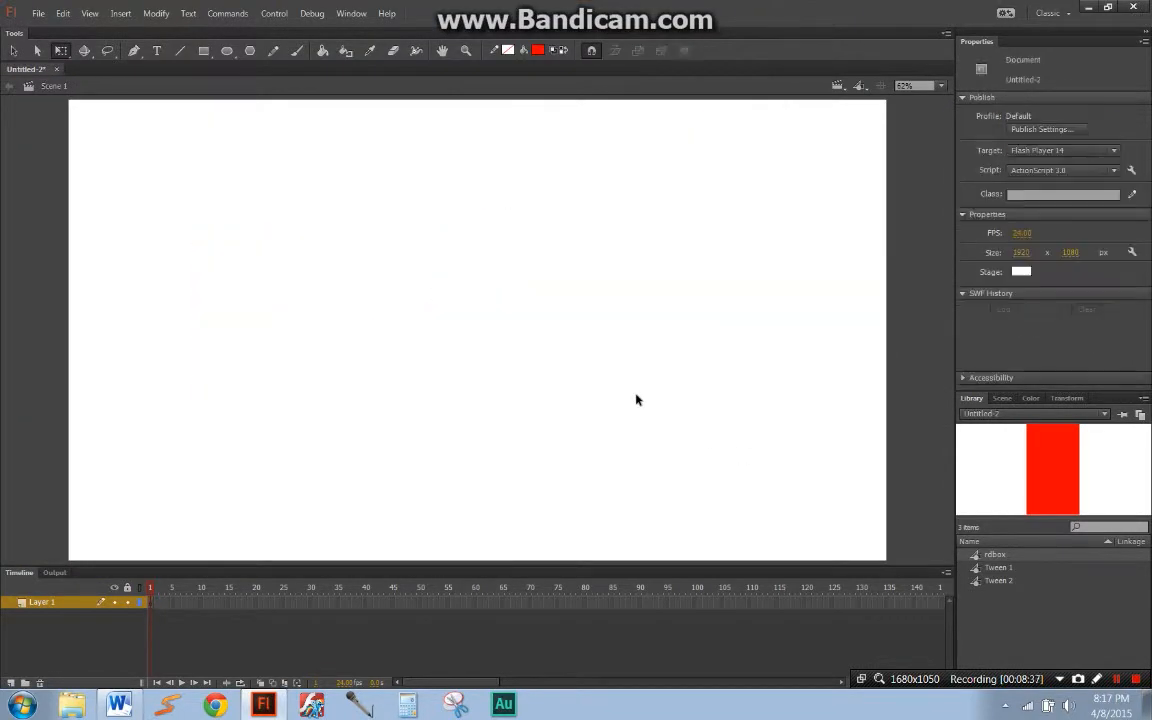
# Step: Place an rdbox instance from the Library near the middle of the stage, and magnify its upper part with the Zoom tool
pyautogui.click(446, 58)
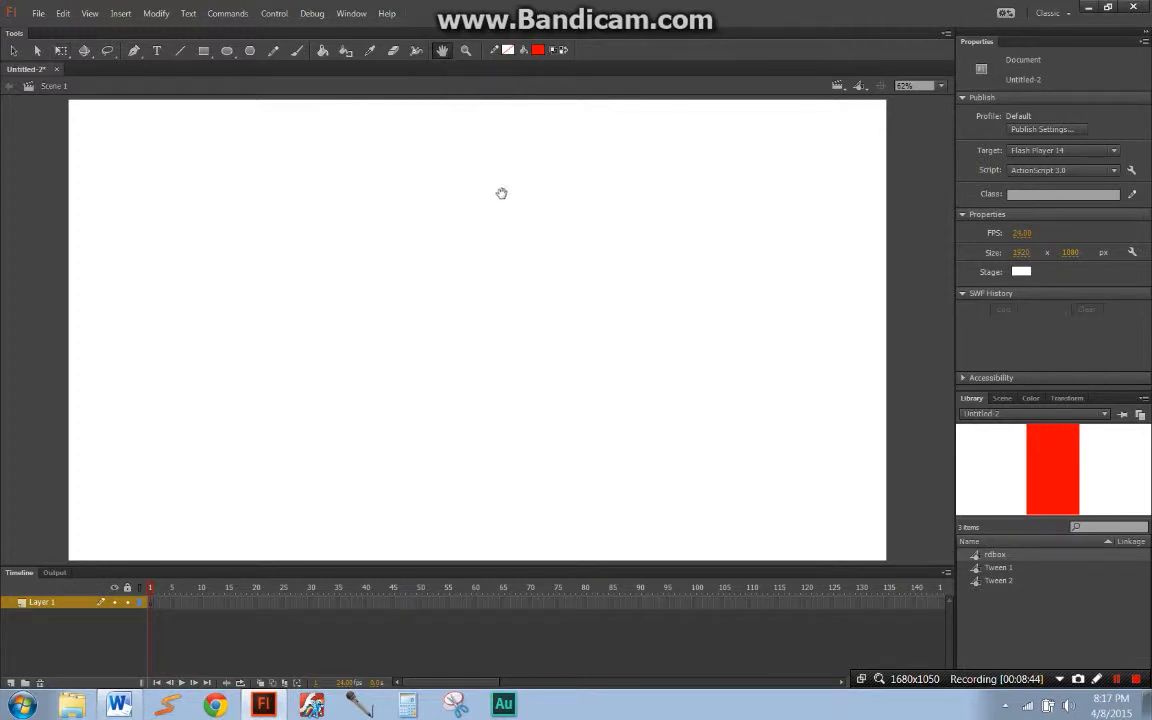
pyautogui.click(942, 87)
pyautogui.moveTo(967, 463); pyautogui.dragTo(532, 337)
pyautogui.press('z')
pyautogui.moveTo(486, 260); pyautogui.dragTo(558, 330)
pyautogui.press('q')
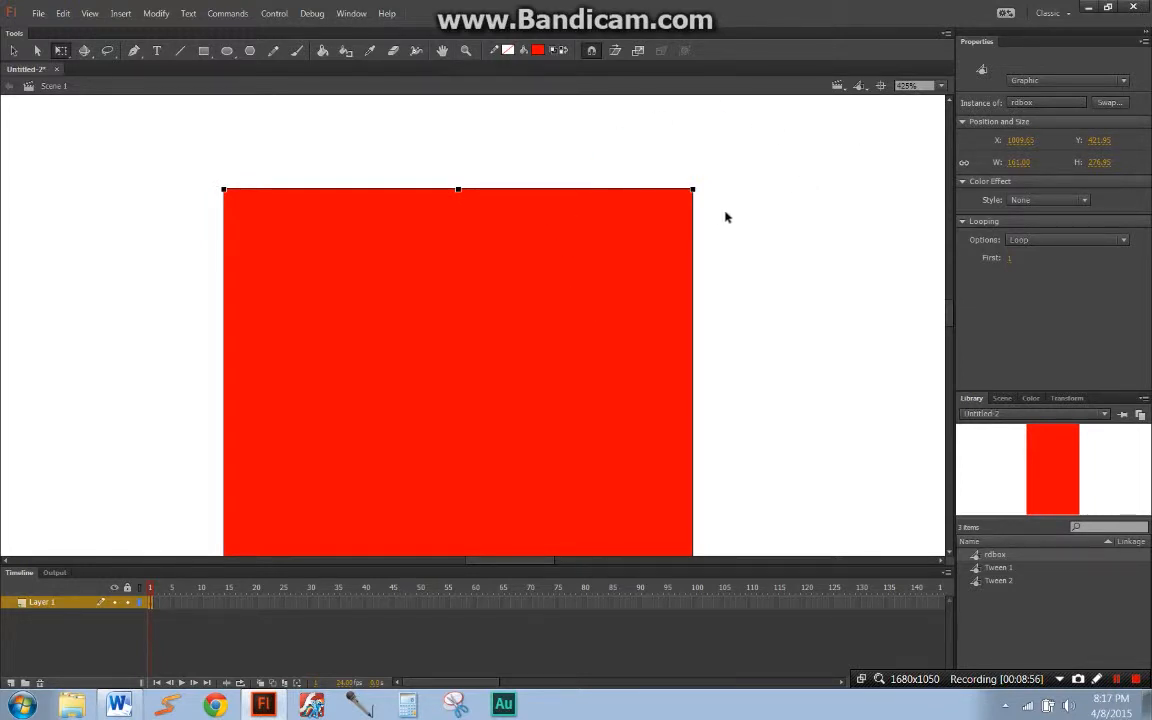
# Step: Set the stage magnification to 400%, deselect the rdbox instance, and pan the view around it with the Hand tool
pyautogui.click(942, 87)
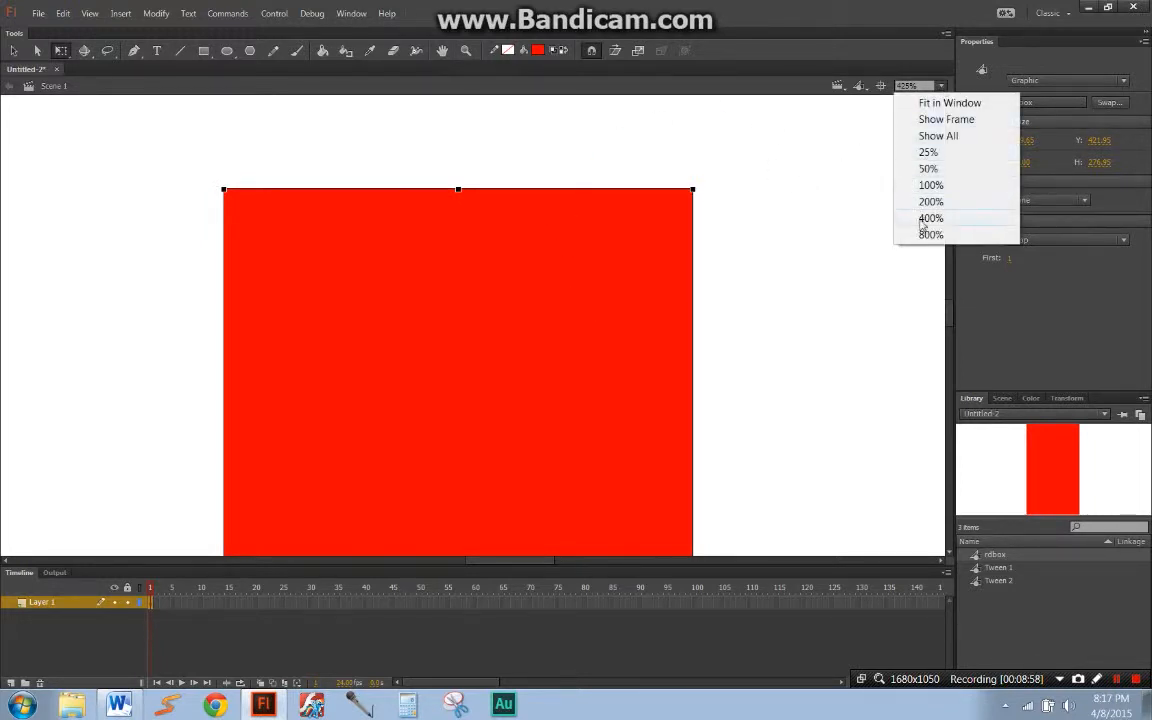
pyautogui.click(929, 221)
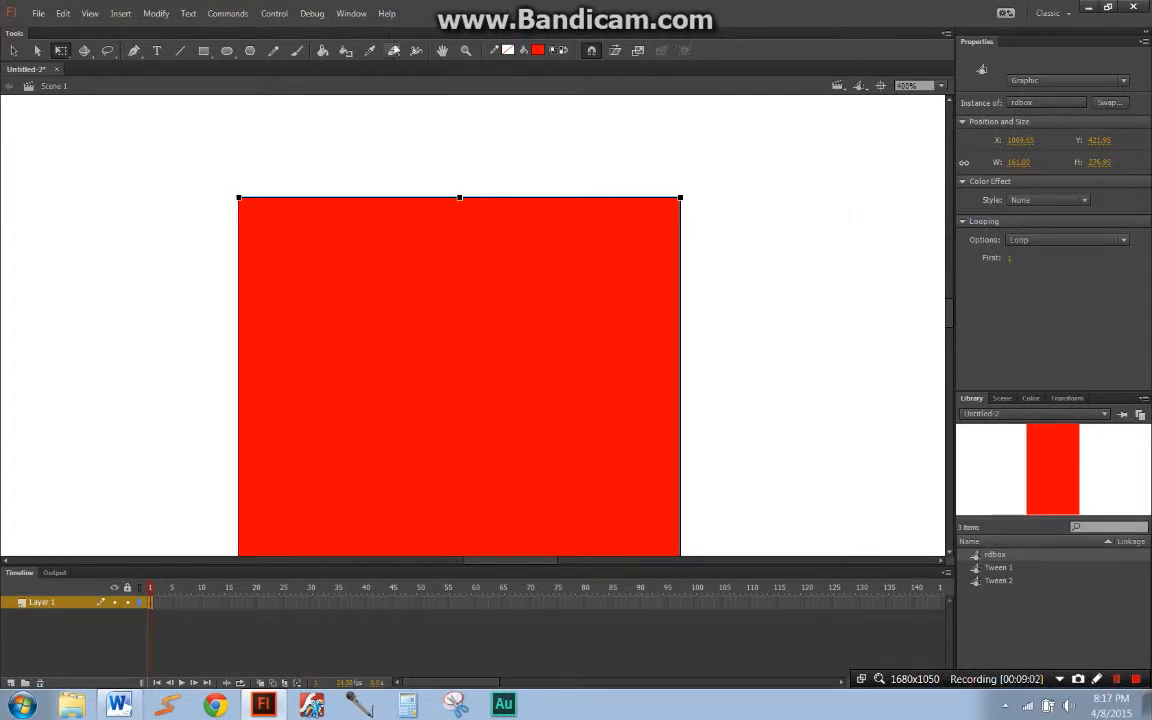
pyautogui.click(442, 54)
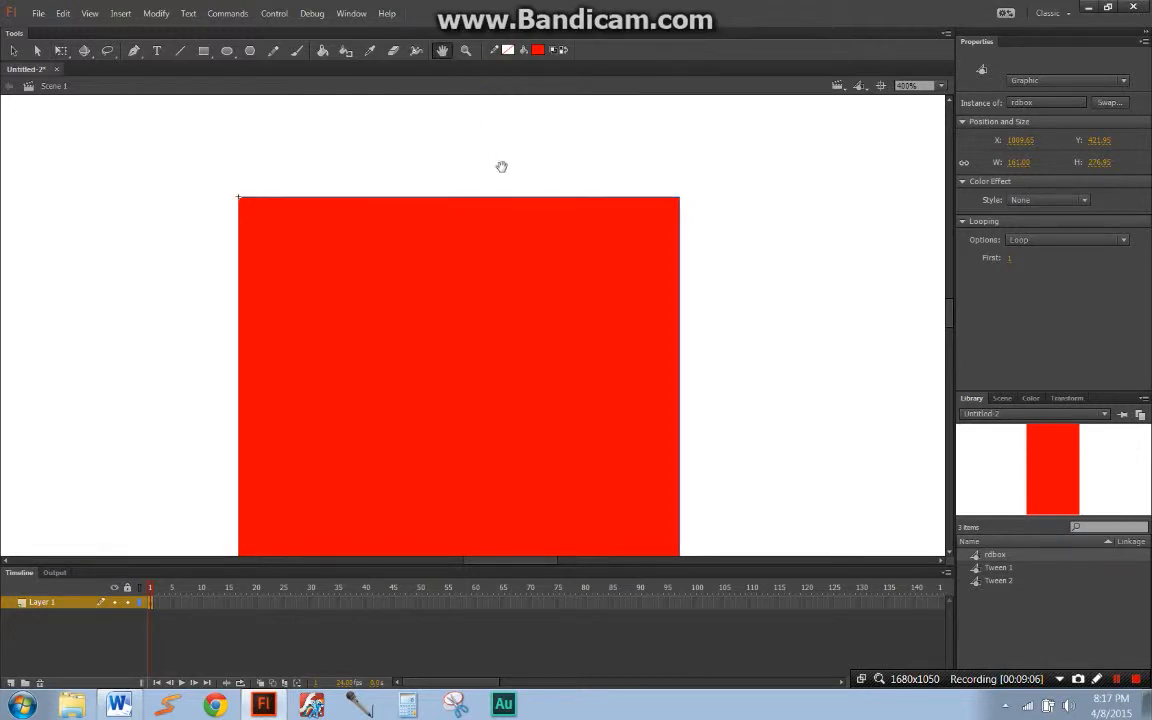
pyautogui.press('q')
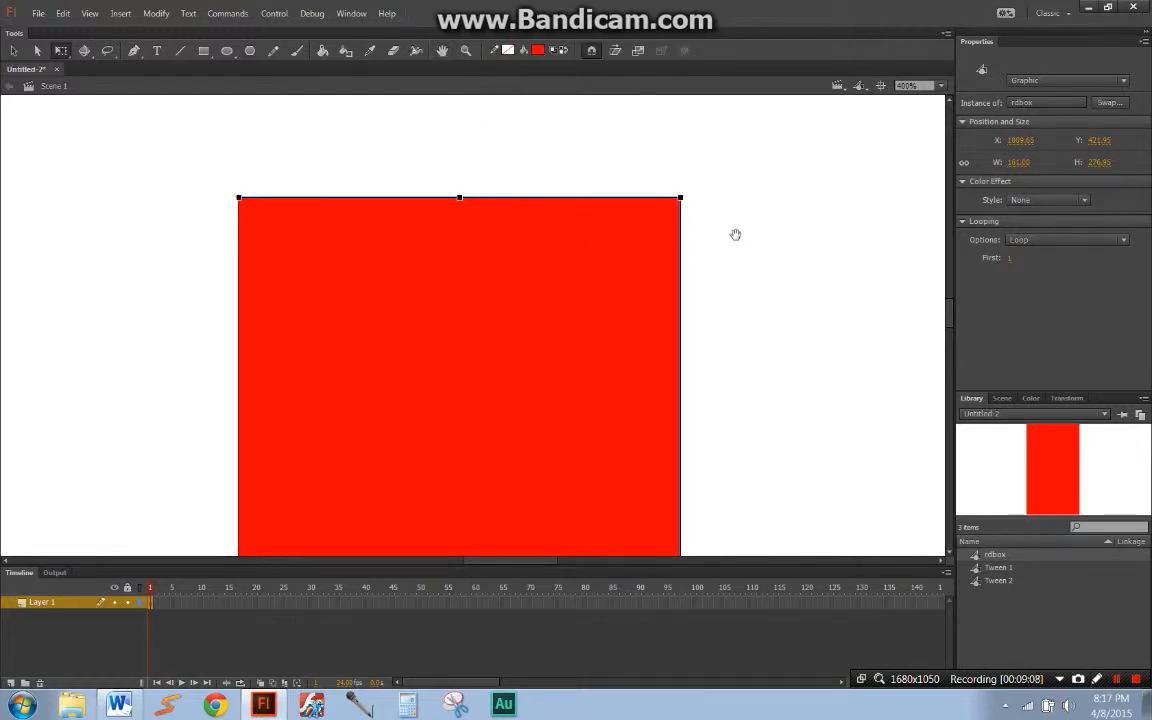
pyautogui.click(774, 222)
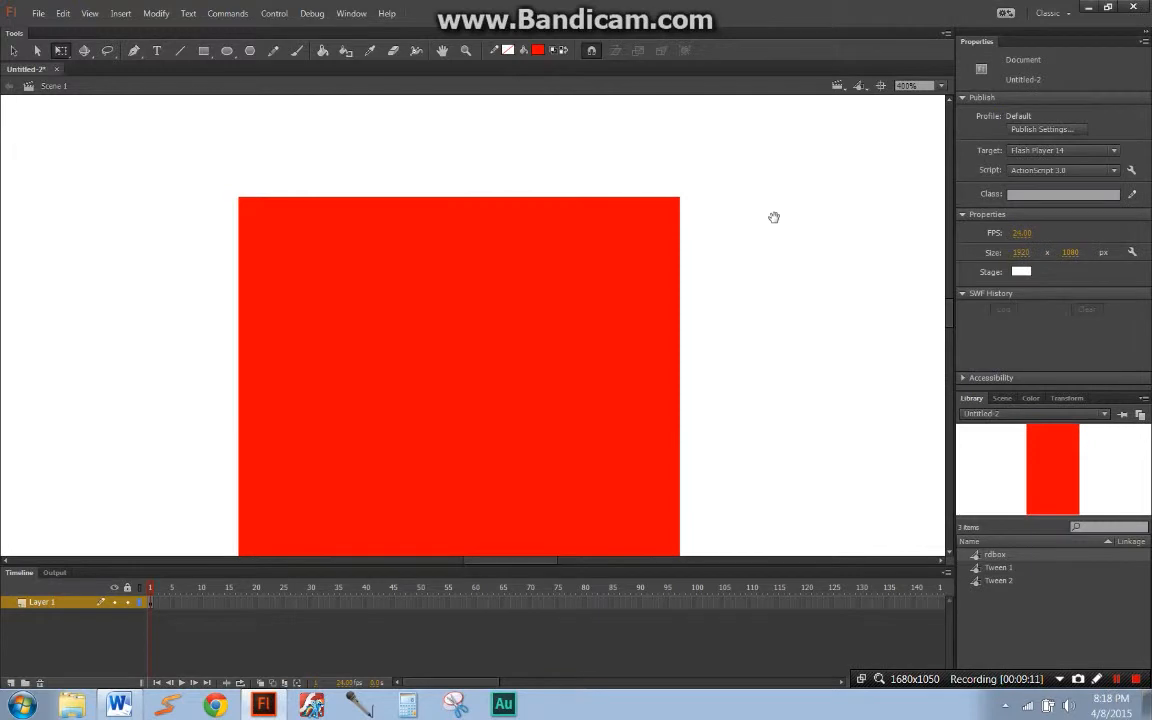
pyautogui.moveTo(509, 247); pyautogui.dragTo(900, 326)
pyautogui.moveTo(797, 316); pyautogui.dragTo(509, 257)
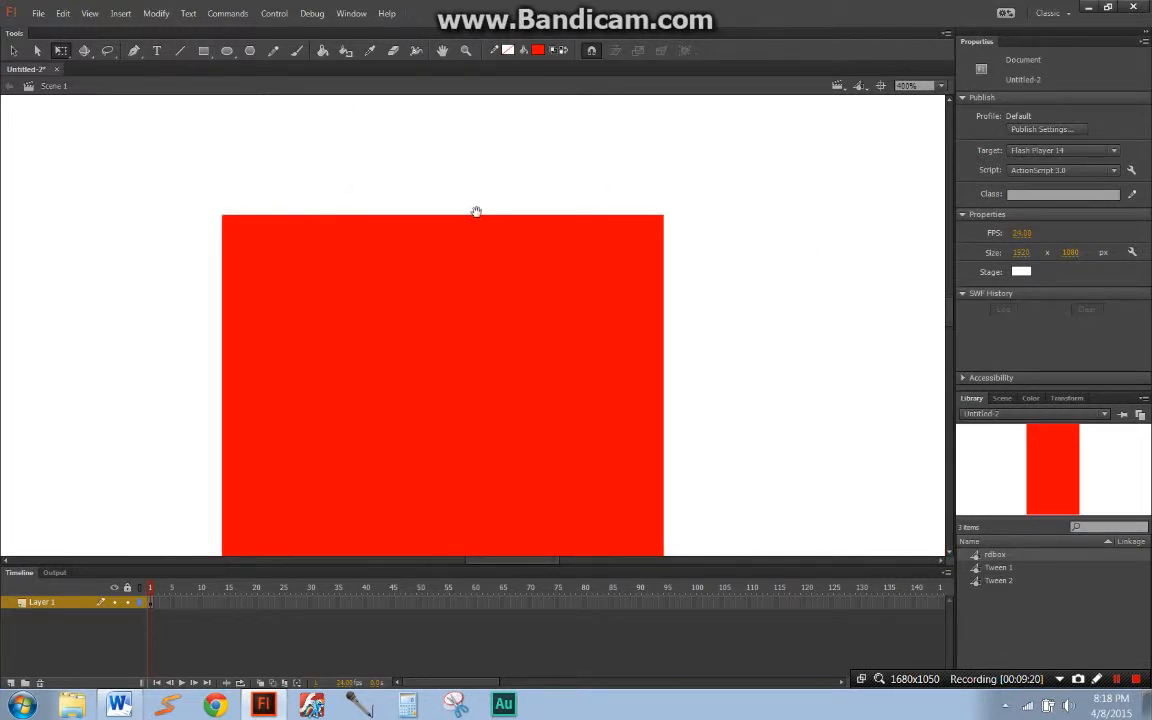
pyautogui.moveTo(226, 216); pyautogui.dragTo(676, 260)
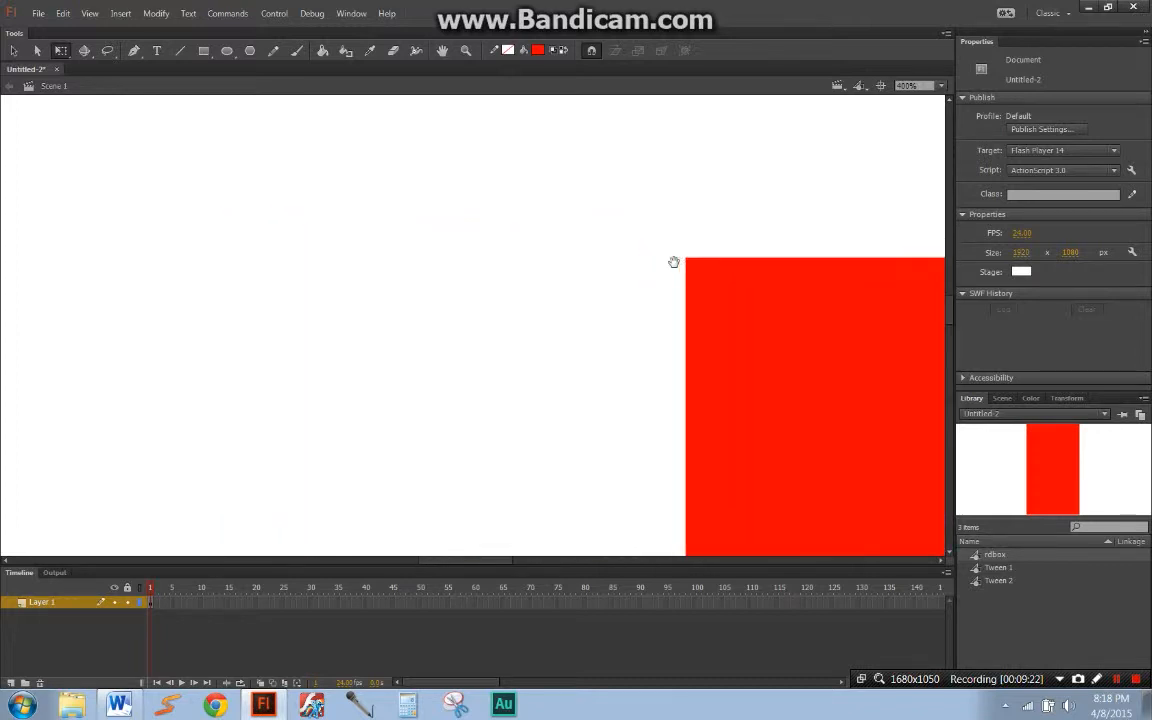
pyautogui.moveTo(409, 277); pyautogui.dragTo(454, 255)
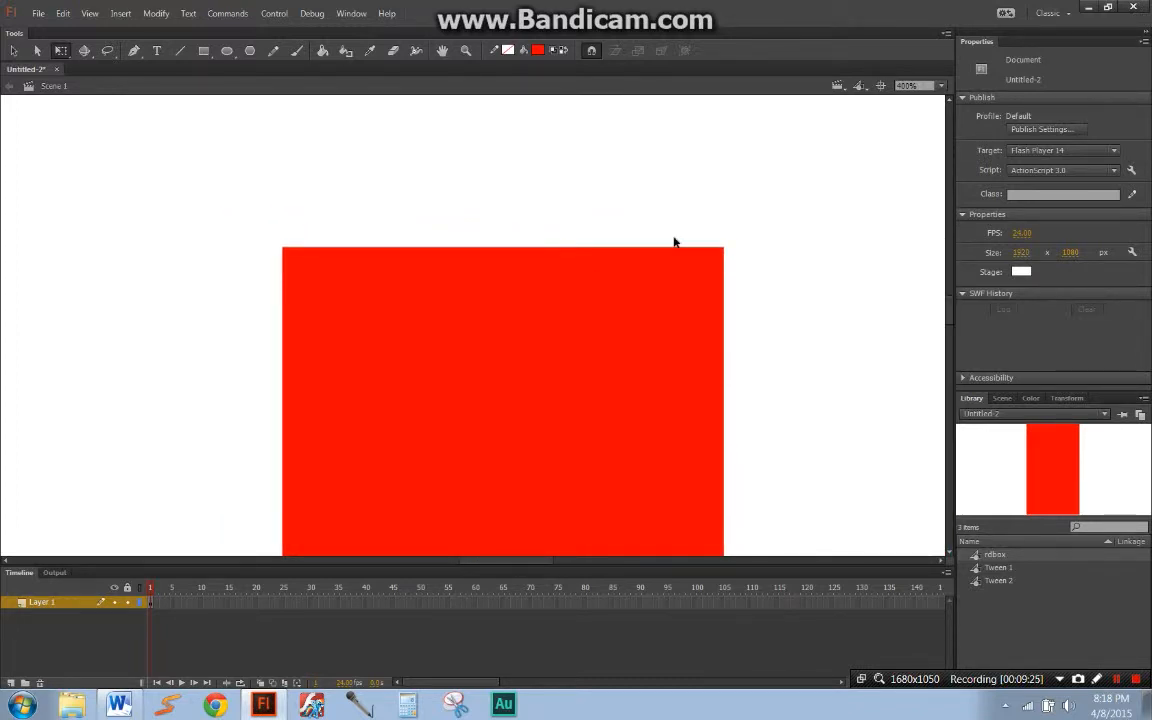
# Step: Fit the whole stage in the window, and select and deselect the rdbox instance
pyautogui.click(910, 85)
pyautogui.click(905, 103)
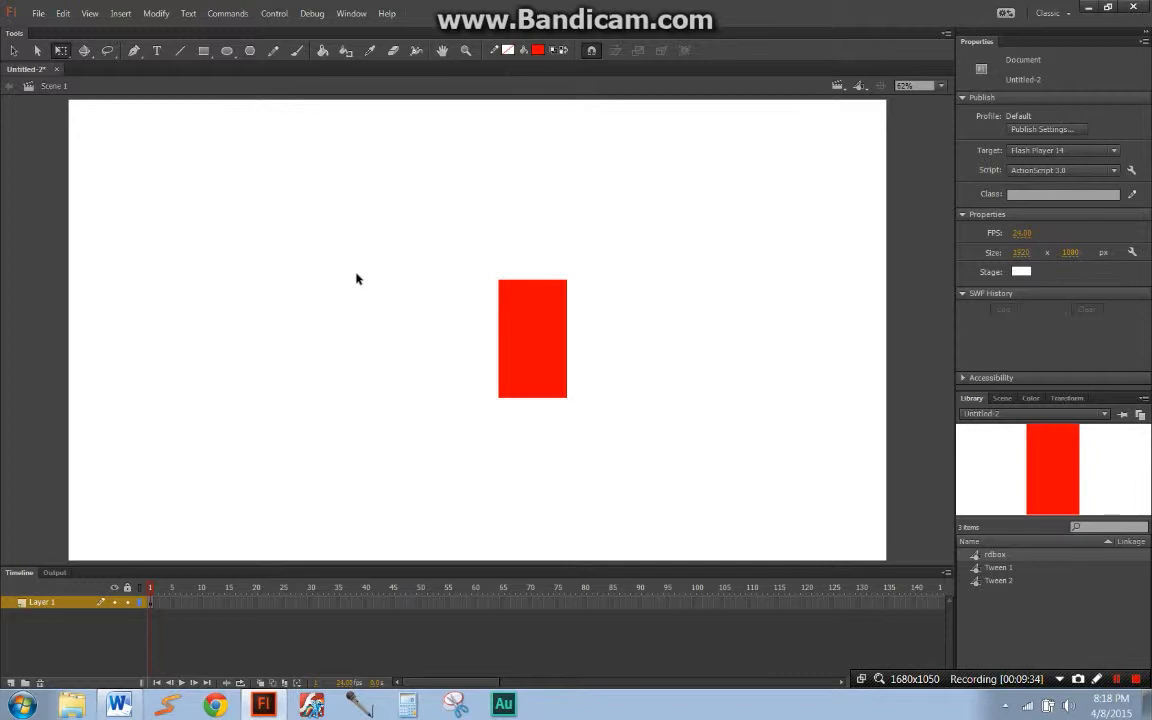
pyautogui.click(549, 321)
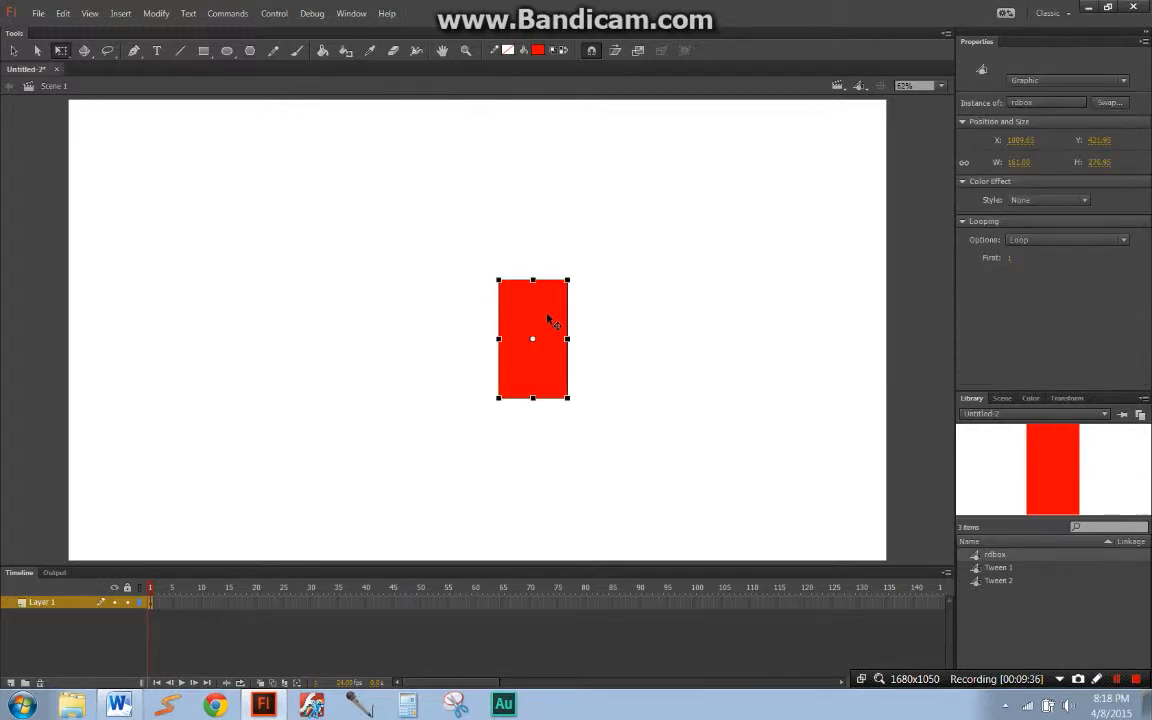
pyautogui.click(420, 124)
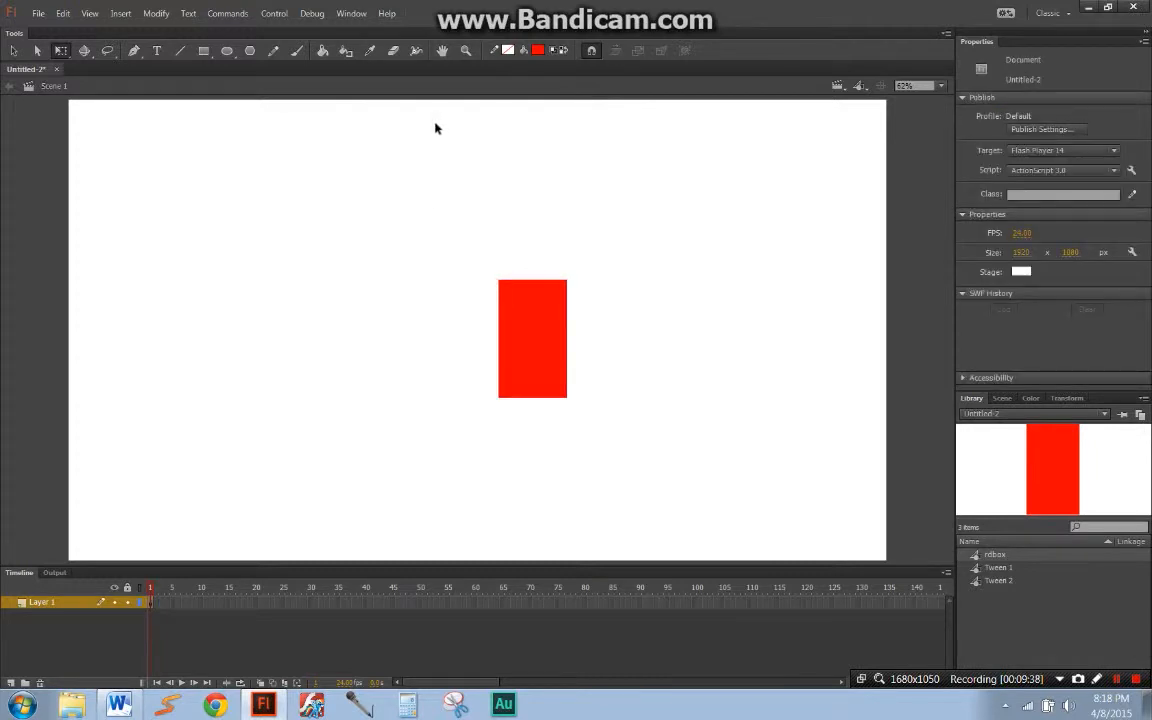
# Step: Magnify the upper left corner of the rdbox instance to 2000% with repeated Zoom tool selections
pyautogui.click(465, 52)
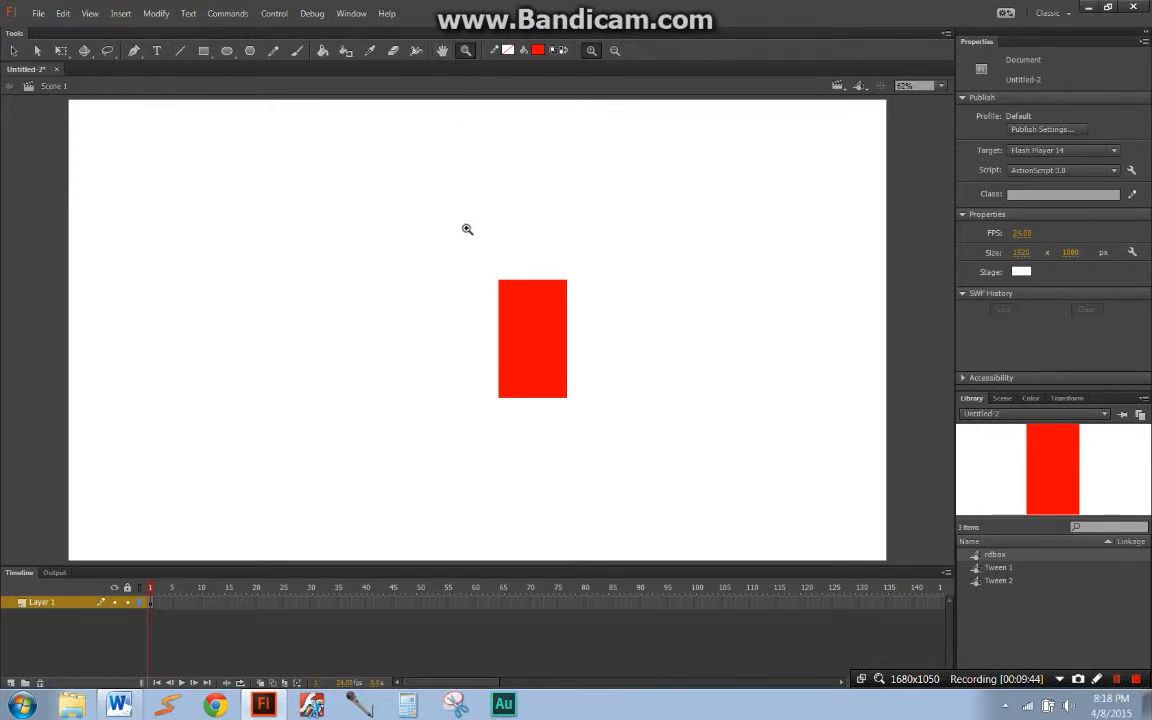
pyautogui.moveTo(451, 221); pyautogui.dragTo(602, 320)
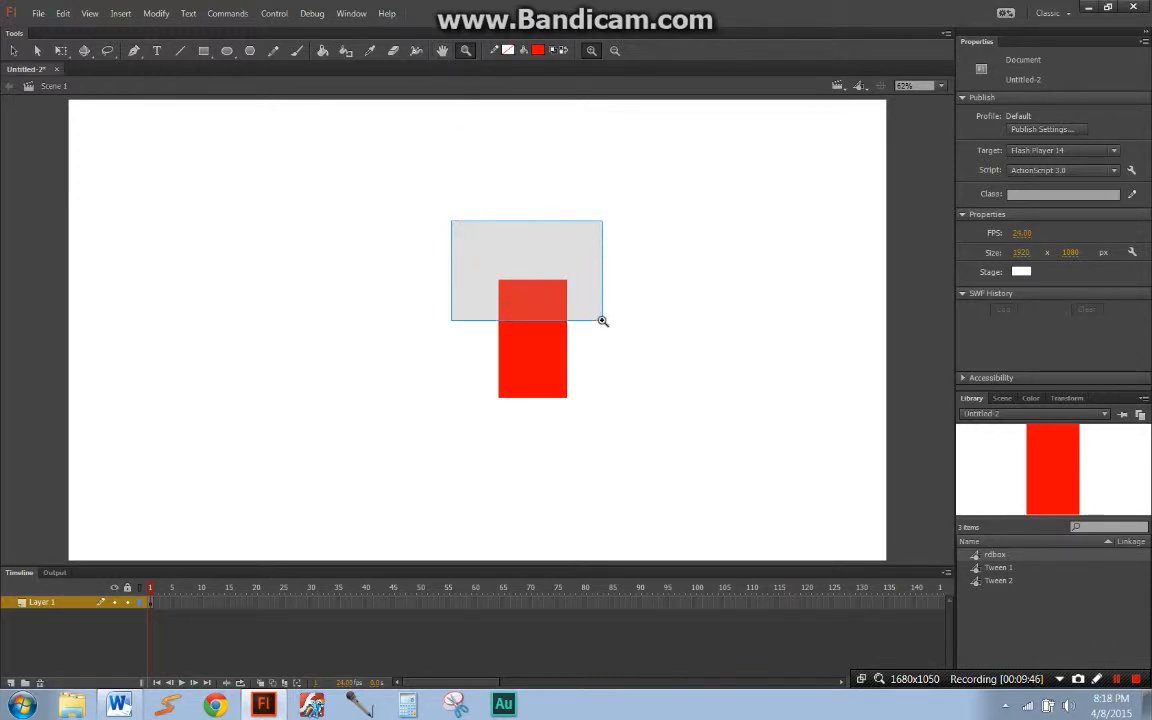
pyautogui.moveTo(602, 320); pyautogui.dragTo(602, 320)
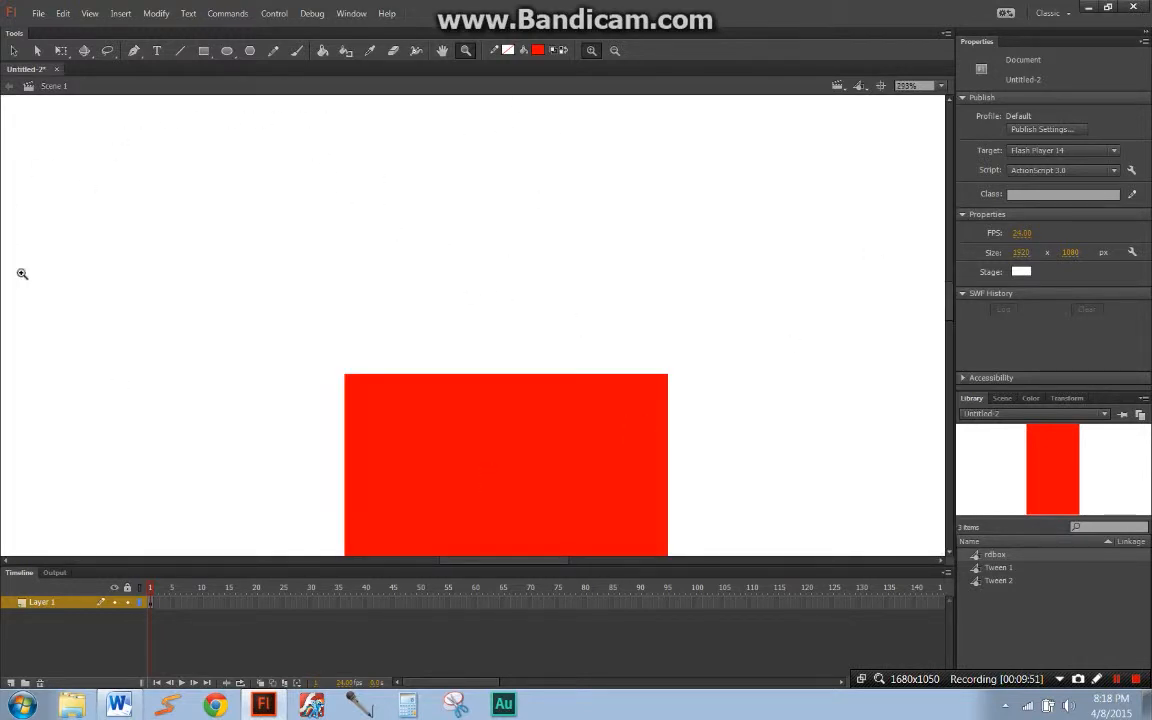
pyautogui.moveTo(269, 274); pyautogui.dragTo(401, 405)
pyautogui.click(915, 86)
pyautogui.click(930, 246)
pyautogui.press('z')
pyautogui.moveTo(457, 415); pyautogui.dragTo(655, 522)
pyautogui.moveTo(330, 265); pyautogui.dragTo(405, 335)
pyautogui.press('q')
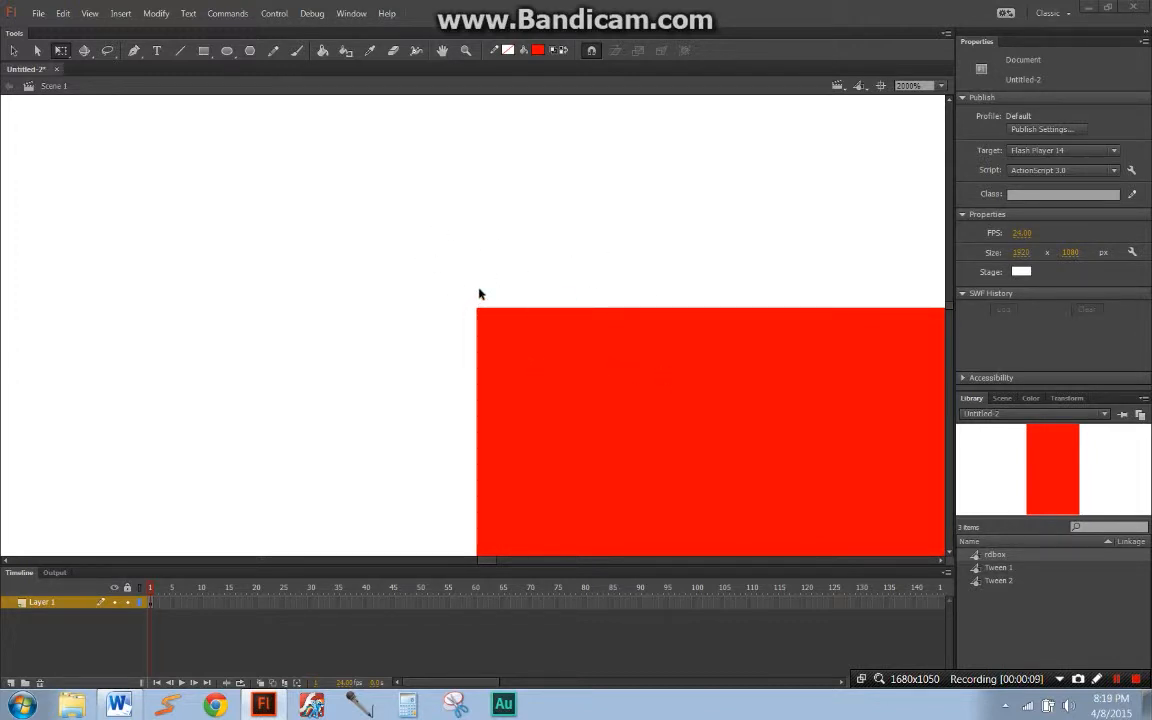
# Step: Set the stage view to Show Frame, and pan the stage around slightly
pyautogui.click(942, 87)
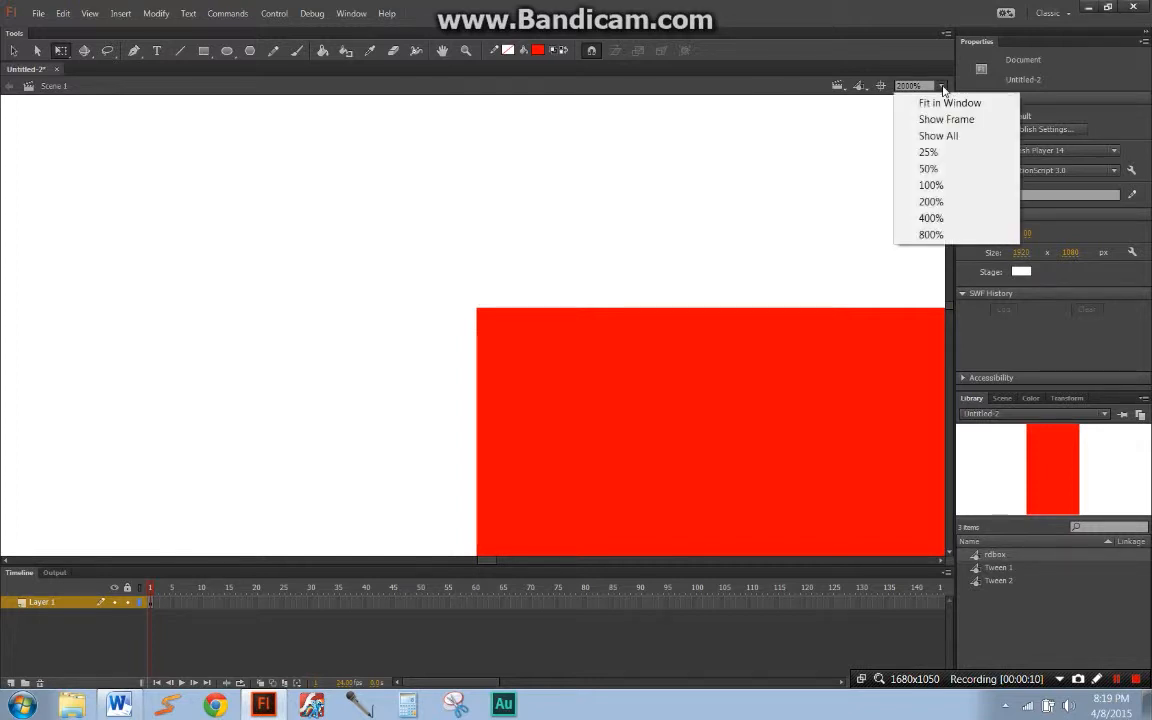
pyautogui.click(935, 119)
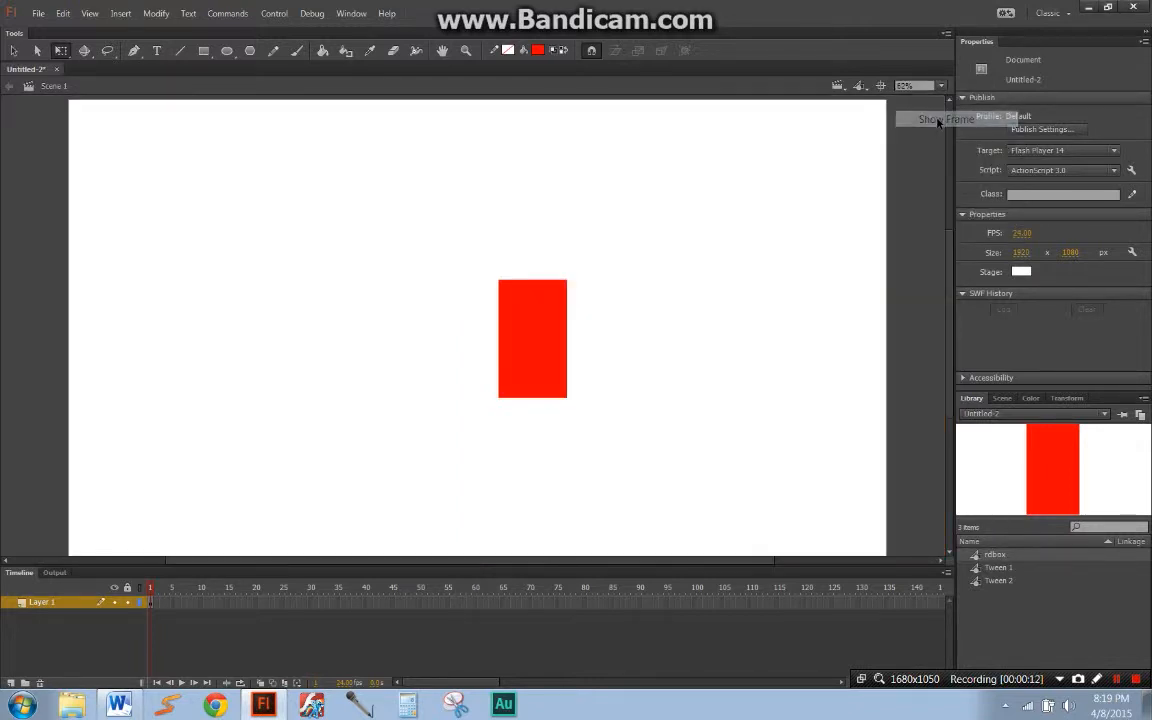
pyautogui.moveTo(581, 280); pyautogui.dragTo(551, 242)
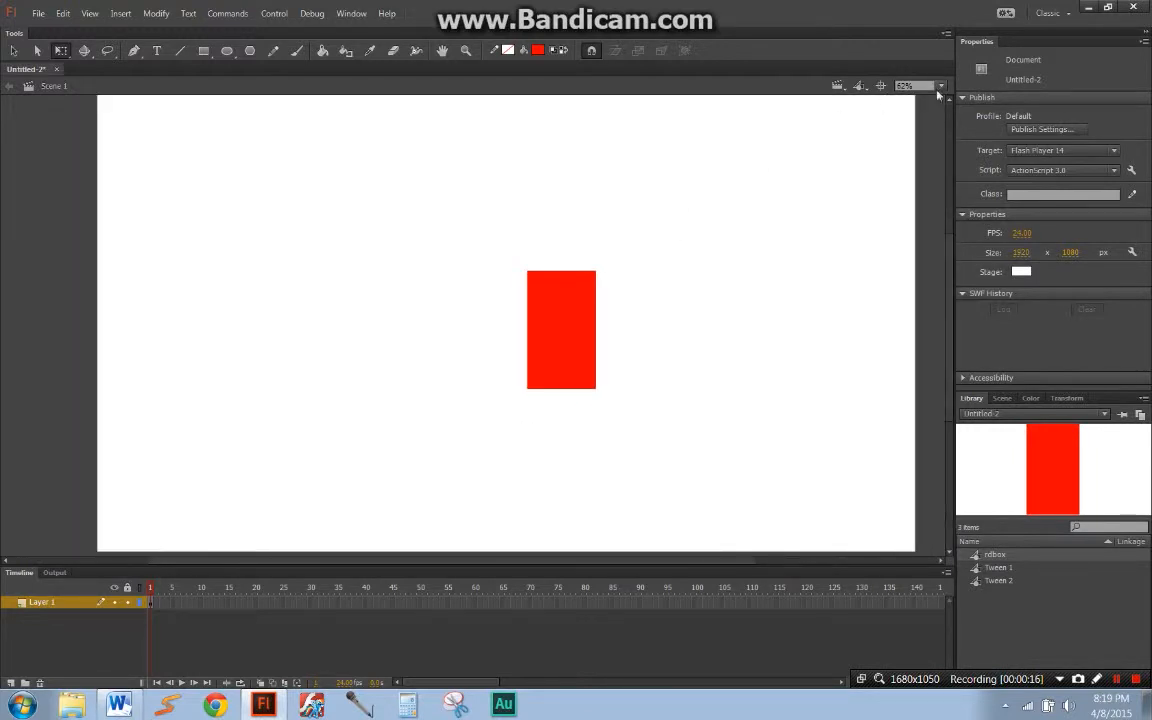
pyautogui.moveTo(537, 176); pyautogui.dragTo(625, 206)
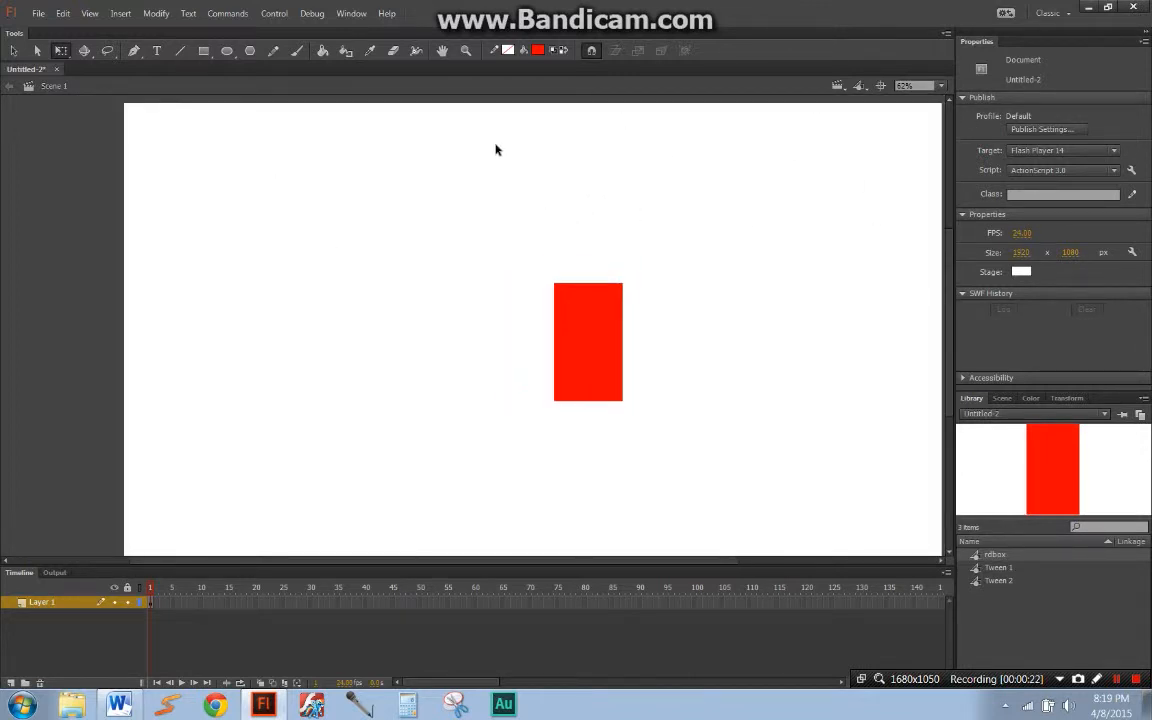
# Step: Set the stage view to Show All, and switch it to Fit in Window
pyautogui.click(912, 85)
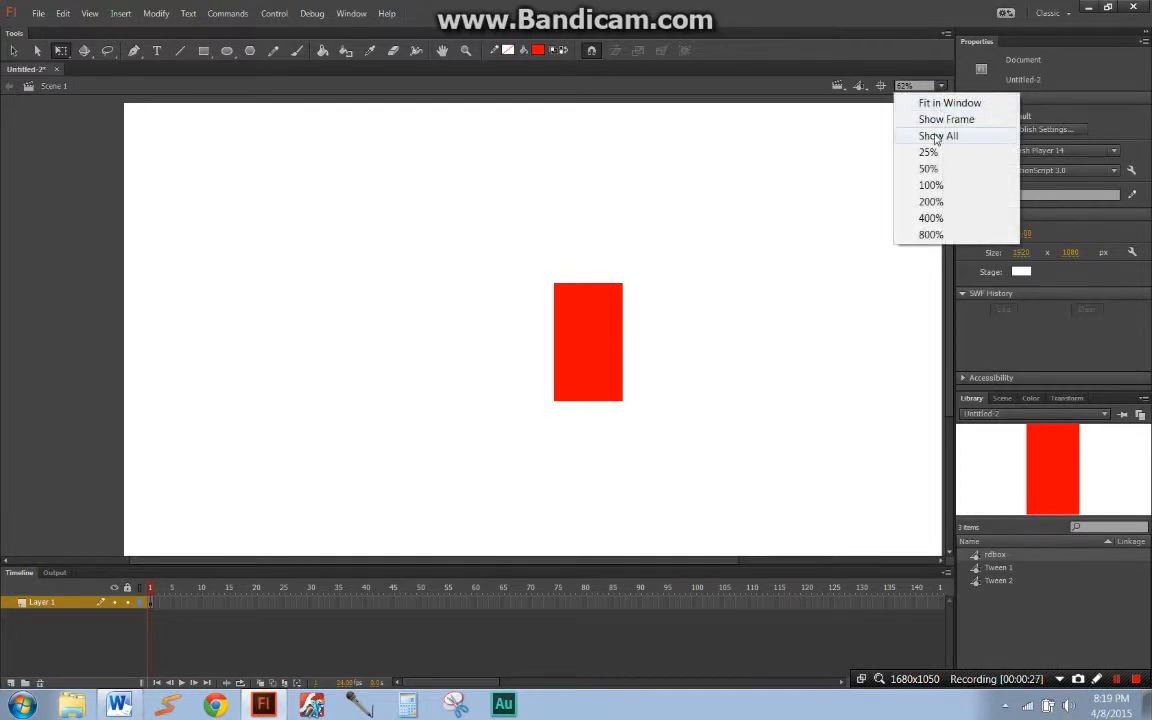
pyautogui.click(936, 135)
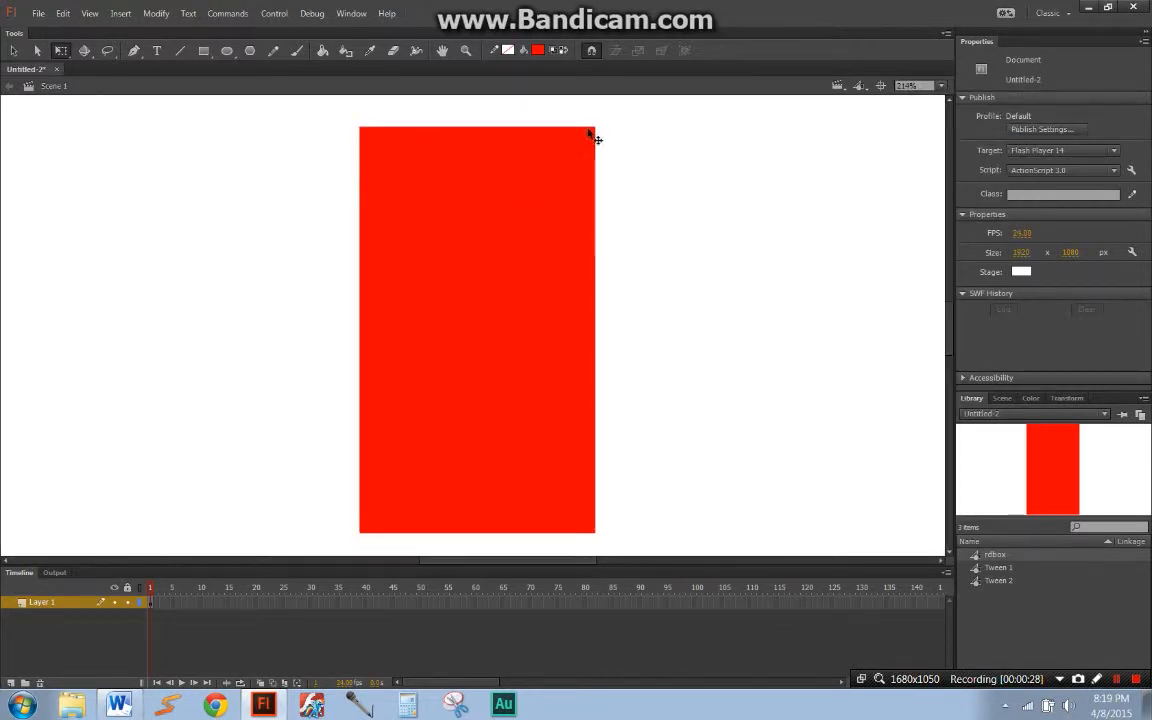
pyautogui.click(912, 85)
pyautogui.click(948, 103)
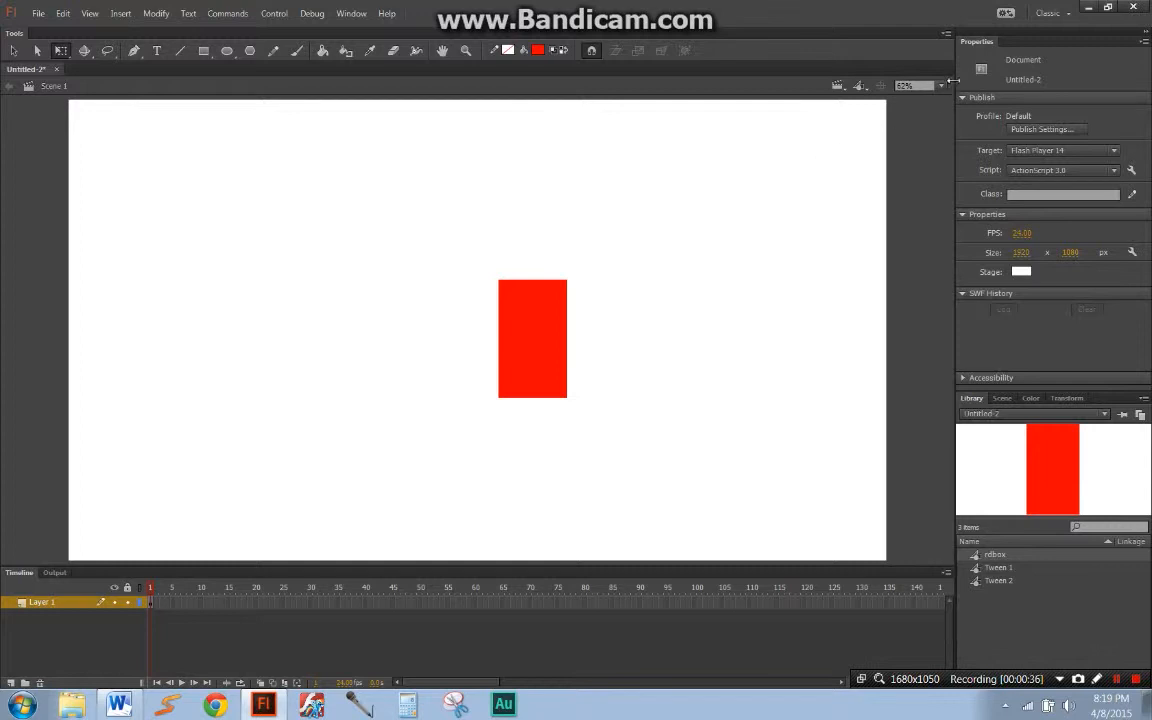
# Step: Apply the Show Frame view again, and return the stage view to Fit in Window
pyautogui.click(912, 85)
pyautogui.click(946, 119)
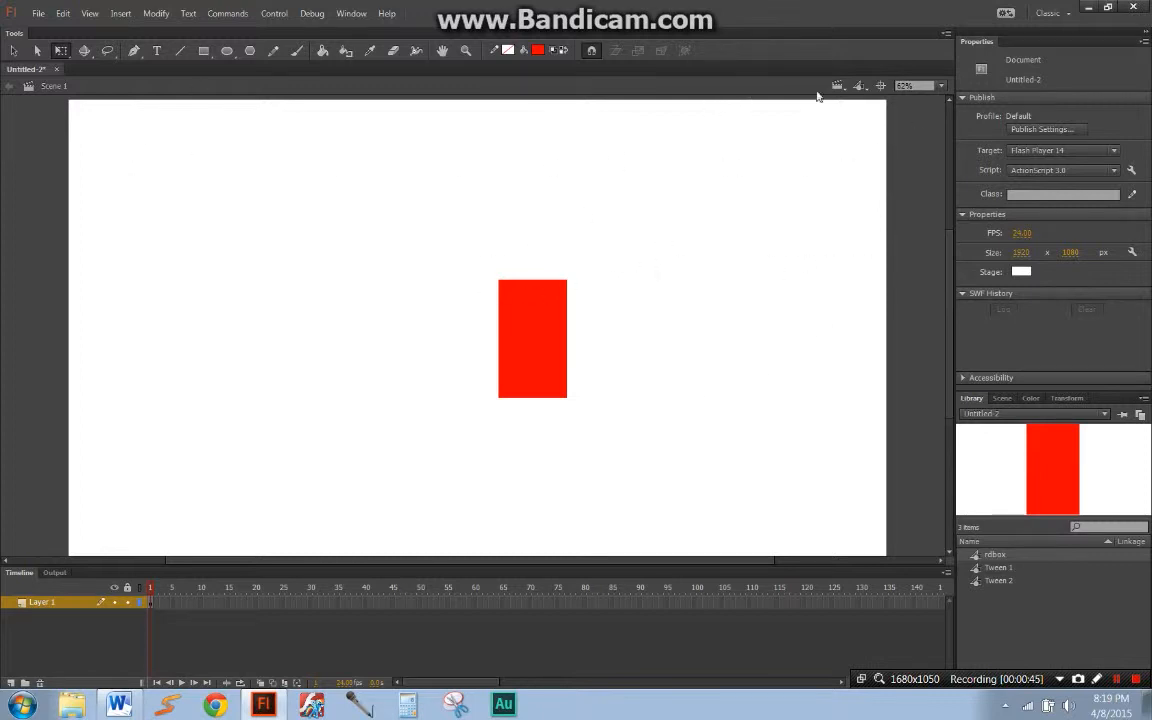
pyautogui.moveTo(766, 200)
pyautogui.mouseDown()
pyautogui.moveTo(784, 224)
pyautogui.moveTo(766, 188)
pyautogui.mouseUp()
pyautogui.click(940, 86)
pyautogui.click(935, 98)
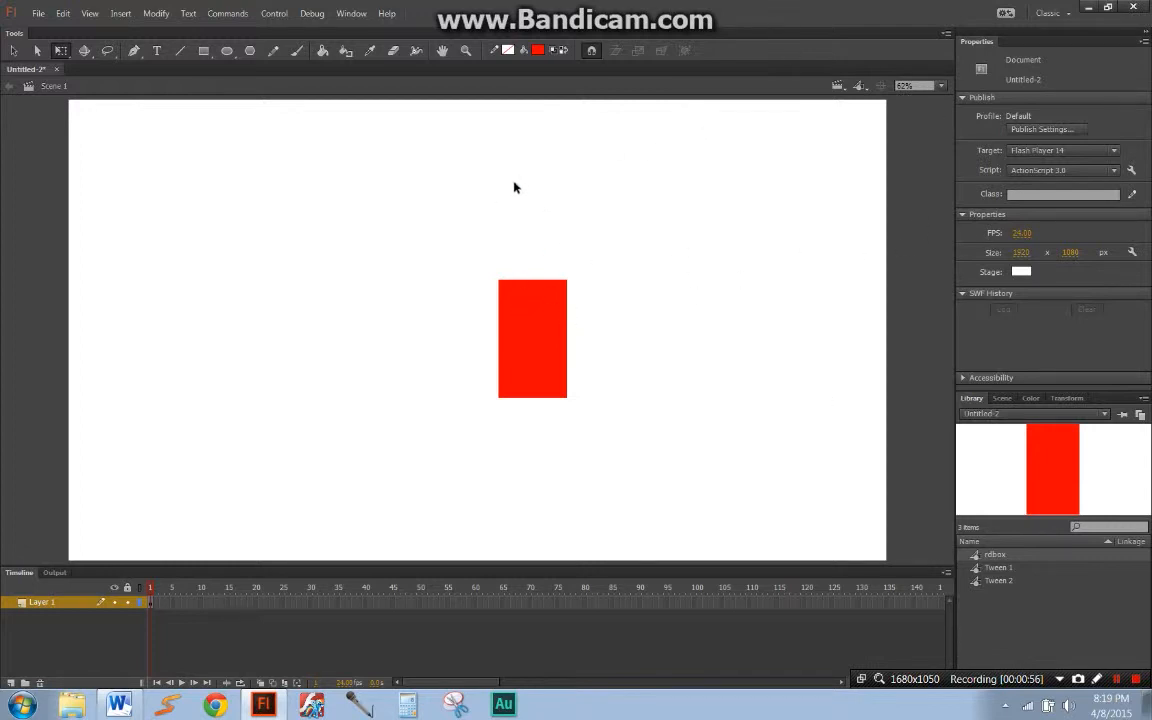
# Step: Set the stroke color to white by sampling the empty stage
pyautogui.click(507, 50)
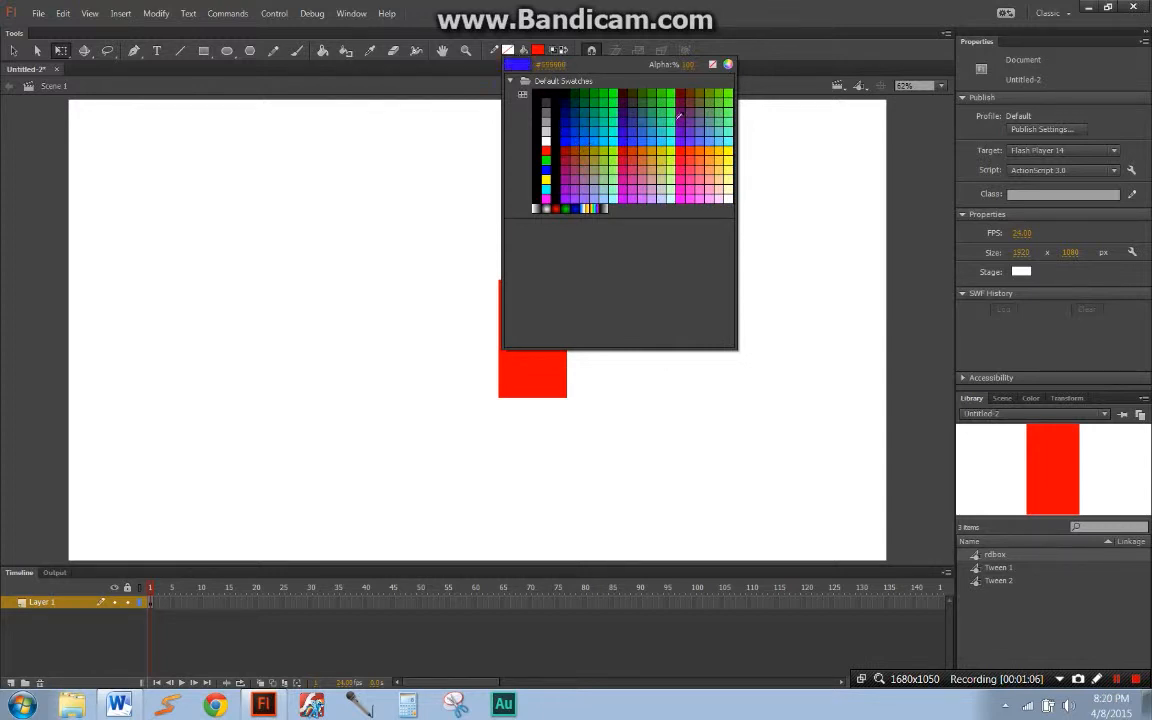
pyautogui.click(427, 152)
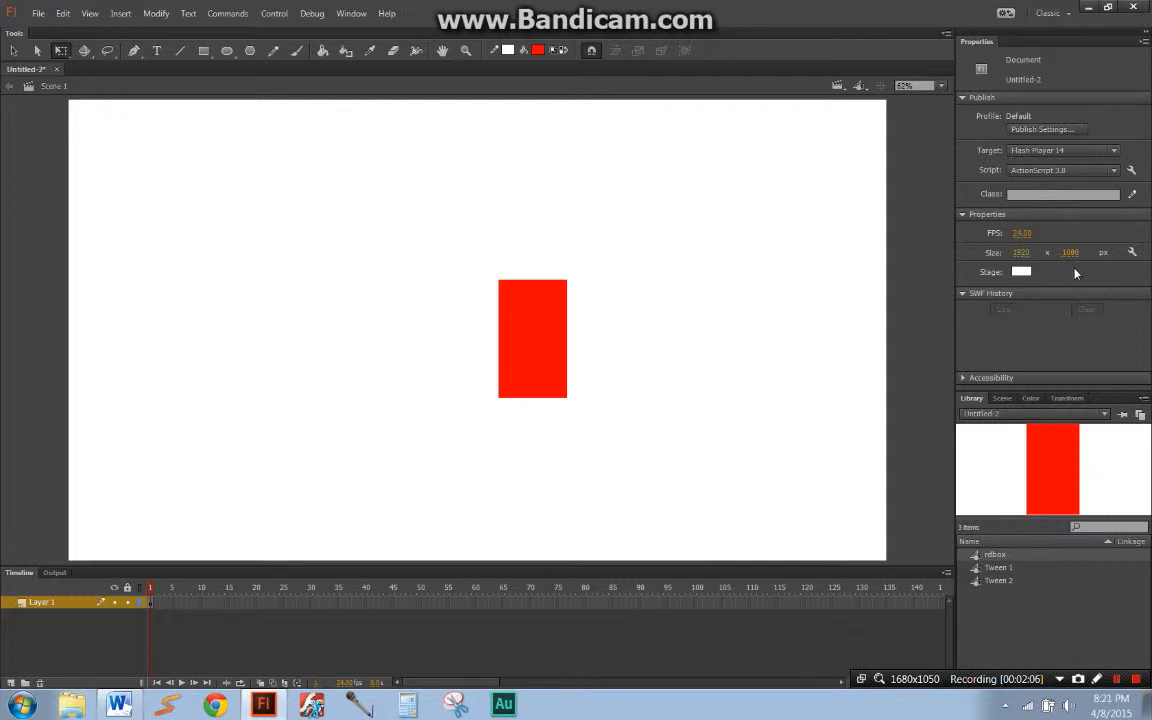
# Step: Change the stage color to purple in the Document Settings with units left in Pixels, and set it back to white
pyautogui.click(1131, 252)
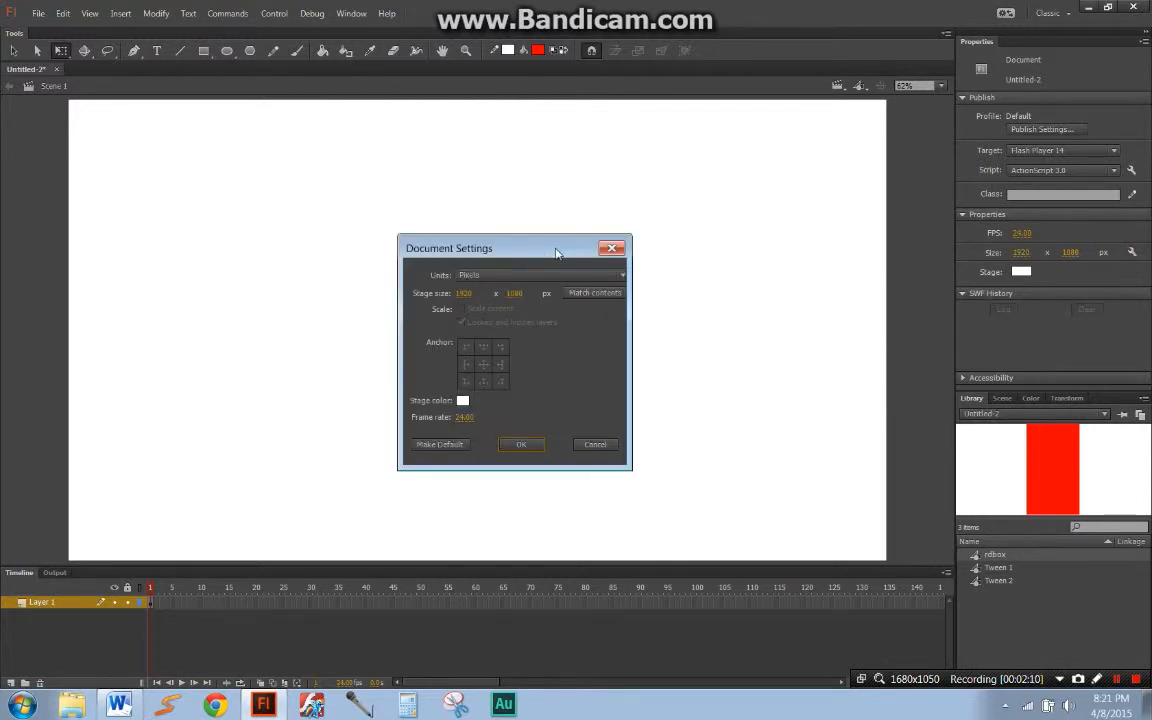
pyautogui.moveTo(500, 246); pyautogui.dragTo(619, 240)
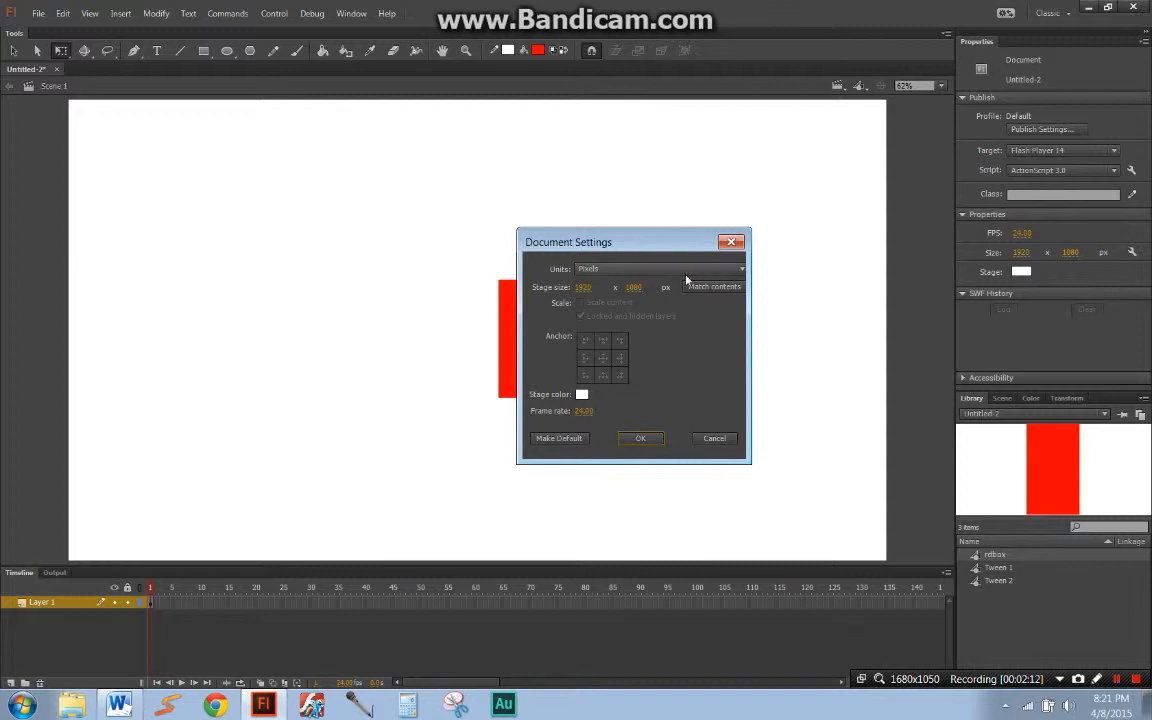
pyautogui.click(688, 270)
pyautogui.click(684, 270)
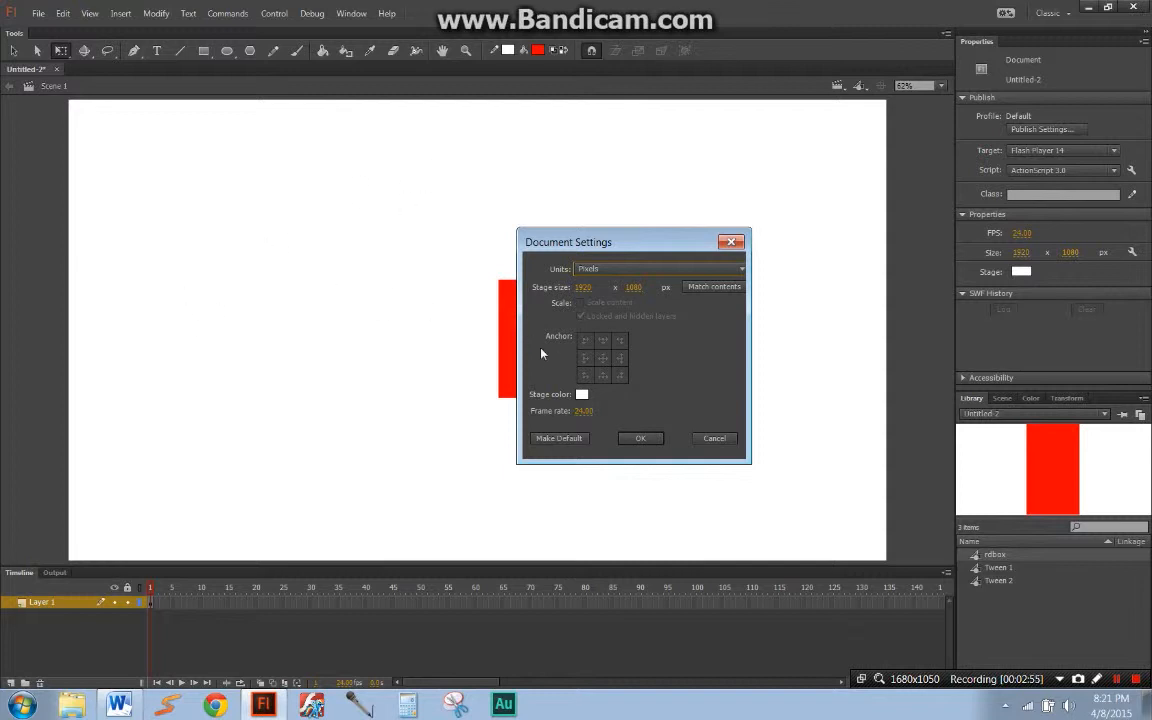
pyautogui.click(582, 396)
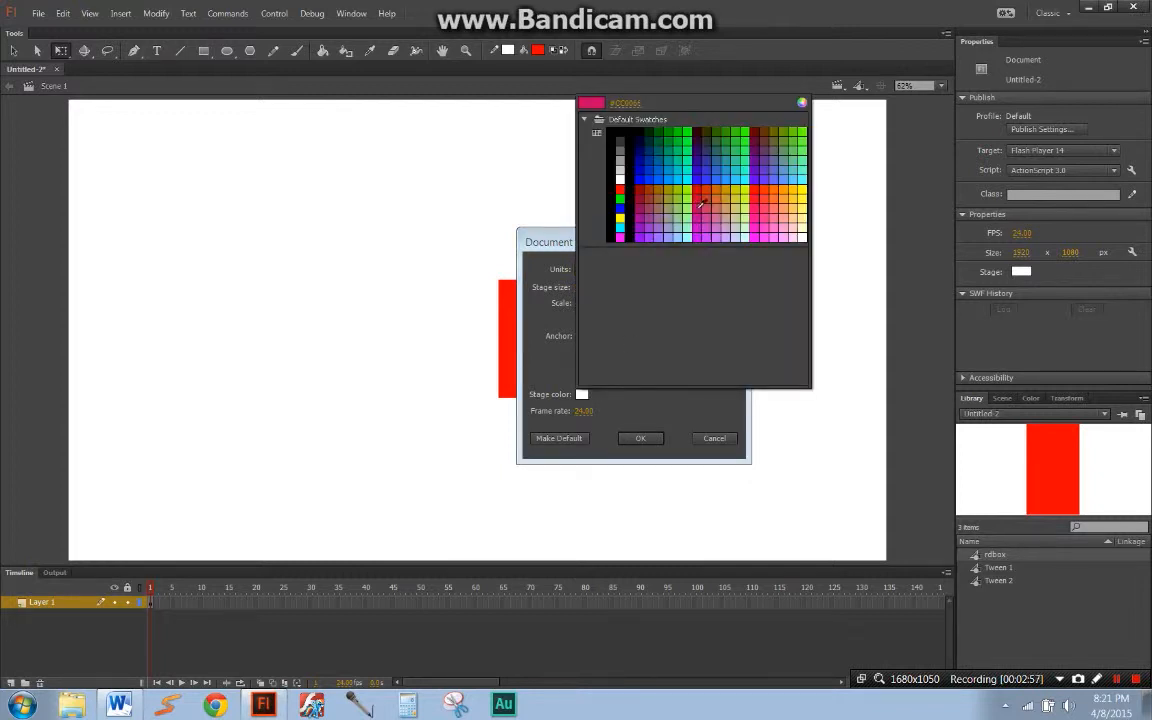
pyautogui.click(770, 157)
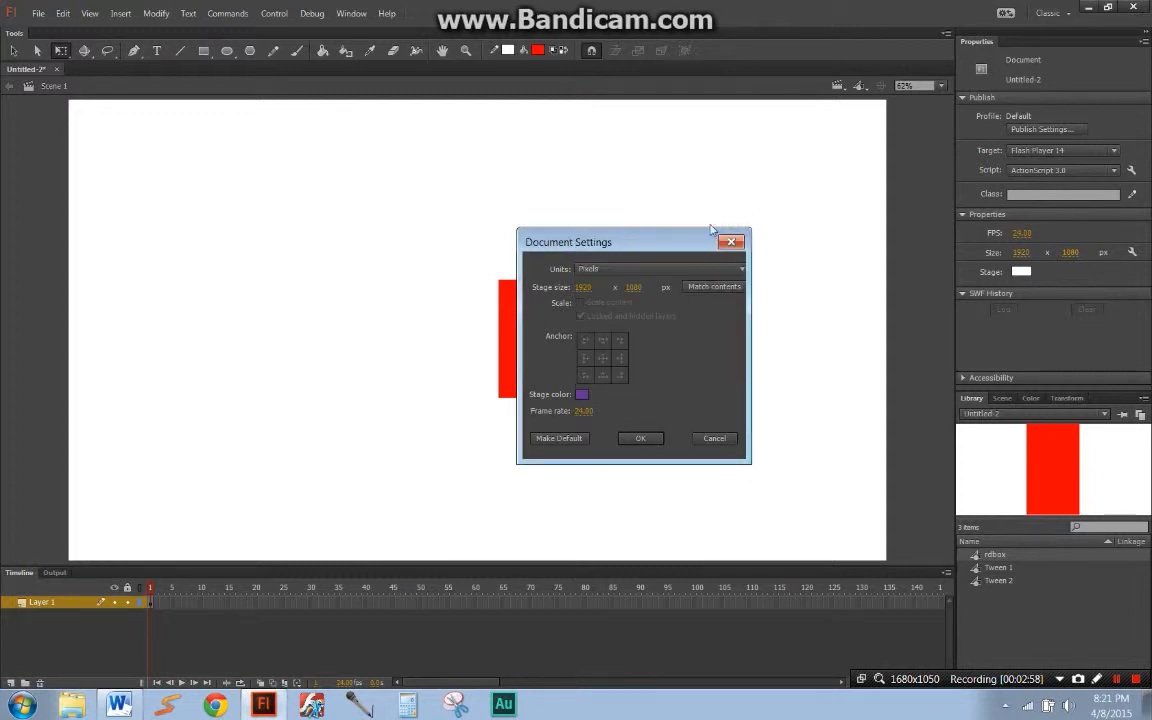
pyautogui.click(641, 440)
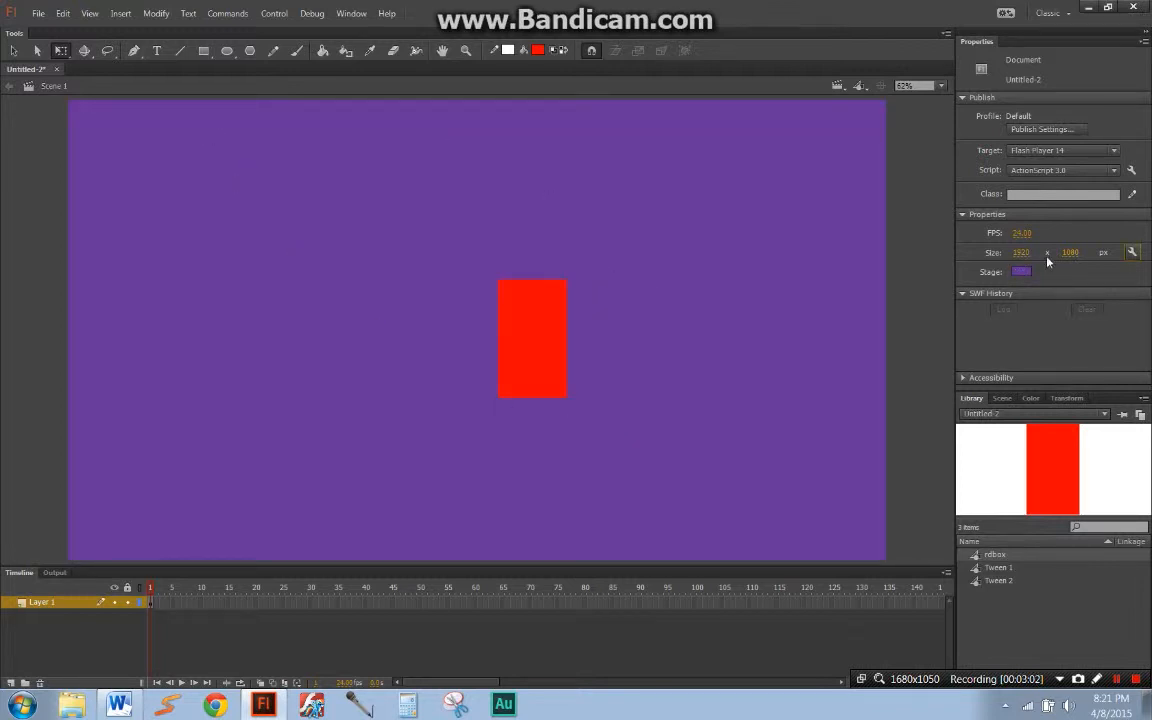
pyautogui.click(1021, 271)
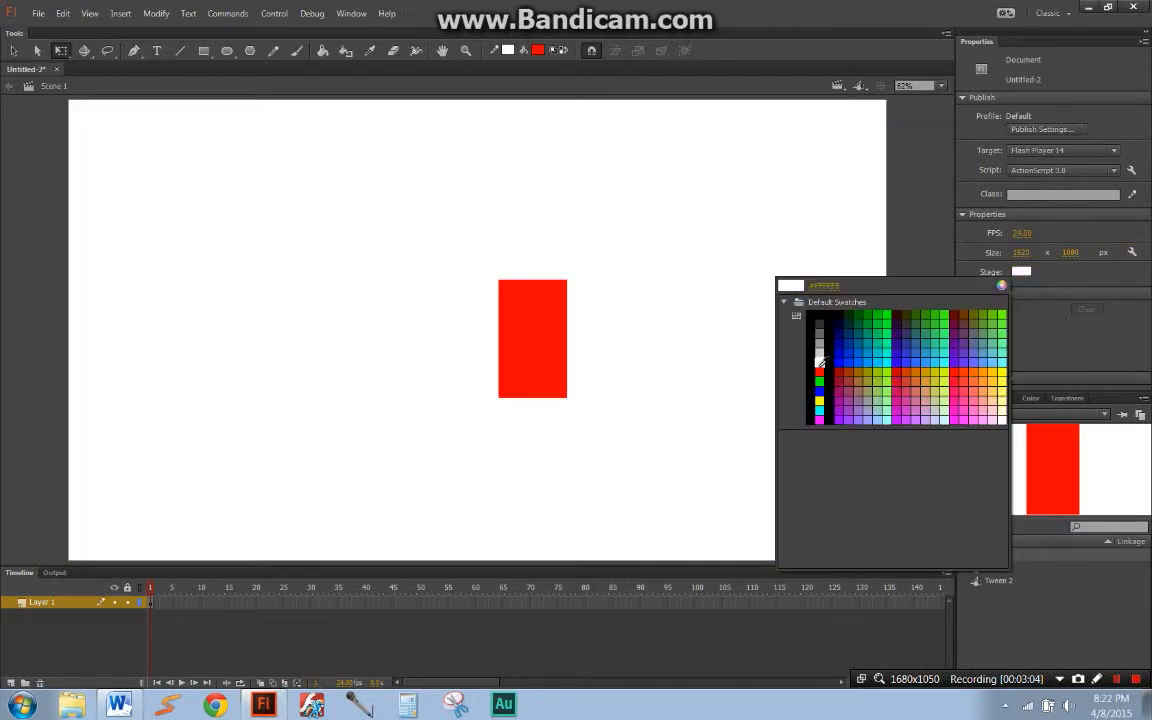
pyautogui.click(816, 362)
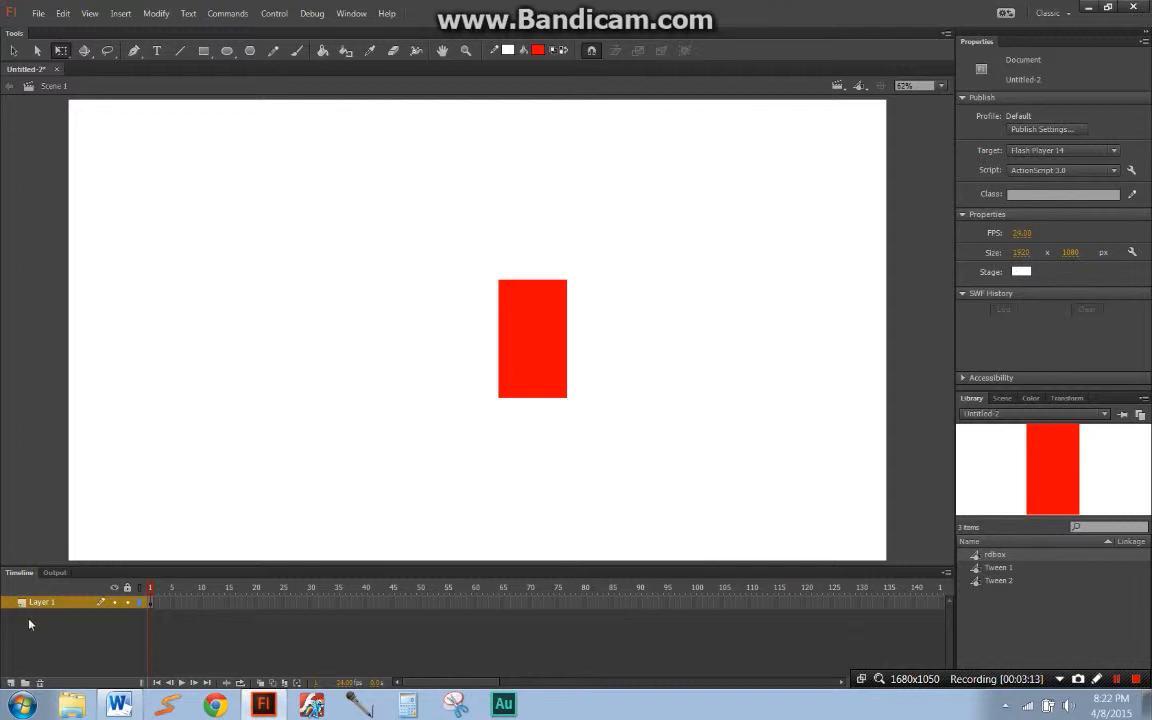
# Step: Add a new layer beneath Layer 1, and delete Layer 1 together with its rdbox instance
pyautogui.click(10, 683)
pyautogui.moveTo(40, 602); pyautogui.dragTo(98, 625)
pyautogui.click(527, 381)
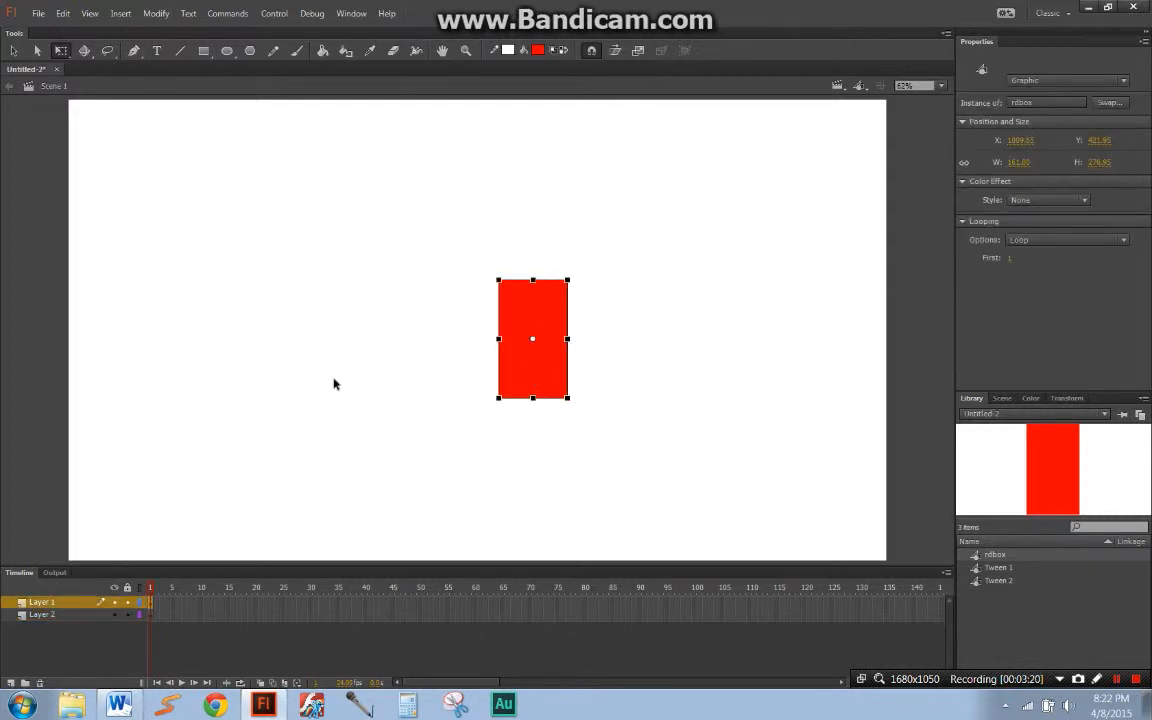
pyautogui.click(40, 683)
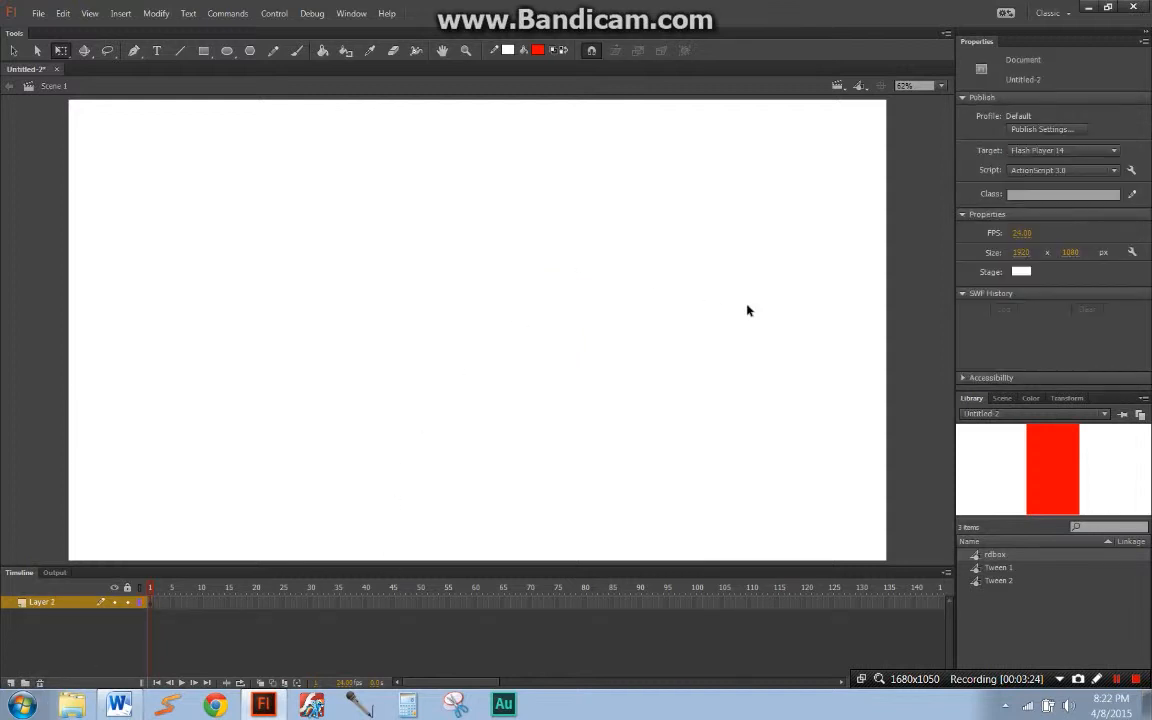
# Step: Delete the Tween 1 and Tween 2 symbols from the Library
pyautogui.click(1020, 567)
pyautogui.moveTo(998, 681); pyautogui.dragTo(810, 675)
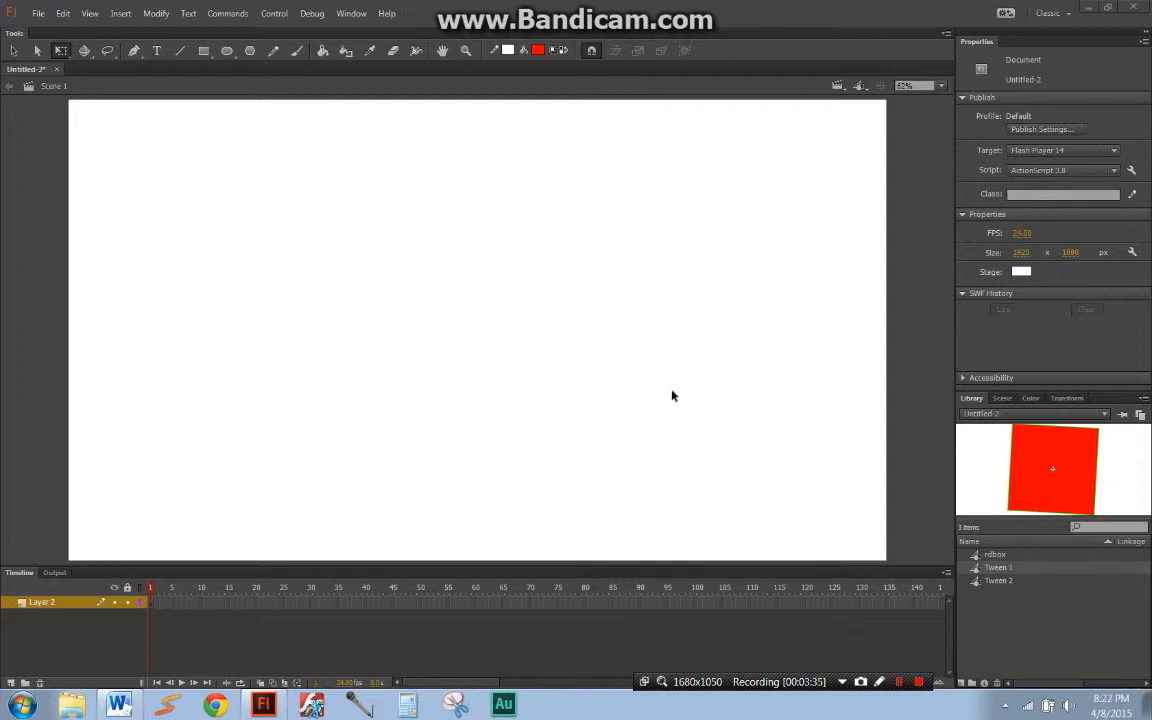
pyautogui.click(990, 580)
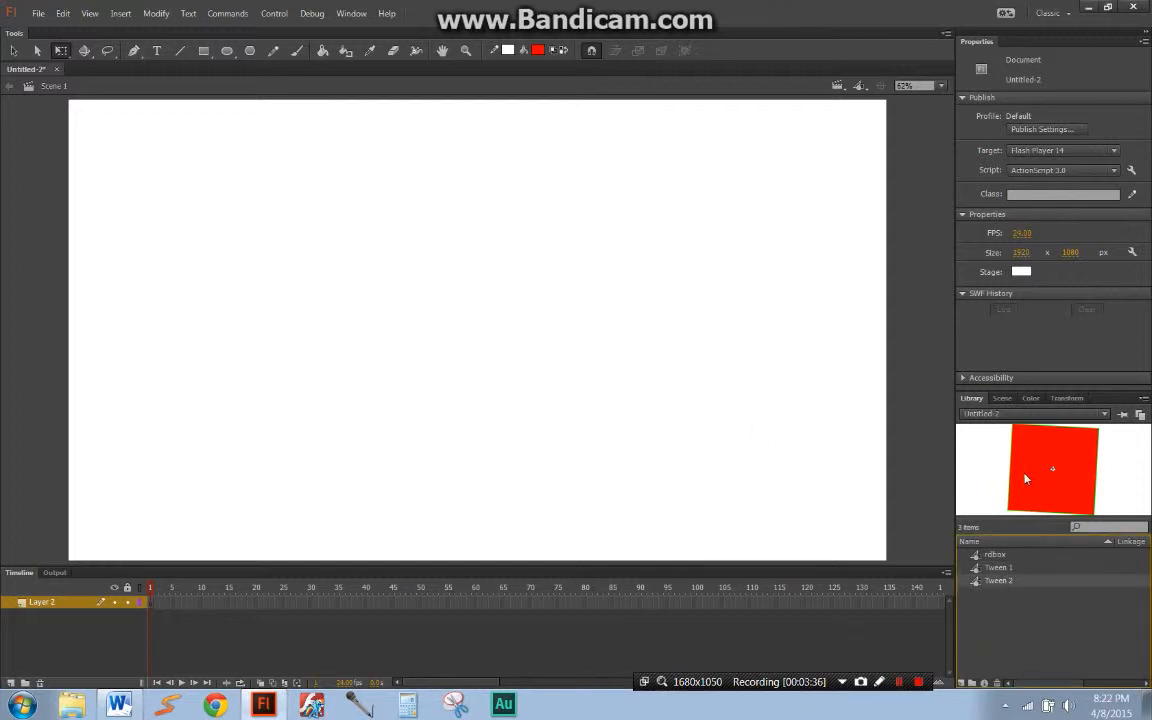
pyautogui.click(1000, 568)
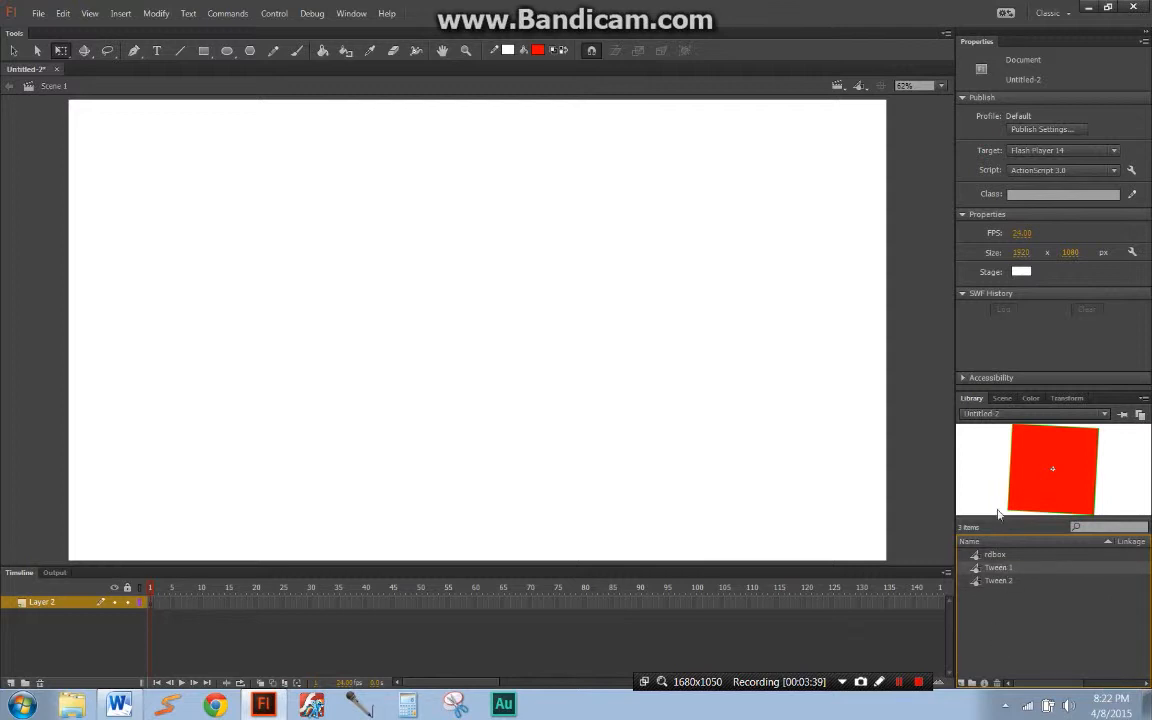
pyautogui.click(997, 683)
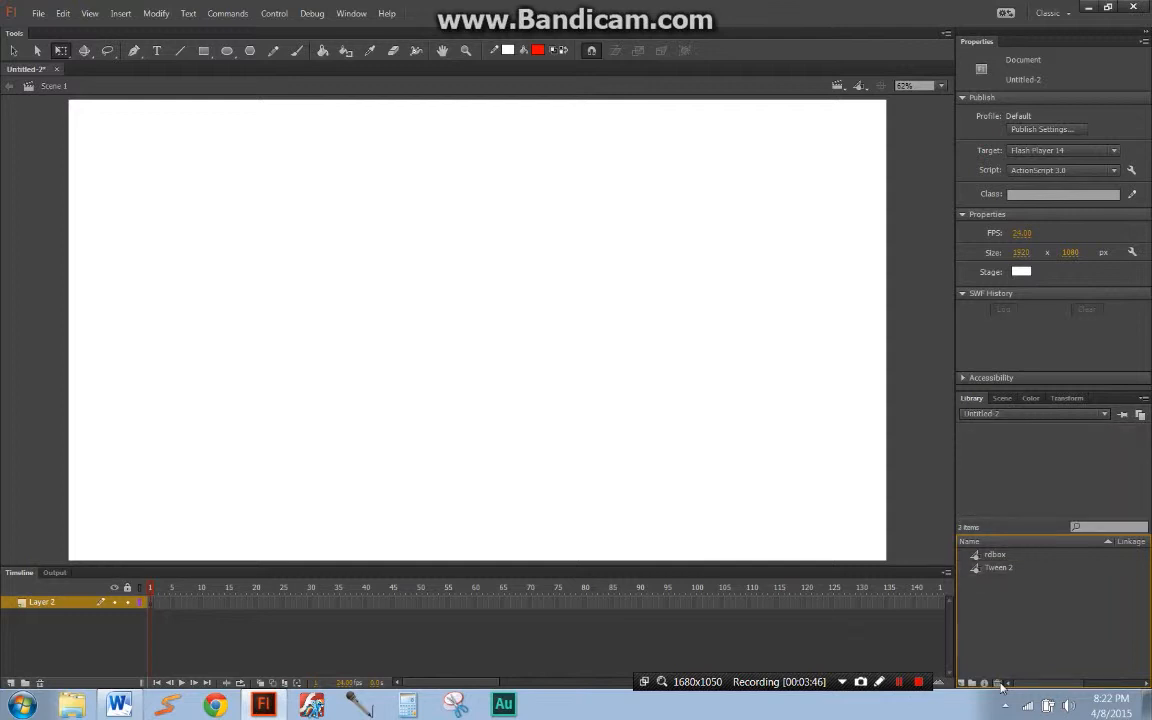
pyautogui.click(994, 684)
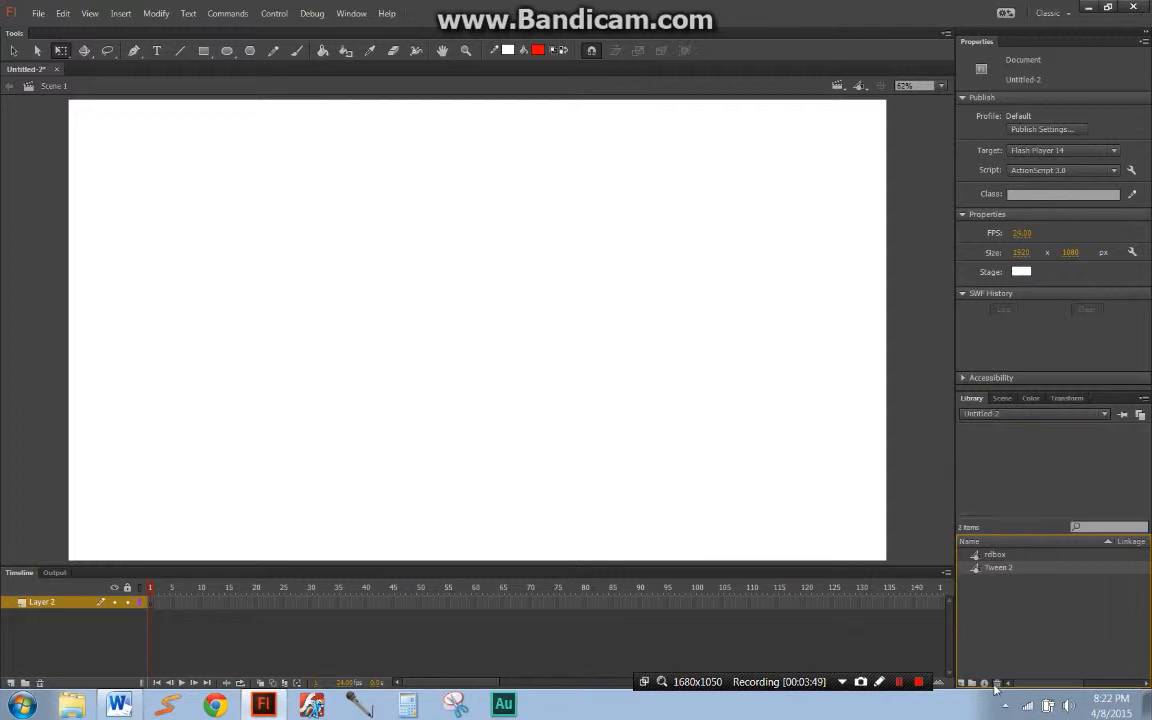
# Step: Create a new Library folder named "folder"
pyautogui.click(1000, 555)
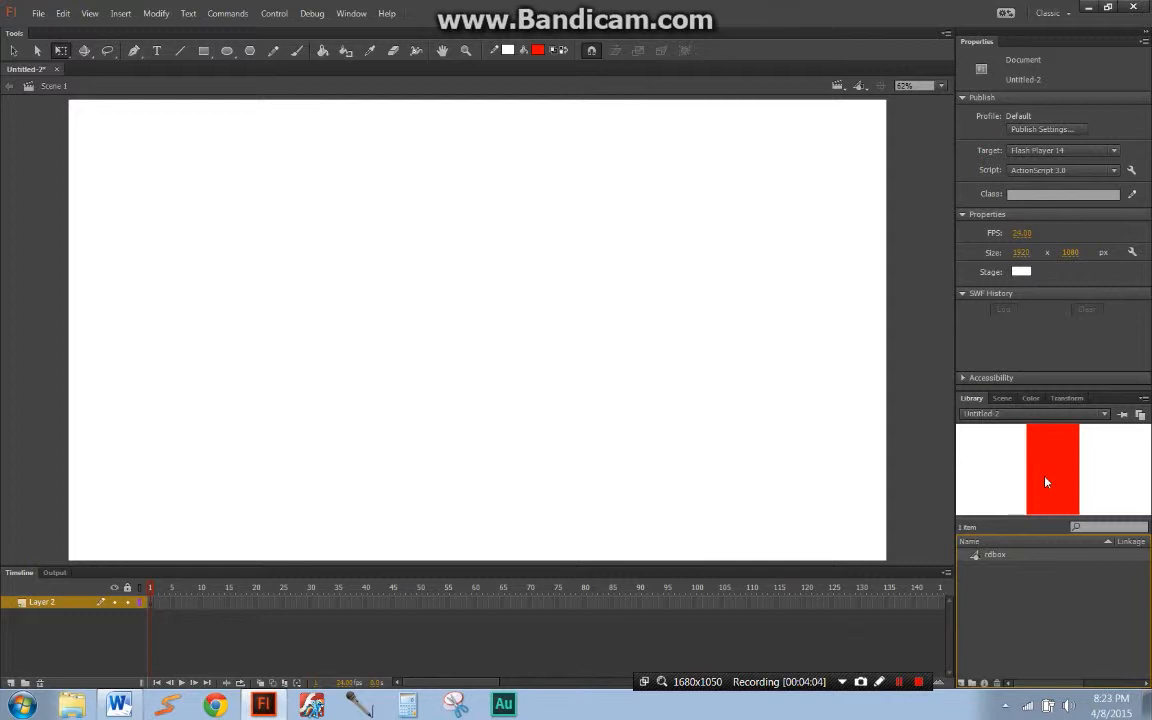
pyautogui.click(973, 683)
pyautogui.write('folder')
pyautogui.press('Return')
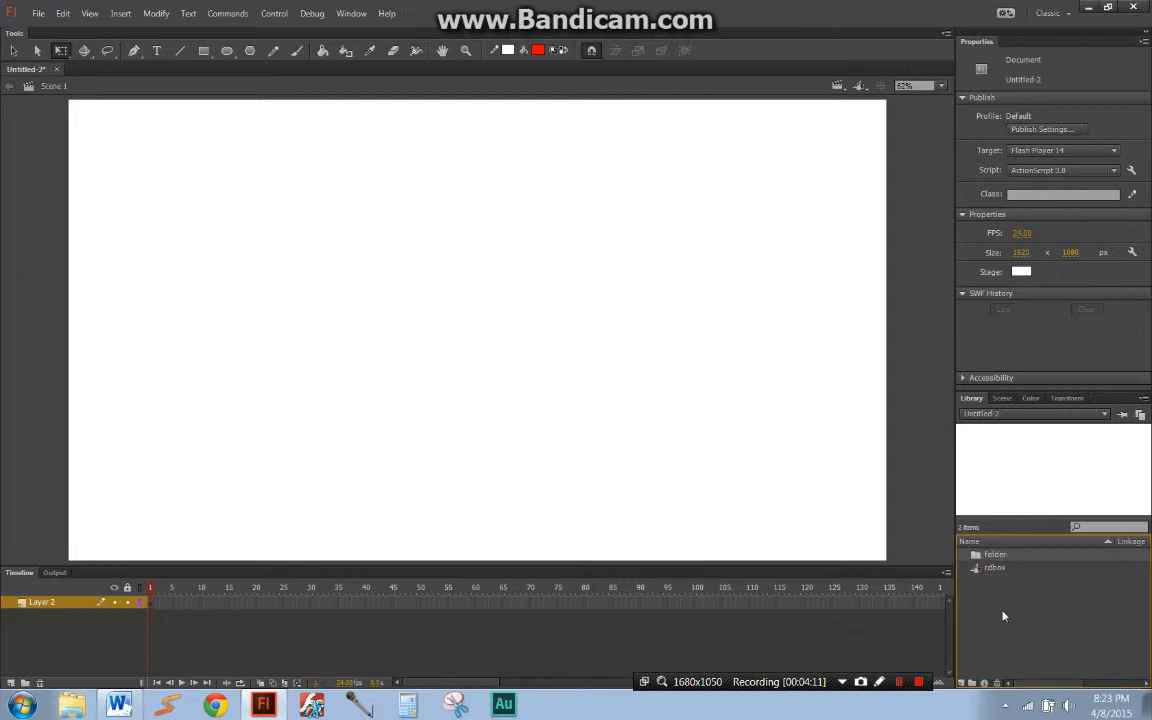
# Step: Move the rdbox symbol into the new Library folder, and move it back out to the top level
pyautogui.click(1003, 568)
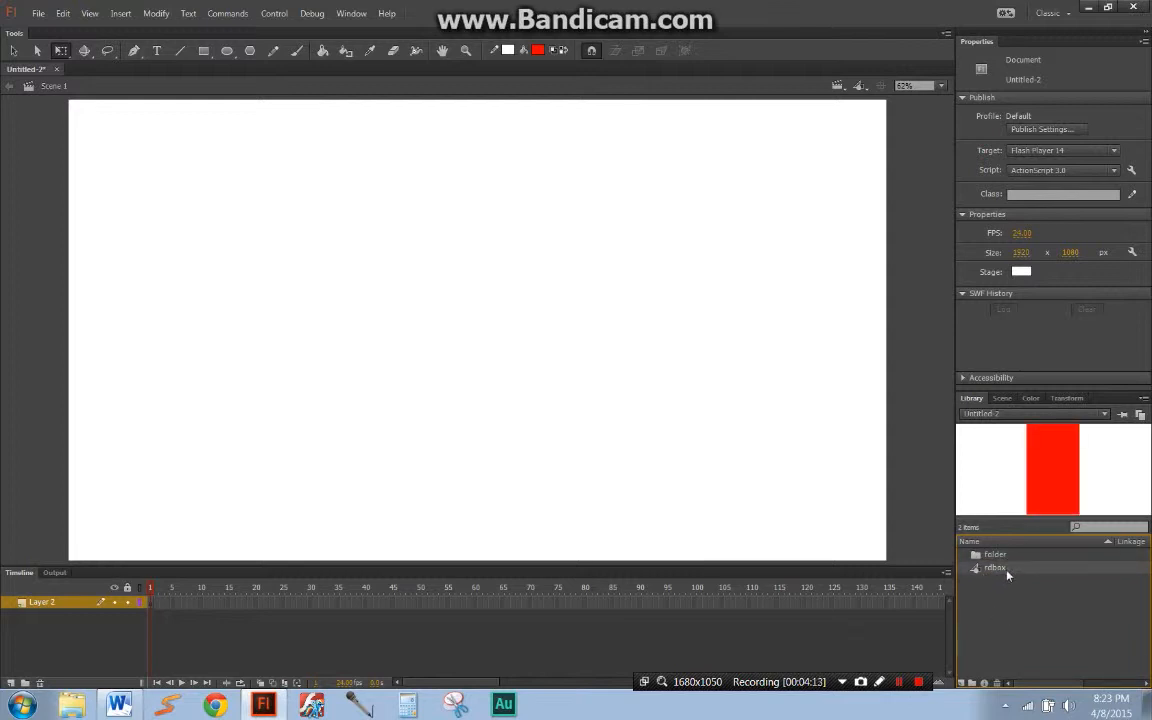
pyautogui.moveTo(1008, 567); pyautogui.dragTo(1008, 566)
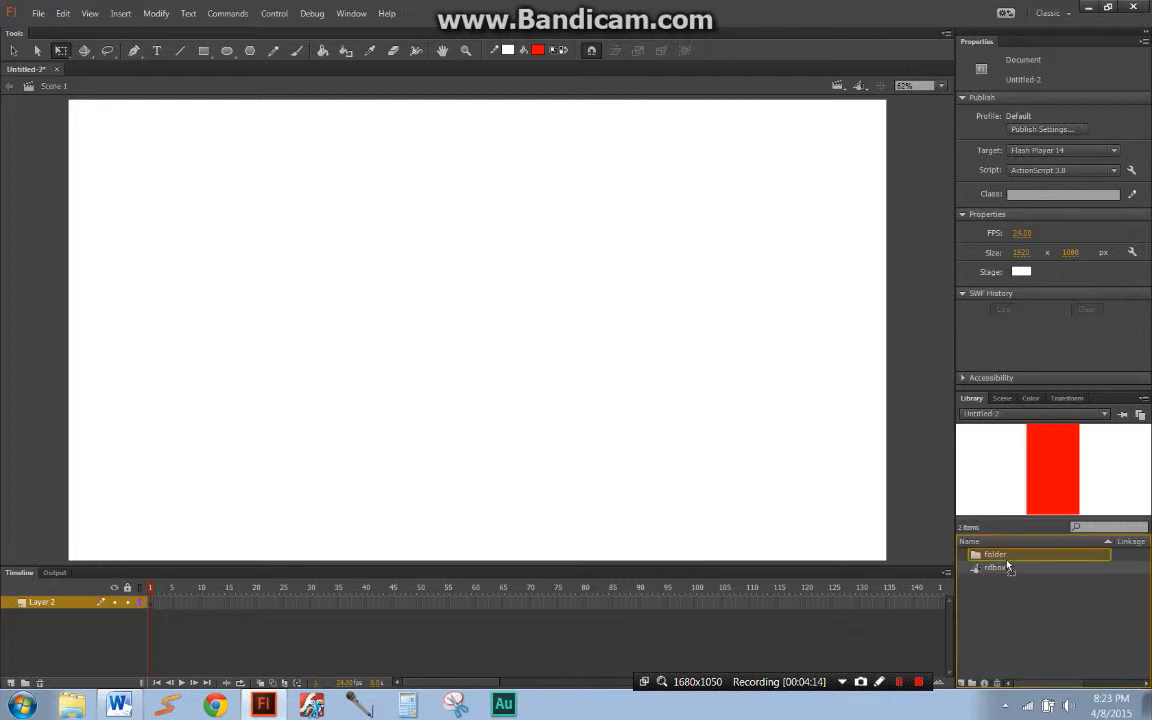
pyautogui.moveTo(1008, 567); pyautogui.dragTo(1006, 565)
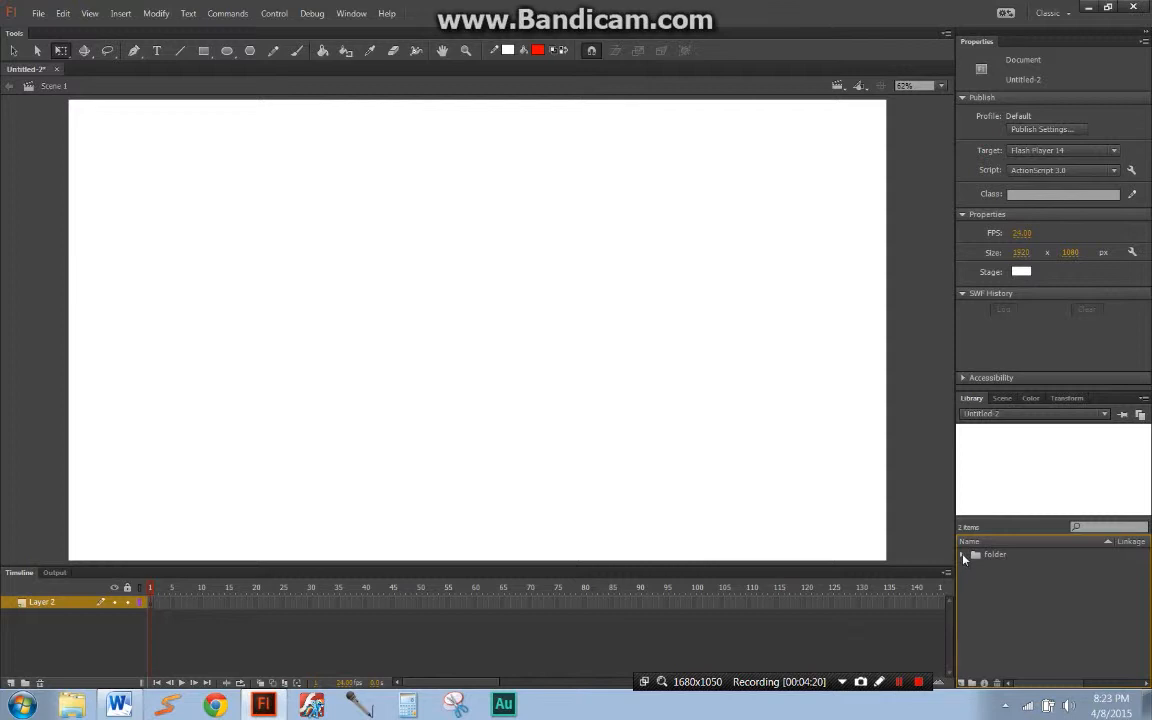
pyautogui.click(963, 556)
pyautogui.moveTo(1010, 570); pyautogui.dragTo(1006, 595)
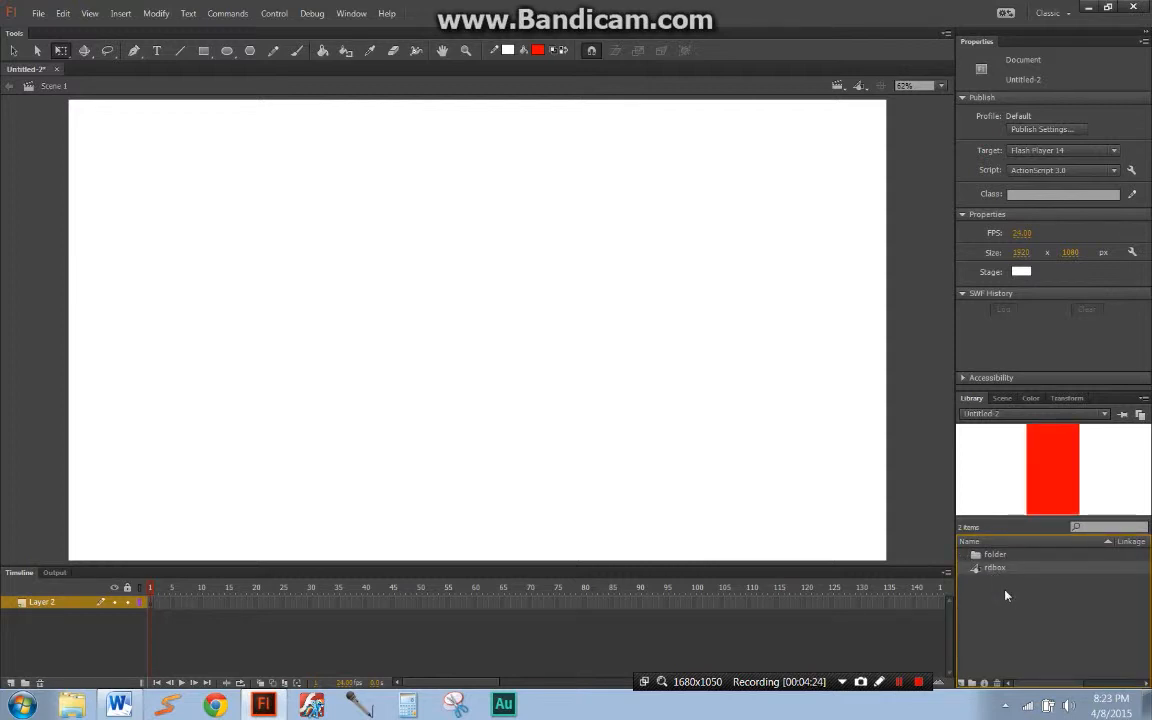
# Step: Delete the folder from the Library, and search the Library for "rdb" to select the rdbox symbol
pyautogui.click(998, 581)
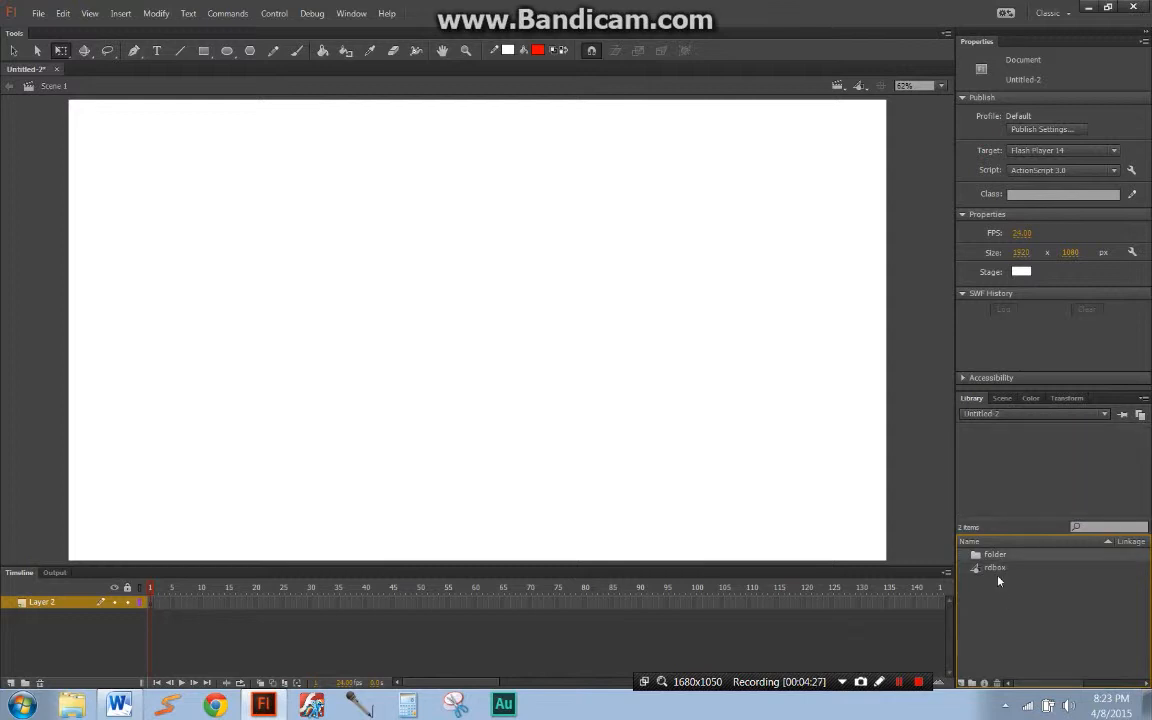
pyautogui.click(998, 683)
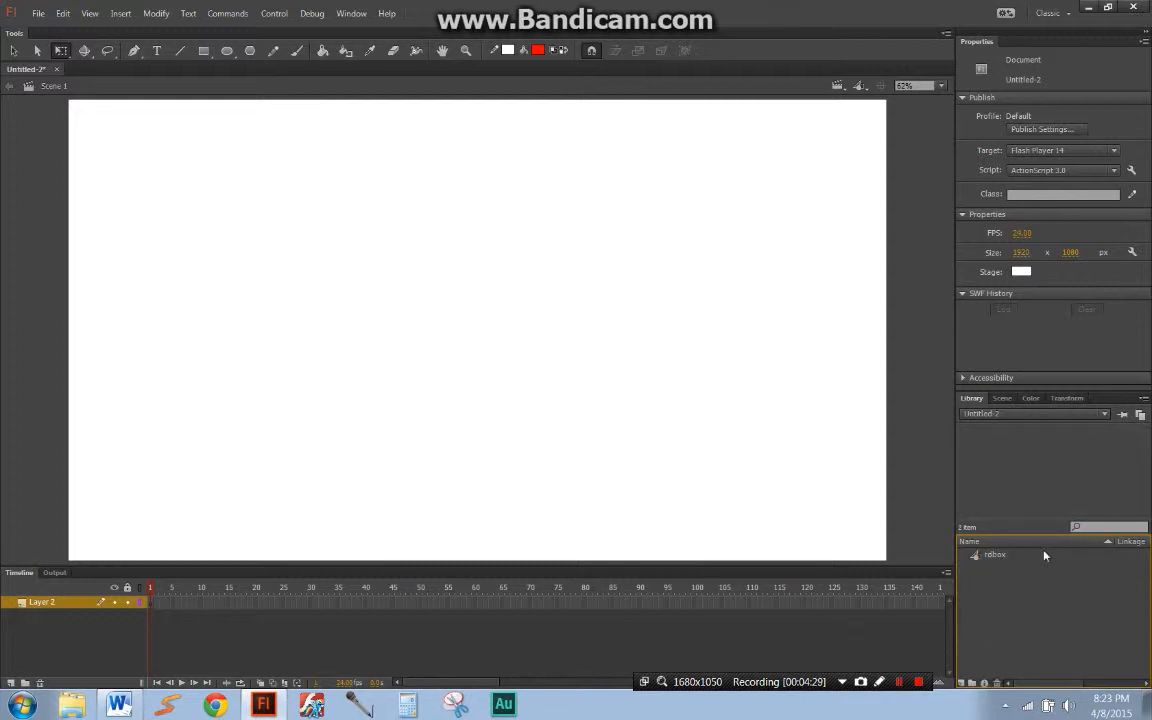
pyautogui.click(1072, 528)
pyautogui.write('rdb')
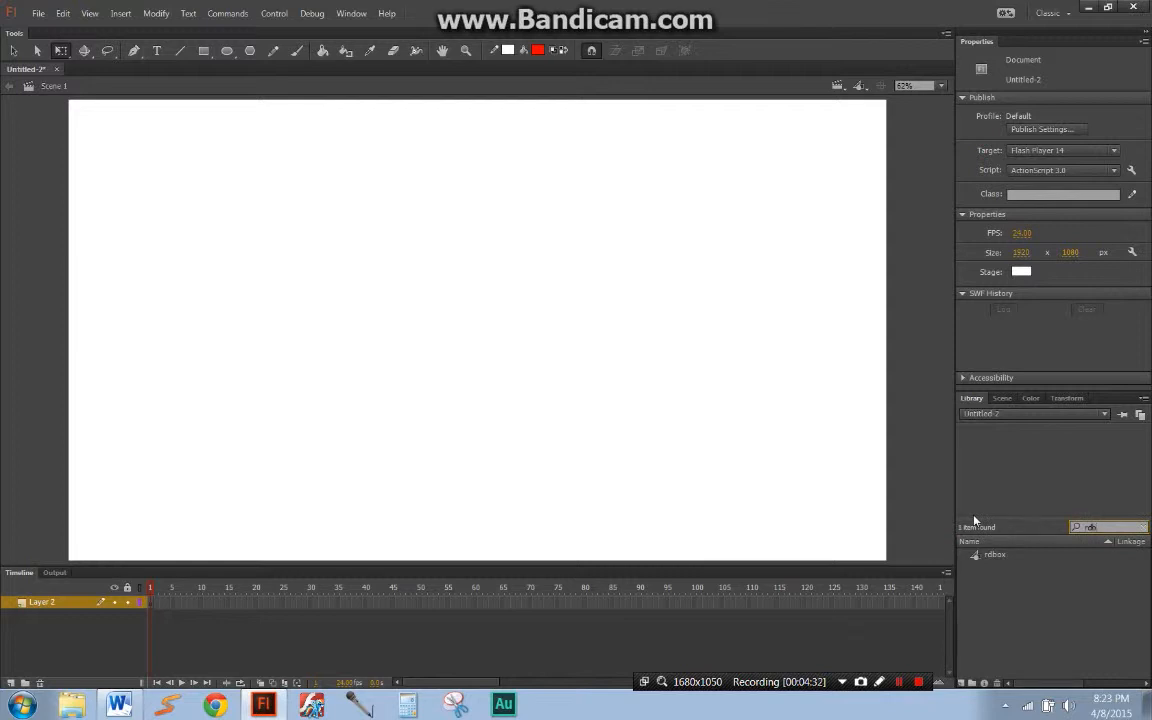
pyautogui.click(985, 563)
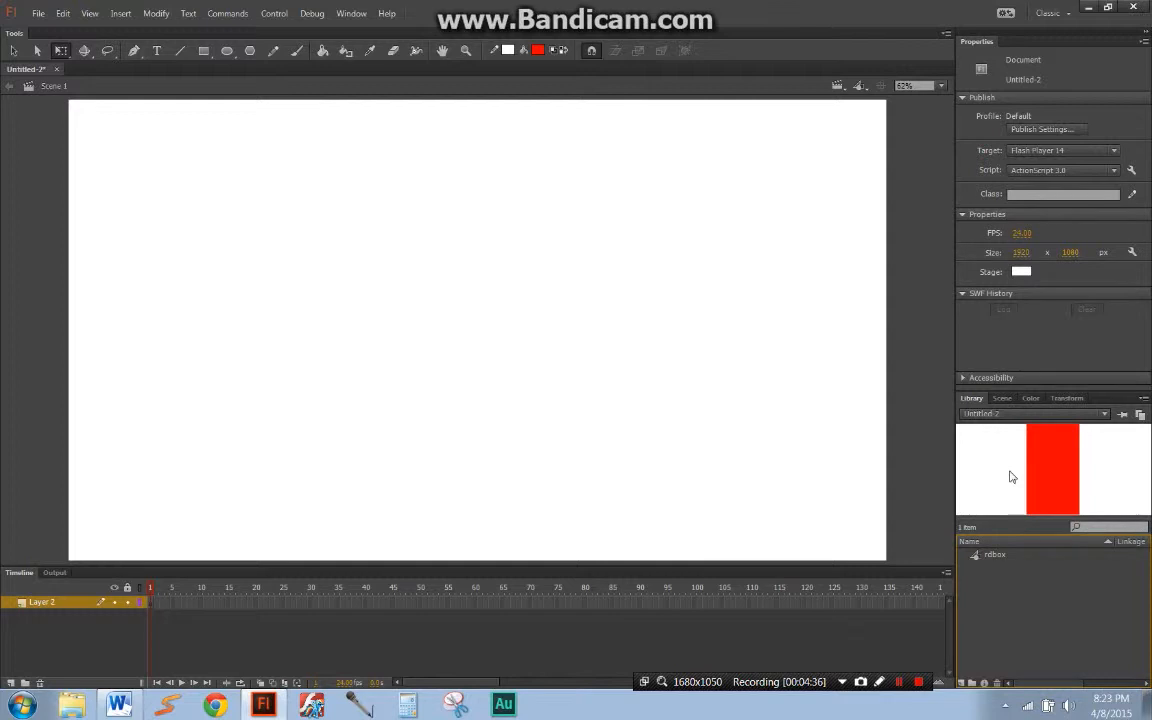
# Step: Look at which open documents the Library can display
pyautogui.click(993, 414)
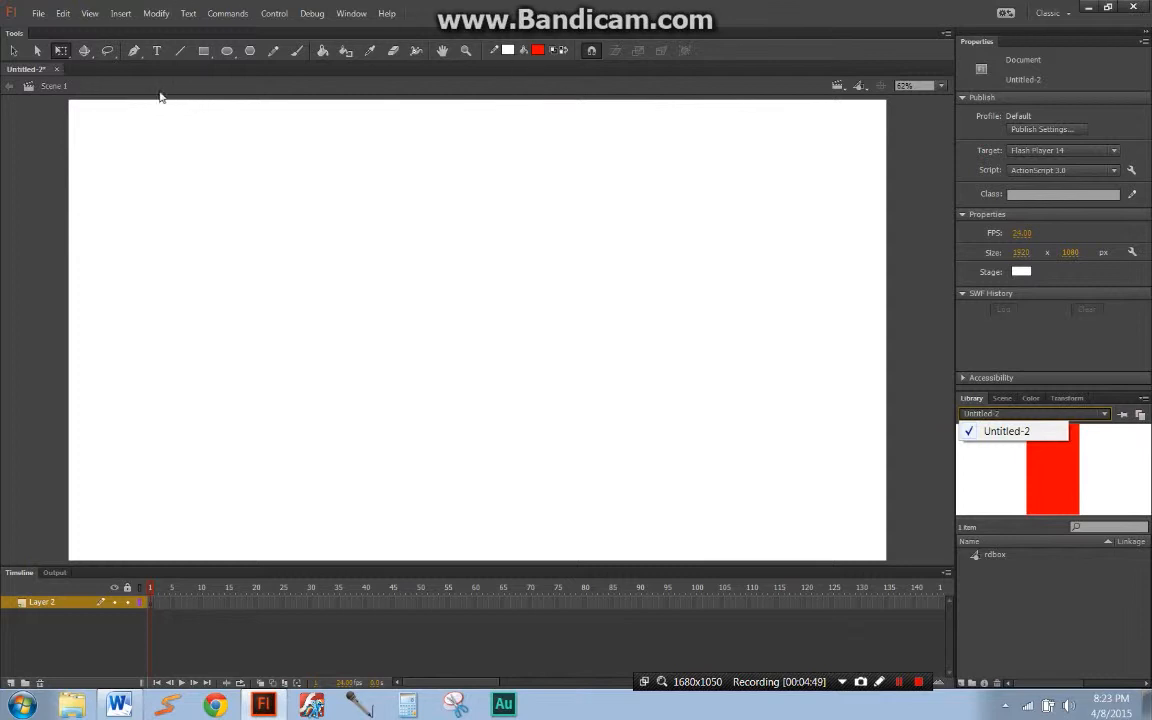
pyautogui.click(818, 346)
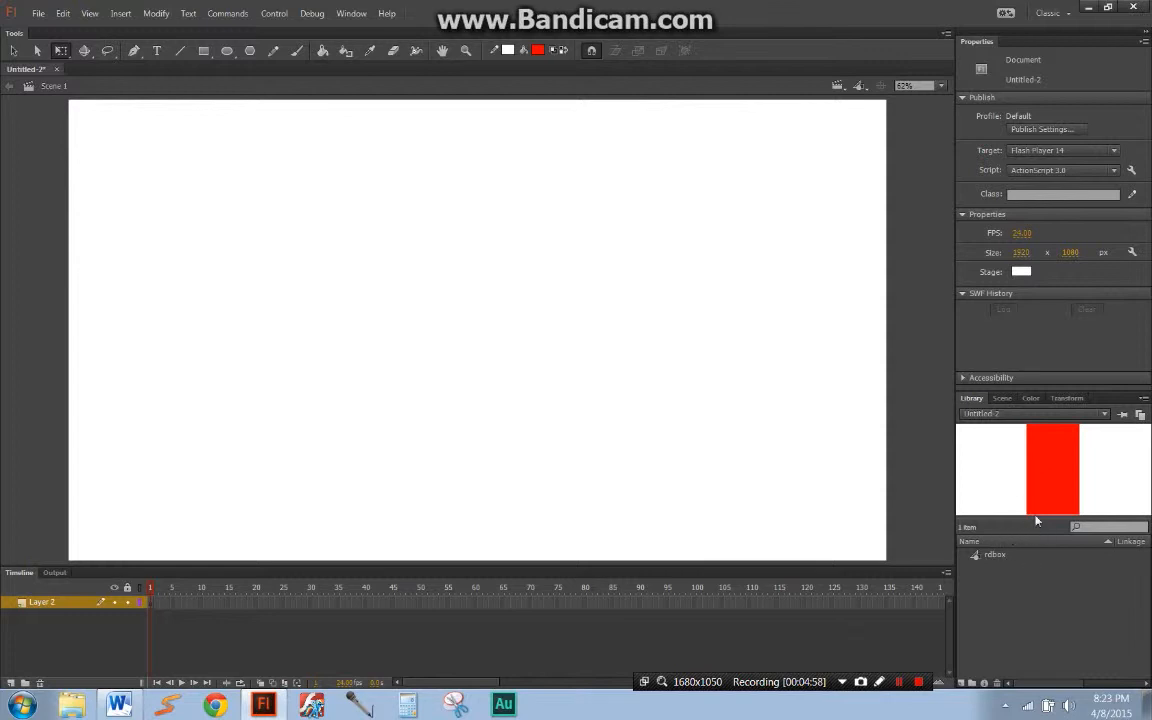
pyautogui.click(1008, 416)
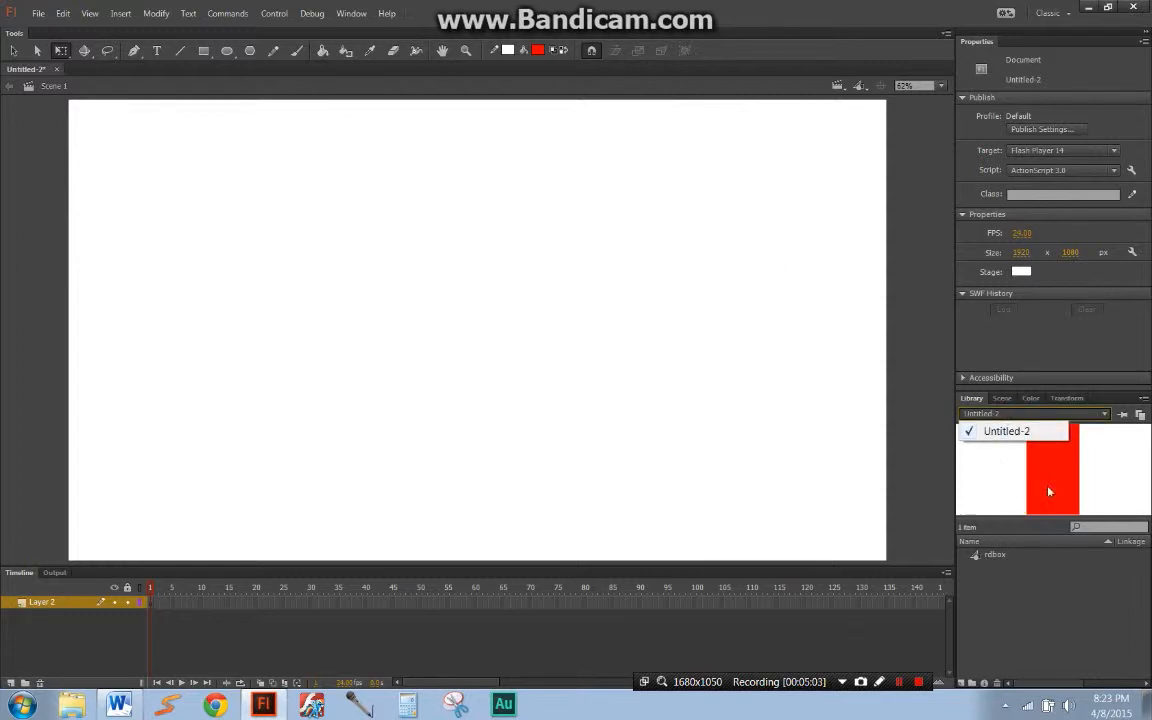
pyautogui.click(1110, 526)
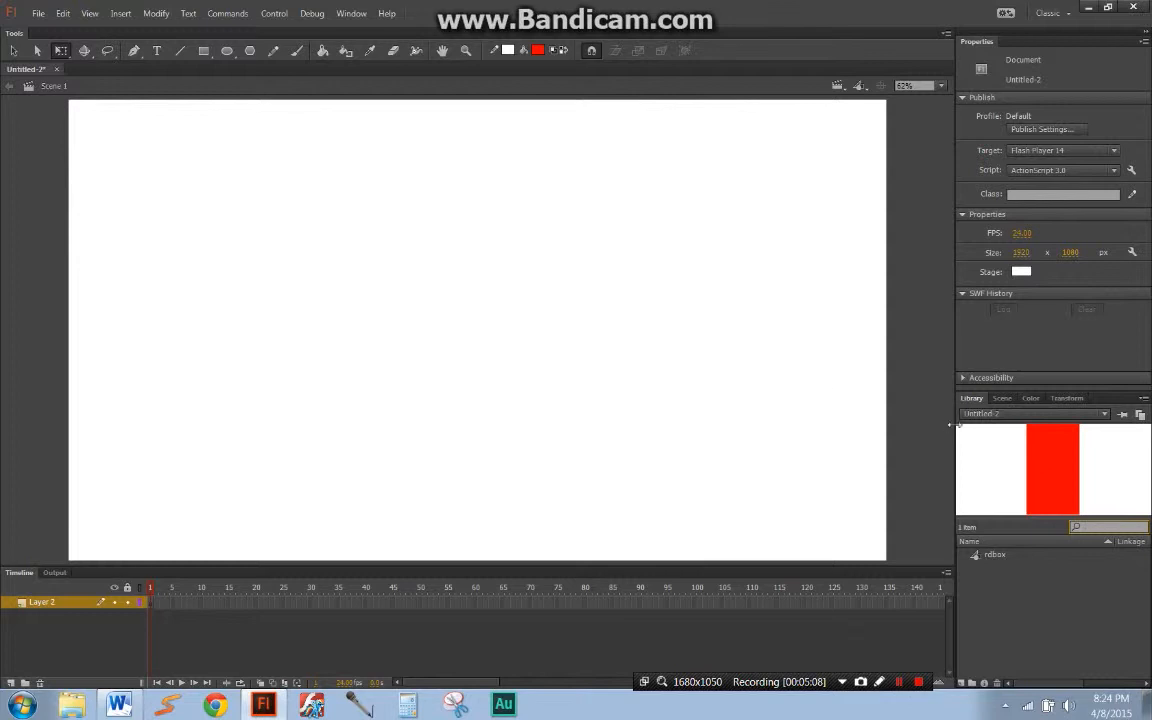
# Step: Place an instance of rdbox near the middle of the stage, and extend Layer 2 to frame 30
pyautogui.click(1002, 399)
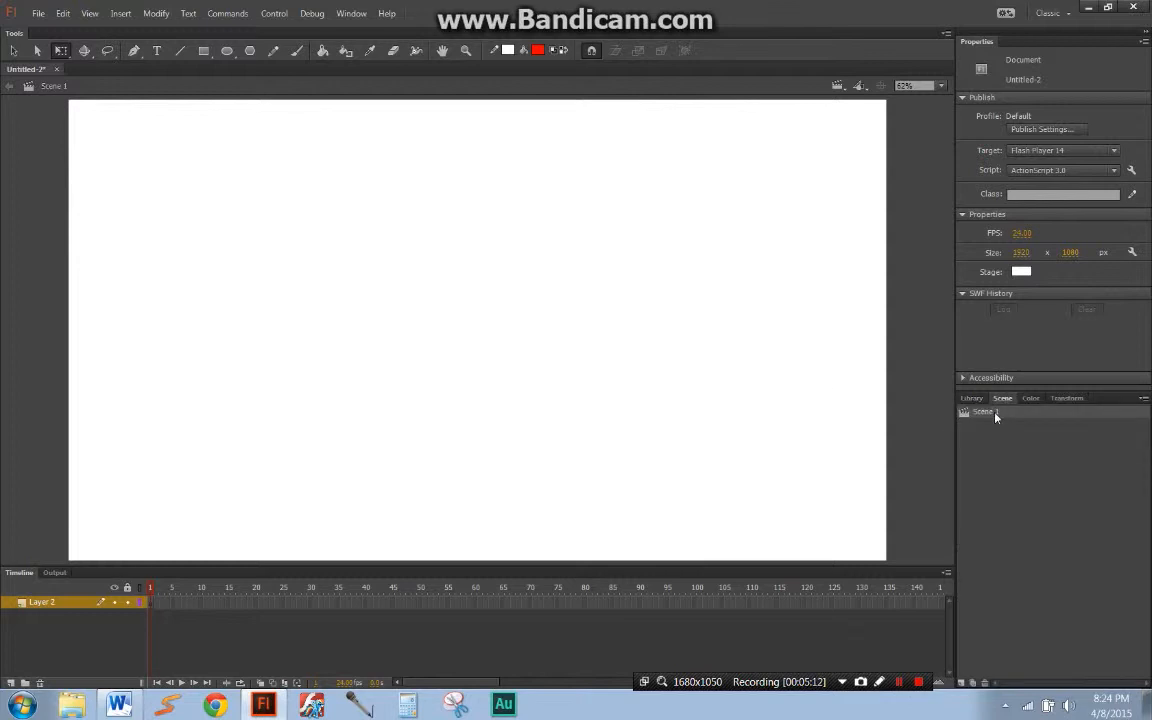
pyautogui.click(972, 398)
pyautogui.moveTo(1044, 550); pyautogui.dragTo(495, 367)
pyautogui.click(609, 468)
pyautogui.click(311, 605)
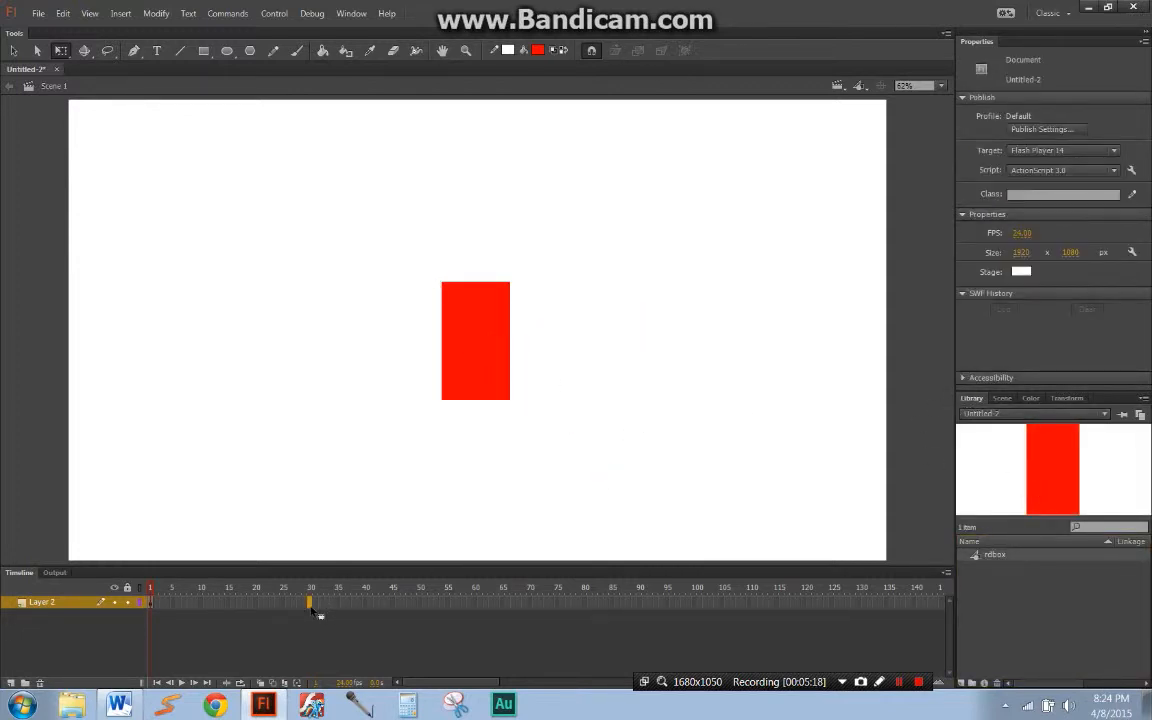
pyautogui.press('F5')
pyautogui.moveTo(152, 589); pyautogui.dragTo(314, 588)
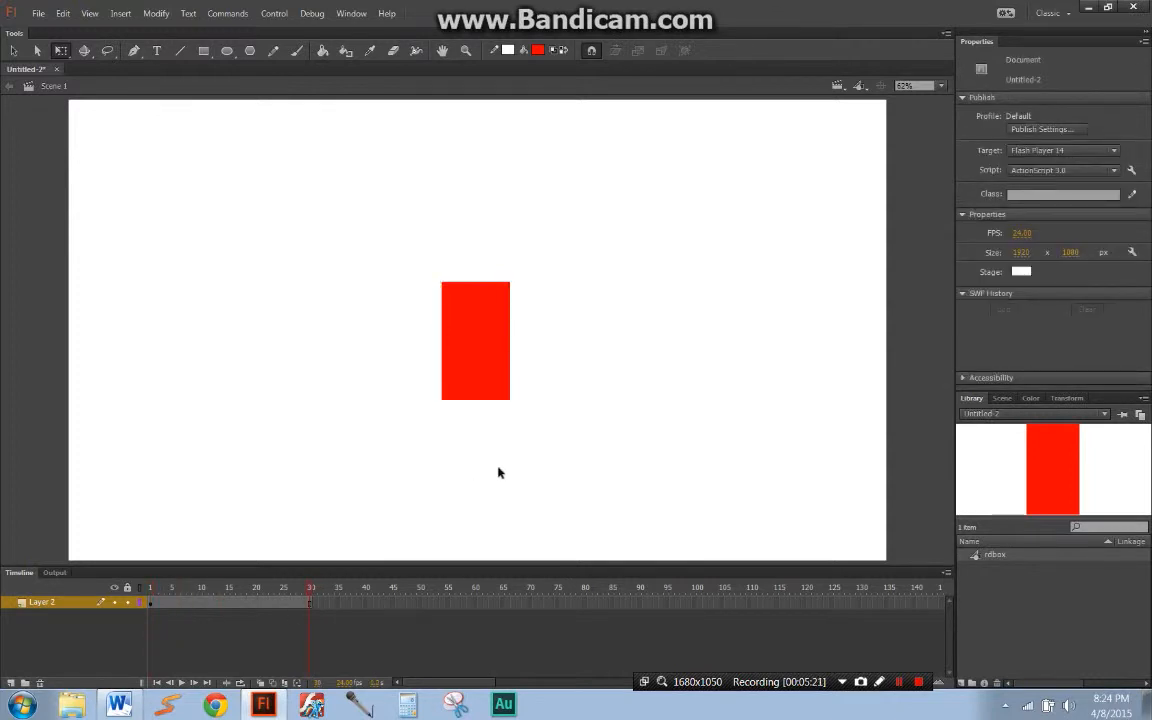
# Step: Add a second scene, extend its Layer 1 to about frame 35, and play it
pyautogui.click(1002, 398)
pyautogui.click(991, 415)
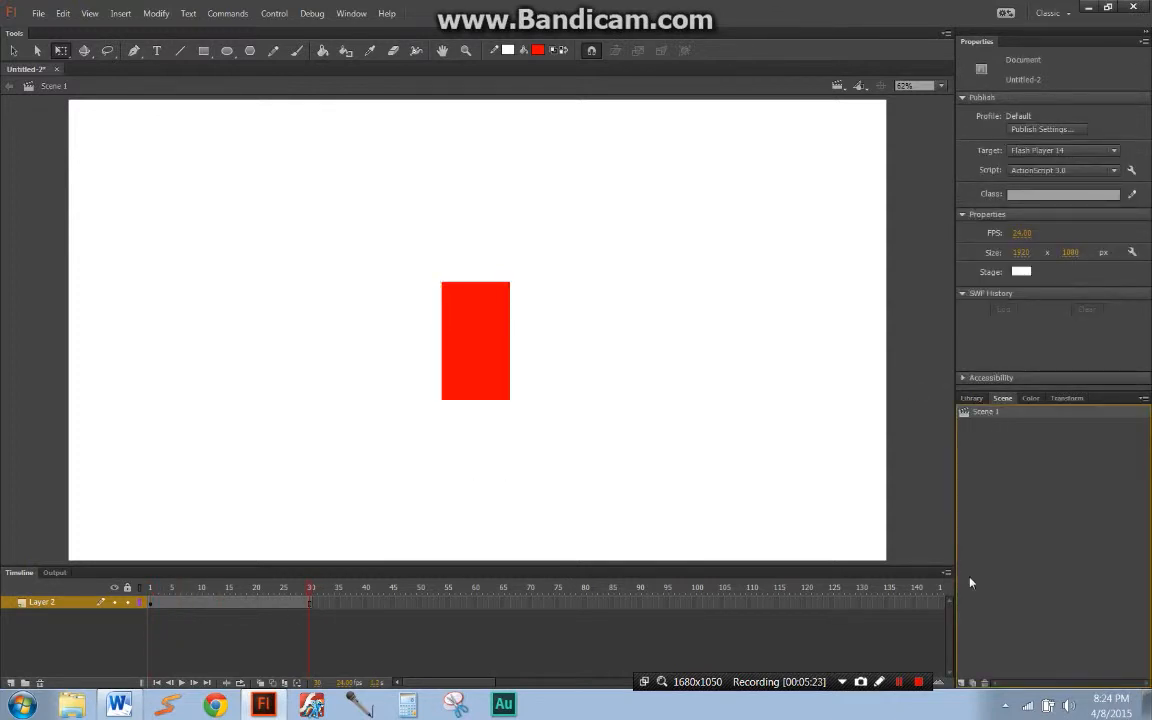
pyautogui.click(964, 684)
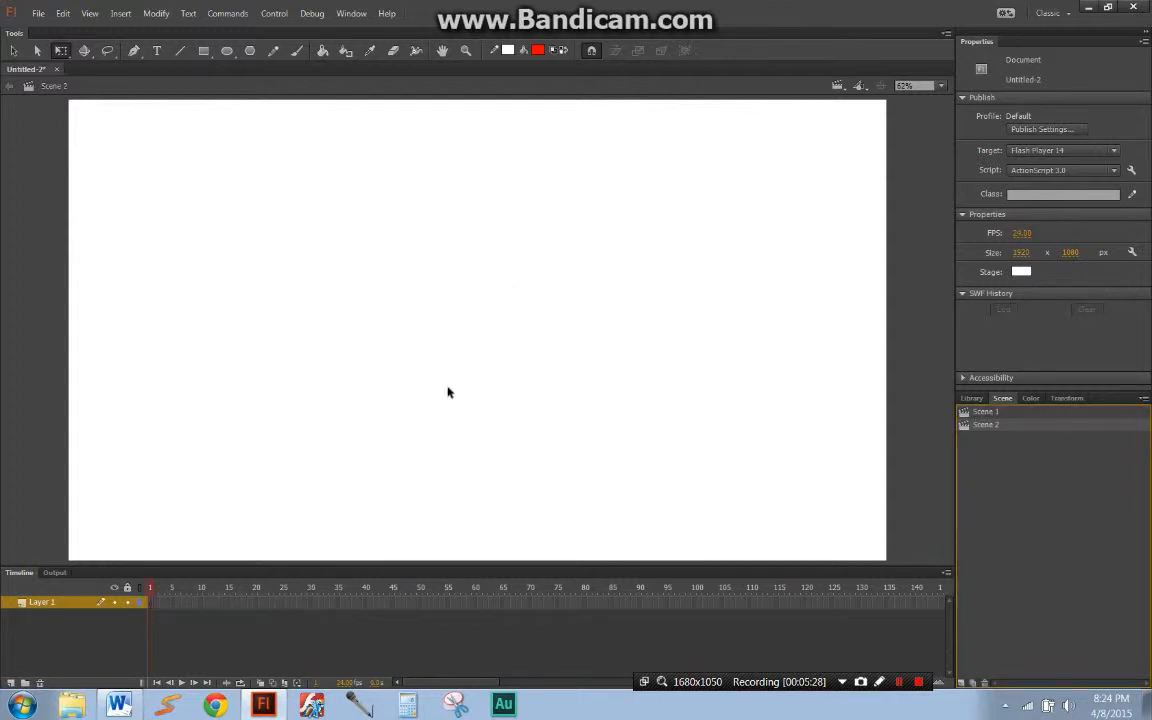
pyautogui.click(340, 612)
pyautogui.click(342, 604)
pyautogui.press('F5')
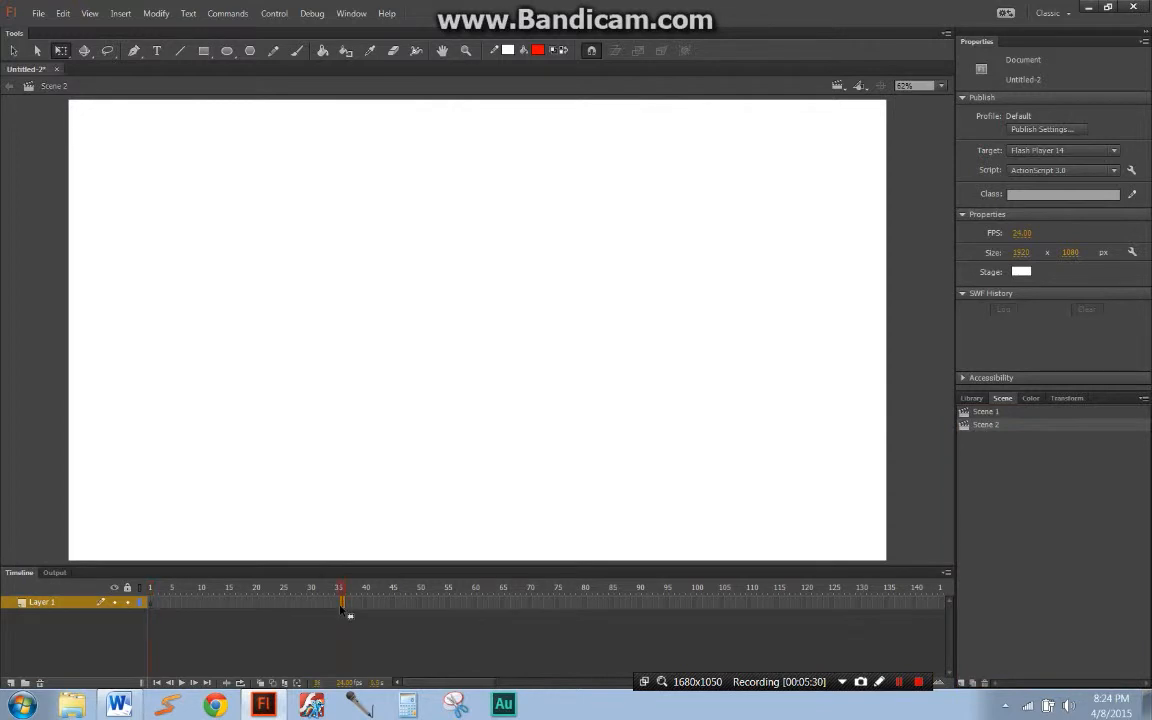
pyautogui.press('Return')
# Step: Switch between the two scenes, and delete Scene 2
pyautogui.click(992, 416)
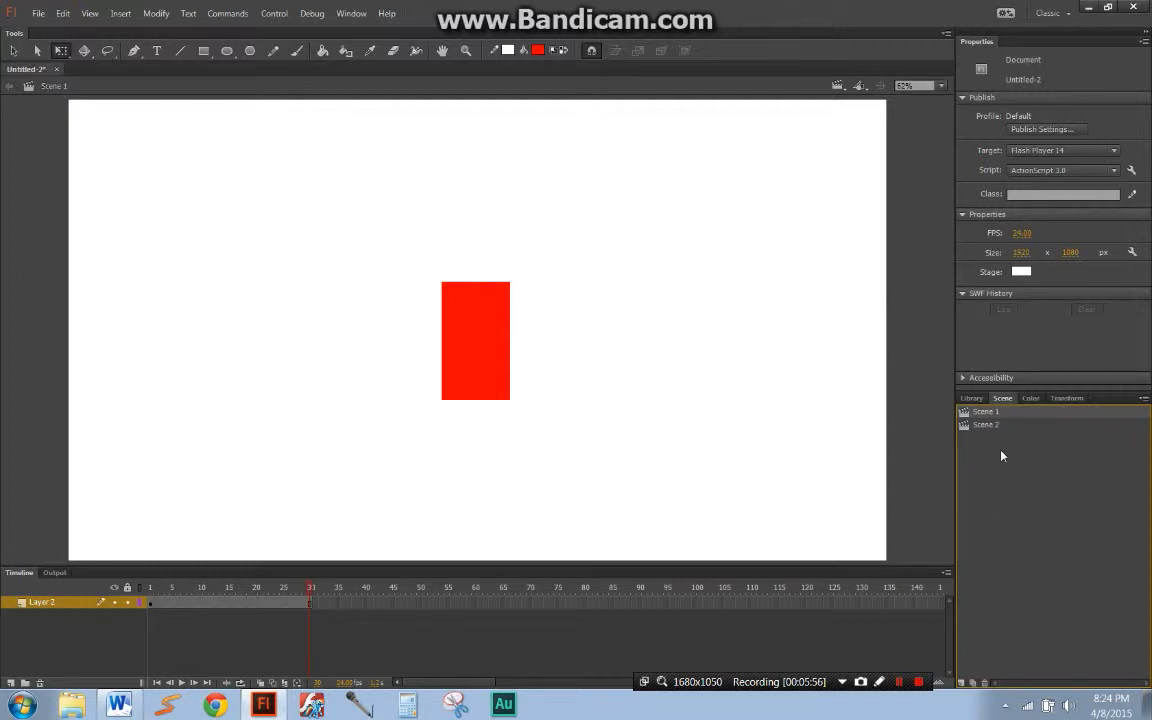
pyautogui.click(985, 426)
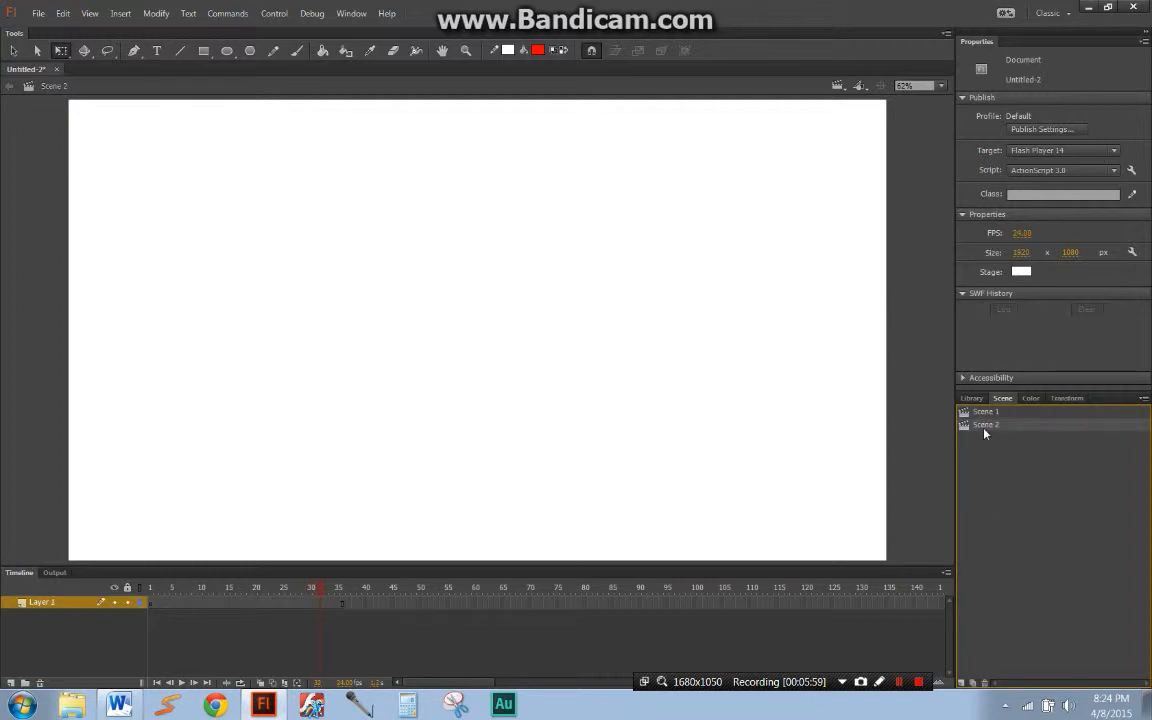
pyautogui.click(984, 681)
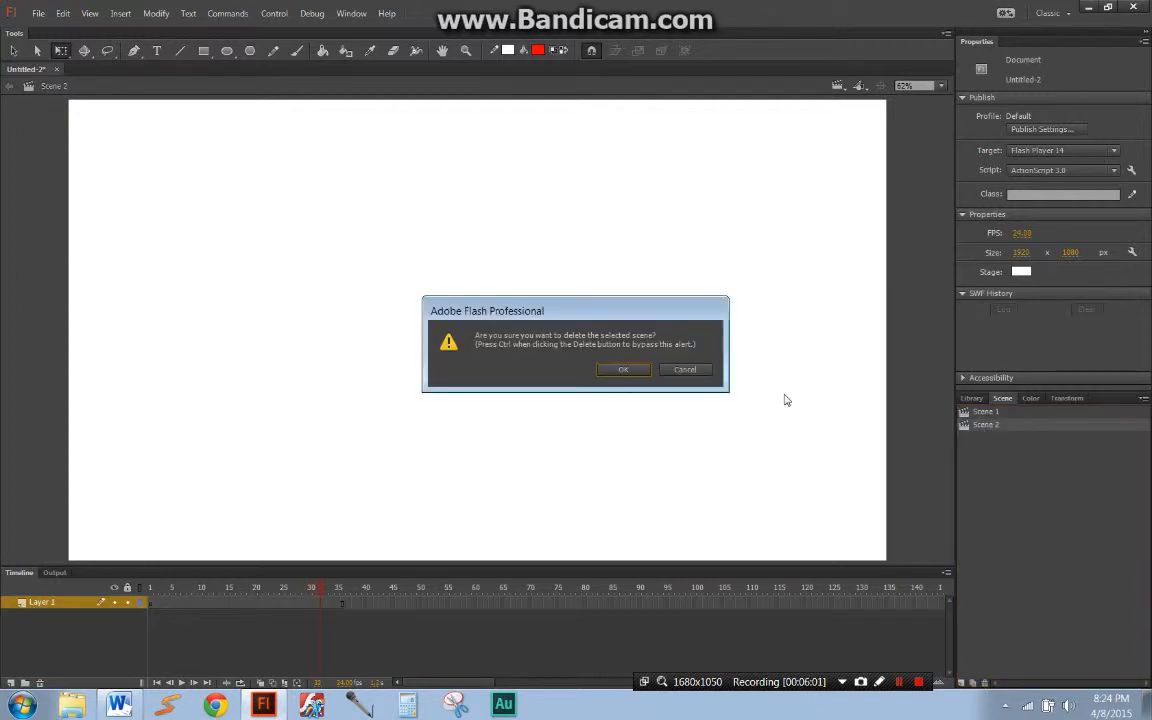
pyautogui.click(619, 370)
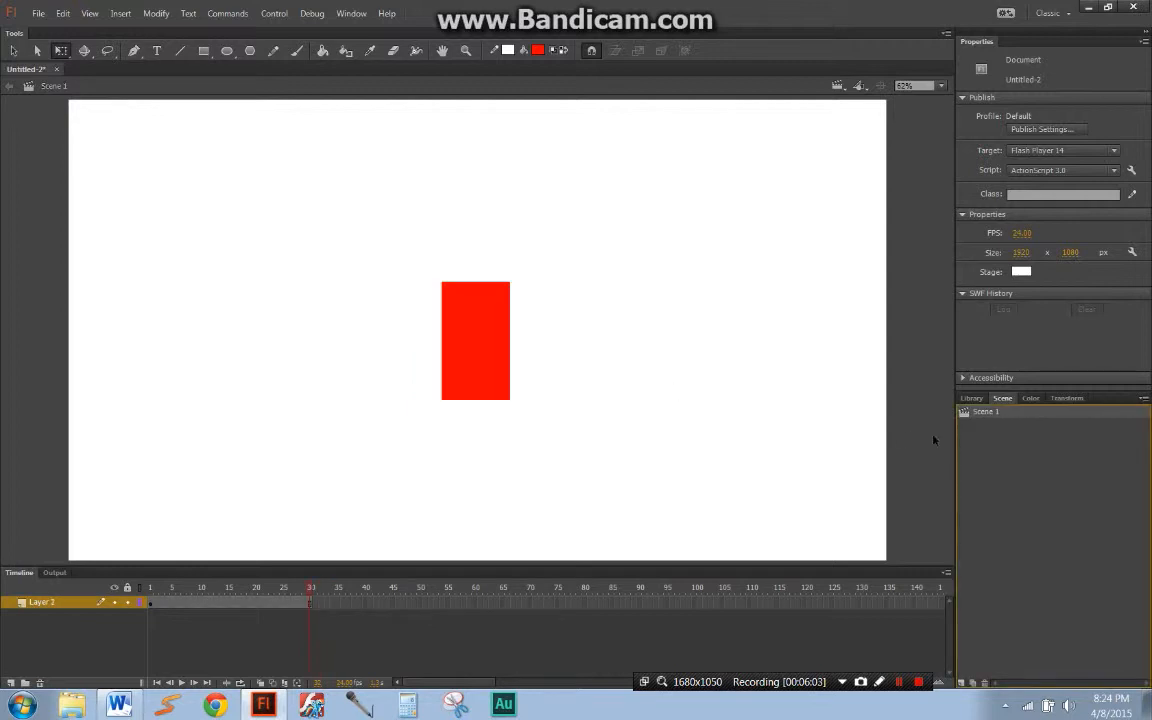
# Step: Pick a dark blue fill color, and open the rdbox instance on the stage for symbol editing
pyautogui.click(1030, 400)
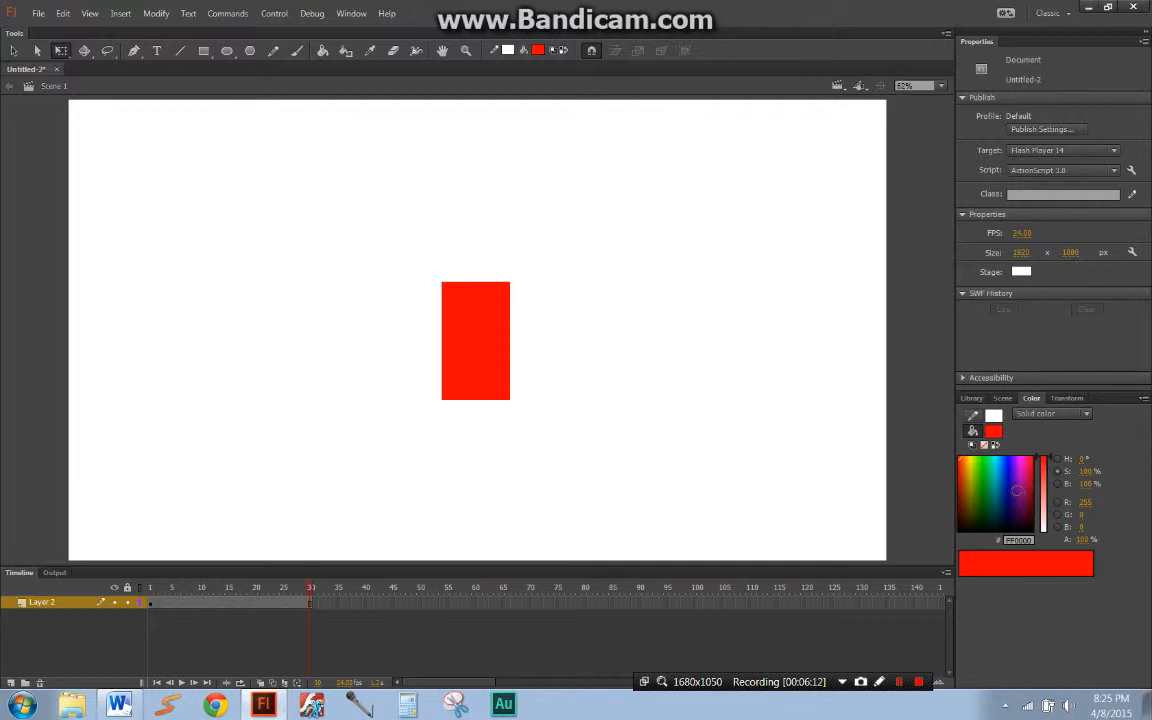
pyautogui.click(1001, 484)
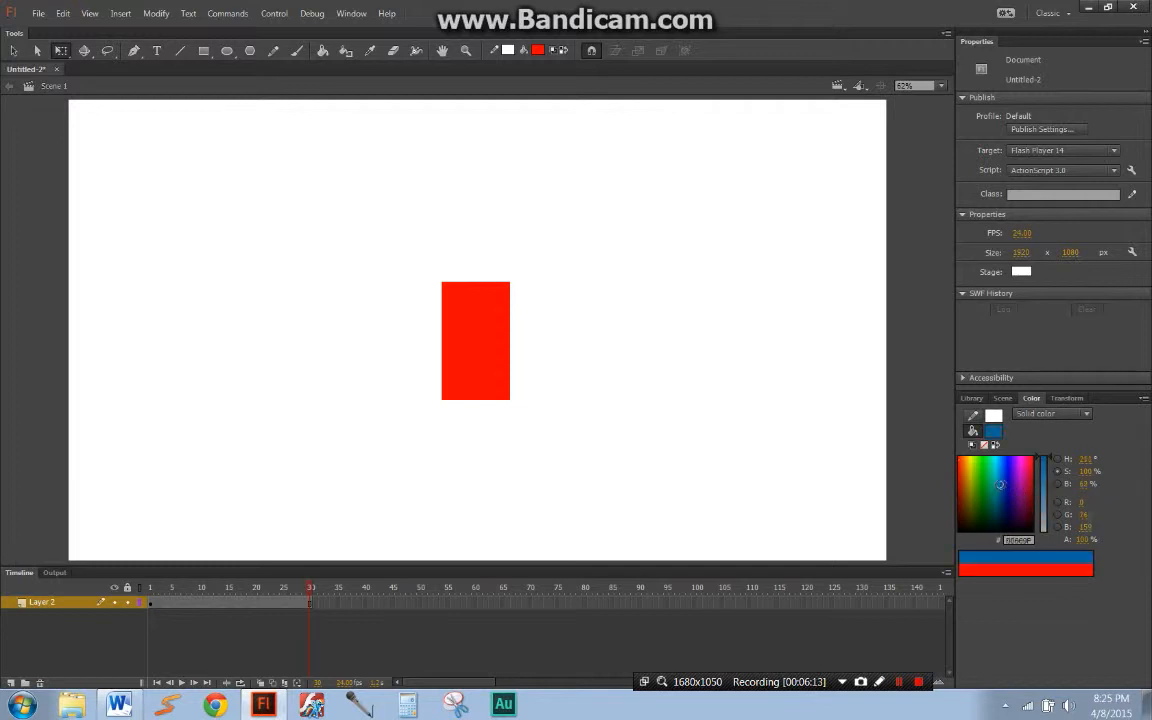
pyautogui.click(449, 368)
pyautogui.rightClick(450, 368)
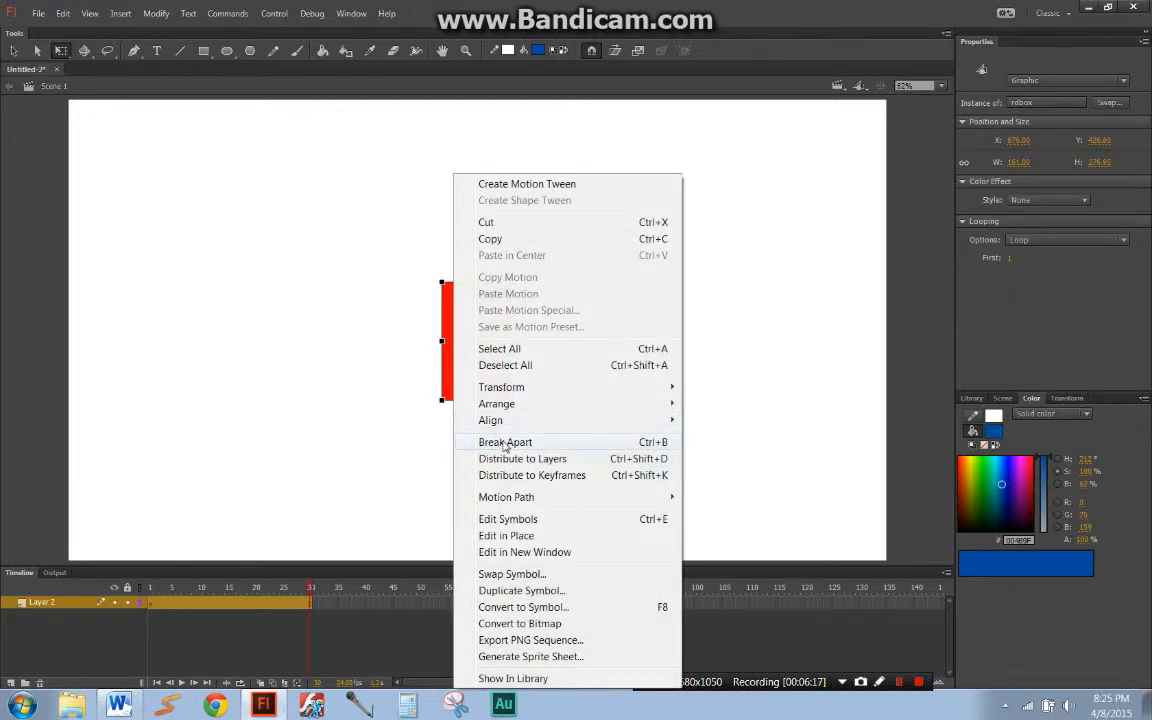
pyautogui.click(393, 450)
pyautogui.doubleClick(488, 365)
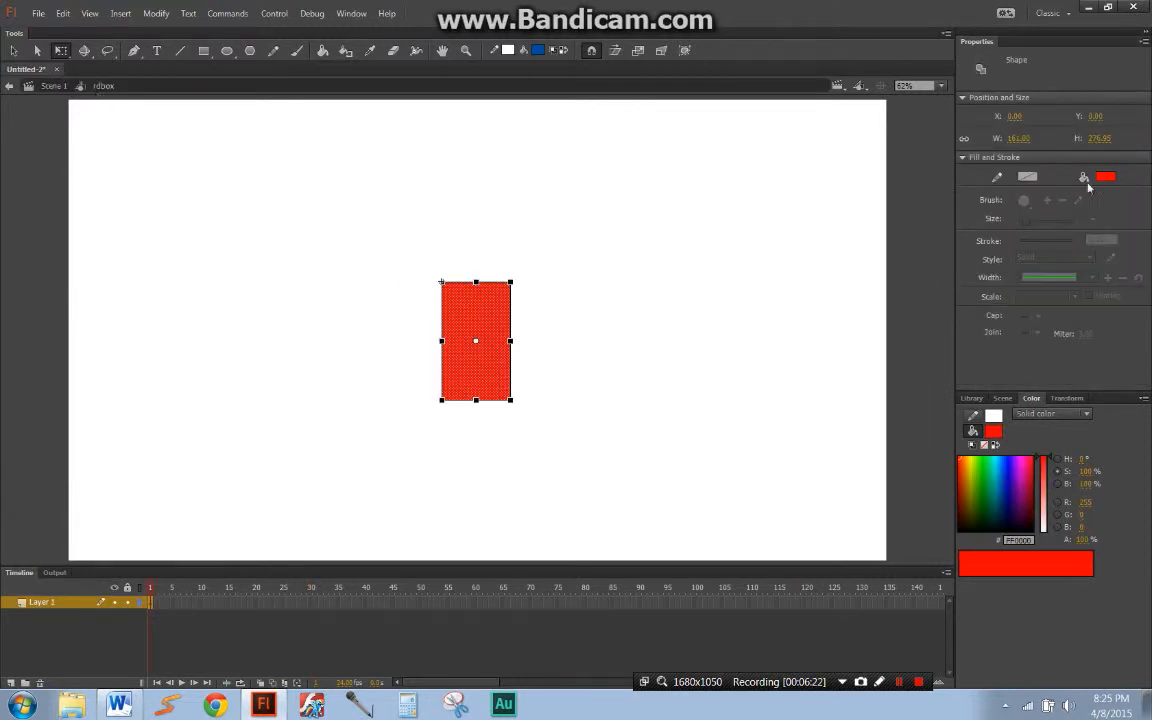
# Step: Change the rectangle's fill to blue, and reduce its saturation to a pale blue
pyautogui.click(1007, 470)
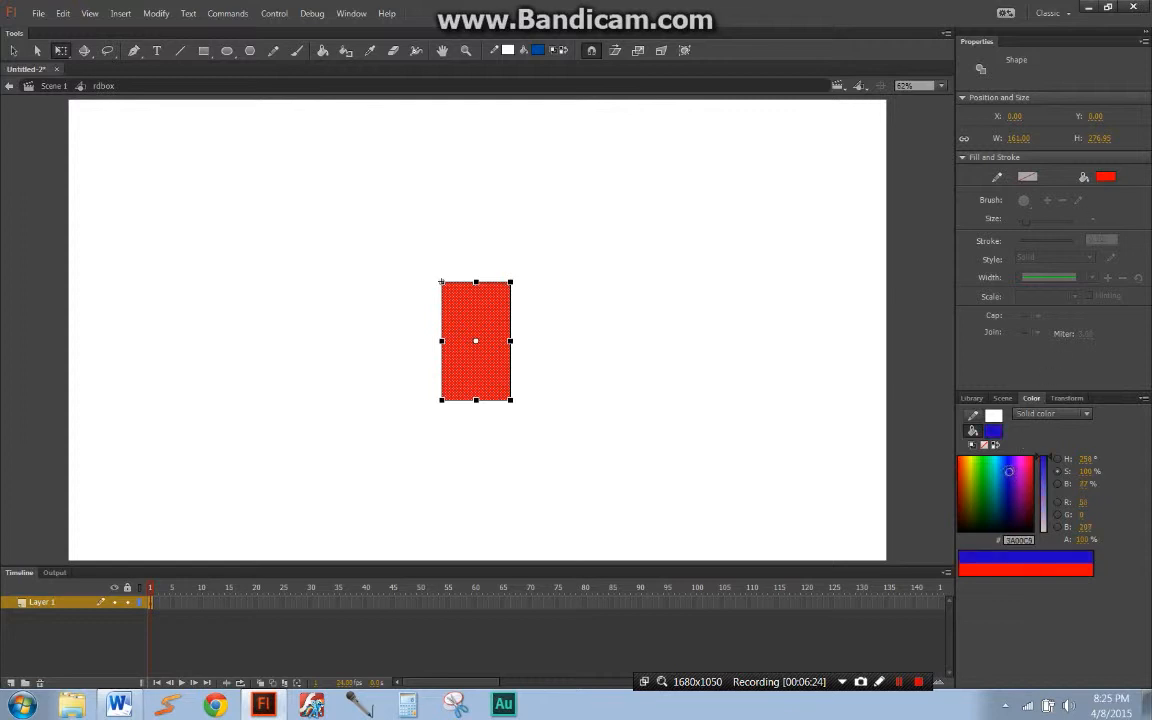
pyautogui.click(1047, 478)
pyautogui.moveTo(1047, 478); pyautogui.dragTo(1060, 449)
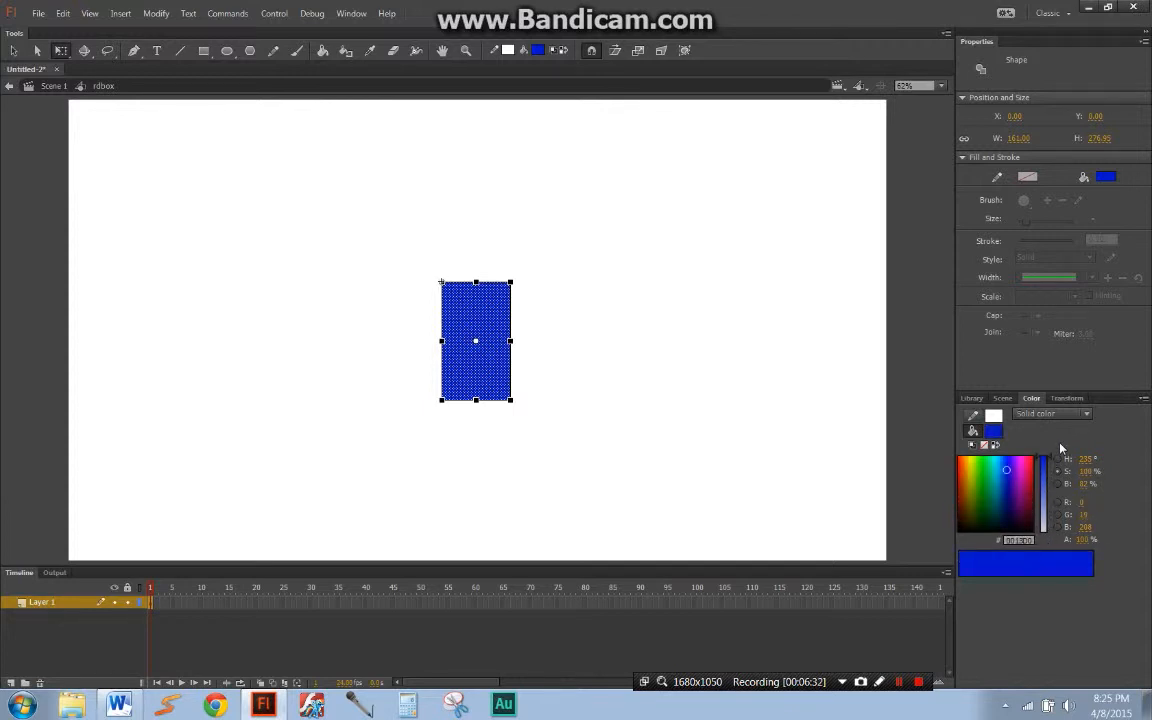
pyautogui.moveTo(1060, 449); pyautogui.dragTo(1053, 502)
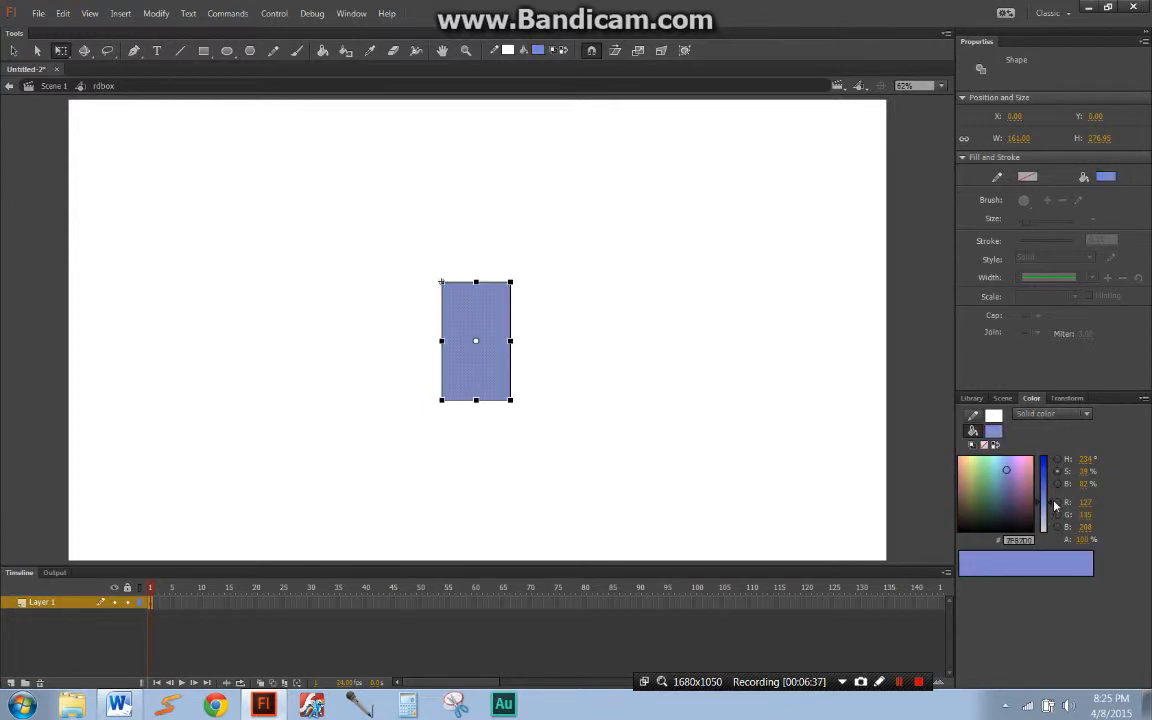
# Step: Recolor the rectangle through the hue, saturation and brightness modes, ending on crimson BD2455
pyautogui.click(1057, 484)
pyautogui.click(984, 478)
pyautogui.moveTo(984, 478); pyautogui.dragTo(1048, 461)
pyautogui.click(1057, 459)
pyautogui.click(1057, 471)
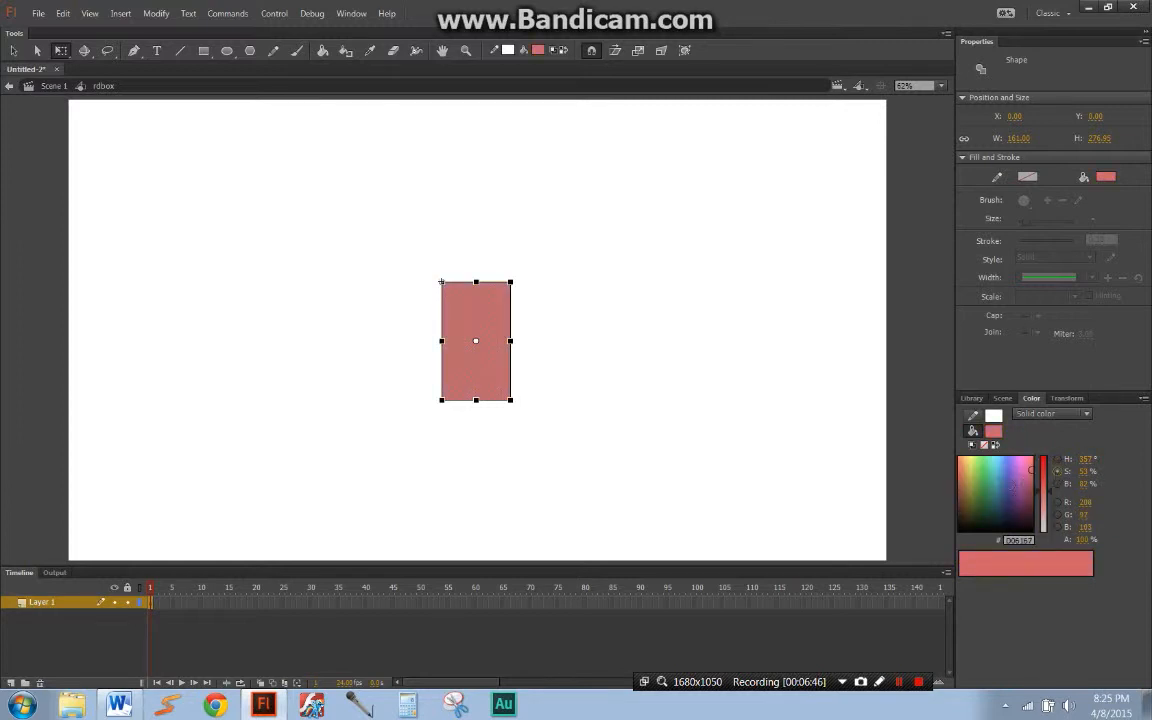
pyautogui.moveTo(948, 503); pyautogui.dragTo(1029, 467)
pyautogui.click(1058, 484)
pyautogui.moveTo(1051, 505); pyautogui.dragTo(976, 483)
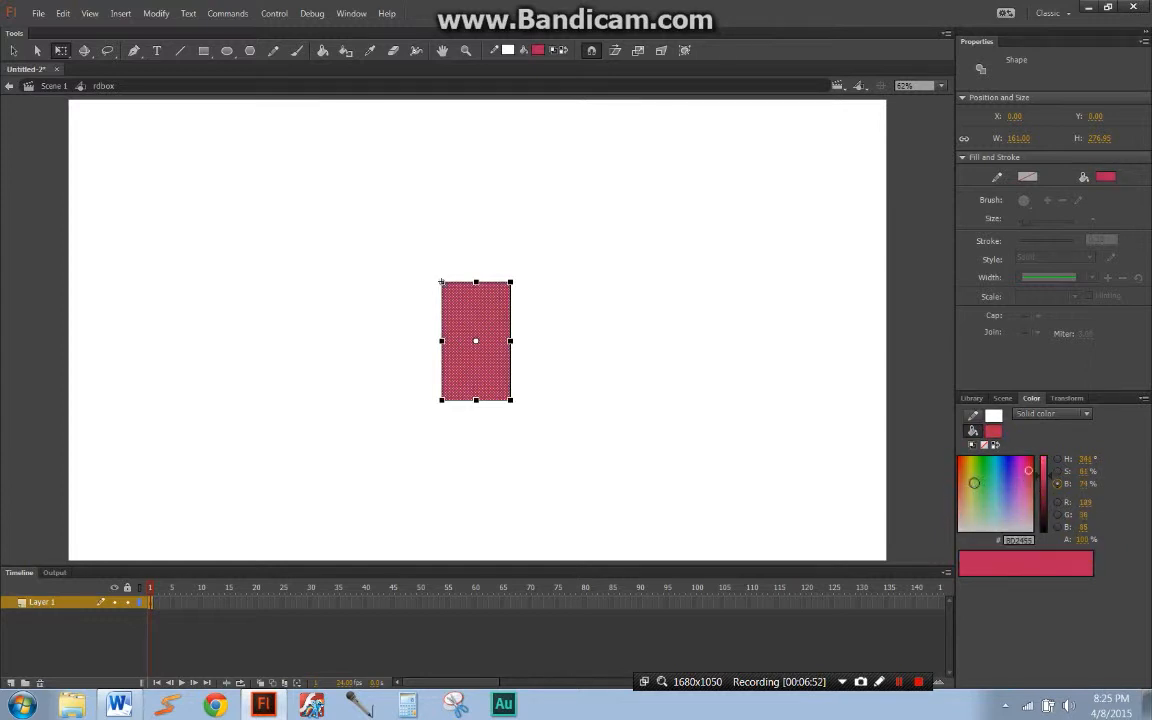
# Step: Adjust the fill's red, green and blue values to make the rectangle teal 1FA0AD, and deselect it
pyautogui.click(1085, 502)
pyautogui.moveTo(1083, 517); pyautogui.dragTo(1150, 527)
pyautogui.moveTo(1082, 516)
pyautogui.mouseDown()
pyautogui.moveTo(1093, 516)
pyautogui.moveTo(1083, 503)
pyautogui.moveTo(985, 497)
pyautogui.moveTo(1135, 517)
pyautogui.moveTo(1096, 527)
pyautogui.mouseUp()
pyautogui.moveTo(1001, 480)
pyautogui.mouseDown()
pyautogui.moveTo(1044, 479)
pyautogui.moveTo(996, 470)
pyautogui.moveTo(1046, 481)
pyautogui.mouseUp()
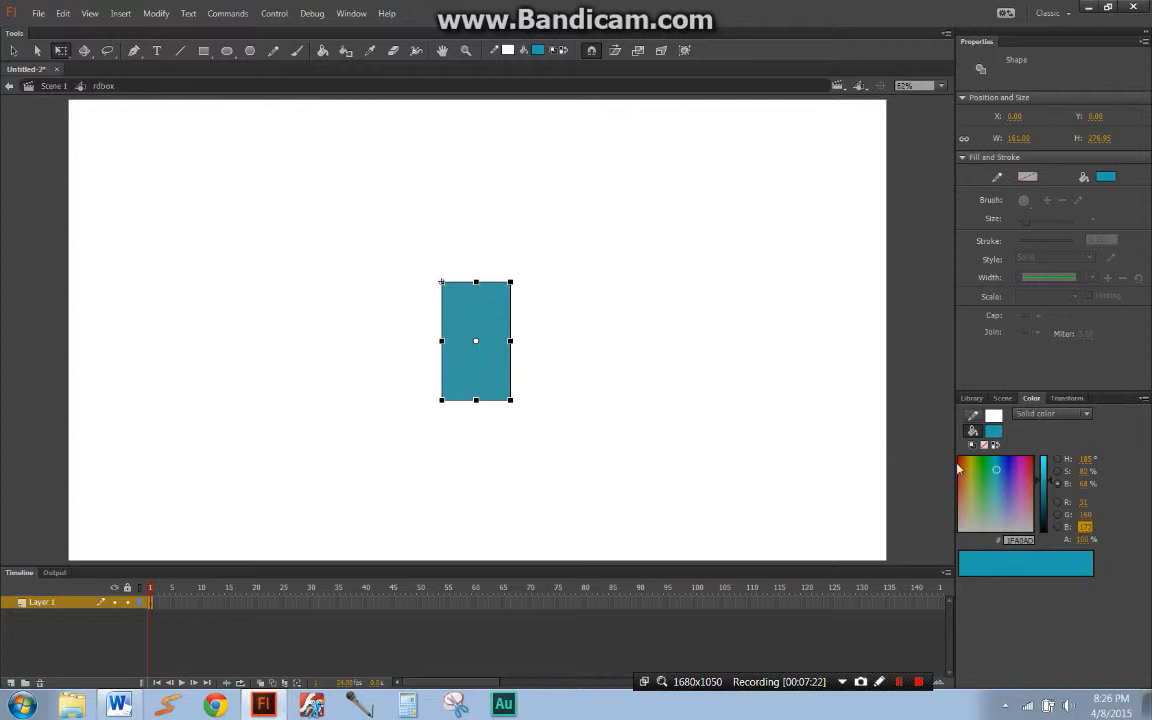
pyautogui.click(927, 467)
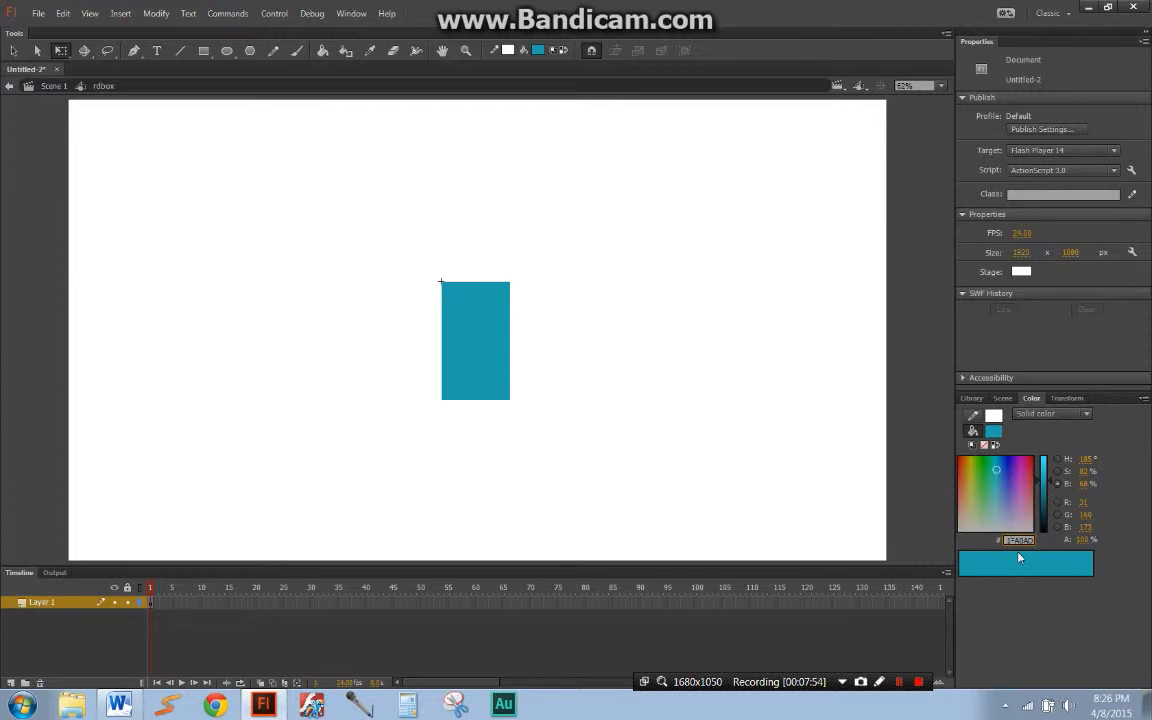
# Step: Select the rectangle and change its fill type to Linear gradient
pyautogui.click(499, 373)
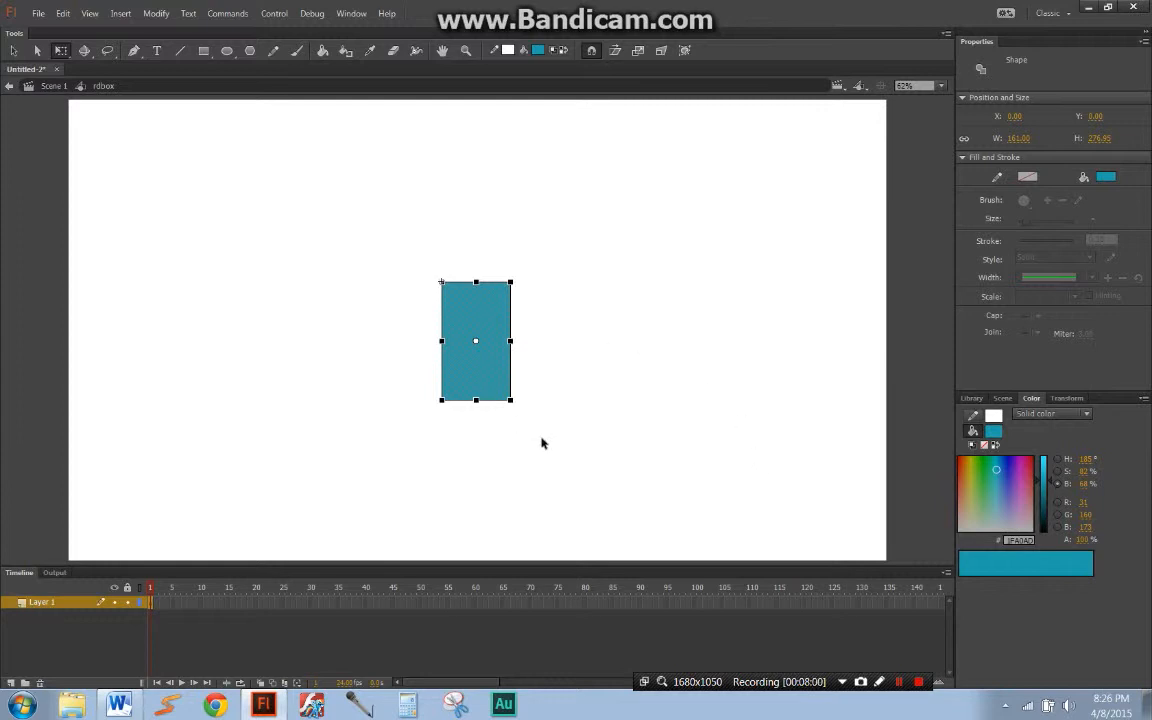
pyautogui.click(797, 413)
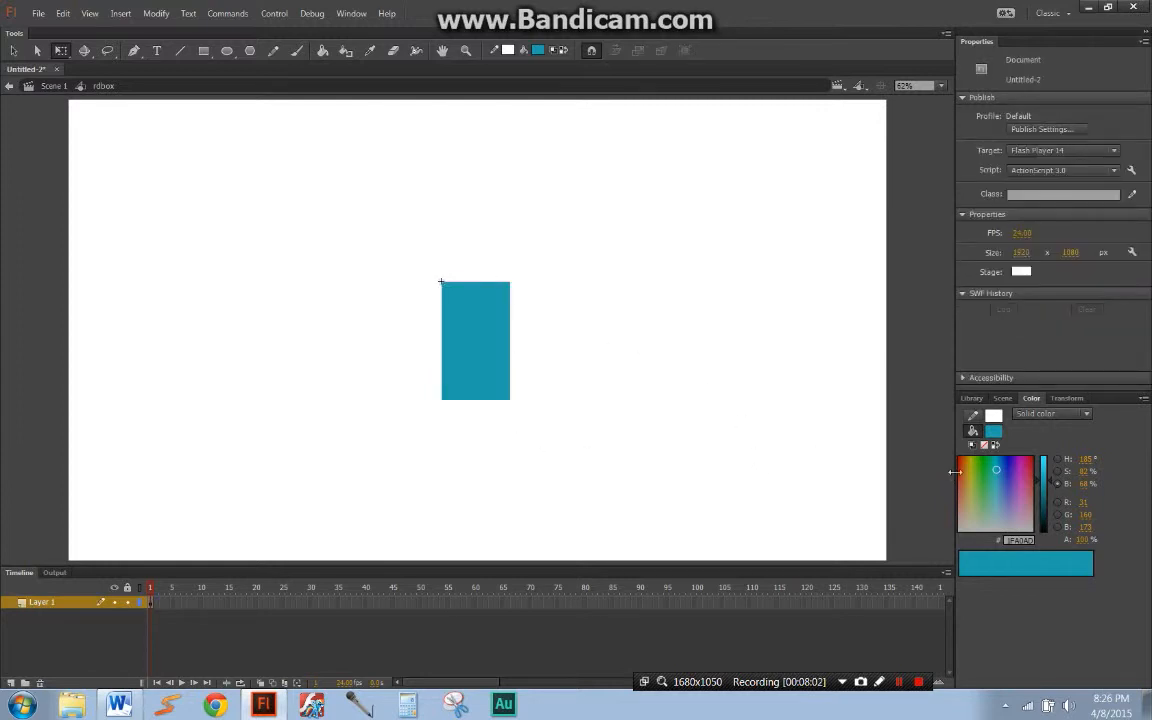
pyautogui.click(1056, 418)
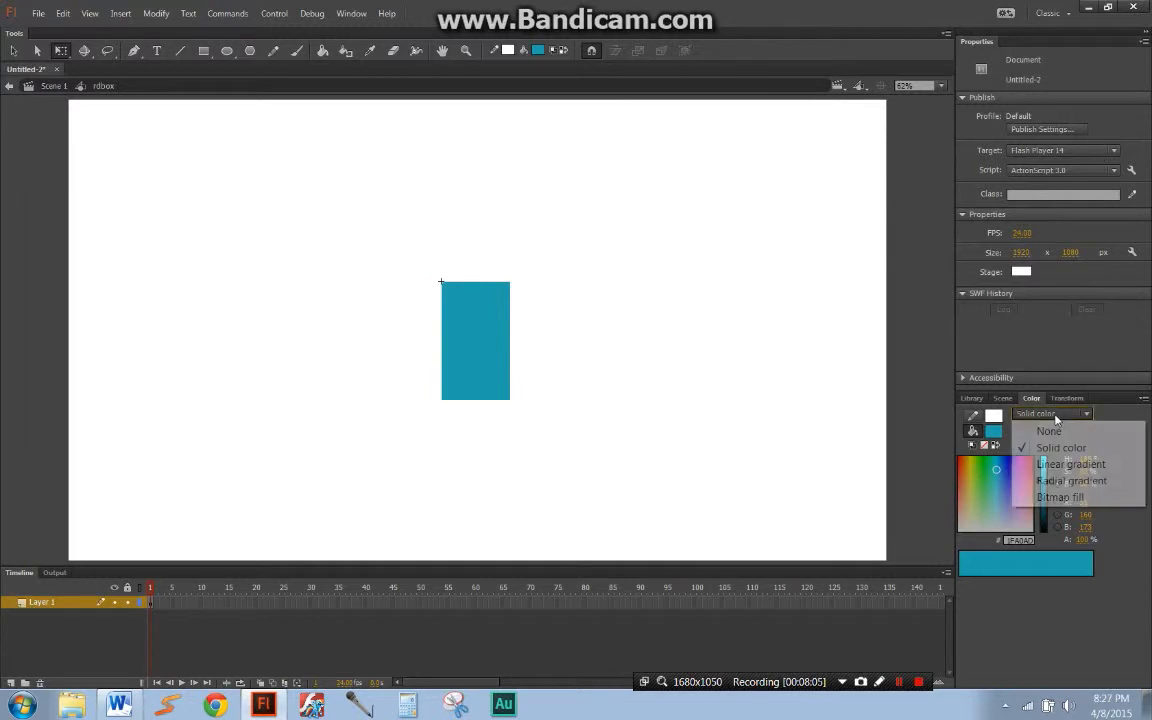
pyautogui.click(500, 389)
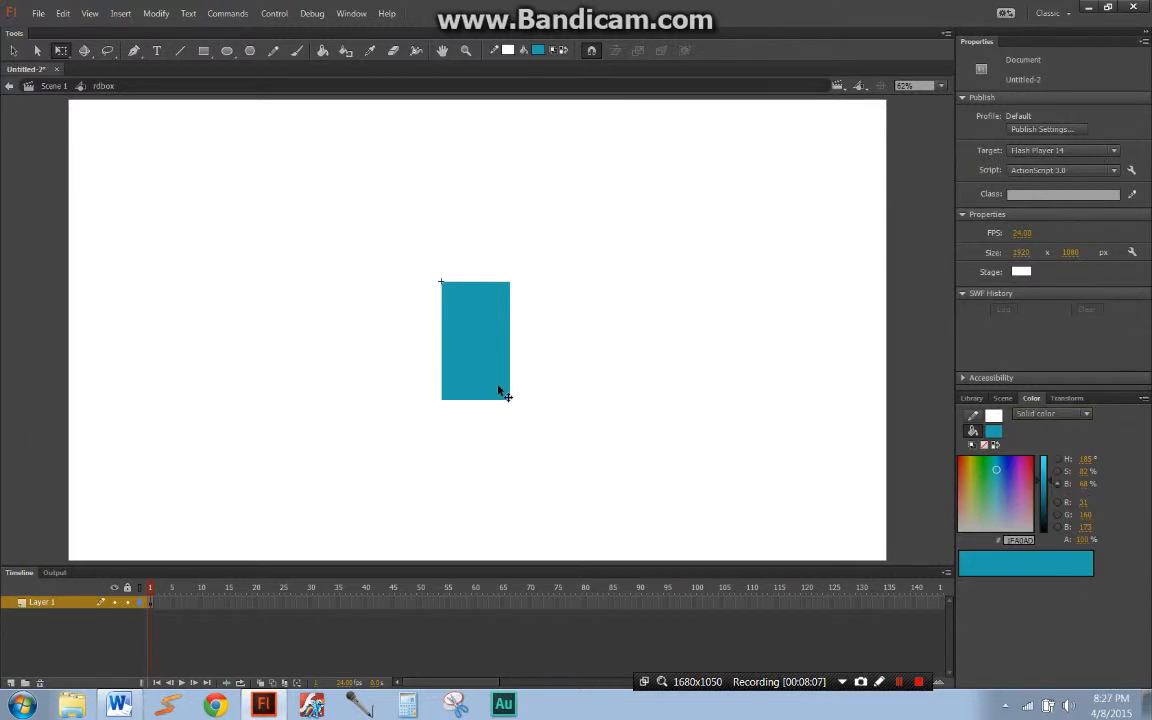
pyautogui.click(1025, 417)
pyautogui.click(1045, 464)
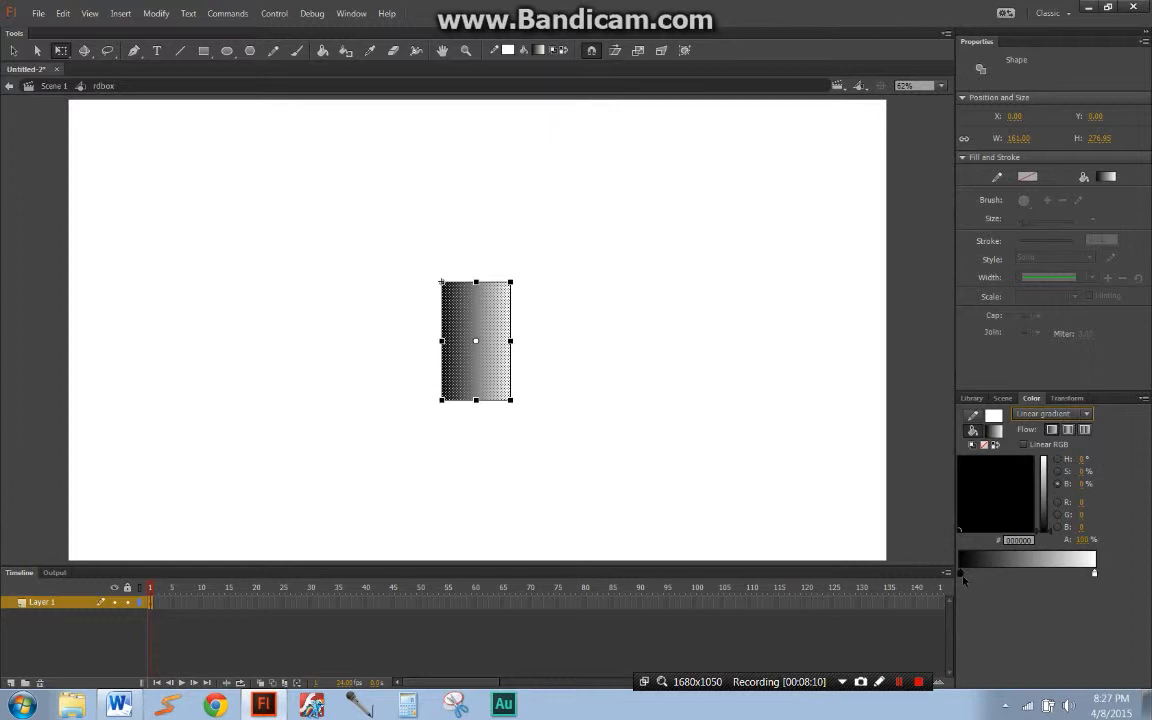
# Step: Set the gradient's first color stop to bright blue and its last stop to coral red FF6464
pyautogui.moveTo(1041, 521); pyautogui.dragTo(1000, 468)
pyautogui.click(1095, 574)
pyautogui.moveTo(1004, 487); pyautogui.dragTo(958, 488)
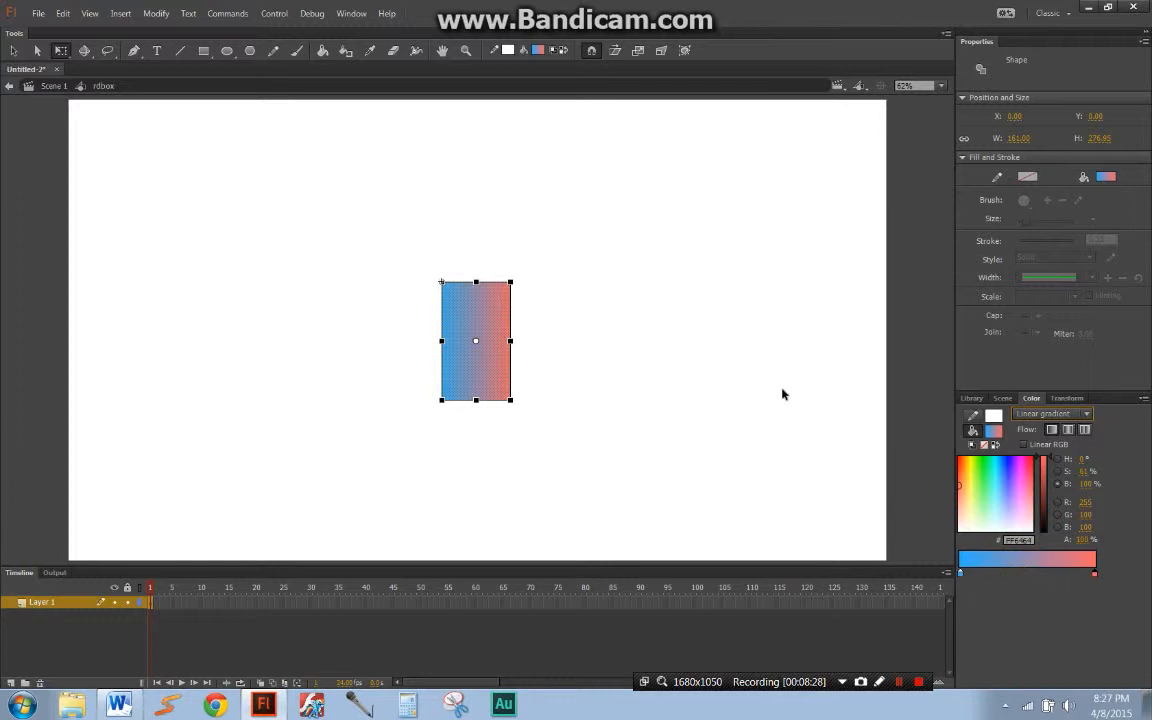
# Step: Examine the rectangle's blue-to-coral gradient up close at 241% magnification
pyautogui.hotkey('ctrl', 'space')
pyautogui.moveTo(429, 277); pyautogui.dragTo(513, 397)
pyautogui.press('space')
pyautogui.moveTo(561, 336); pyautogui.dragTo(579, 300)
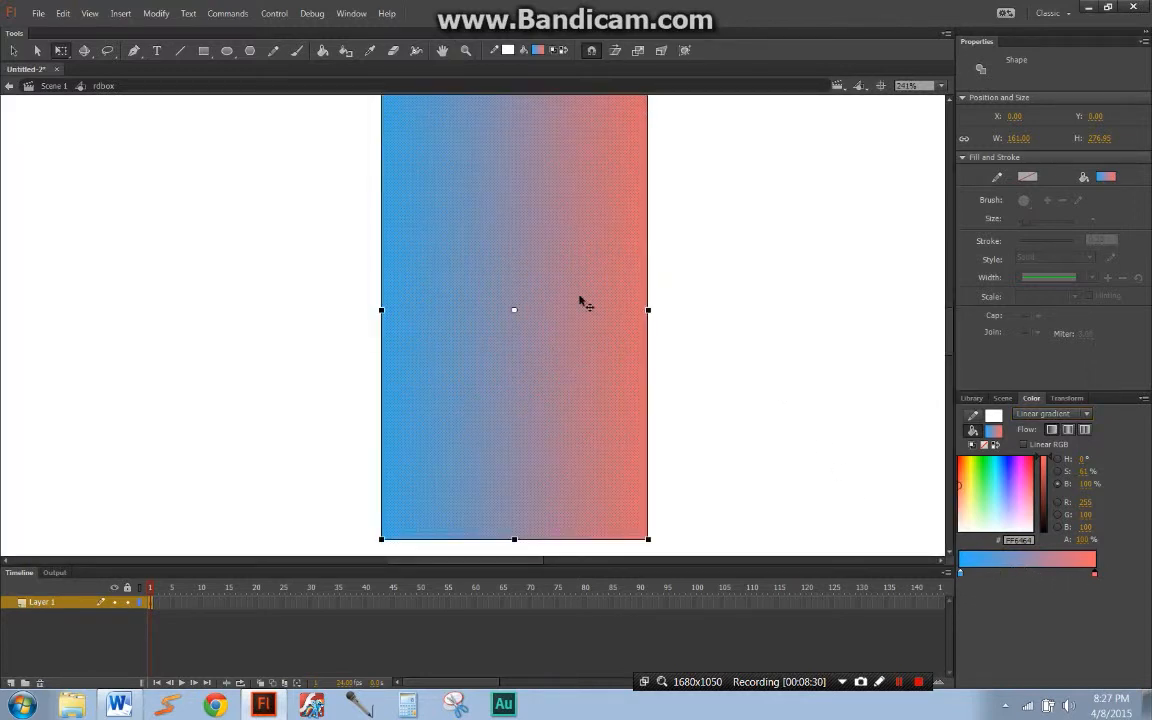
# Step: Widen the gradient rectangle symmetrically about its center to about 357 px, and deselect it
pyautogui.click(684, 332)
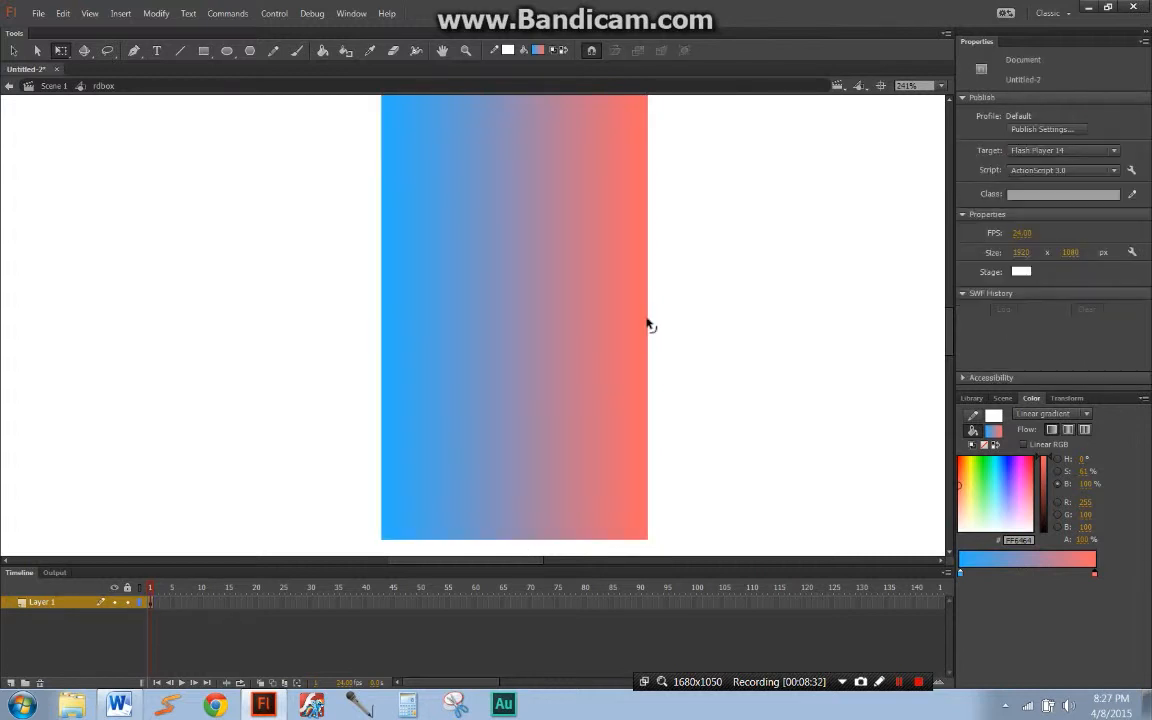
pyautogui.click(580, 255)
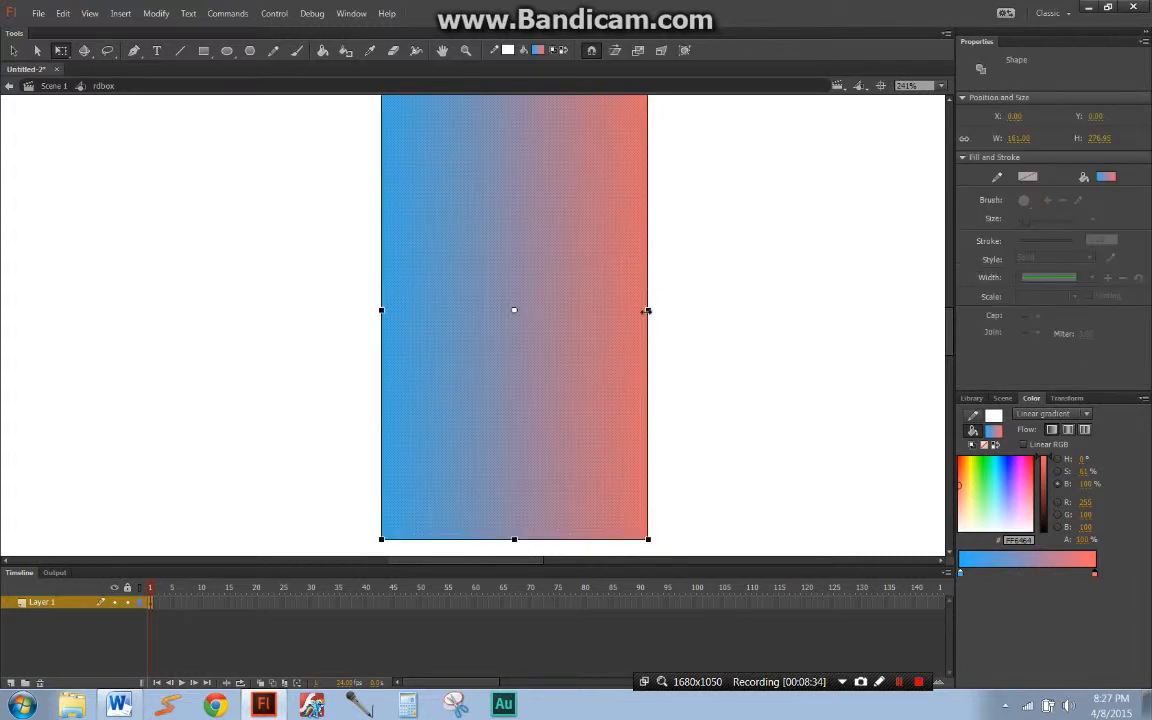
pyautogui.moveTo(758, 312); pyautogui.dragTo(810, 309)
pyautogui.click(864, 324)
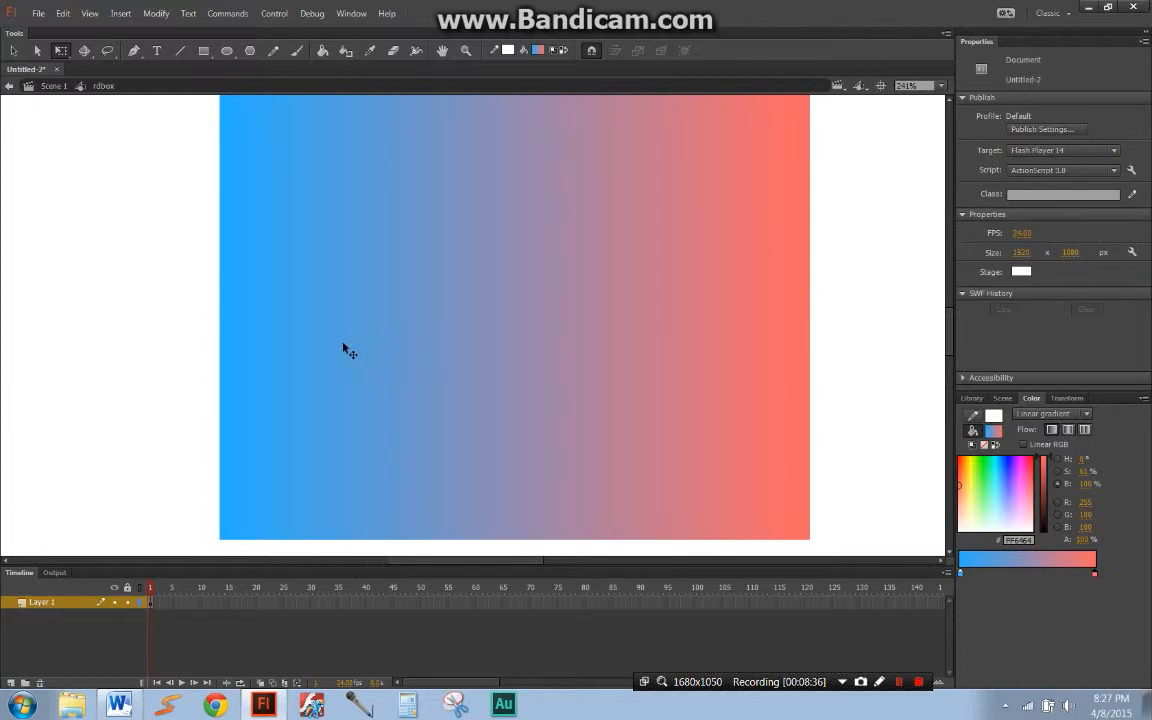
pyautogui.scroll(-2, 657, 347)
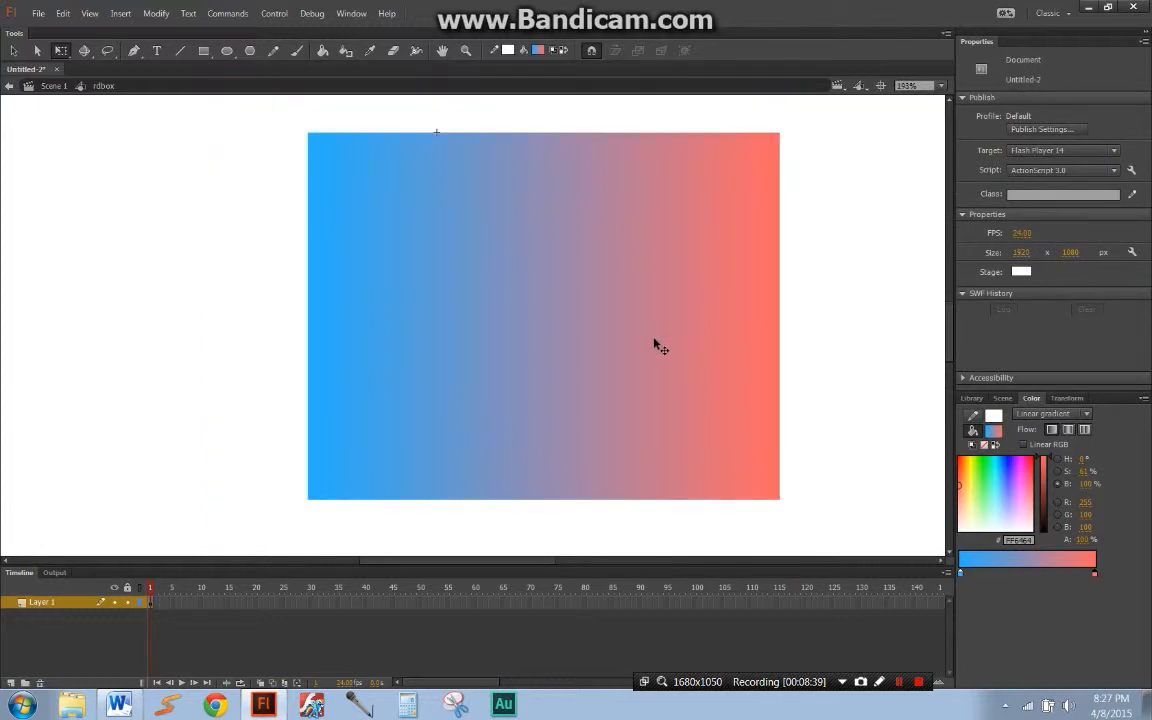
# Step: Draw a rough, not quite closed circle about 95 px across beside the rectangle with the Brush tool
pyautogui.click(657, 347)
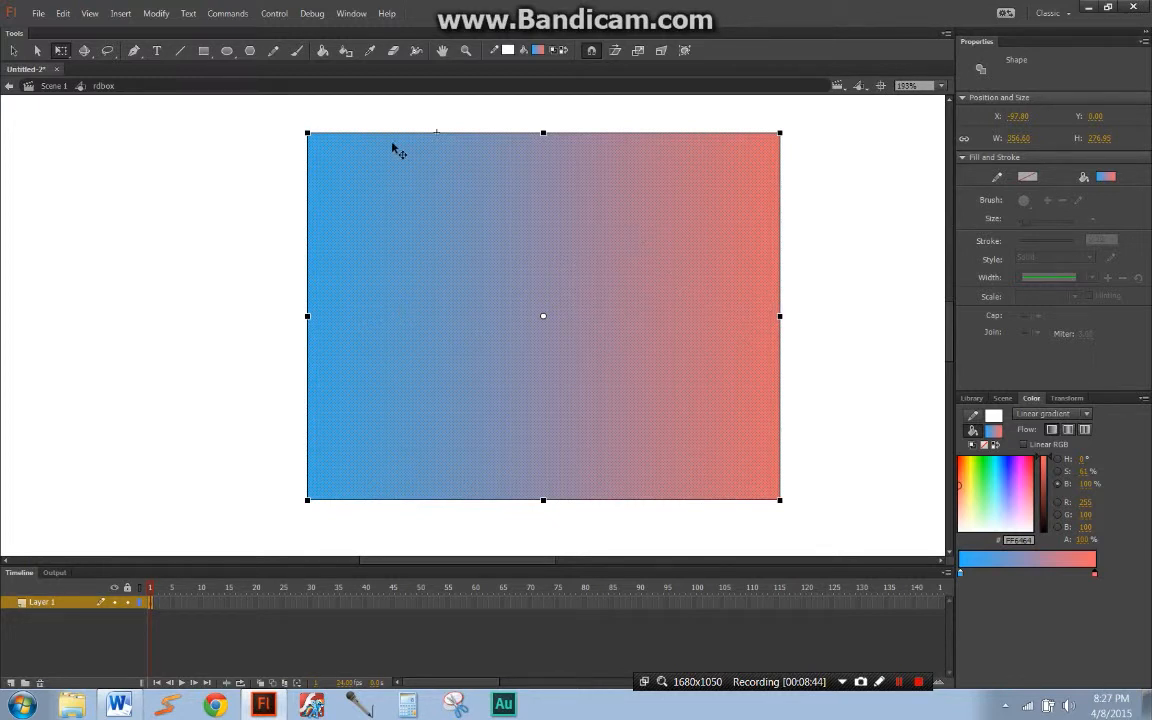
pyautogui.click(323, 51)
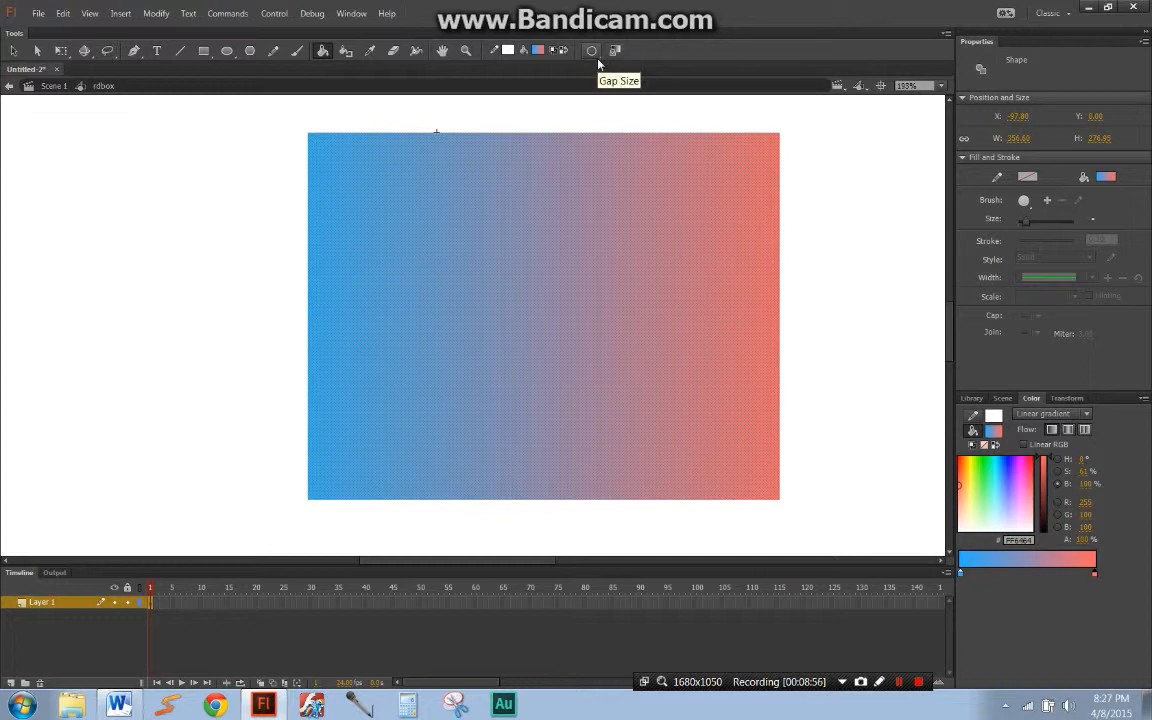
pyautogui.press('b')
pyautogui.moveTo(138, 171)
pyautogui.mouseDown()
pyautogui.moveTo(54, 247)
pyautogui.moveTo(117, 292)
pyautogui.moveTo(178, 228)
pyautogui.moveTo(143, 173)
pyautogui.mouseUp()
# Step: Change the brushed circle's fill to solid red FF0000 and deselect it
pyautogui.press('q')
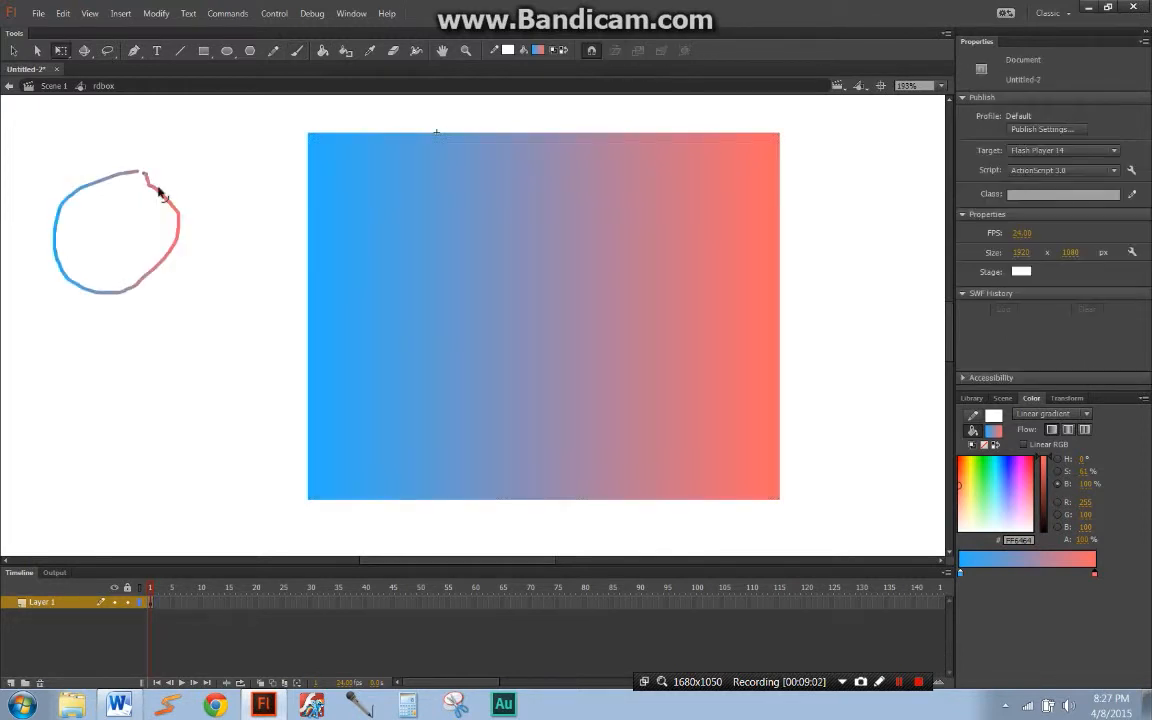
pyautogui.click(155, 188)
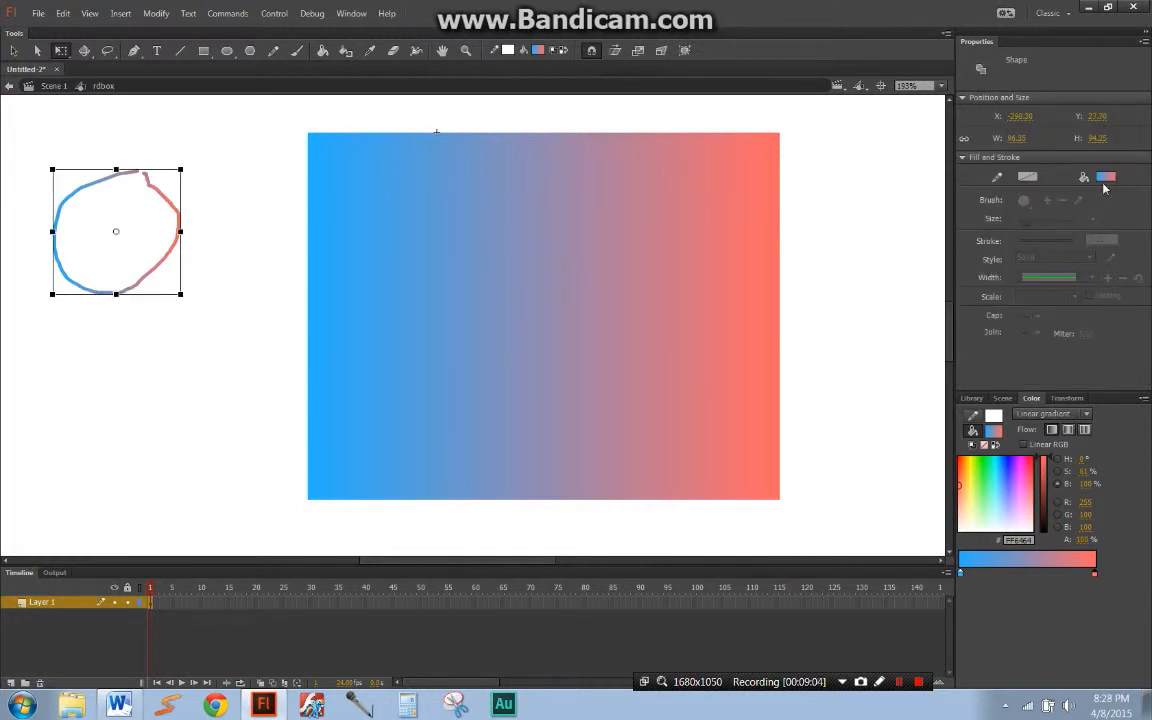
pyautogui.click(1100, 178)
pyautogui.click(904, 278)
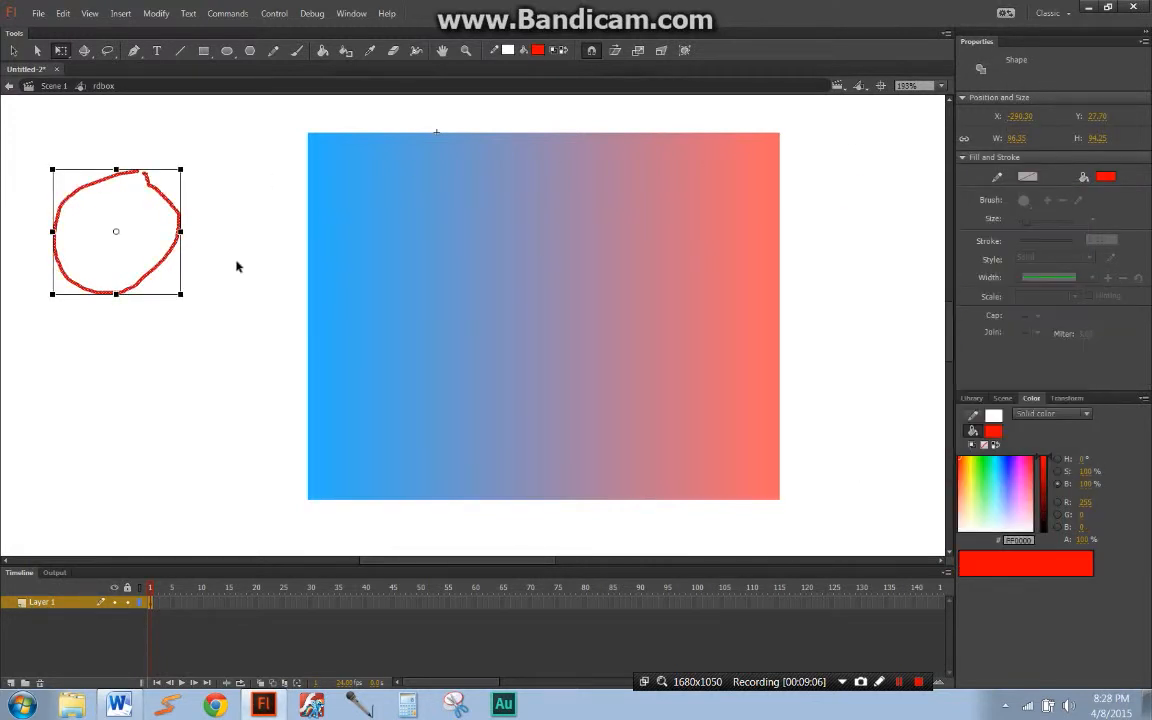
pyautogui.click(193, 242)
# Step: Fill the circle's interior with blue 0000FF using the Paint Bucket with its gap size set to Close Large Gaps
pyautogui.press('k')
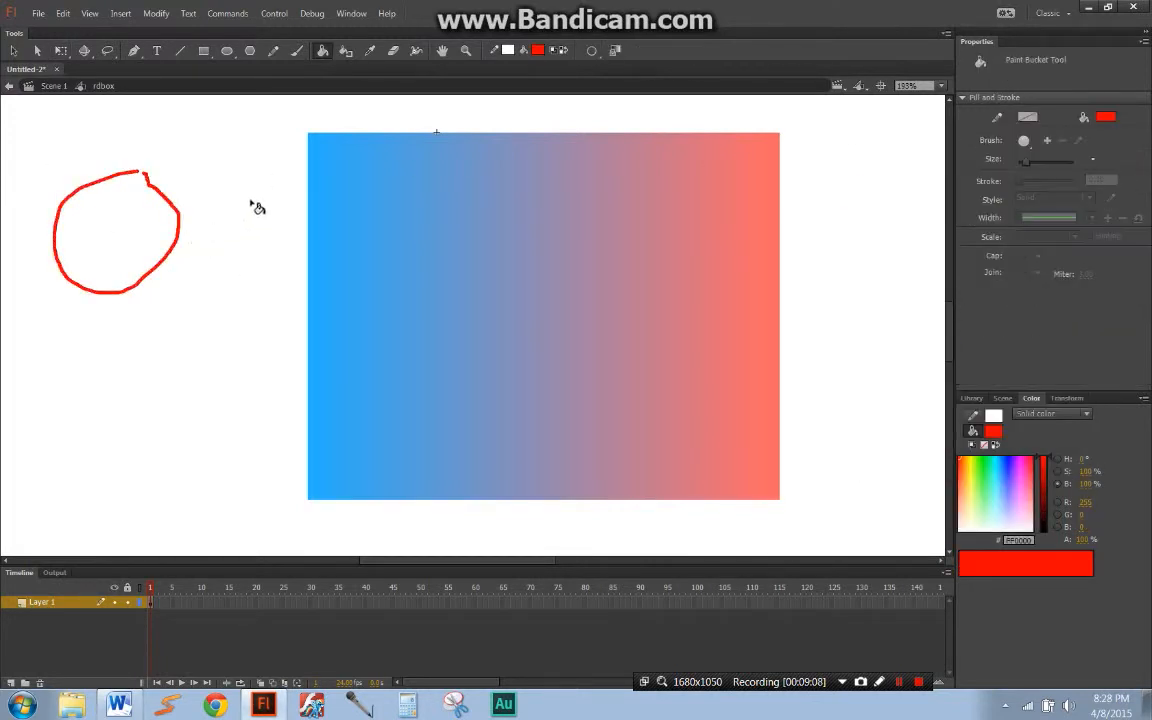
pyautogui.click(1104, 117)
pyautogui.click(904, 236)
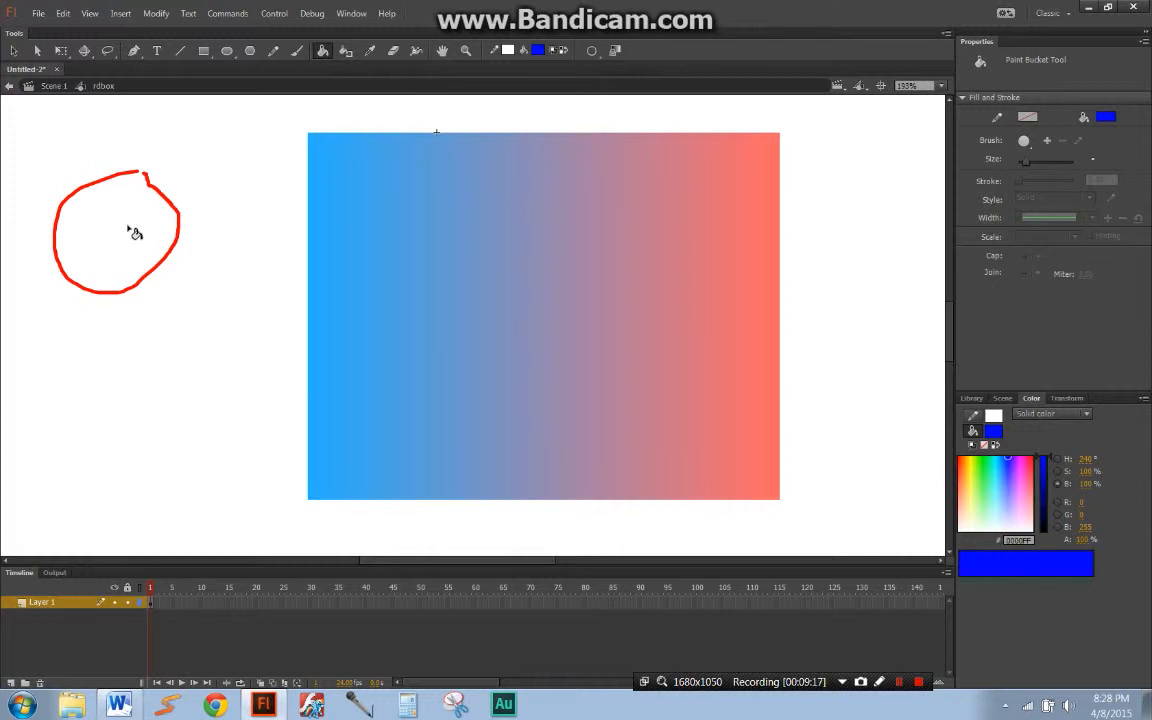
pyautogui.click(592, 51)
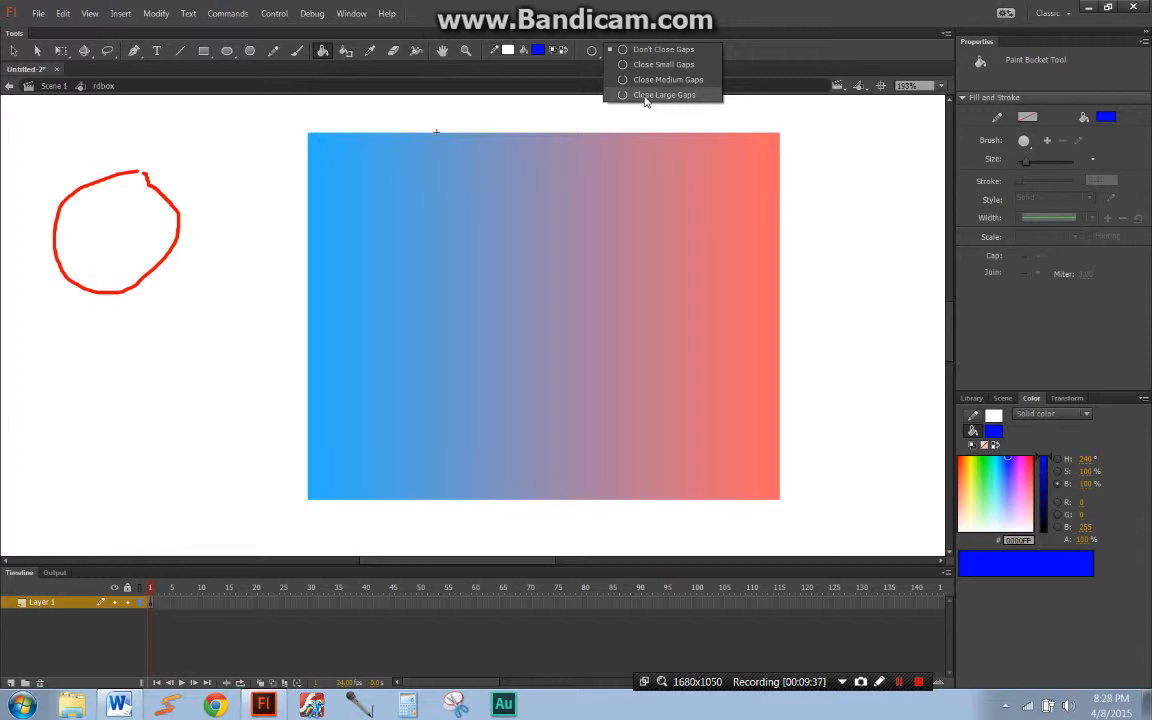
pyautogui.click(645, 96)
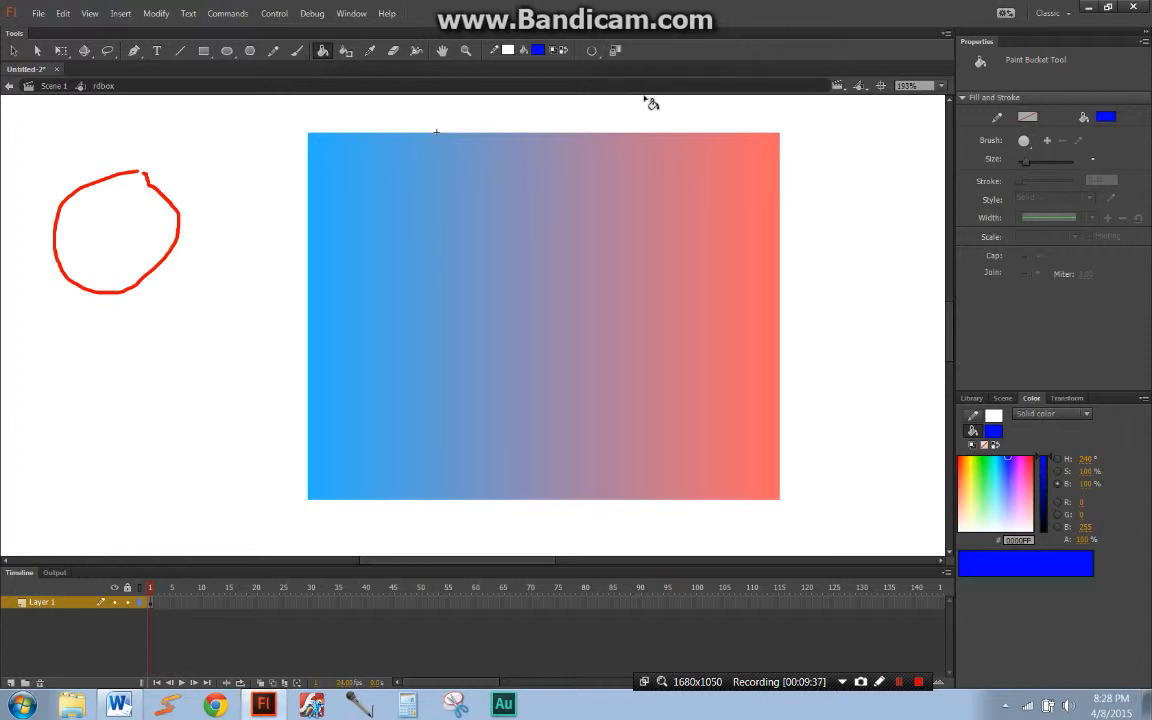
pyautogui.click(130, 235)
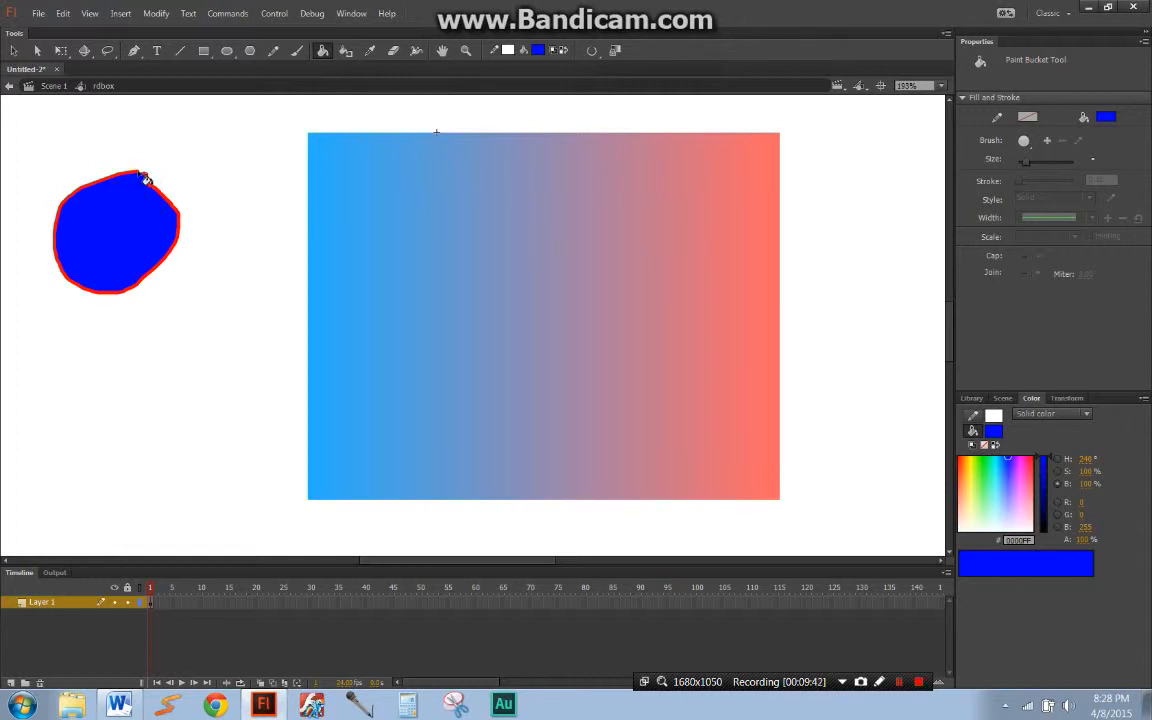
# Step: Delete the circle's red outline and its blue interior from the stage
pyautogui.press('q')
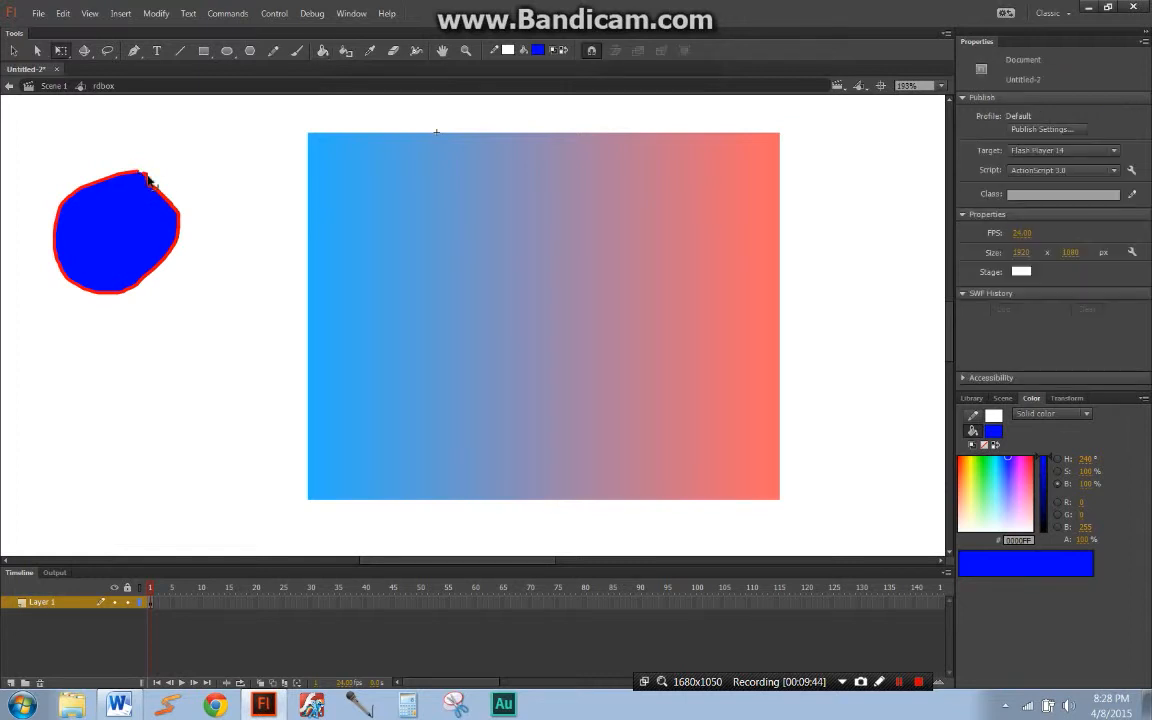
pyautogui.click(148, 180)
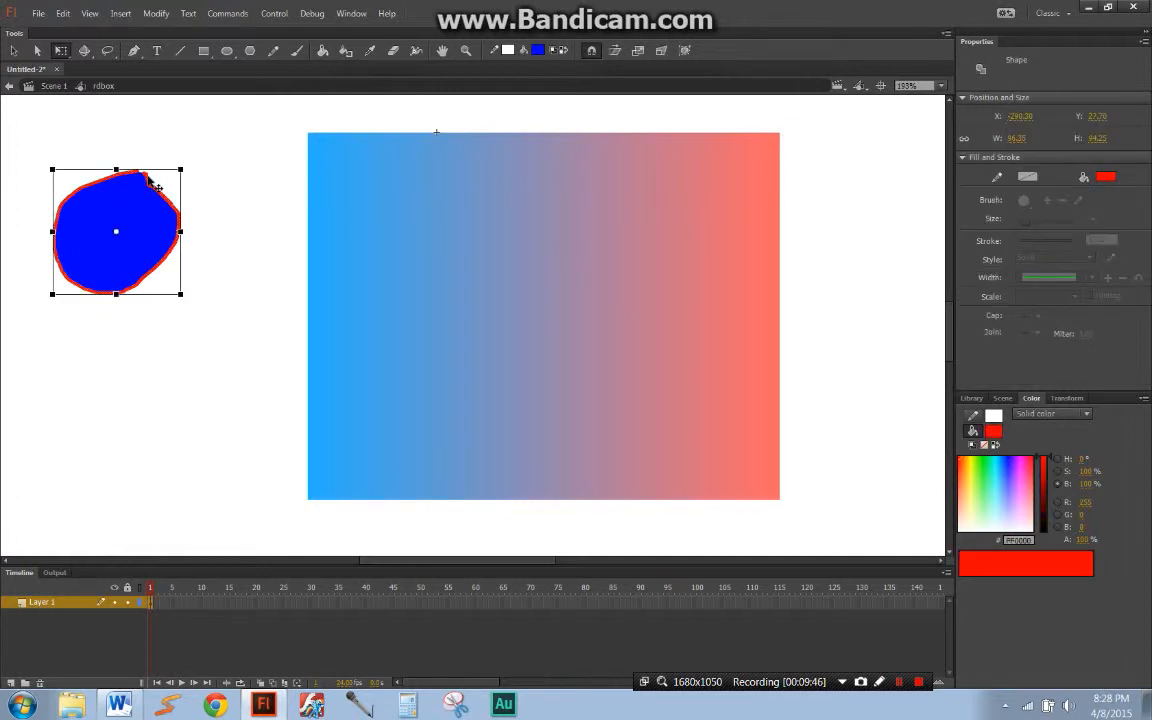
pyautogui.press('Delete')
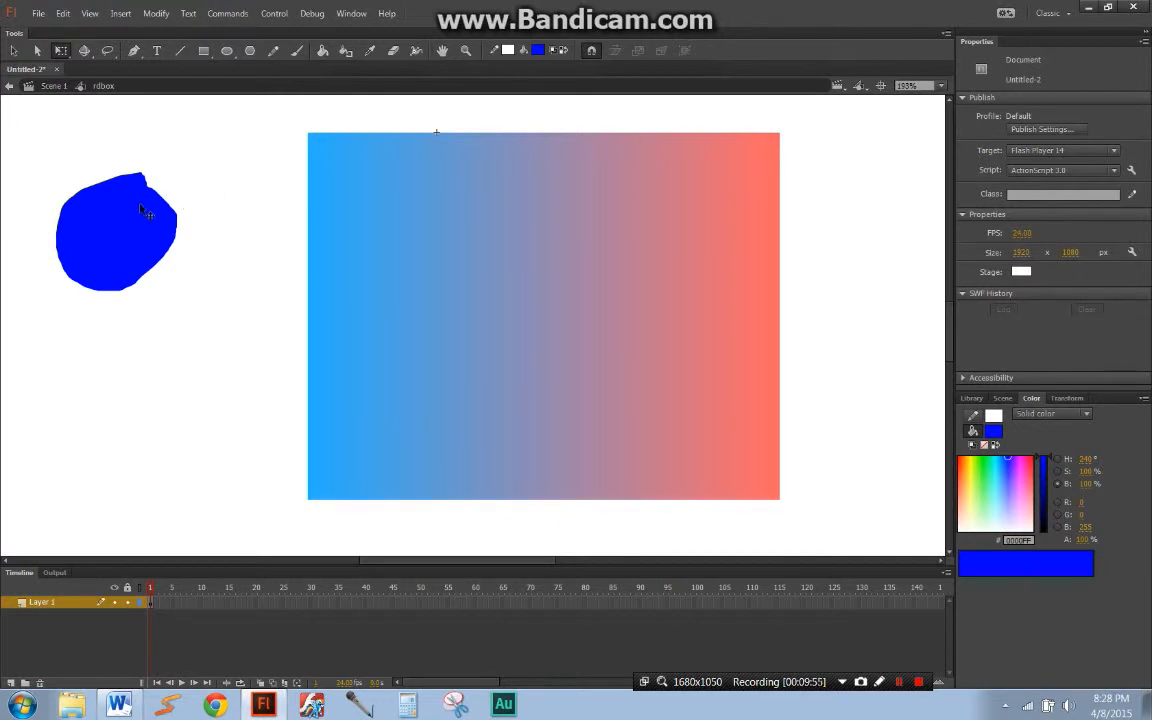
pyautogui.click(130, 236)
pyautogui.press('Delete')
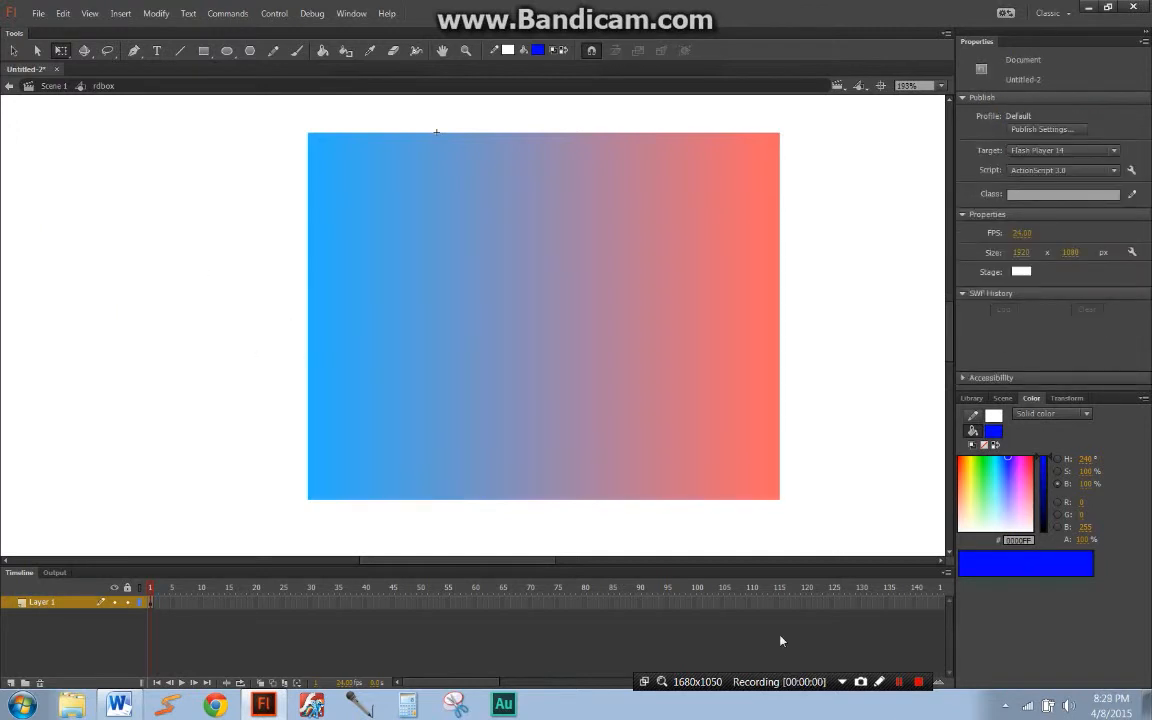
# Step: Select the gradient rectangle and set the Paint Bucket's gap size to Don't Close Gaps
pyautogui.moveTo(658, 291); pyautogui.dragTo(633, 290)
pyautogui.click(633, 291)
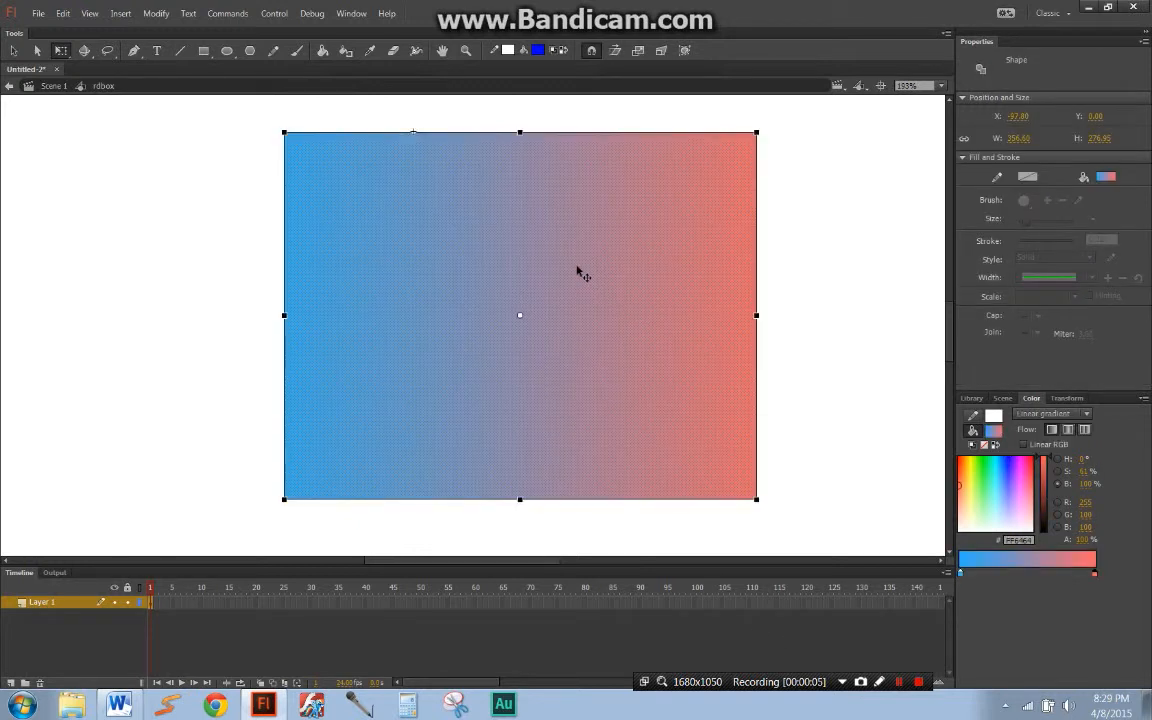
pyautogui.press('k')
pyautogui.click(593, 52)
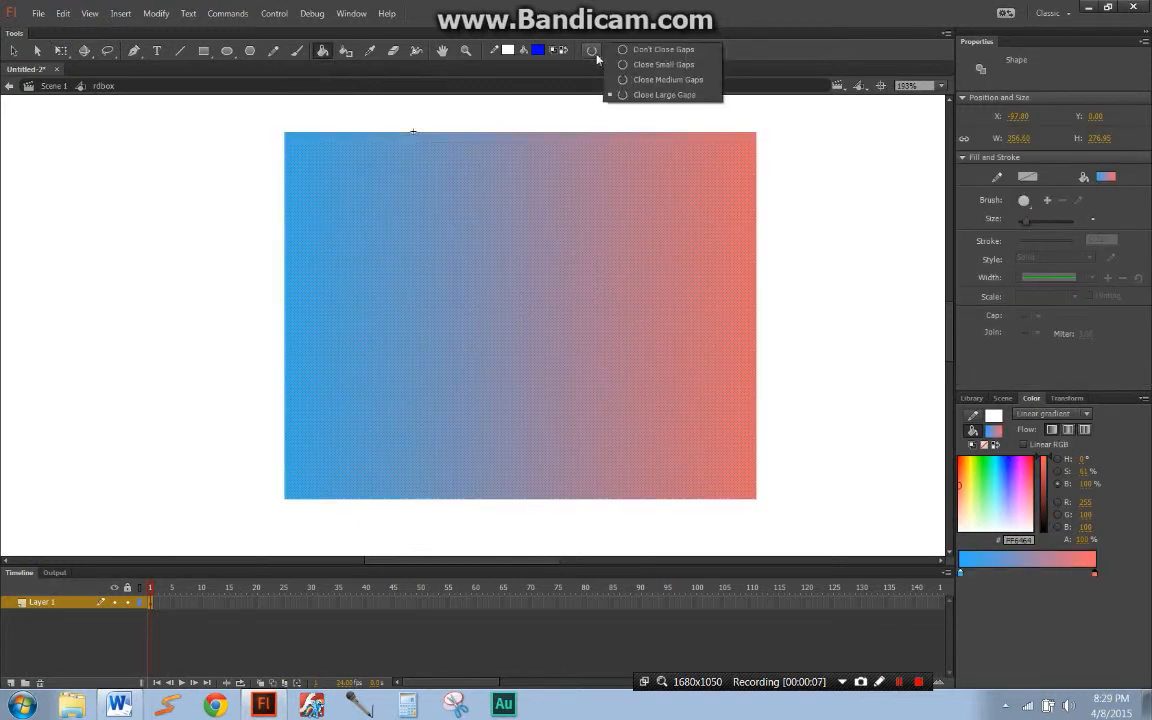
pyautogui.click(625, 52)
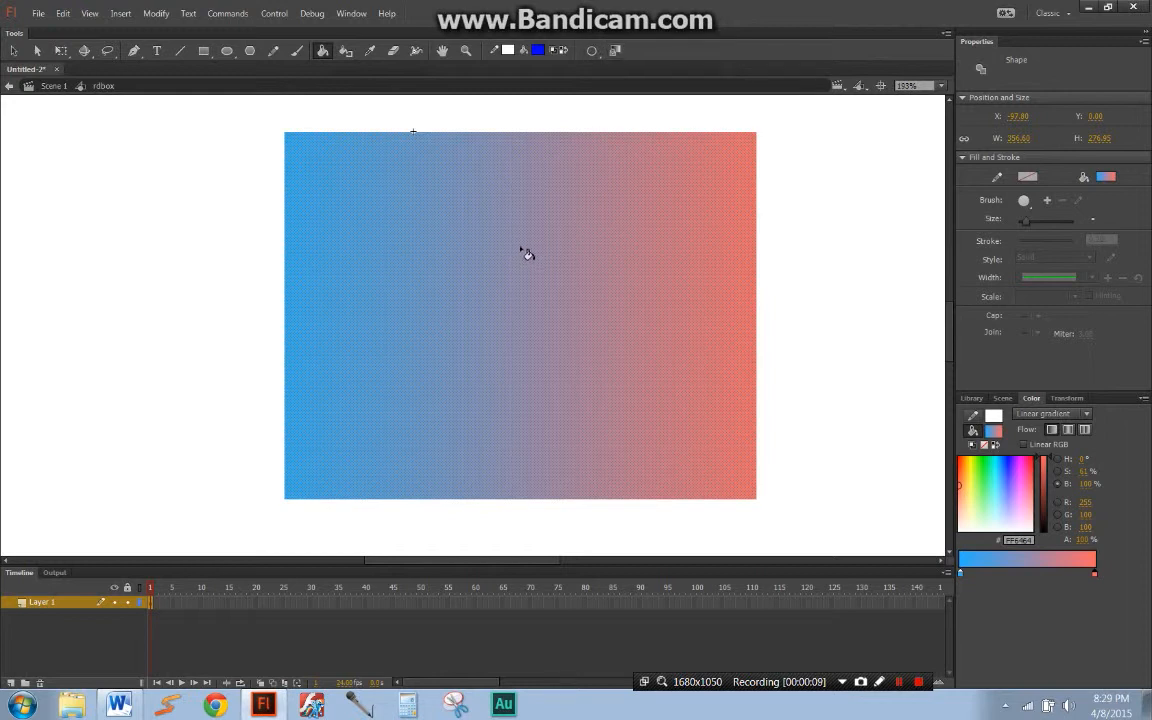
# Step: Try filling the gradient rectangle with solid blue 0000FF, and undo the fill
pyautogui.scroll(-2, 514, 238)
pyautogui.click(920, 85)
pyautogui.click(950, 103)
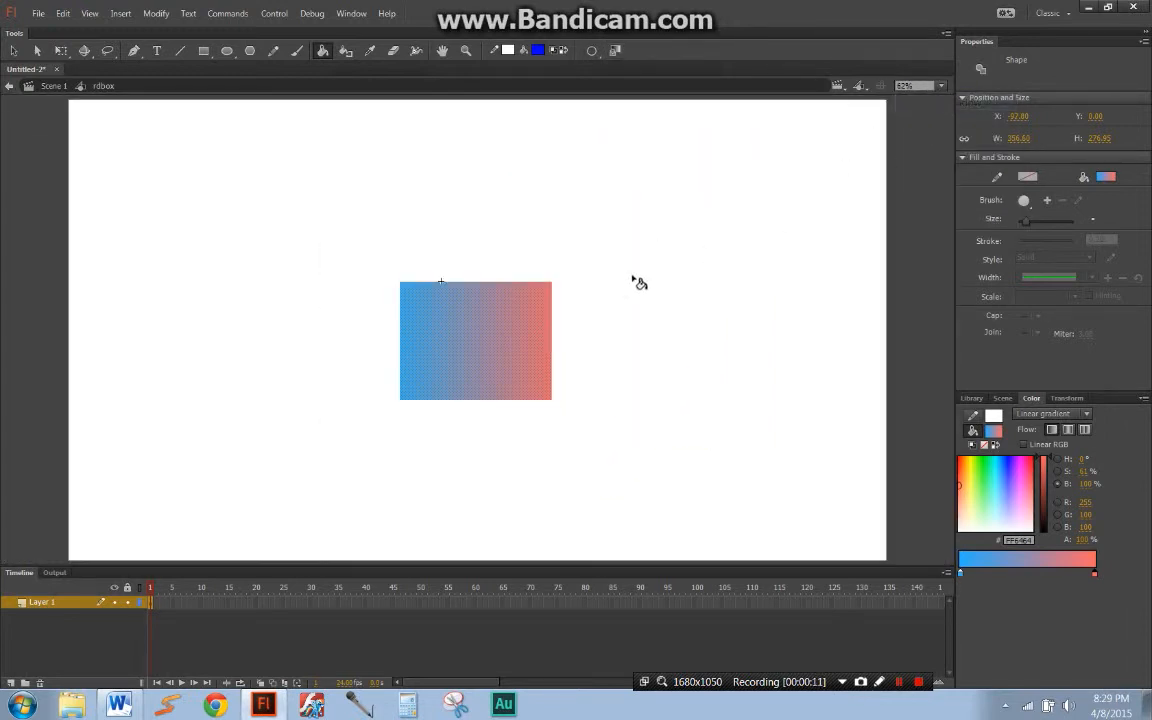
pyautogui.click(410, 348)
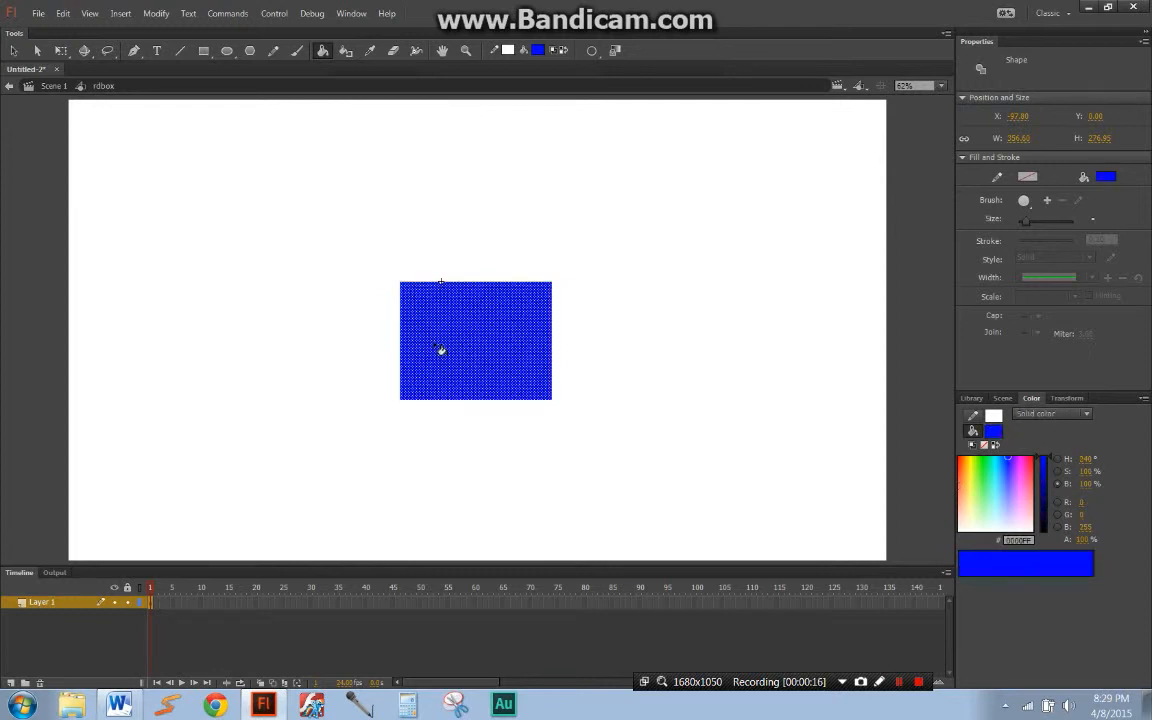
pyautogui.hotkey('ctrl', 'z')
# Step: Reselect the gradient rectangle and fill it with solid blue 0000FF using the Paint Bucket
pyautogui.press('q')
pyautogui.click(530, 378)
pyautogui.press('k')
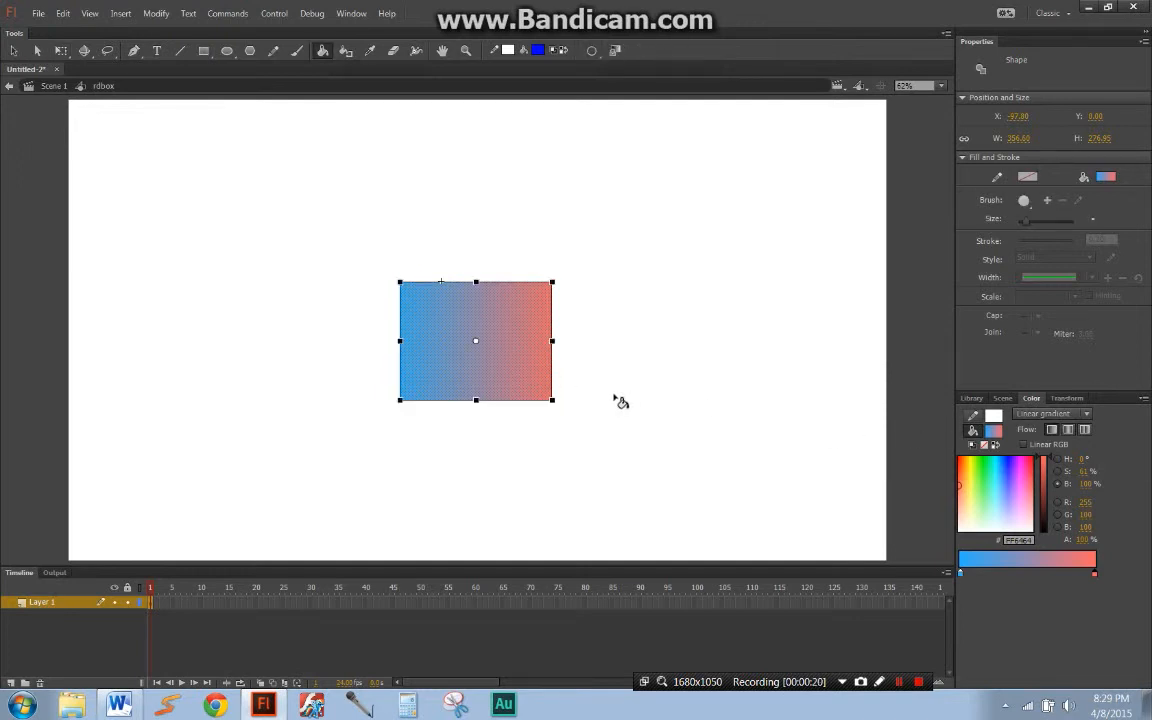
pyautogui.click(416, 342)
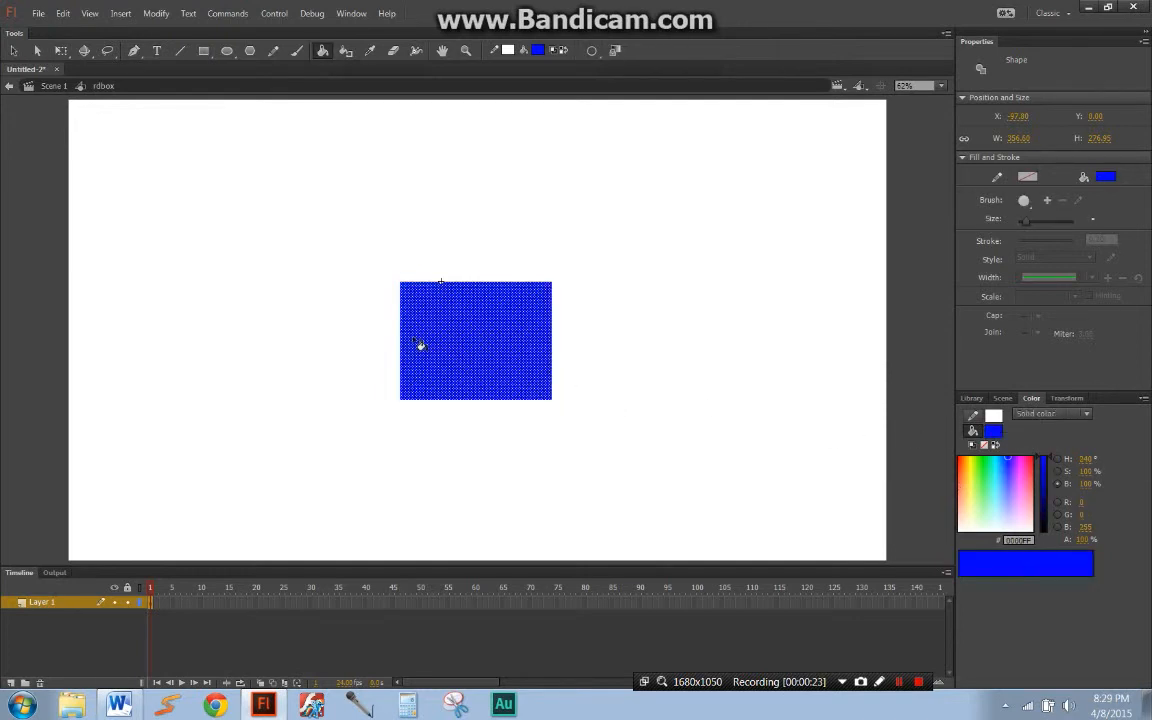
# Step: Deselect the blue rectangle and choose the red-to-black radial gradient swatch as the fill color
pyautogui.press('q')
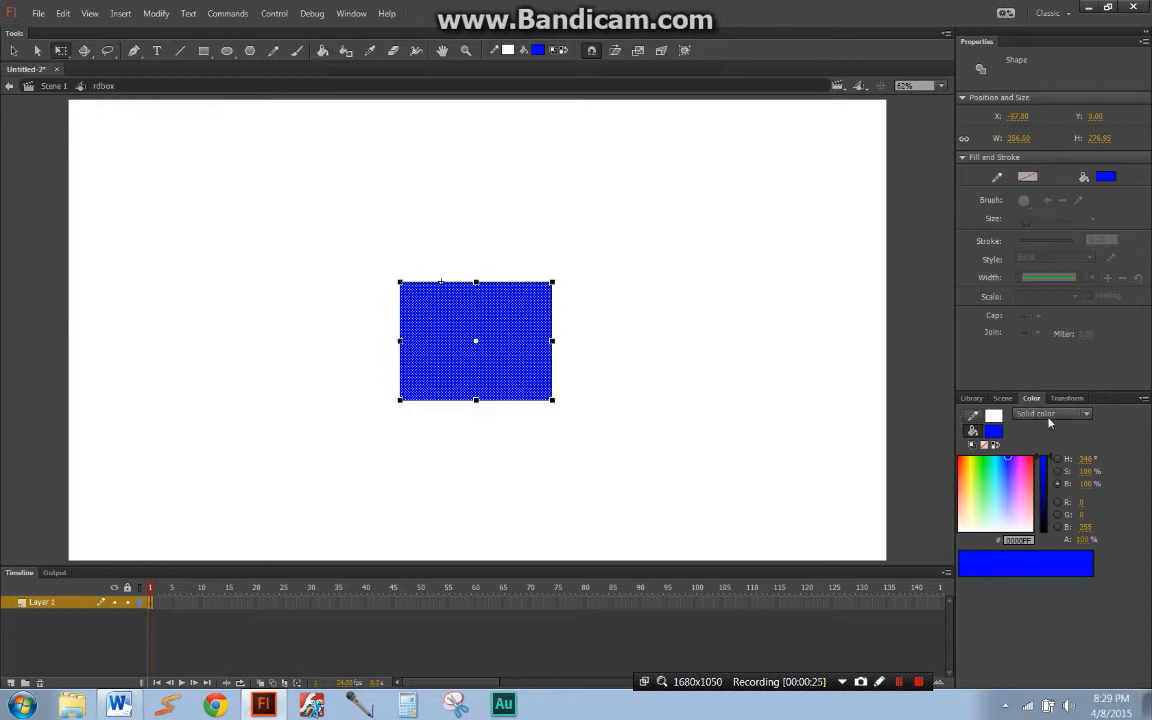
pyautogui.click(704, 331)
pyautogui.click(537, 51)
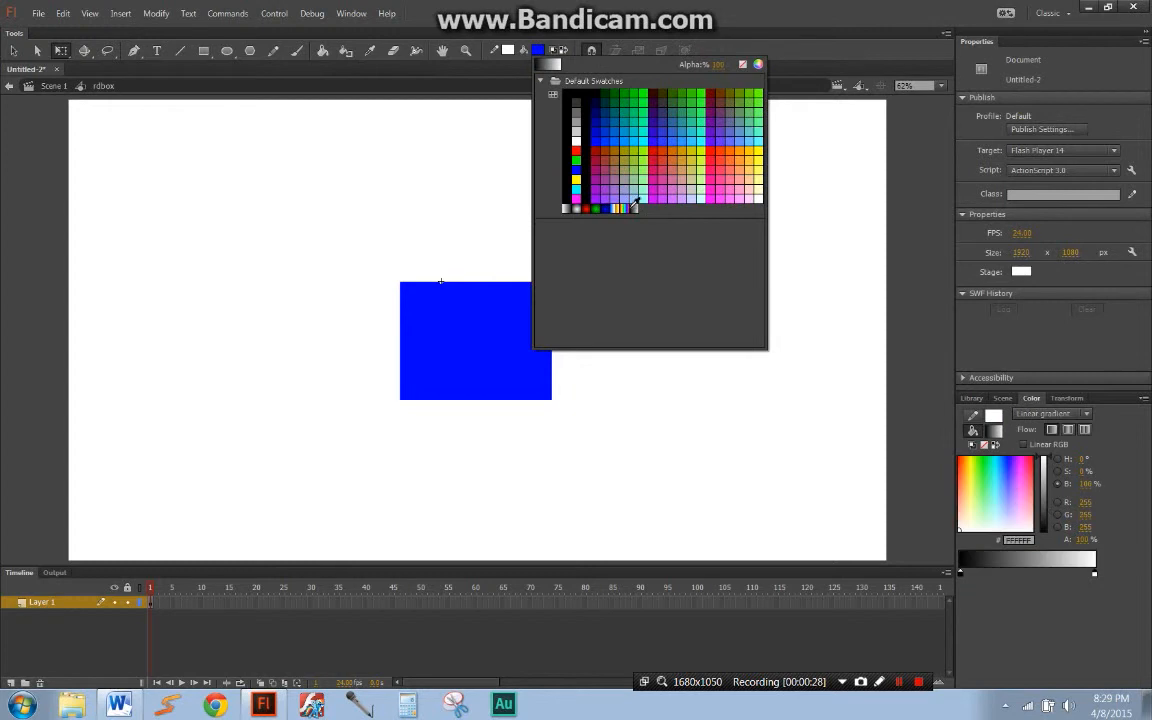
pyautogui.click(585, 208)
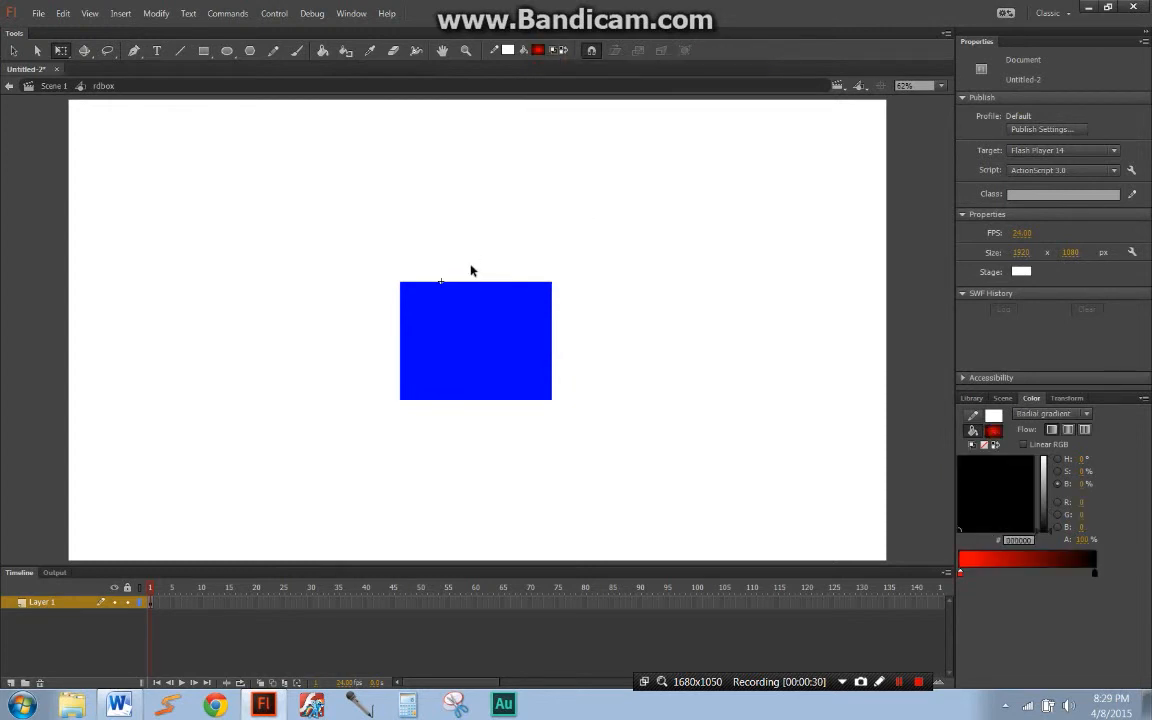
# Step: Select the blue rectangle and switch its fill type from Solid color to Linear gradient
pyautogui.click(446, 334)
pyautogui.click(1052, 413)
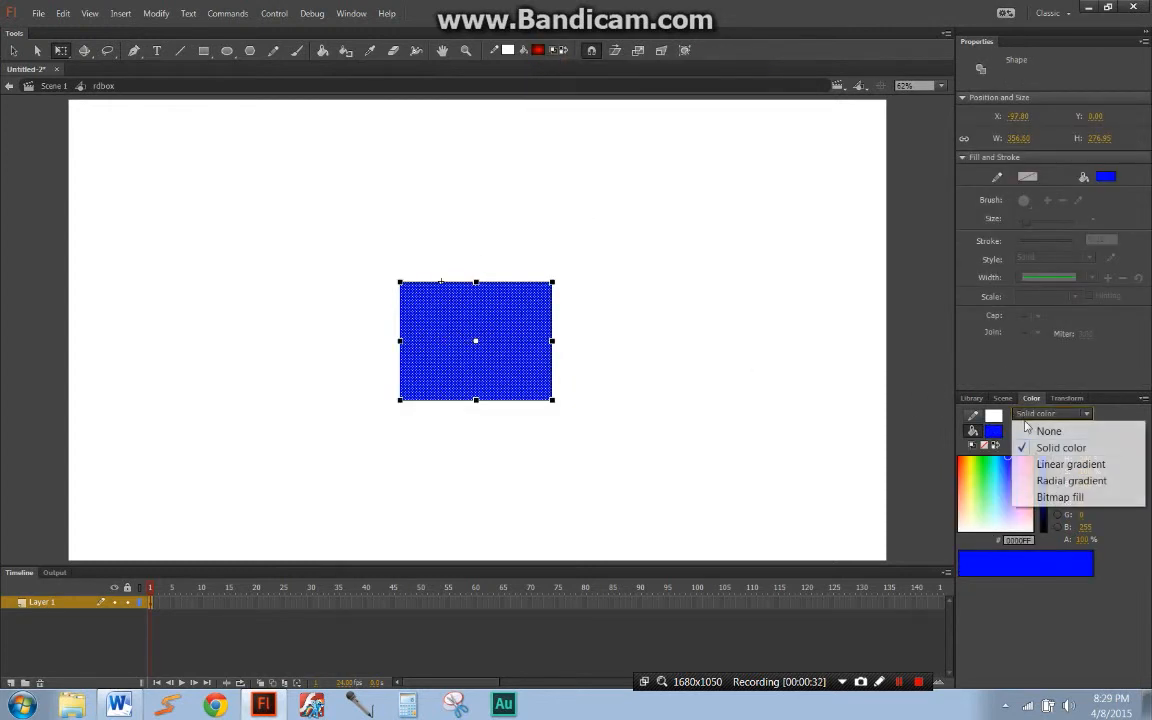
pyautogui.click(1045, 460)
# Step: Redefine the extent and direction of the rectangle's blue-to-coral gradient with the Paint Bucket, trying longer and reversed spans
pyautogui.press('k')
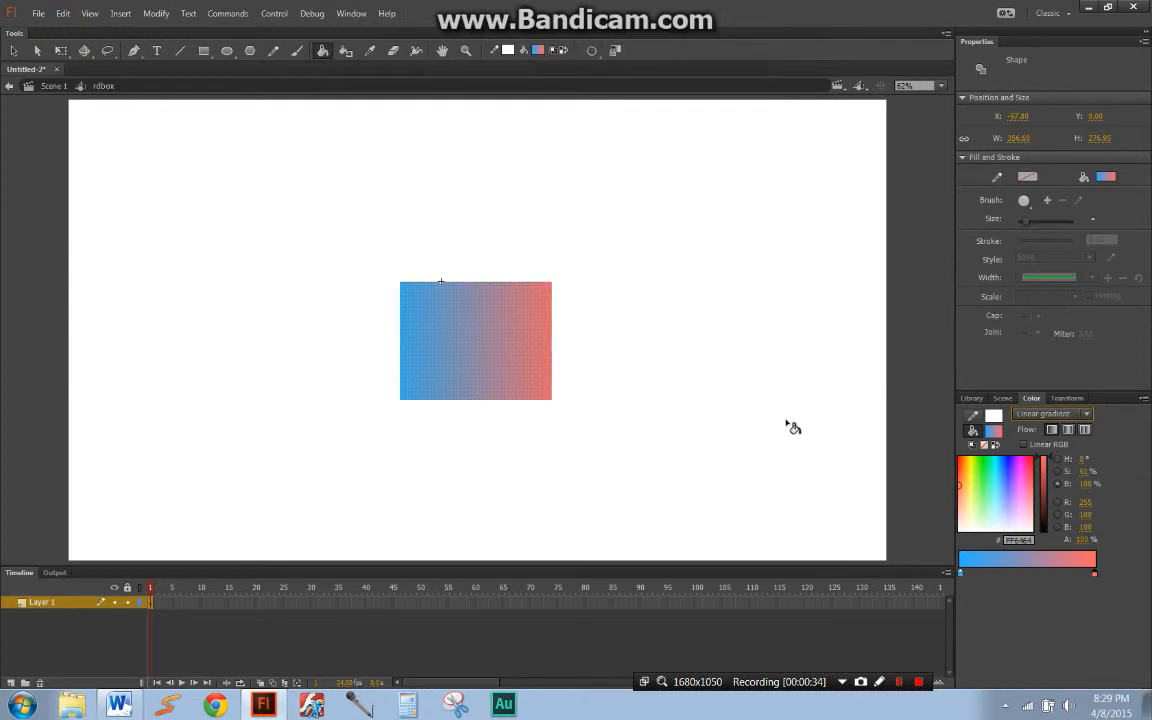
pyautogui.moveTo(417, 347); pyautogui.dragTo(841, 350)
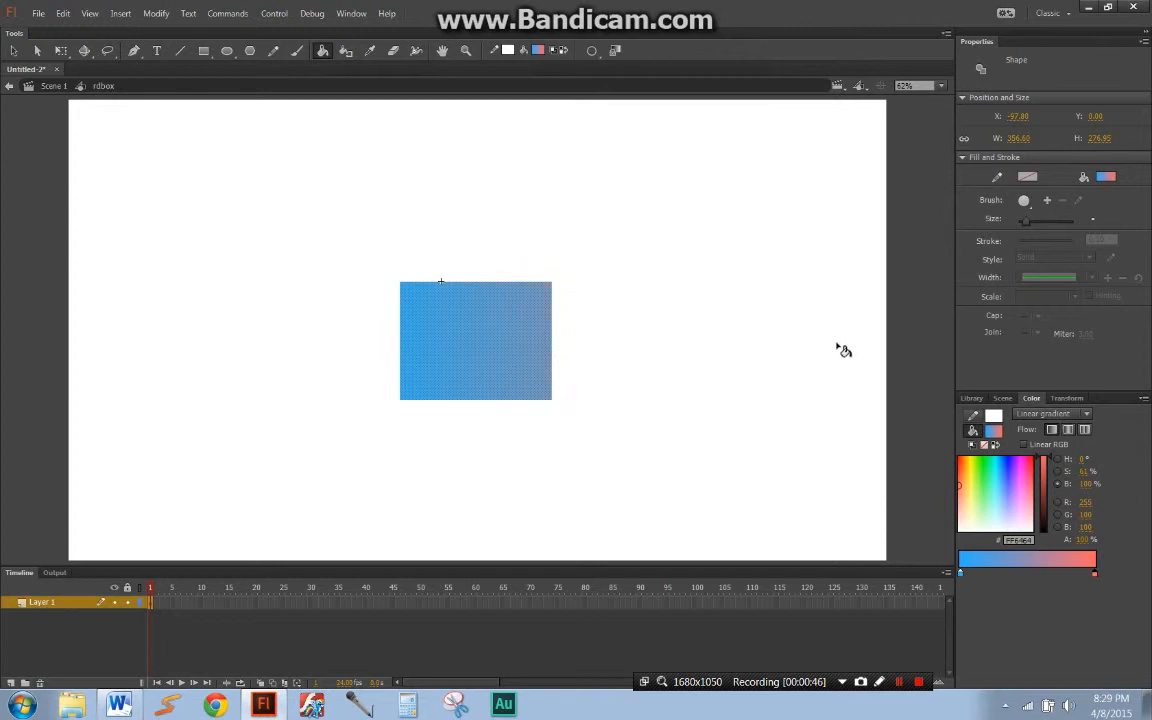
pyautogui.moveTo(841, 350)
pyautogui.mouseDown()
pyautogui.moveTo(494, 324)
pyautogui.moveTo(415, 330)
pyautogui.moveTo(409, 344)
pyautogui.moveTo(480, 350)
pyautogui.moveTo(483, 370)
pyautogui.moveTo(447, 321)
pyautogui.moveTo(463, 226)
pyautogui.moveTo(478, 391)
pyautogui.moveTo(398, 393)
pyautogui.moveTo(296, 360)
pyautogui.moveTo(216, 352)
pyautogui.moveTo(335, 336)
pyautogui.mouseUp()
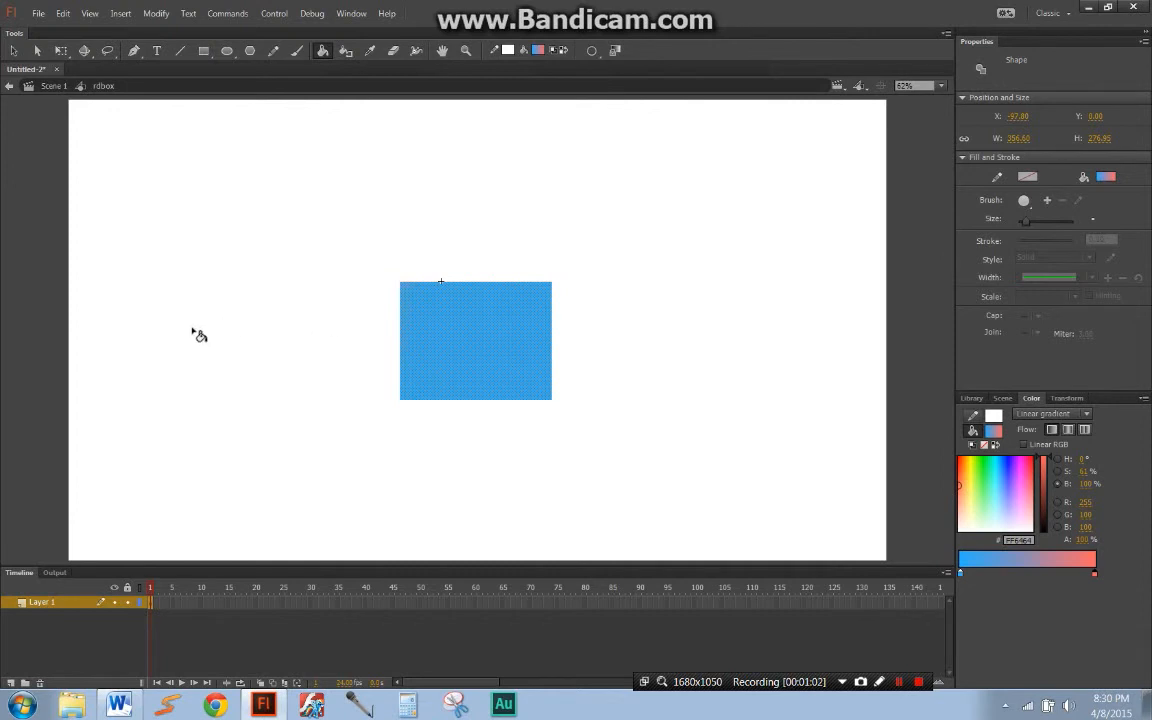
pyautogui.moveTo(522, 337)
pyautogui.mouseDown()
pyautogui.moveTo(365, 345)
pyautogui.moveTo(671, 339)
pyautogui.moveTo(455, 352)
pyautogui.moveTo(483, 337)
pyautogui.moveTo(465, 334)
pyautogui.moveTo(458, 352)
pyautogui.moveTo(654, 361)
pyautogui.mouseUp()
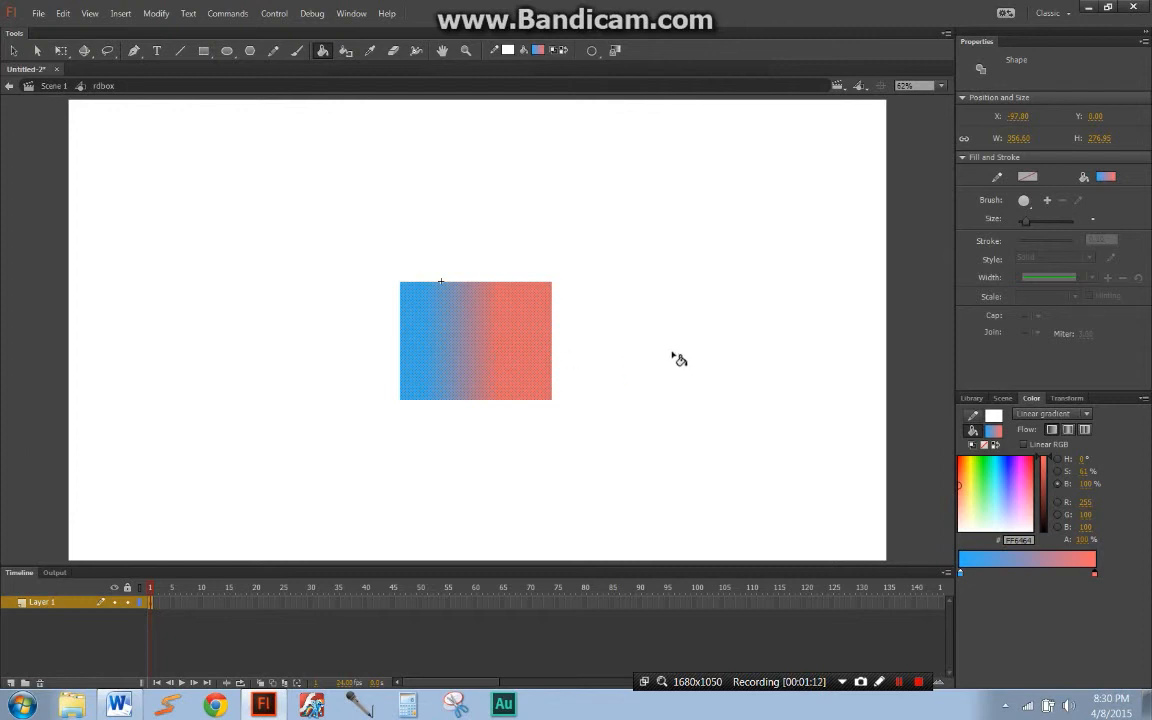
# Step: Set the gradient's flow to Reflect color, and narrow and tilt the gradient into diagonal bands
pyautogui.click(1070, 433)
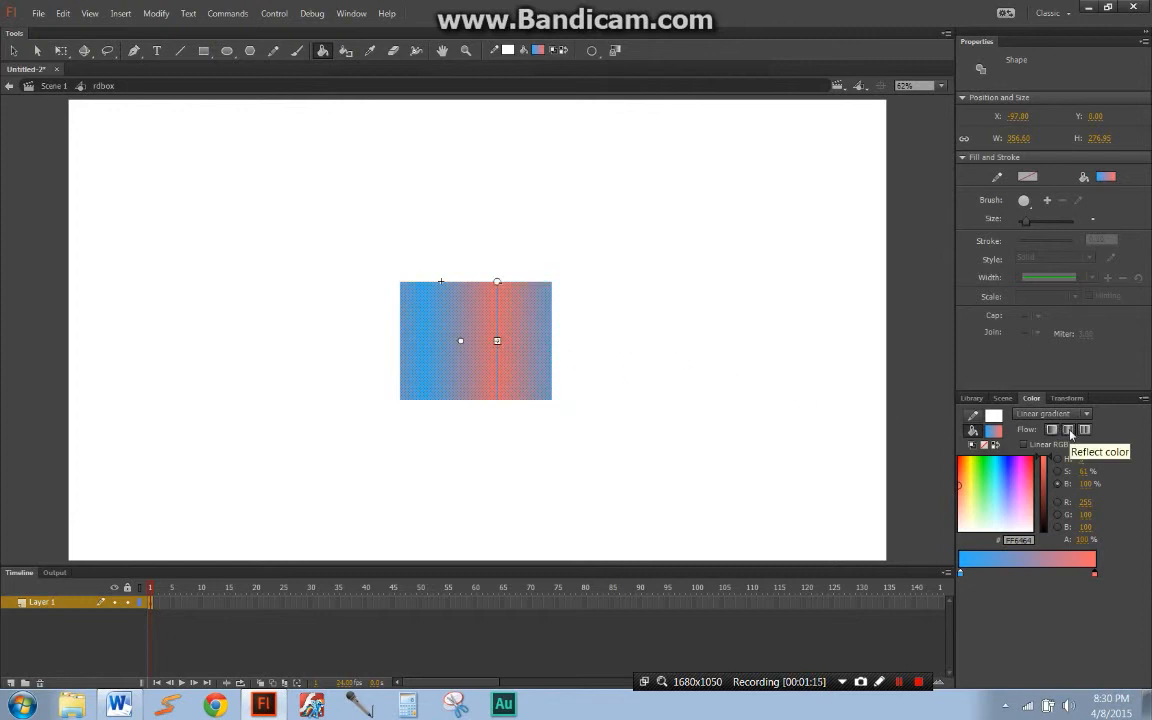
pyautogui.moveTo(461, 341)
pyautogui.mouseDown()
pyautogui.moveTo(465, 368)
pyautogui.moveTo(473, 360)
pyautogui.mouseUp()
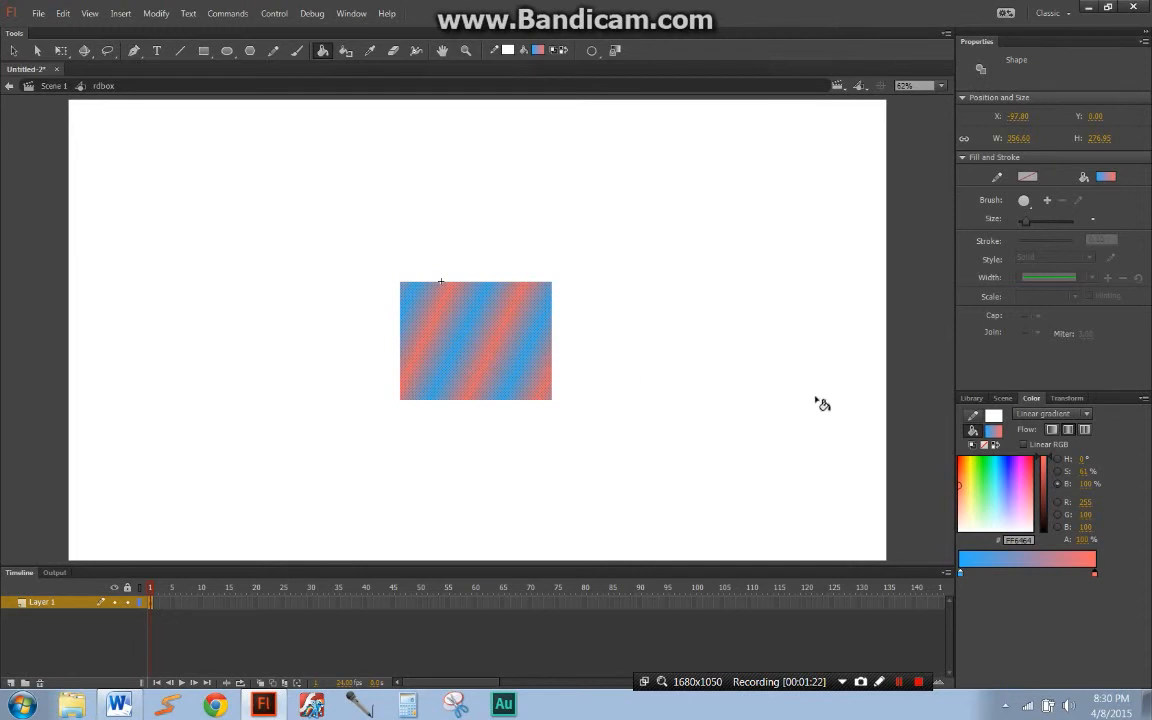
# Step: Switch the gradient's flow to repeating color and show its Gradient Transform handles
pyautogui.click(1085, 430)
pyautogui.press('f')
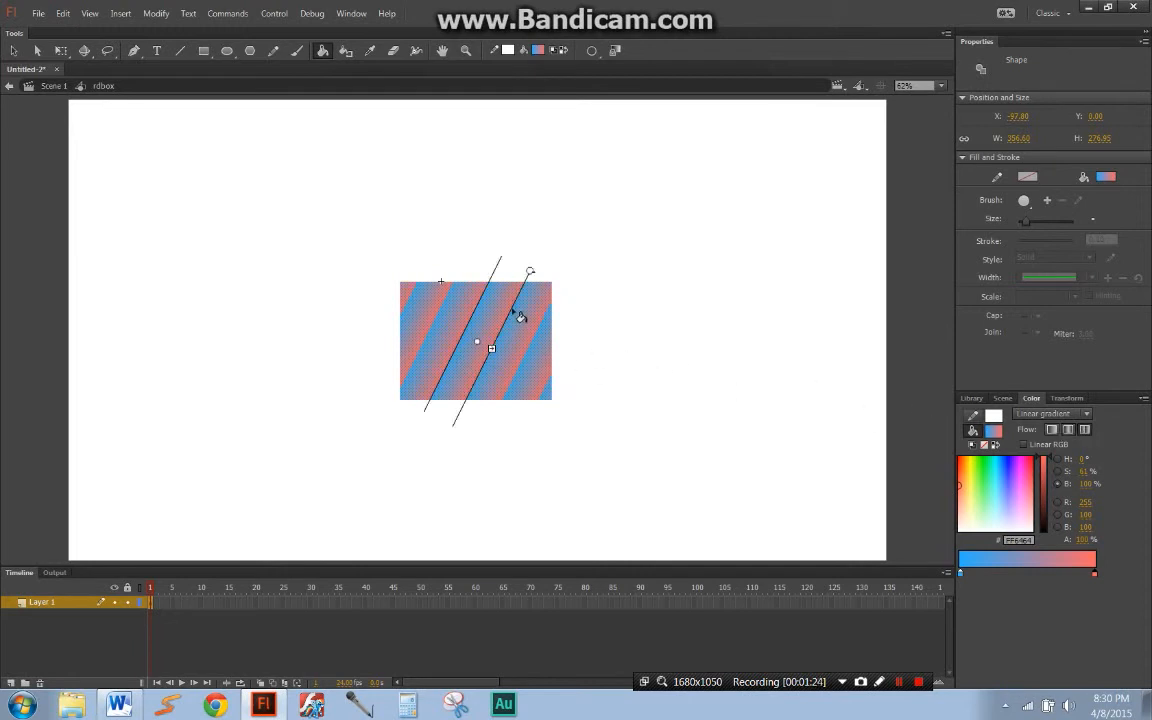
# Step: Adjust the rotation of the rectangle's repeating linear gradient, and switch the fill type to Radial gradient
pyautogui.moveTo(531, 272); pyautogui.dragTo(548, 300)
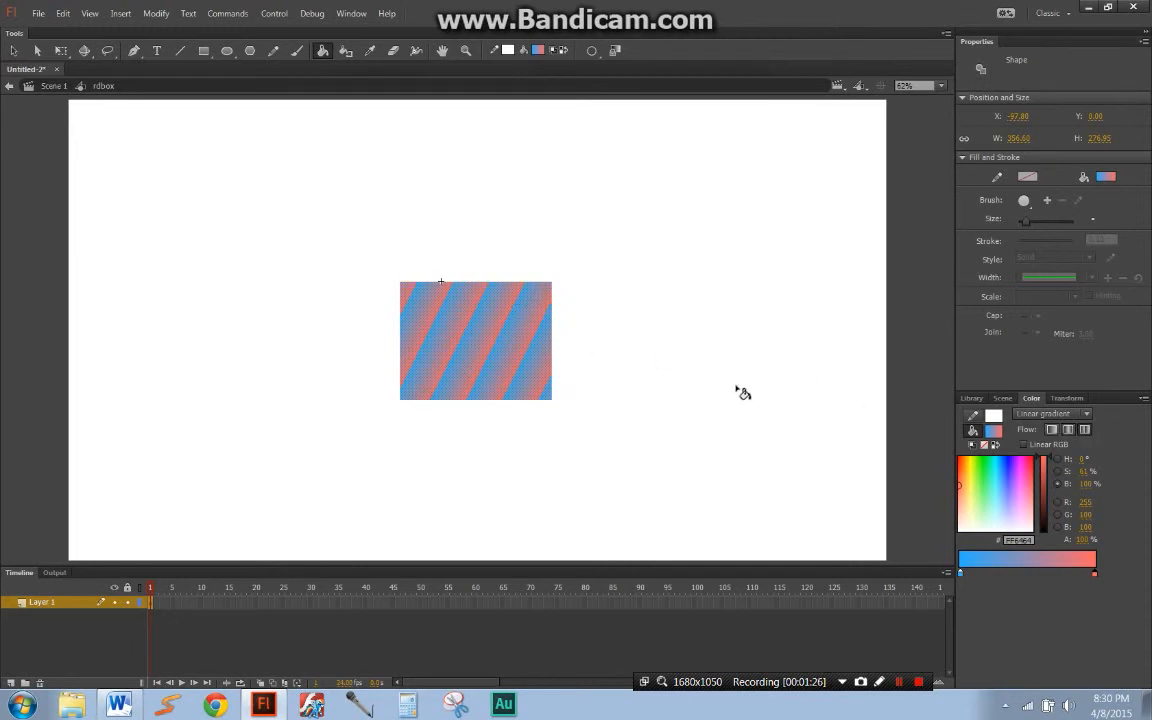
pyautogui.click(1058, 418)
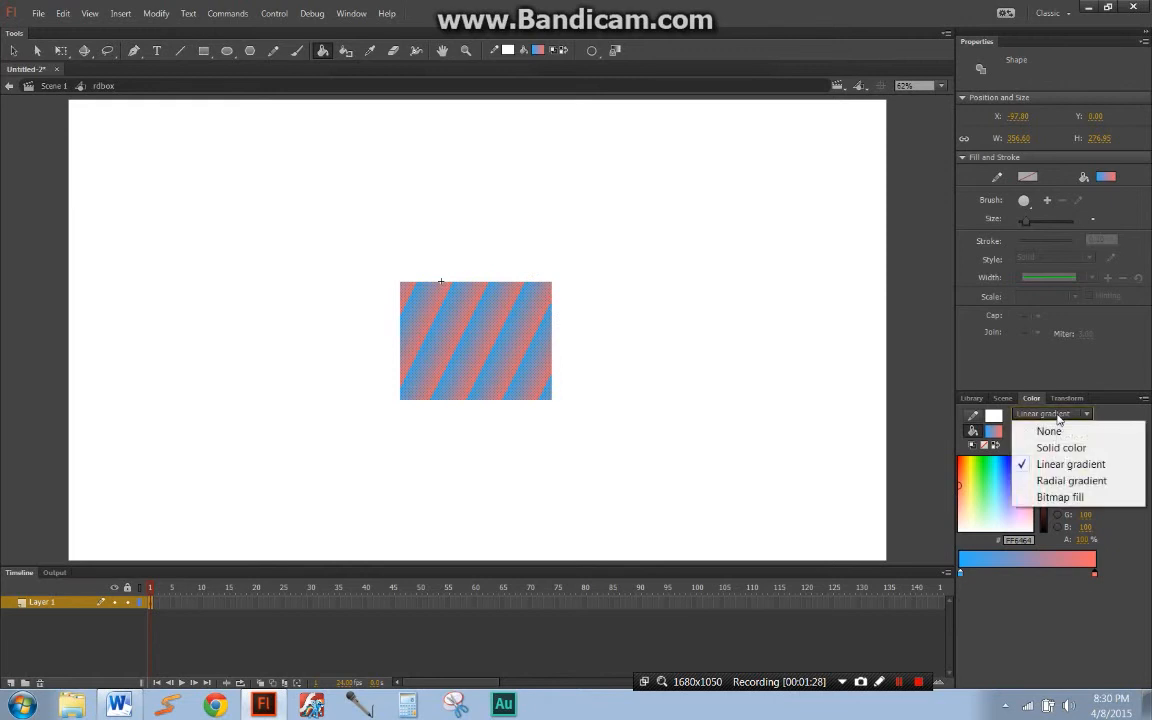
pyautogui.click(1070, 481)
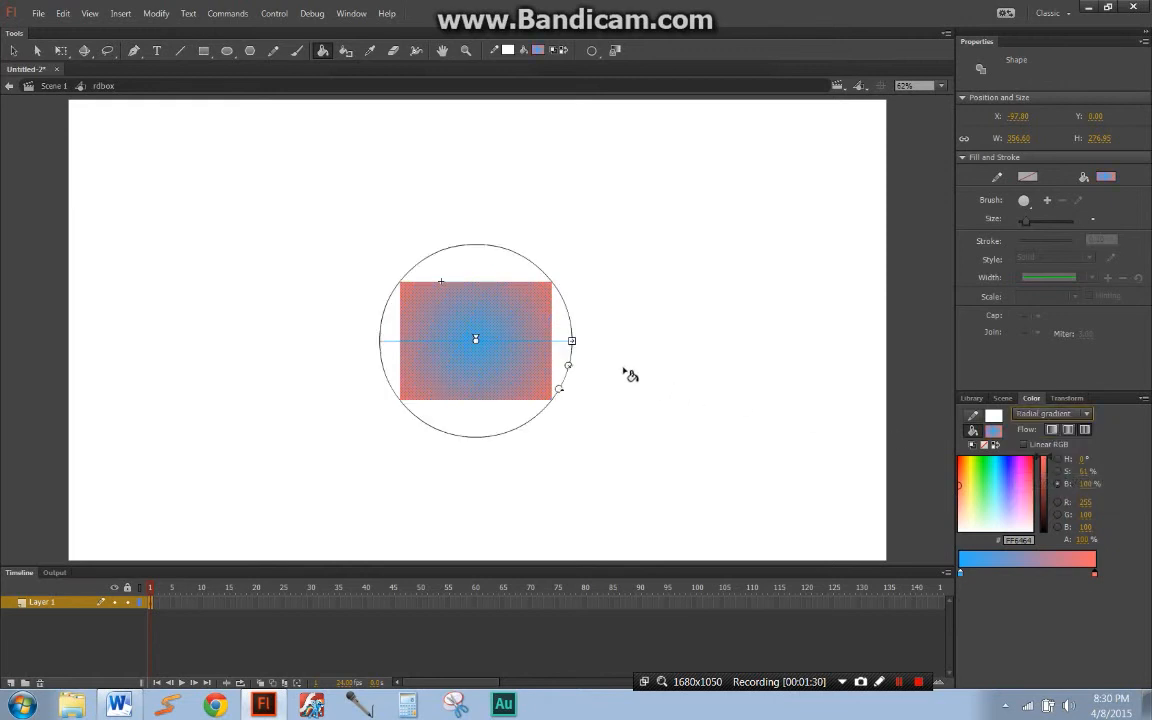
pyautogui.moveTo(573, 341); pyautogui.dragTo(571, 378)
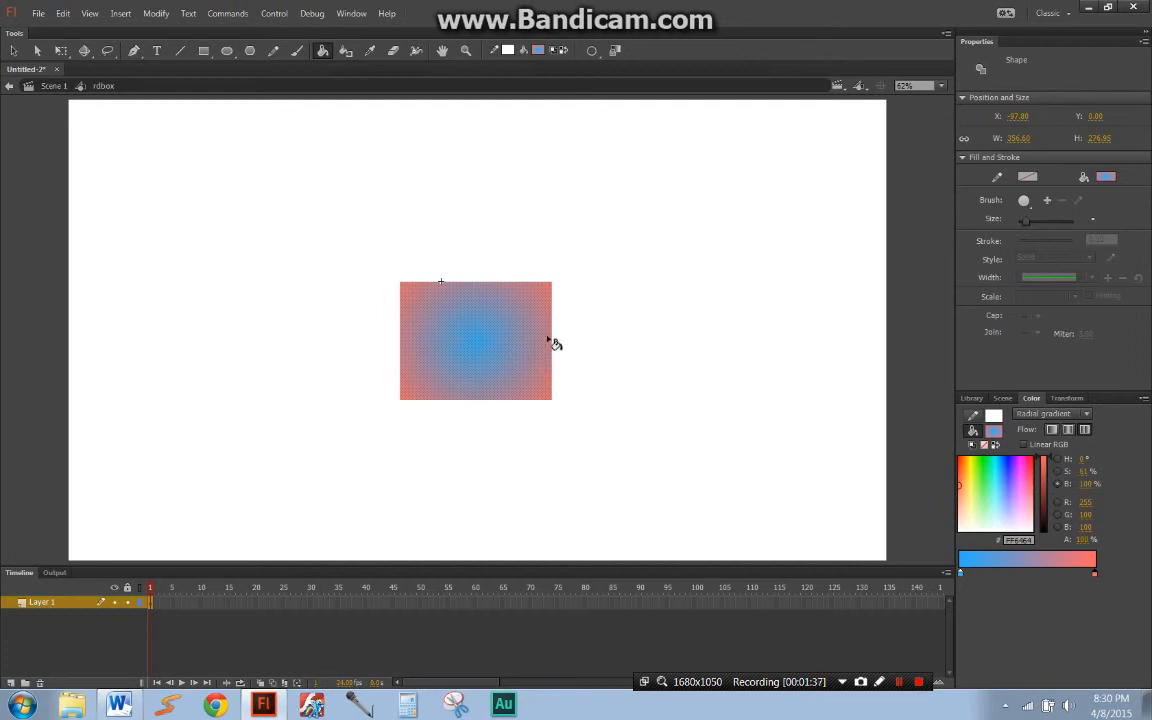
# Step: Show the rectangle's Transform settings with Free Transform active, and try changing its horizontal scale
pyautogui.click(1065, 399)
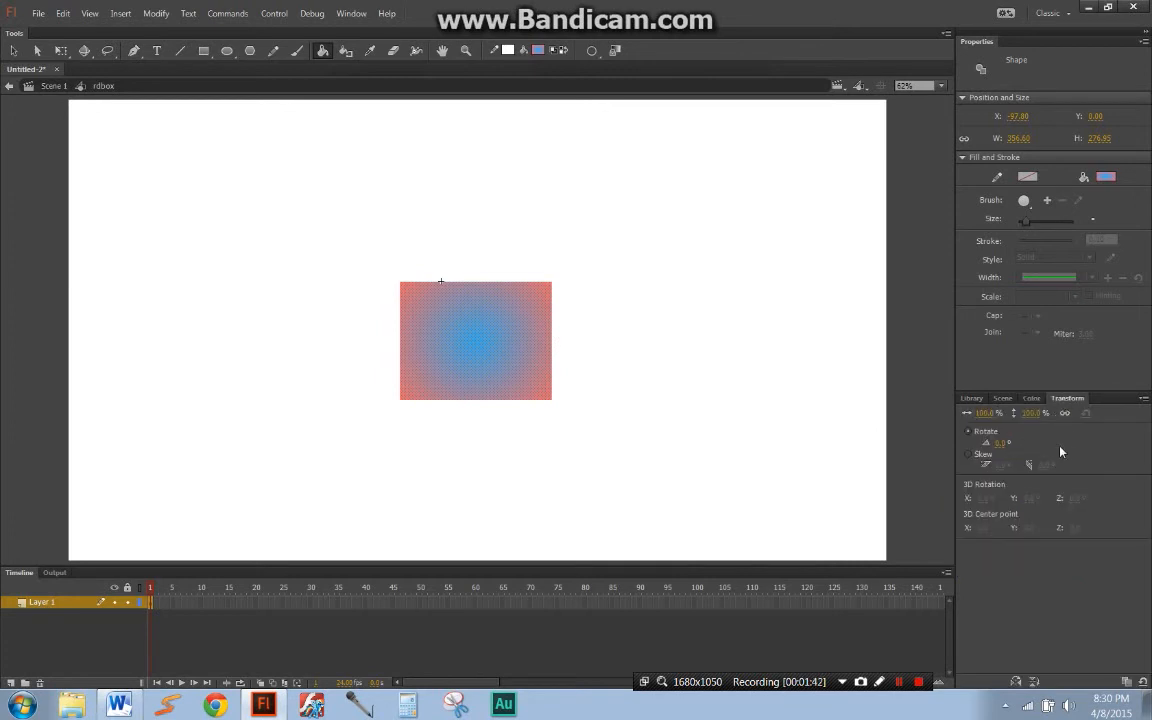
pyautogui.press('q')
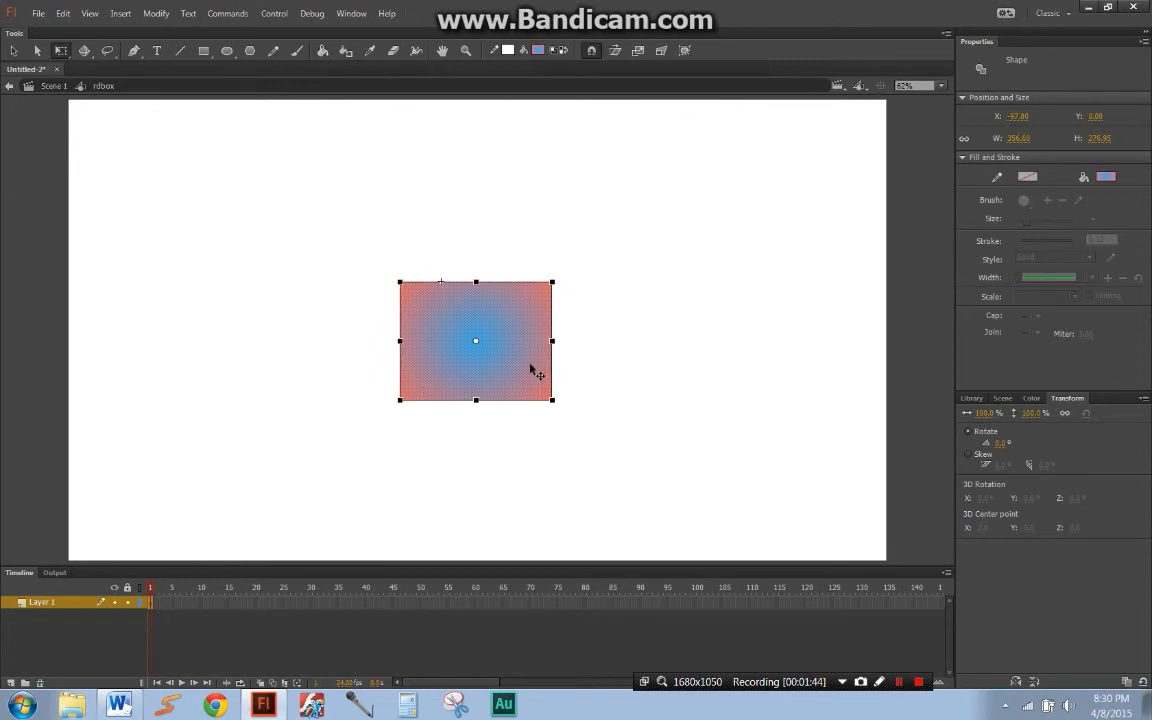
pyautogui.hotkey('ctrl', '=')
pyautogui.hotkey('ctrl', '=')
pyautogui.click(983, 415)
pyautogui.moveTo(983, 418); pyautogui.dragTo(1010, 429)
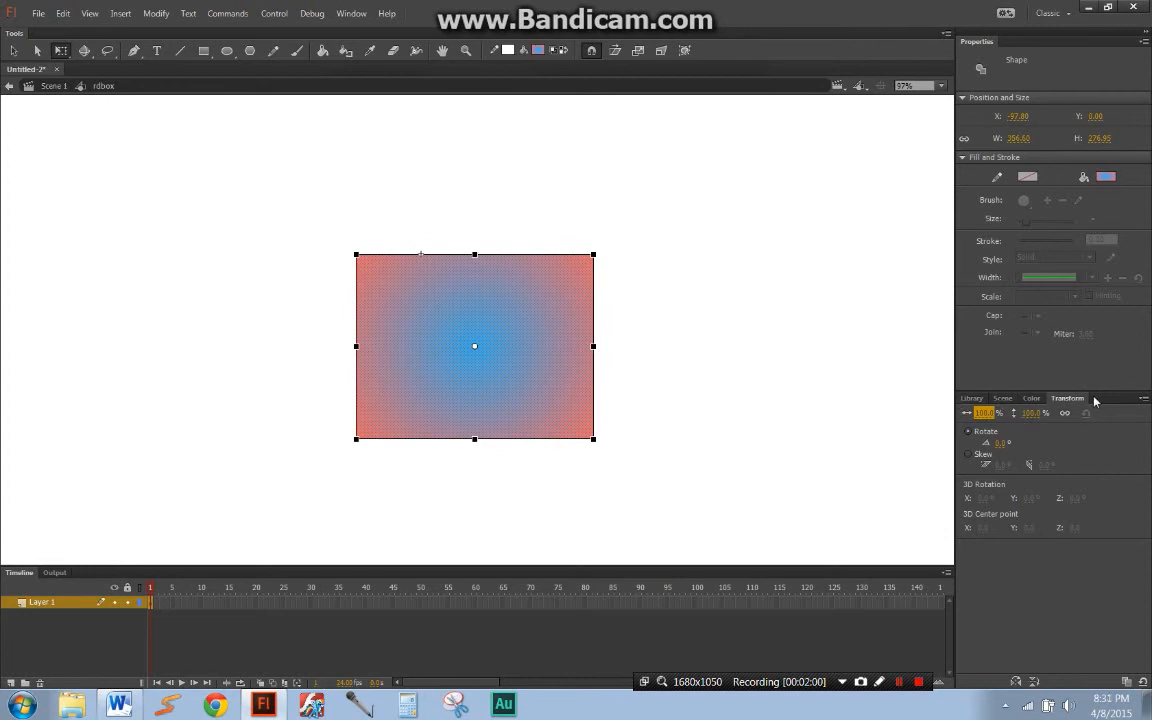
# Step: Stretch the rectangle vertically about its center to a height of about 524.5, and flip it horizontally and vertically
pyautogui.click(1020, 684)
pyautogui.moveTo(474, 254); pyautogui.dragTo(475, 172)
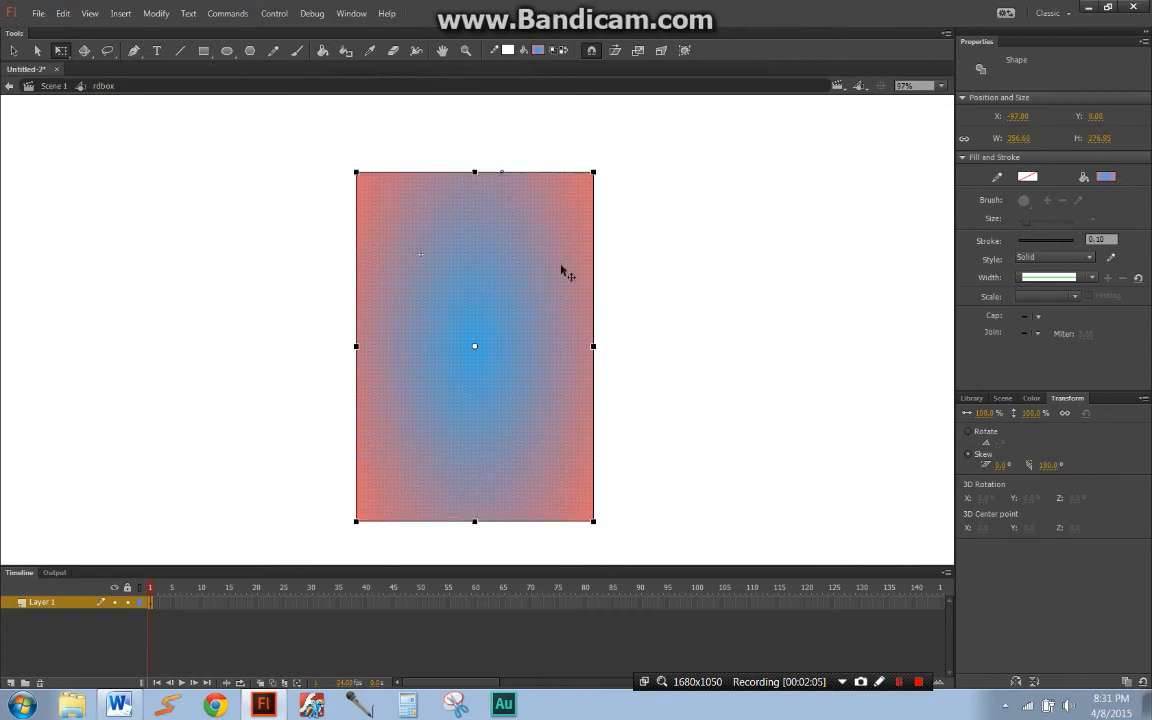
pyautogui.click(1037, 683)
pyautogui.click(1037, 683)
pyautogui.click(1025, 682)
# Step: Rotate the stretched rectangle to a diagonal angle and flip it repeatedly, both horizontally and vertically
pyautogui.moveTo(607, 183); pyautogui.dragTo(800, 408)
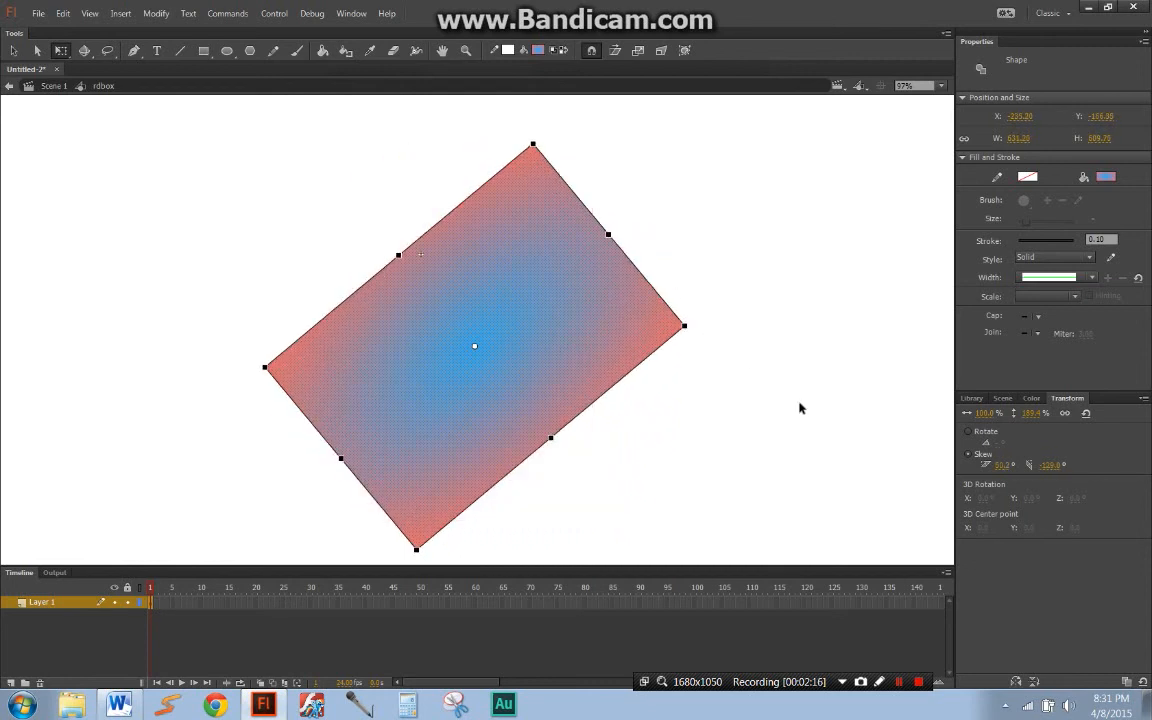
pyautogui.click(1016, 682)
pyautogui.click(1016, 682)
pyautogui.click(1017, 683)
pyautogui.click(1033, 682)
pyautogui.click(1034, 682)
pyautogui.click(1035, 683)
pyautogui.click(1016, 682)
# Step: Delete the gradient rectangle from the rdbox symbol and reduce the timeline's height to enlarge the stage area
pyautogui.click(920, 85)
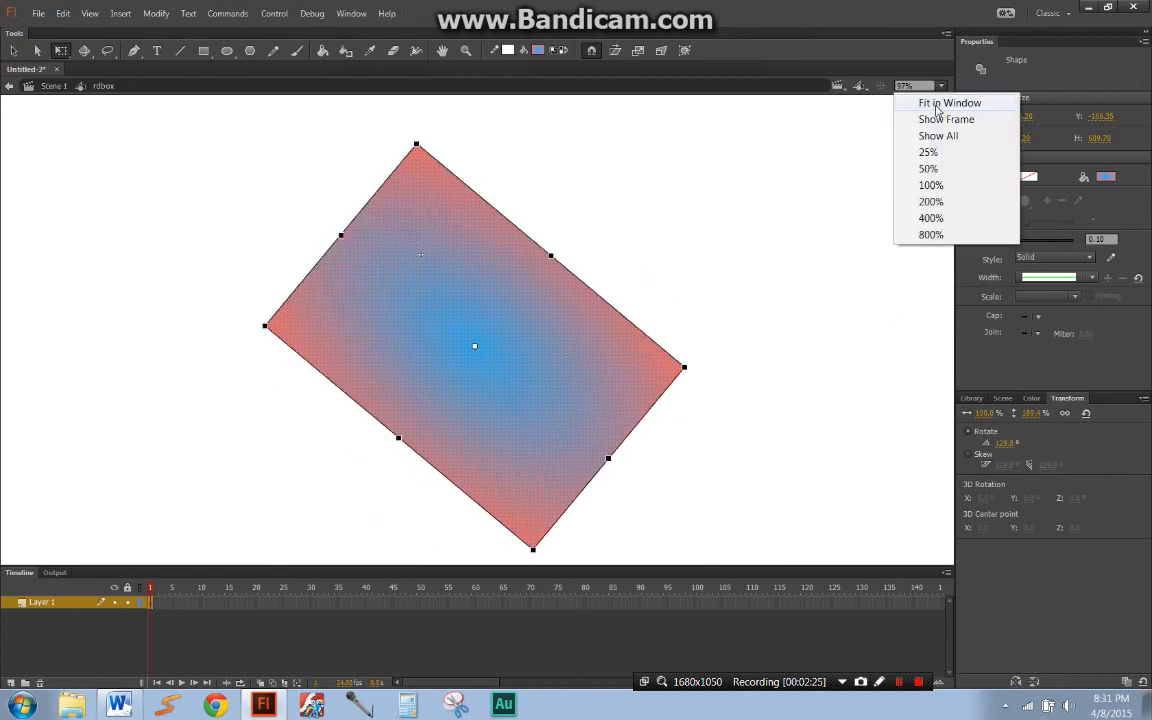
pyautogui.click(912, 103)
pyautogui.click(764, 221)
pyautogui.click(509, 375)
pyautogui.press('Delete')
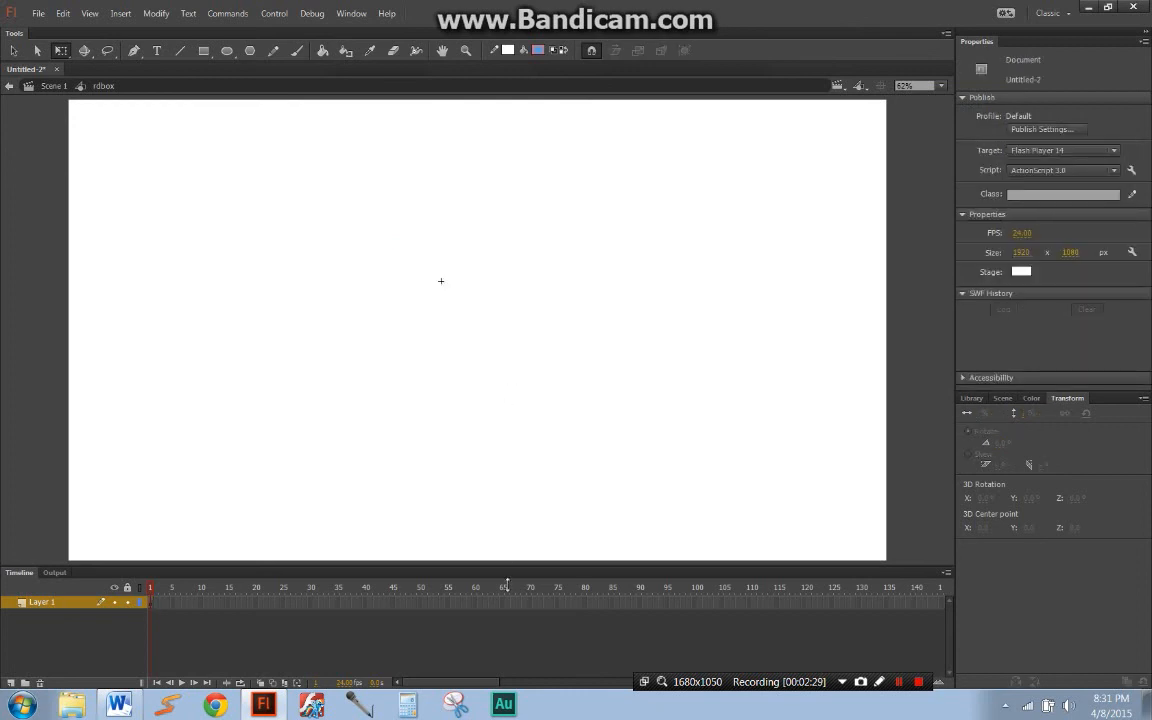
pyautogui.moveTo(509, 573); pyautogui.dragTo(510, 598)
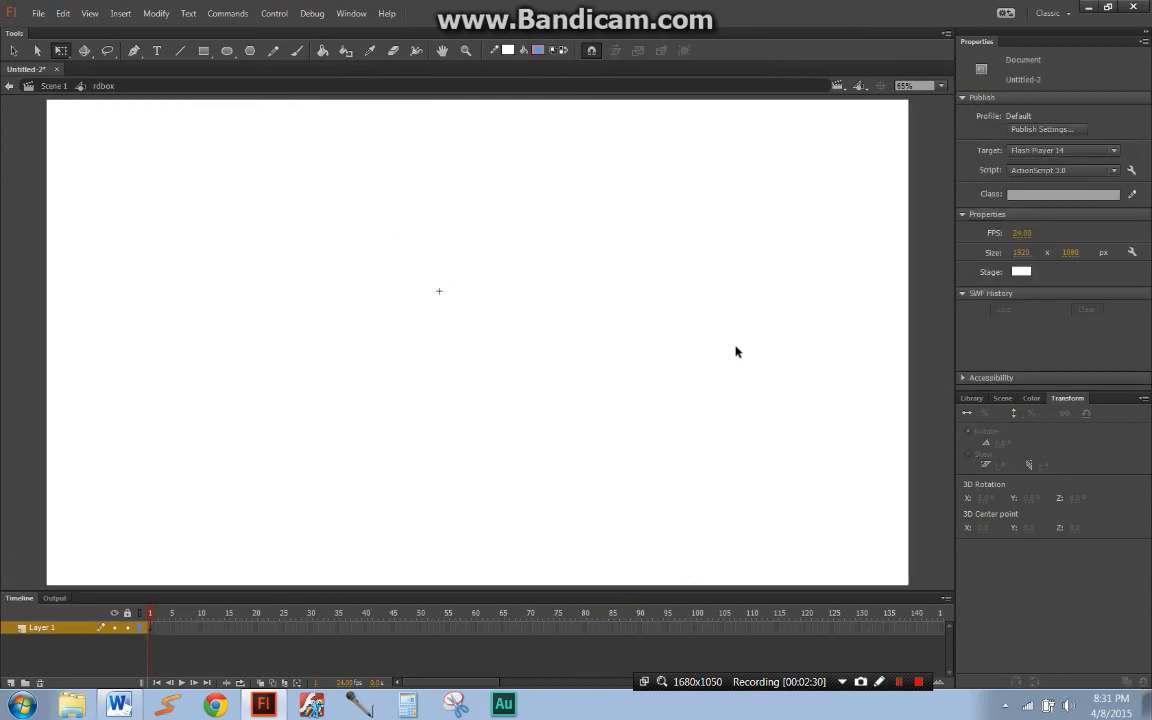